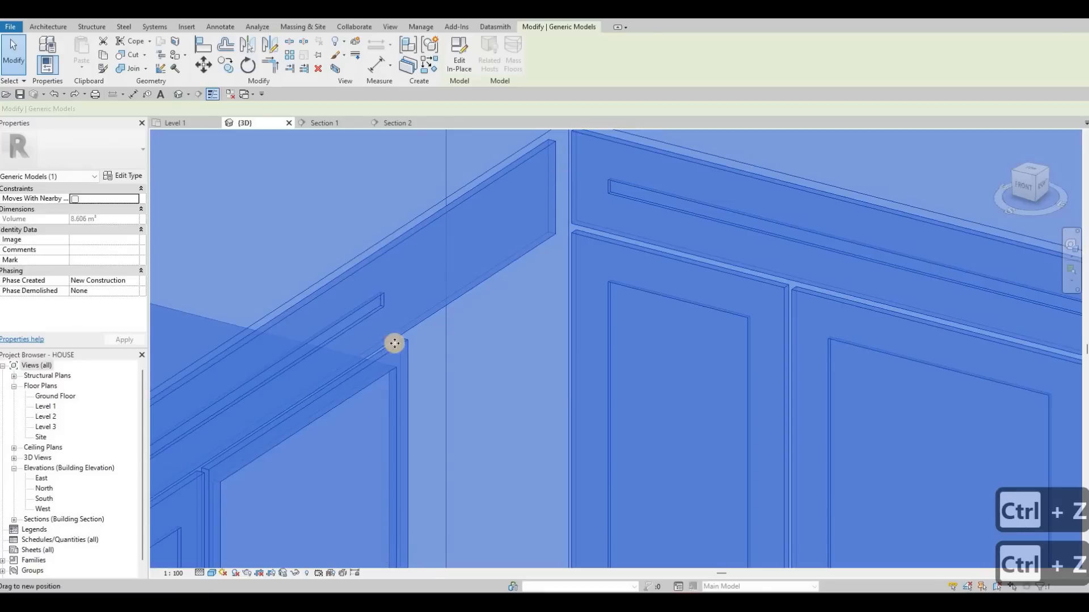
- Extend the horizontal groove in the top panel above the glass doors toward the inner cabinet corner
drag(521, 227, 518, 216)
scroll(530, 213, down, 3)
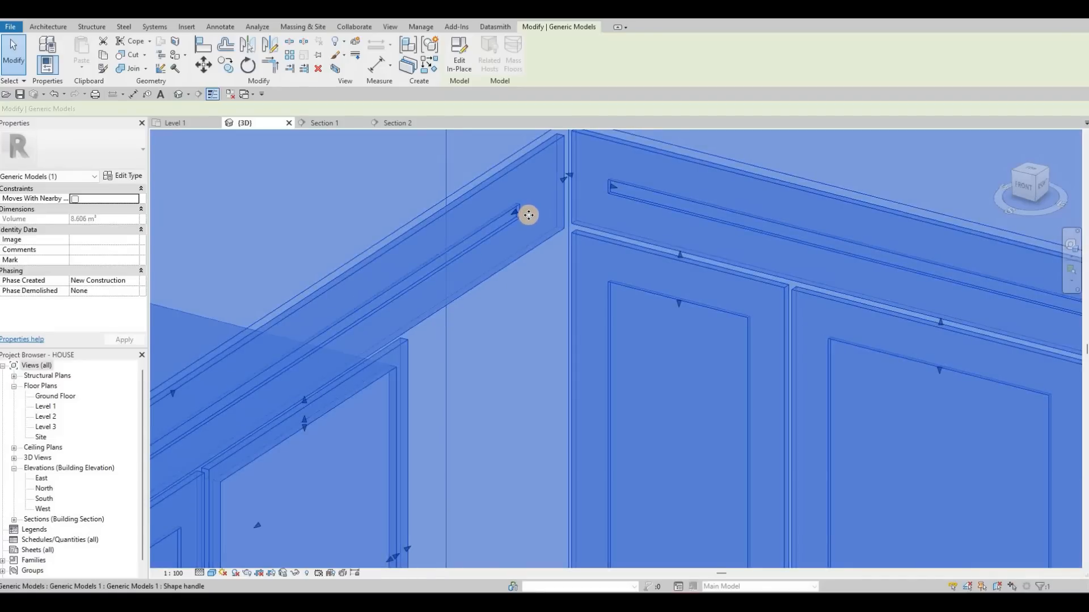
key(Escape)
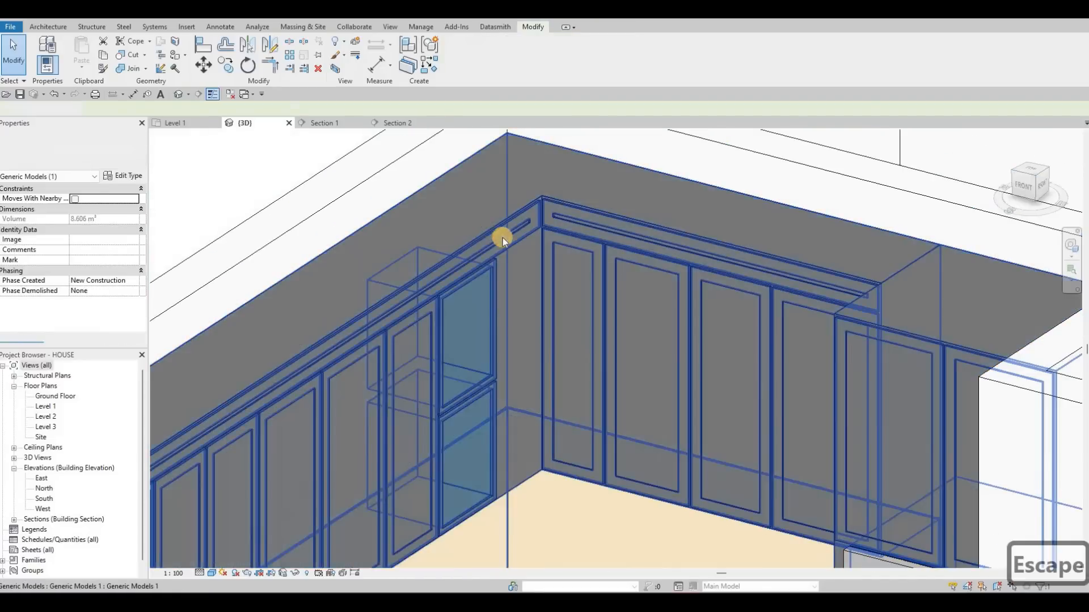
scroll(502, 237, up, 3)
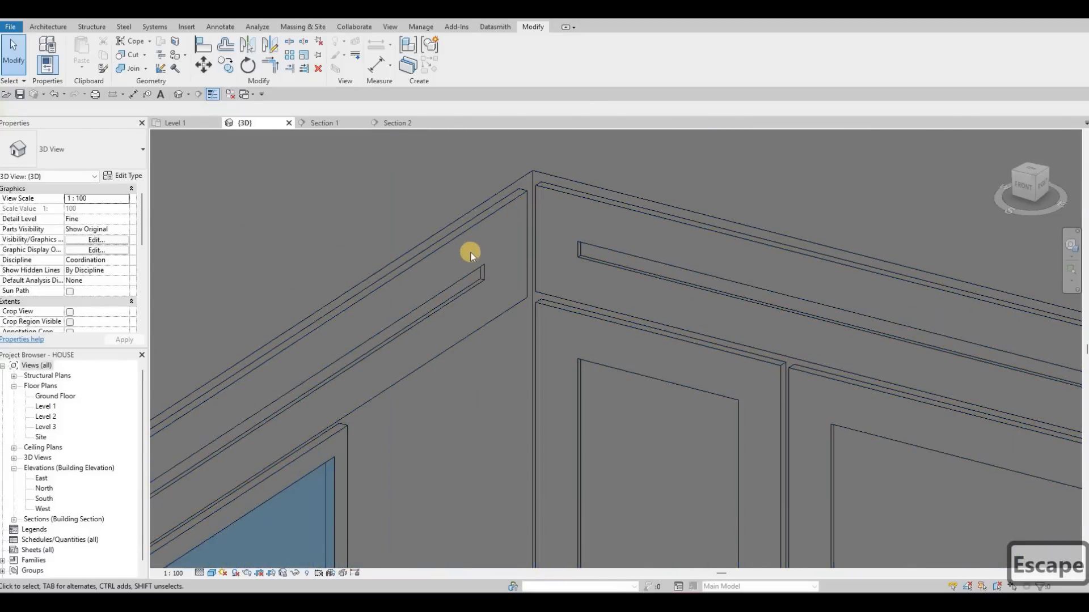
scroll(470, 253, down, 3)
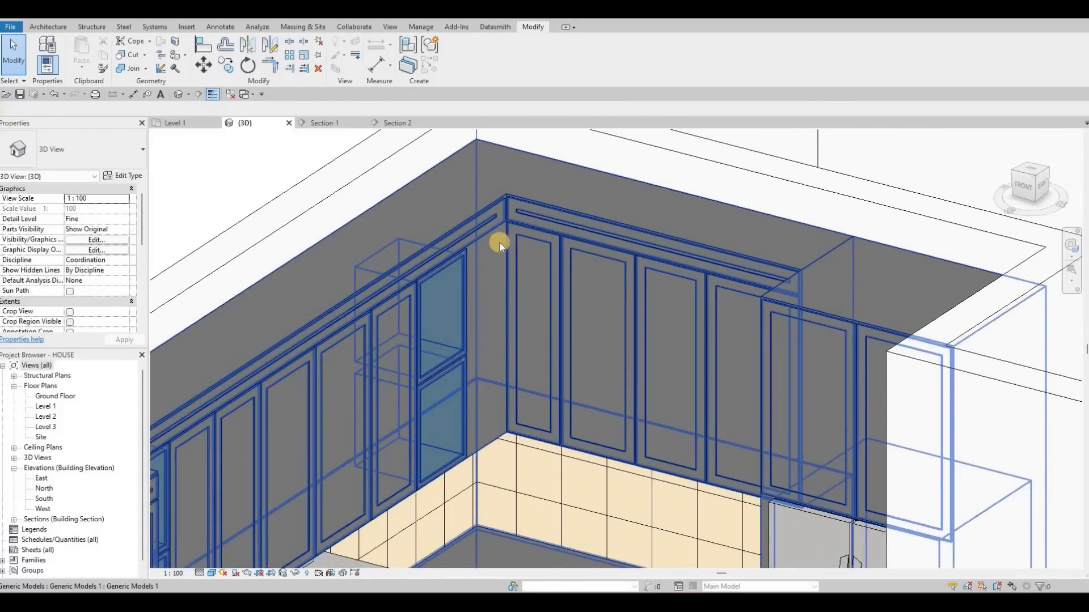
- Open the Section 1 view and start editing the upper cabinet model in place
click(331, 122)
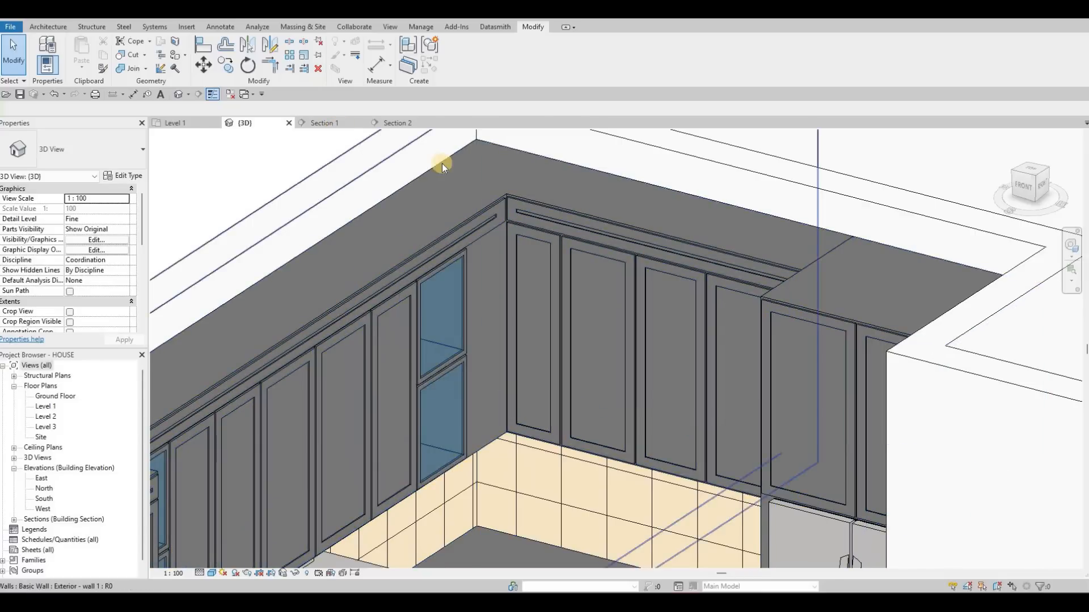
scroll(537, 354, down, 6)
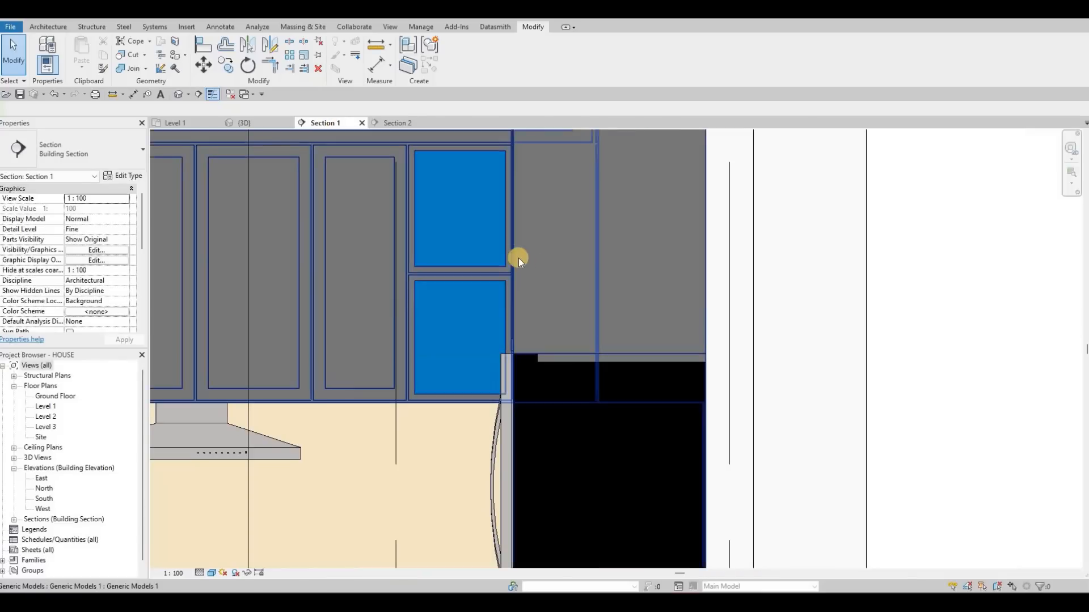
click(437, 253)
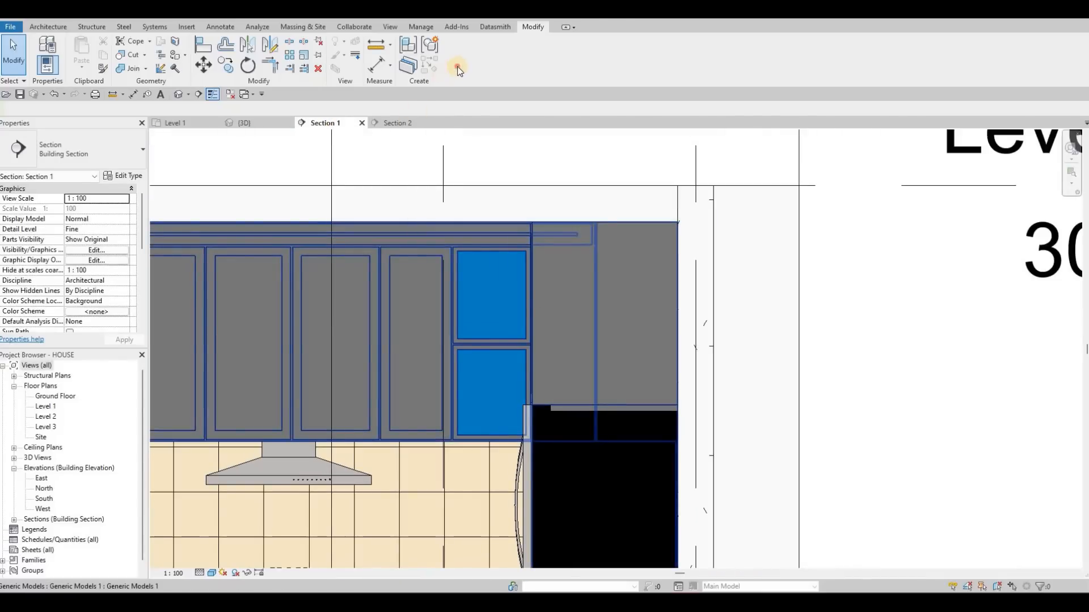
click(458, 69)
click(444, 250)
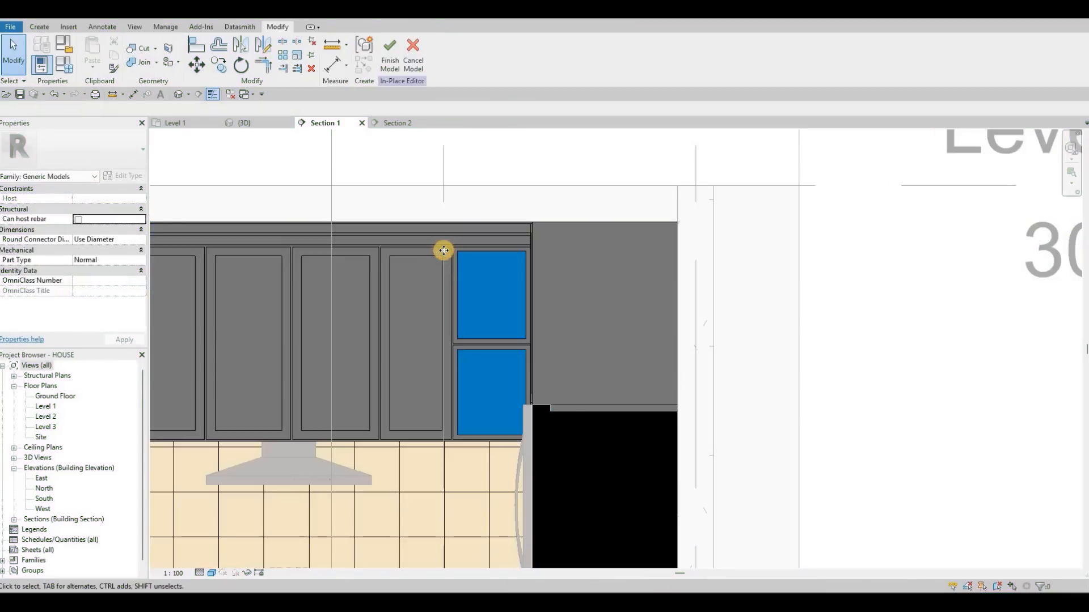
- Open the sketch of the cabinet door-front extrusion for editing
click(445, 250)
key(Escape)
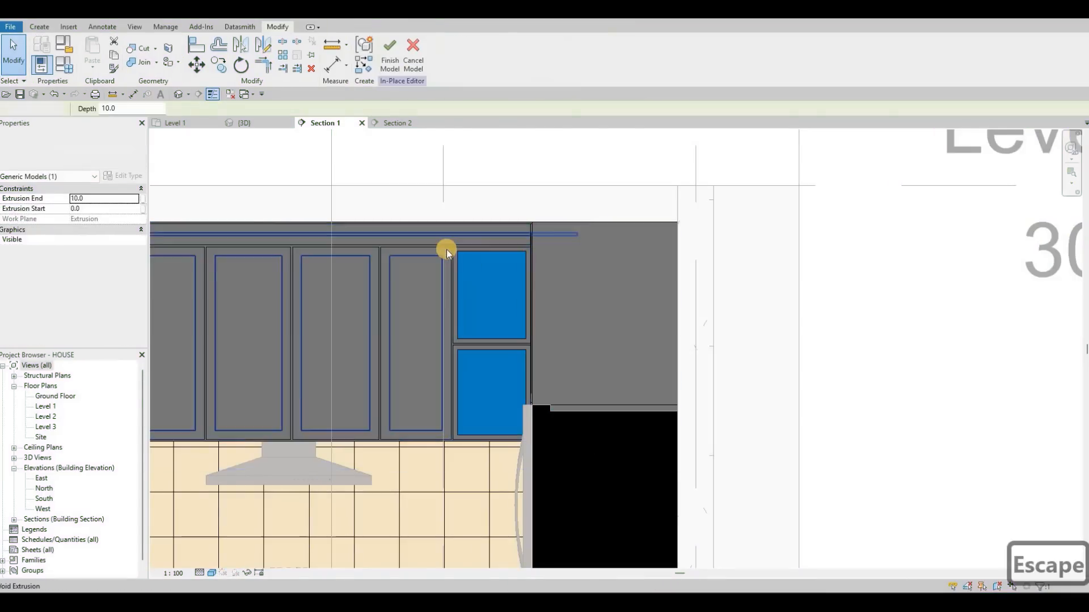
key(Escape)
click(441, 221)
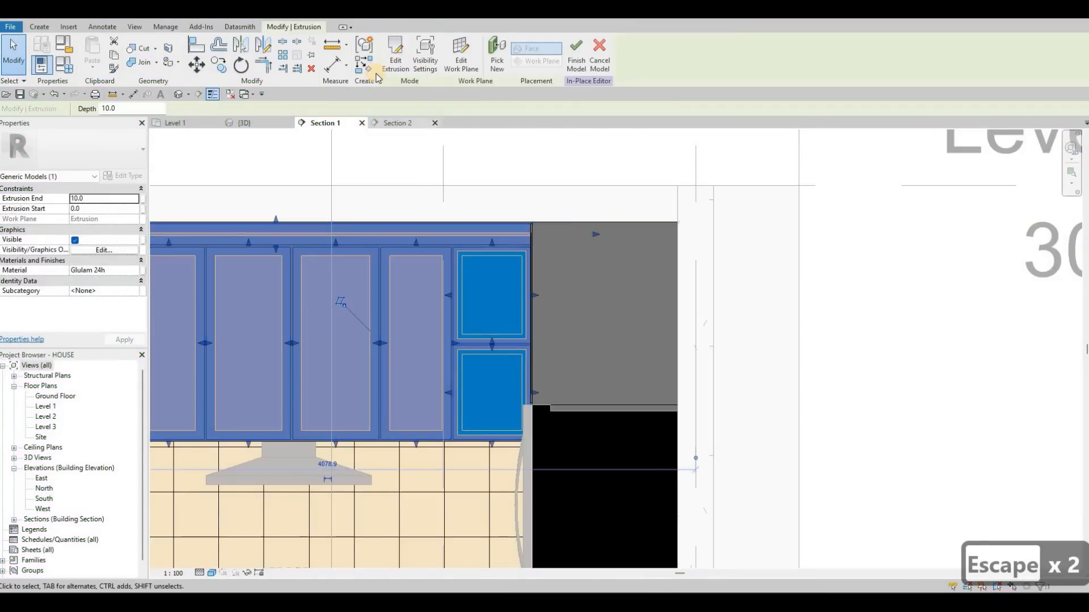
click(396, 57)
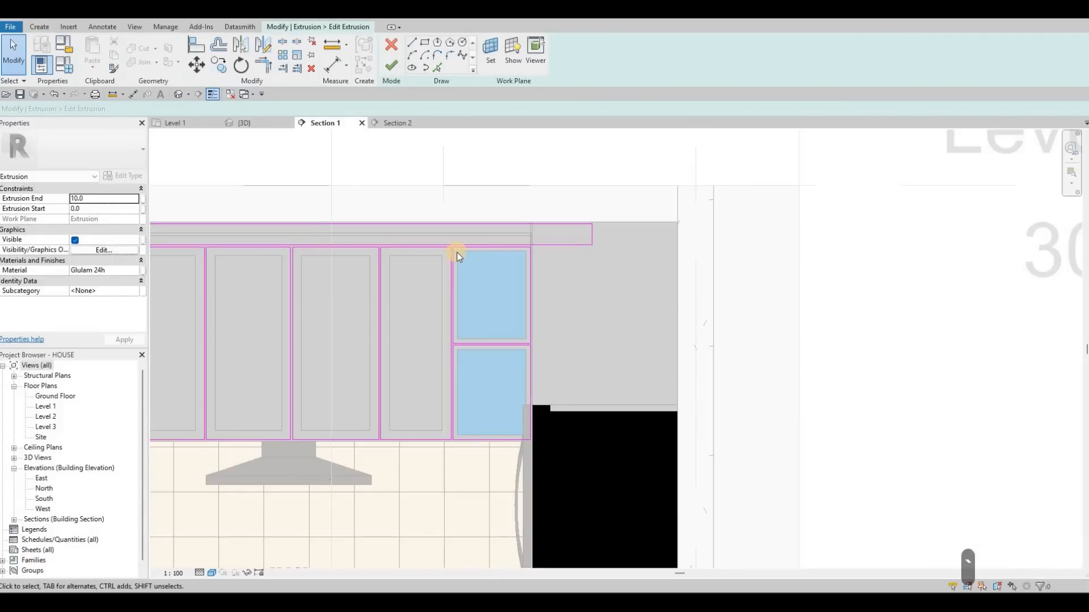
- Copy the rectangular outline of the narrow door beside the glass doors into the empty space beyond them
key(Tab)
key(Tab)
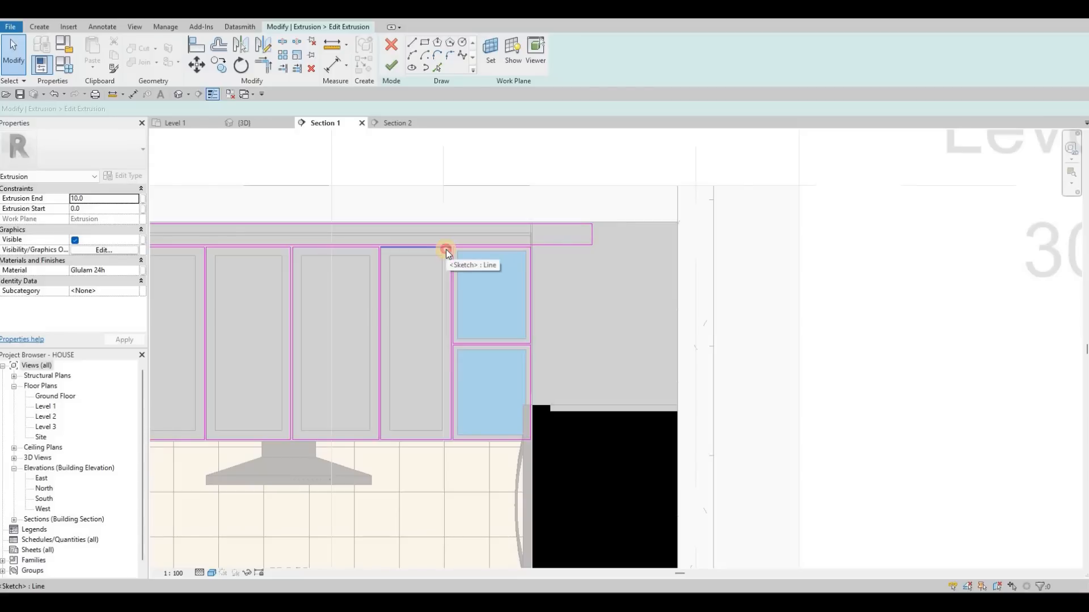
key(Tab)
click(386, 250)
scroll(386, 251, up, 2)
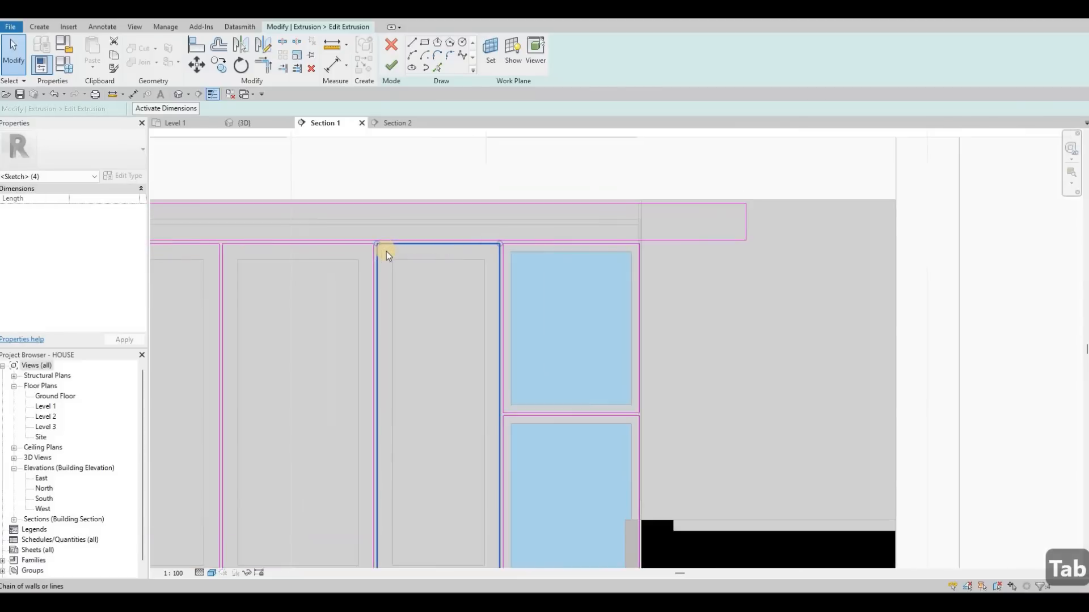
scroll(386, 251, up, 2)
key(c)
key(o)
click(367, 240)
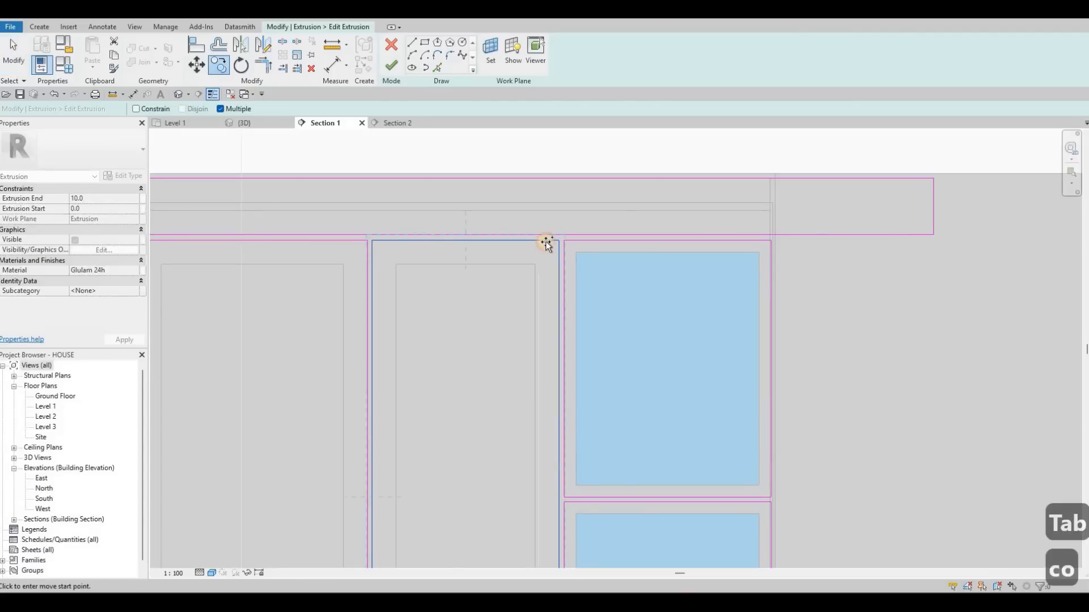
click(767, 241)
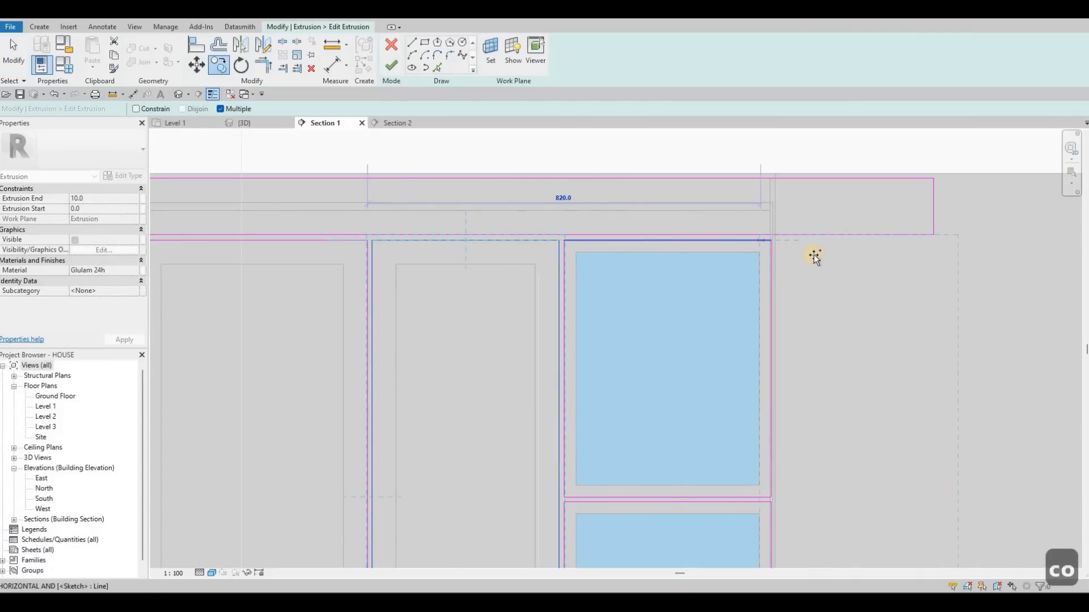
scroll(785, 246, down, 3)
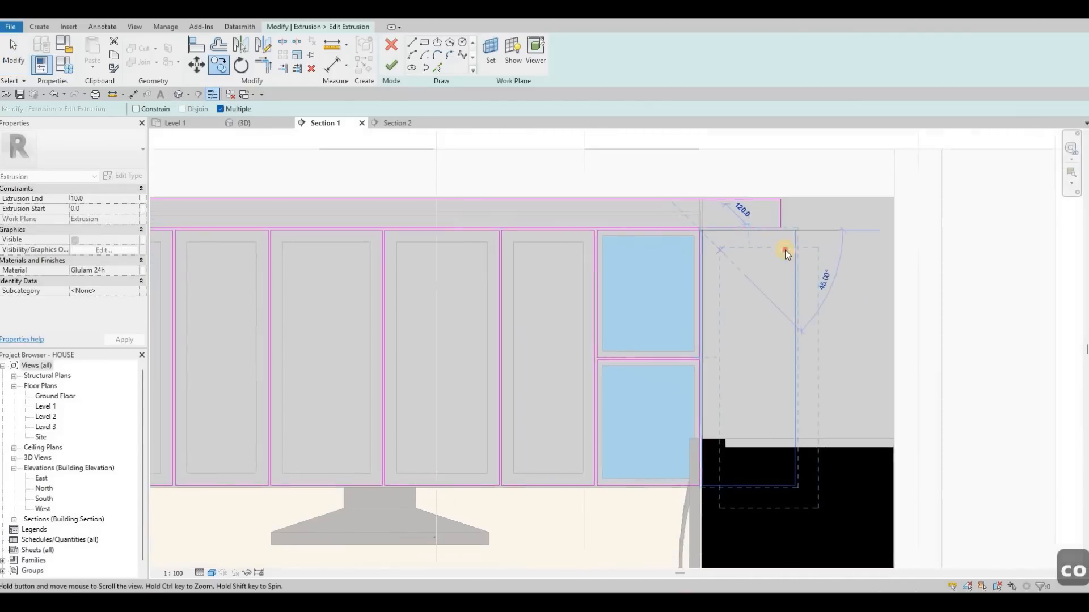
scroll(785, 246, up, 3)
key(Escape)
key(Escape)
- Move the copied door outline's outer edge in line with the top panel's end and finish the extrusion sketch
click(761, 251)
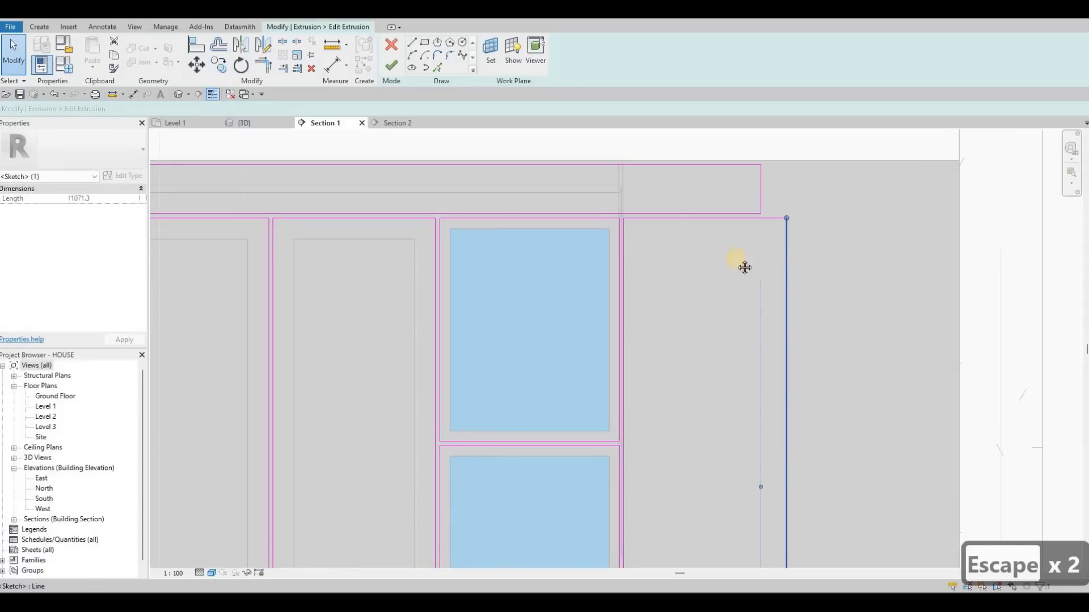
scroll(708, 393, down, 3)
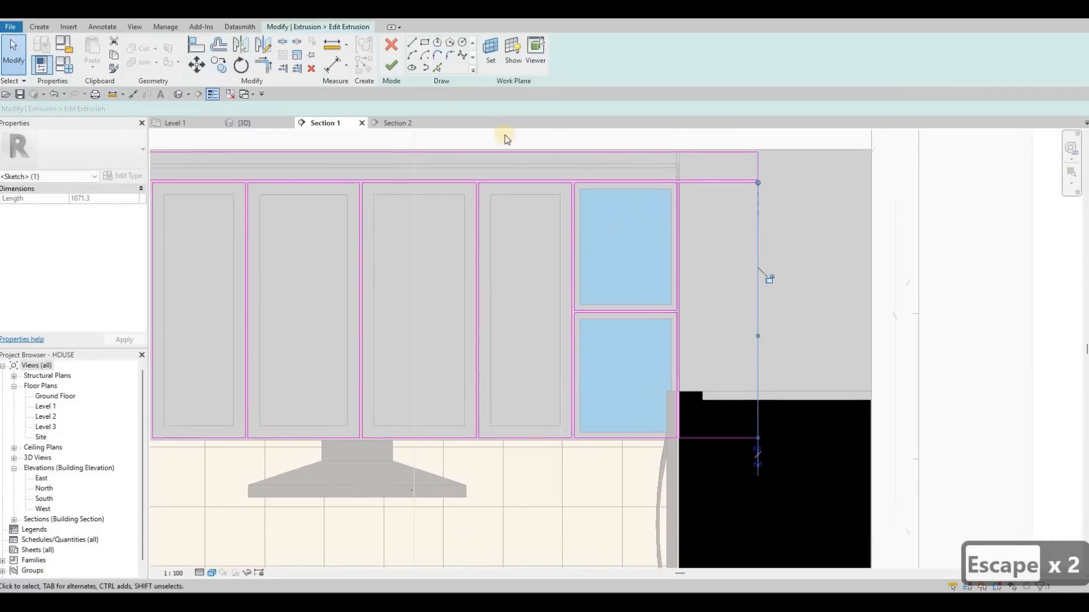
key(Escape)
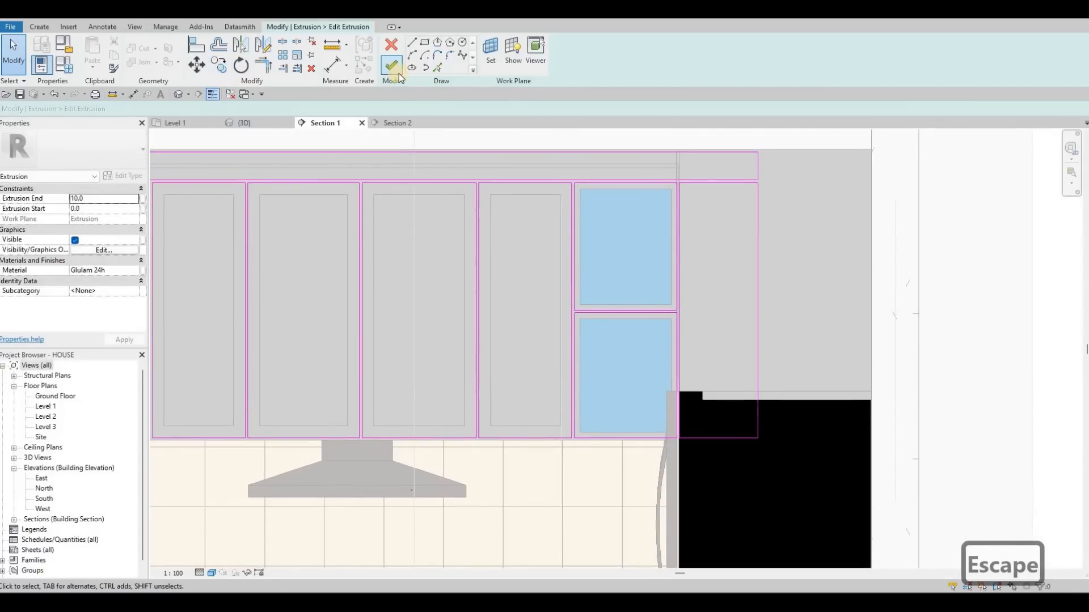
click(398, 72)
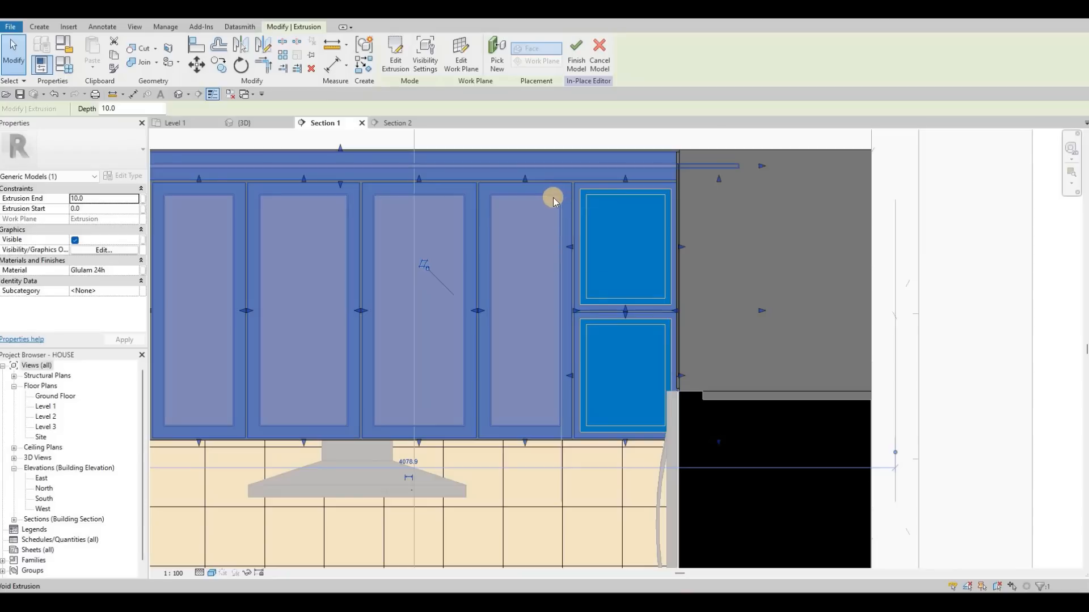
- Edit the door-recess void extrusion's sketch and copy the narrow door's recess outline onto the new door beyond the glass doors
click(554, 199)
key(Escape)
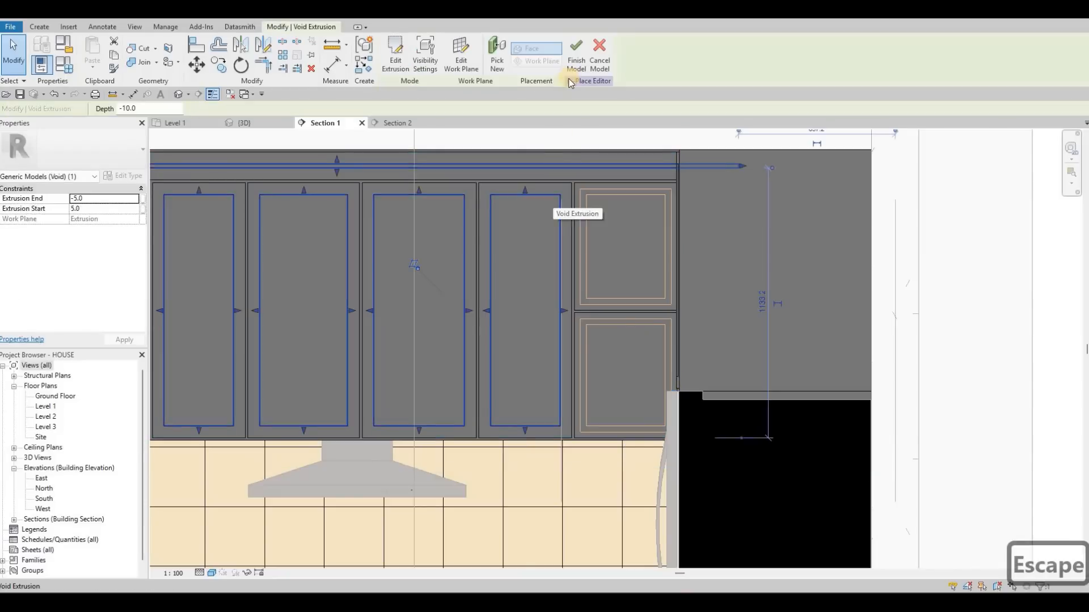
click(395, 57)
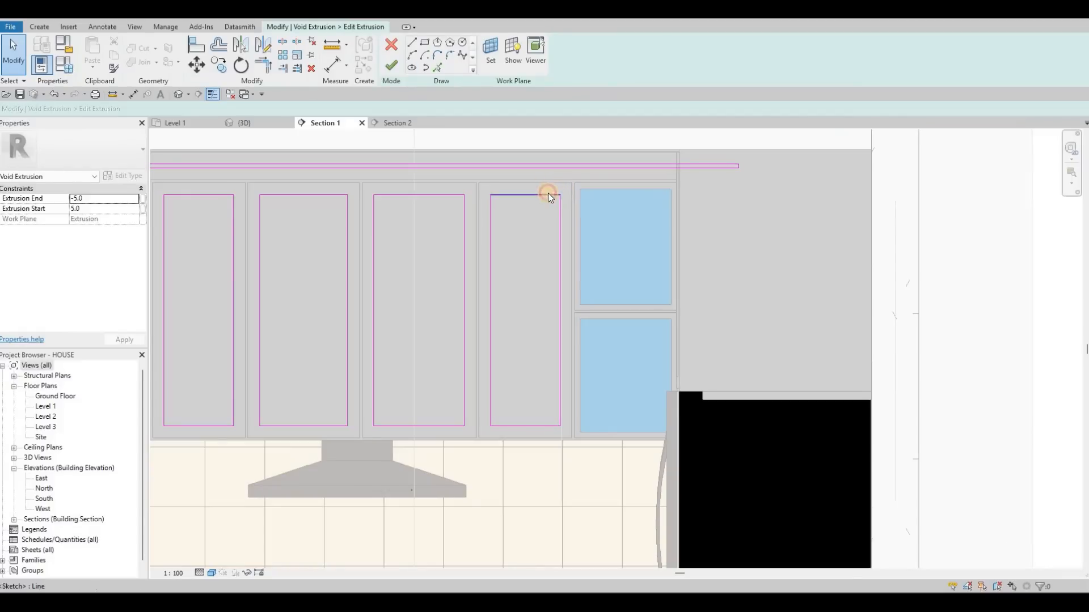
key(Tab)
click(548, 196)
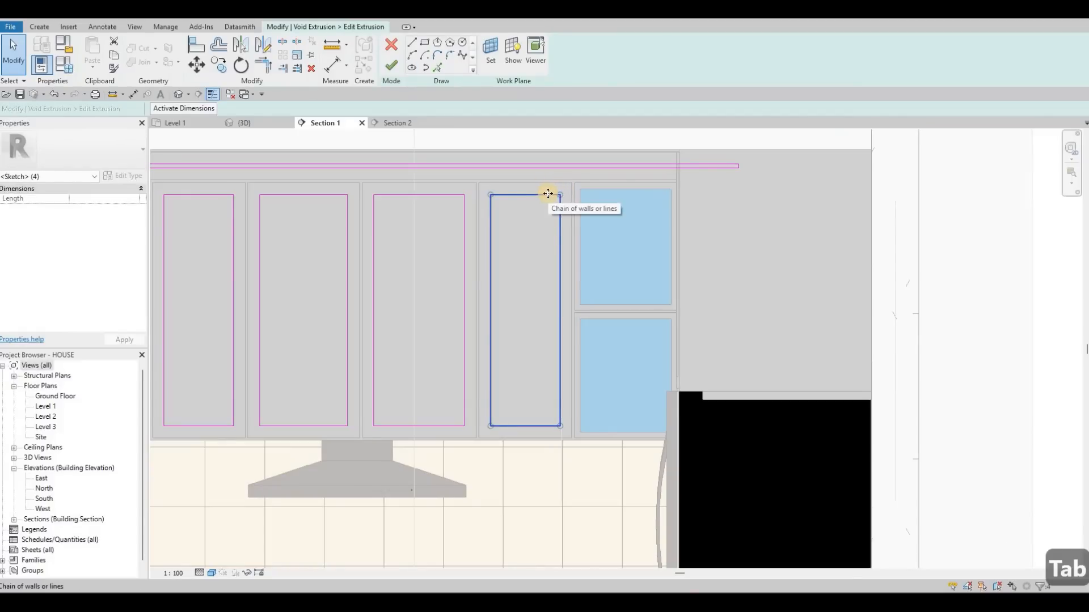
key(c)
key(o)
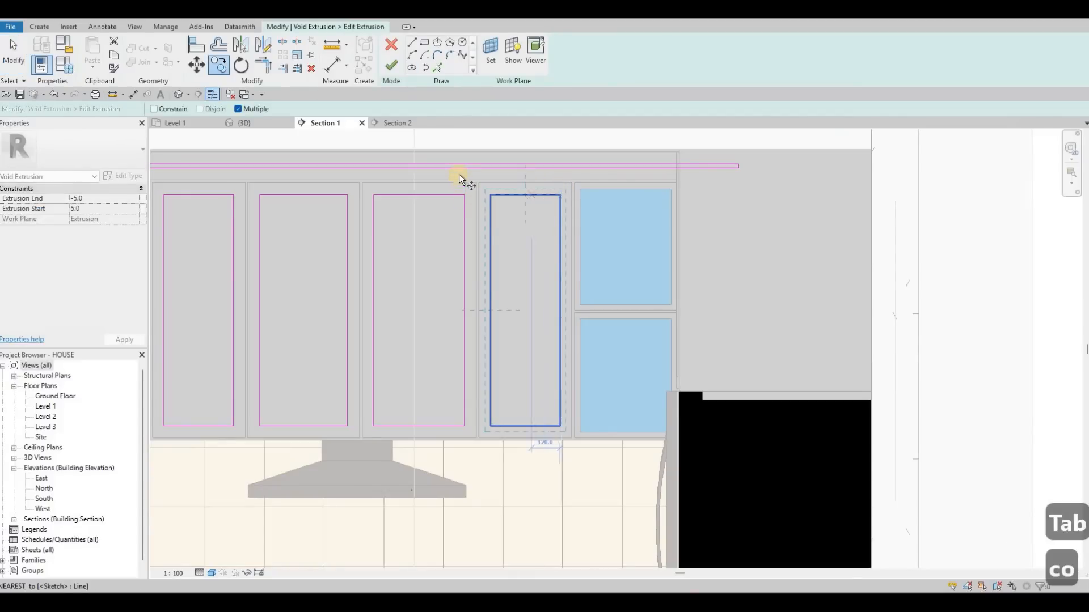
scroll(456, 175, up, 3)
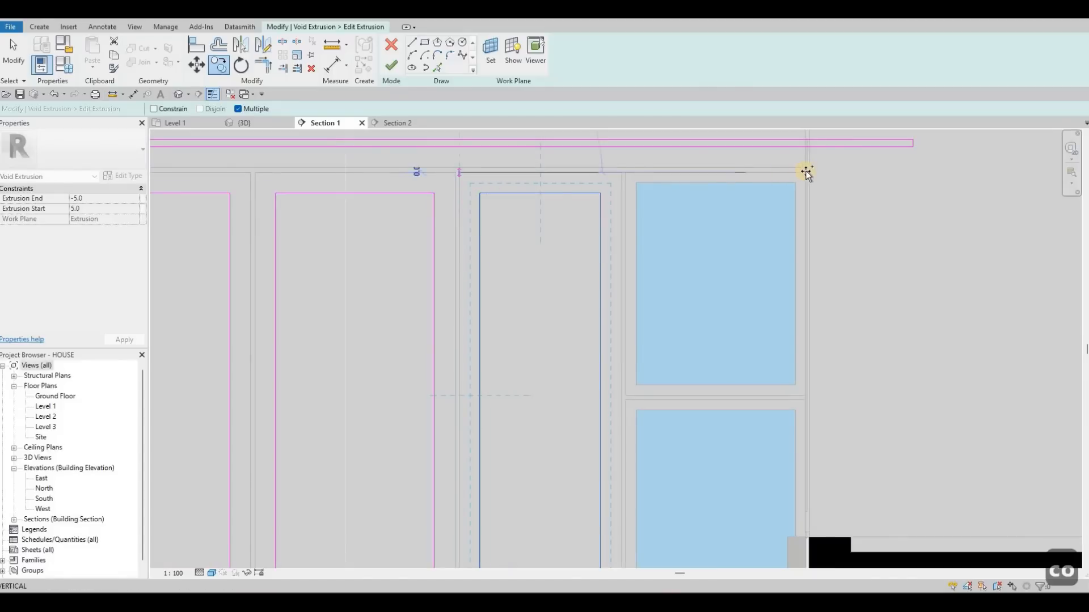
click(806, 211)
scroll(856, 211, down, 3)
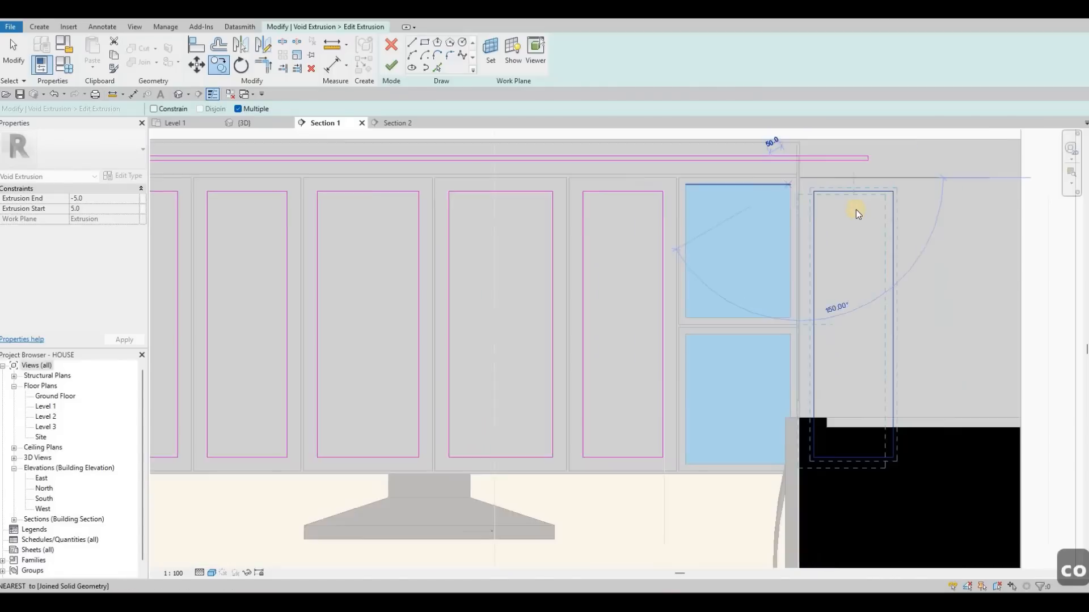
key(Escape)
key(Escape)
- Narrow the copied recess outline to about 158 mm wide, then finish the void sketch and the in-place model
scroll(873, 208, up, 2)
drag(854, 211, 806, 212)
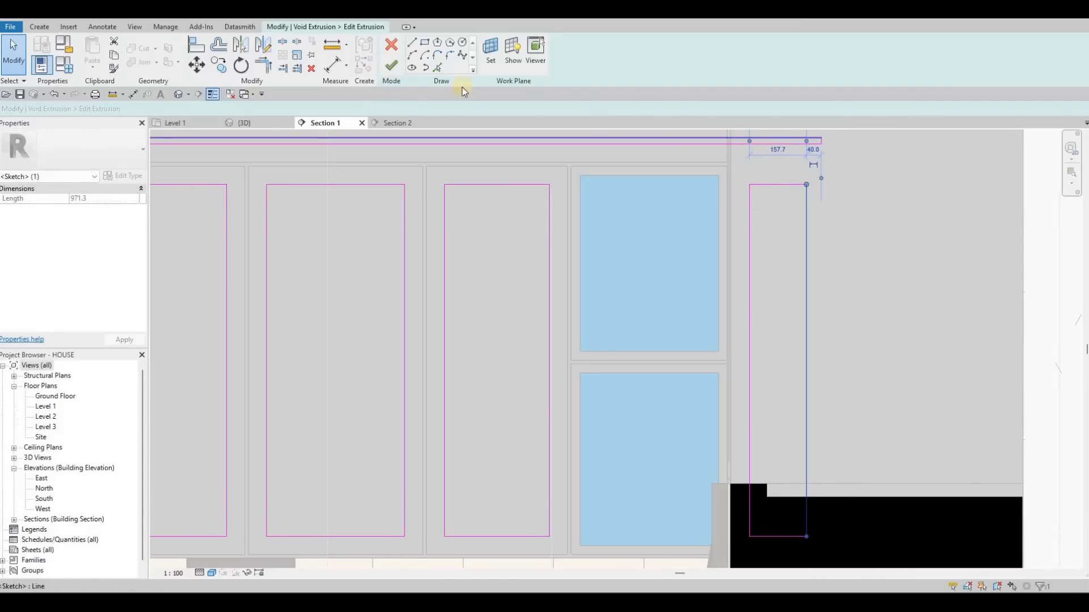
click(391, 66)
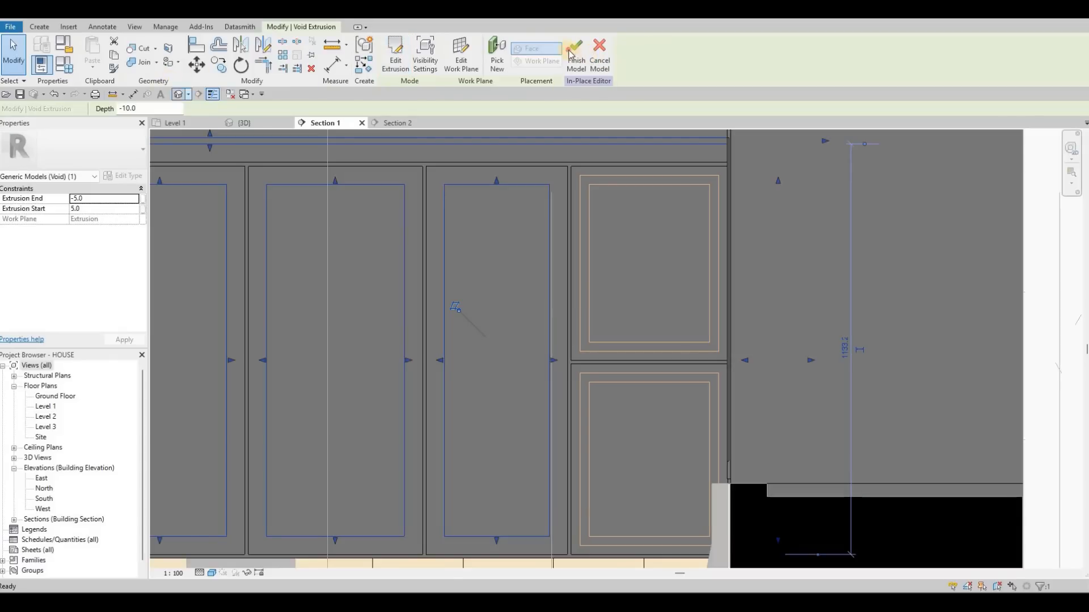
click(576, 56)
- In the 3D view, stretch the new corner door's recess slightly toward the cabinet corner
click(257, 125)
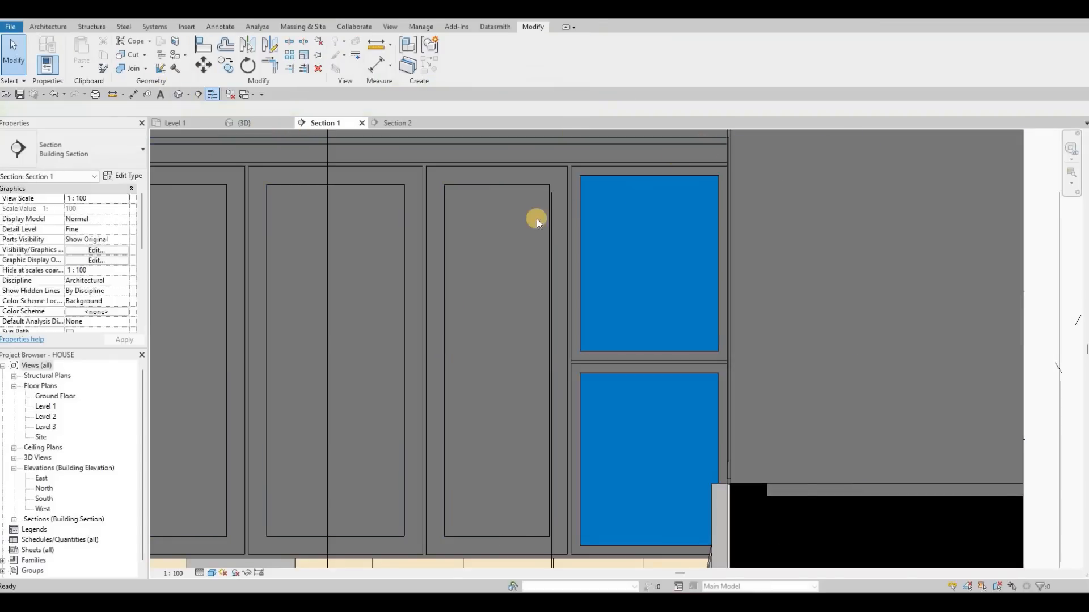
scroll(448, 289, up, 5)
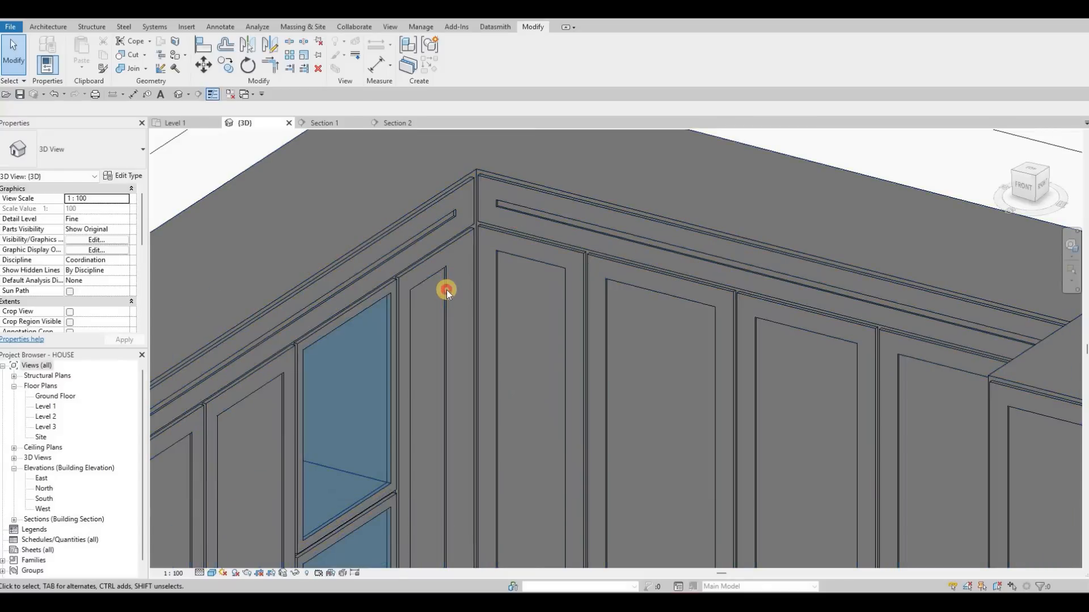
click(442, 459)
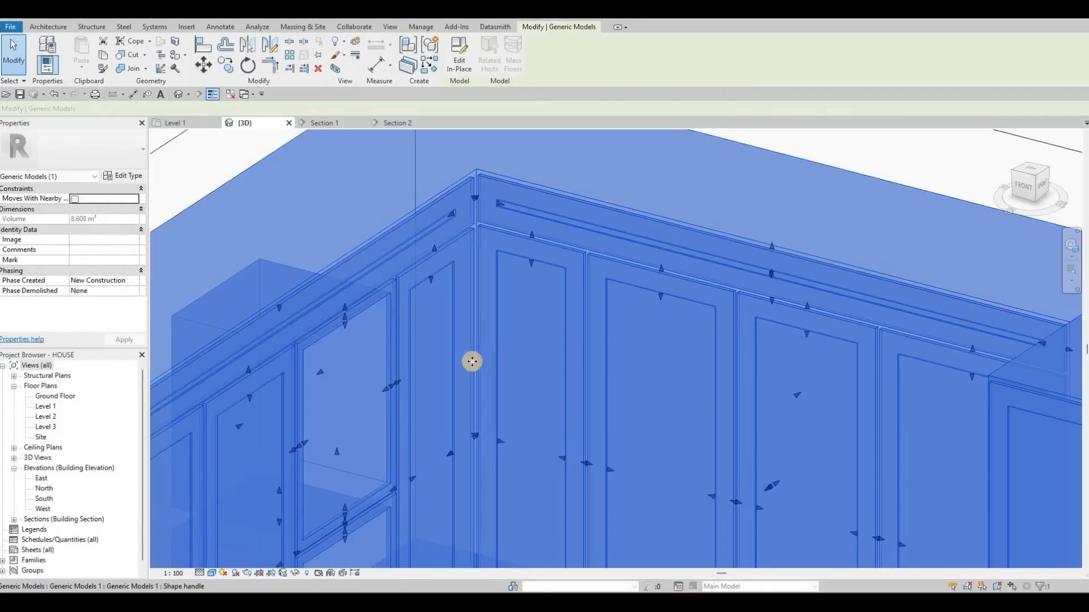
- Align the corner-side edge of the new door's recess with the end of the groove in the panel above
key(a)
key(l)
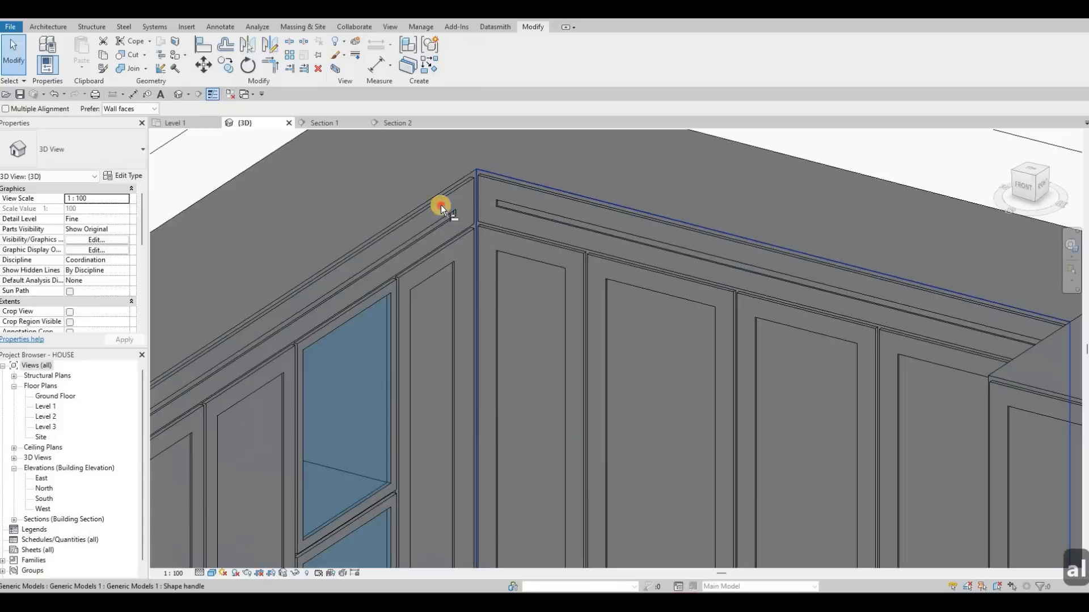
scroll(439, 261, up, 2)
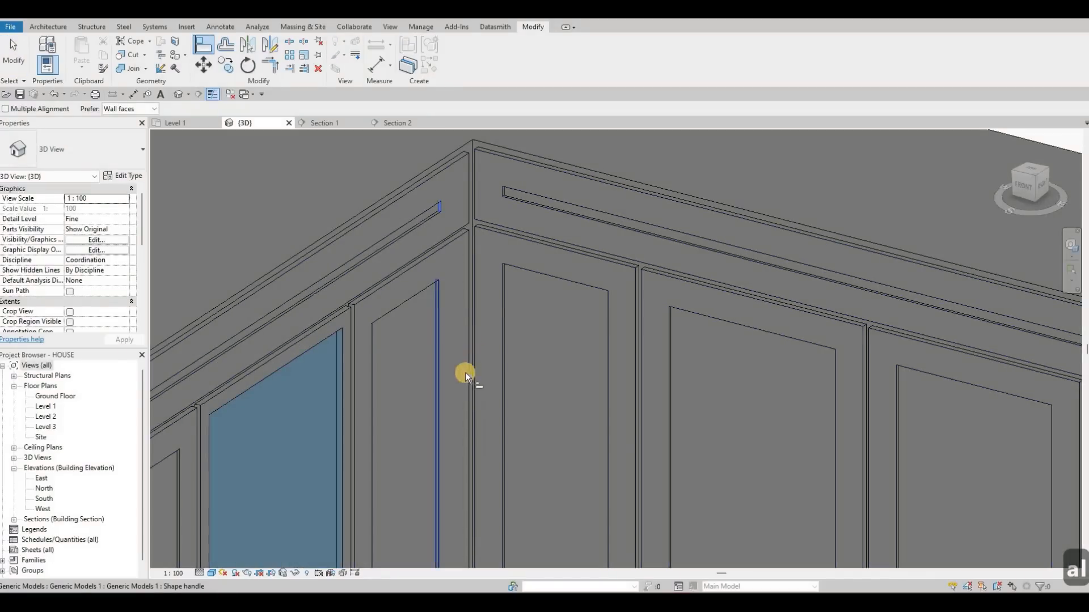
scroll(486, 413, down, 5)
key(Escape)
key(Escape)
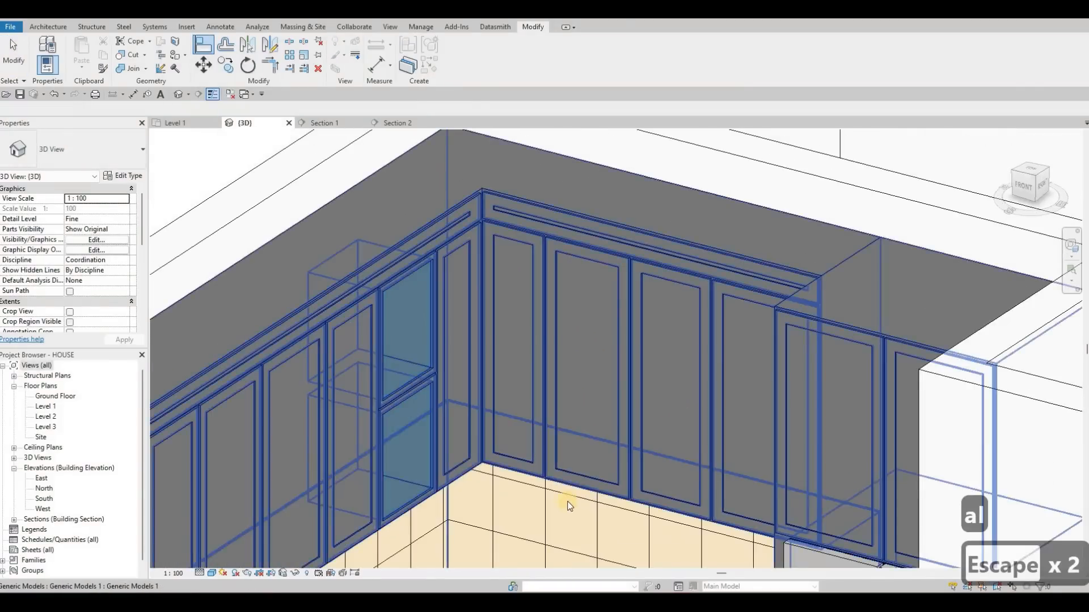
scroll(482, 346, down, 1)
middle_drag(482, 346, 548, 324)
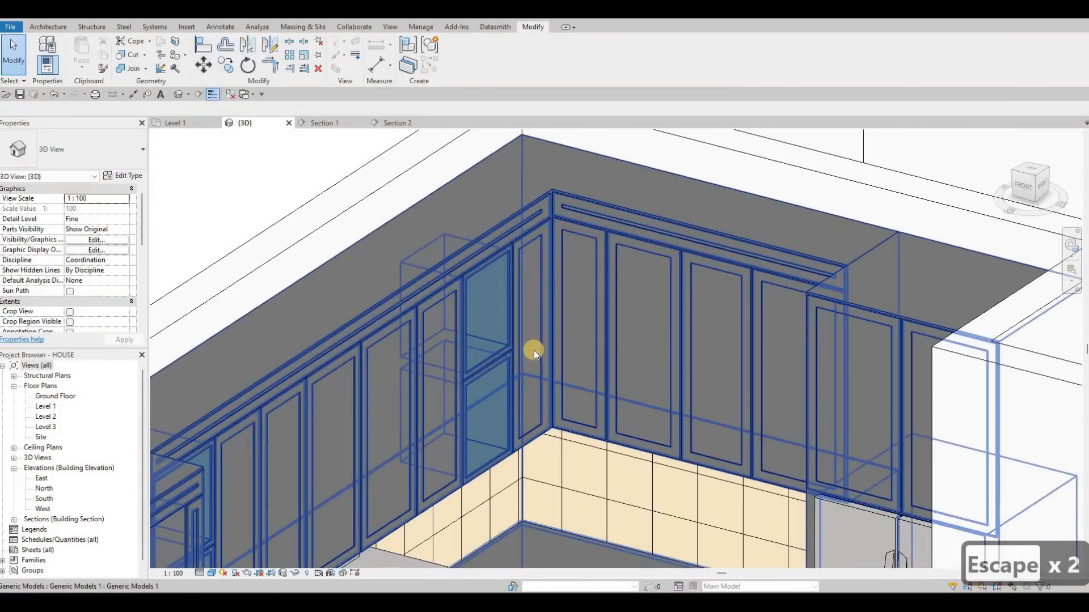
- Examine the new corner door, the top panel groove and the overall kitchen cabinets in the 3D view
scroll(547, 273, up, 2)
scroll(581, 274, down, 2)
scroll(581, 278, down, 2)
middle_drag(581, 385, 572, 311)
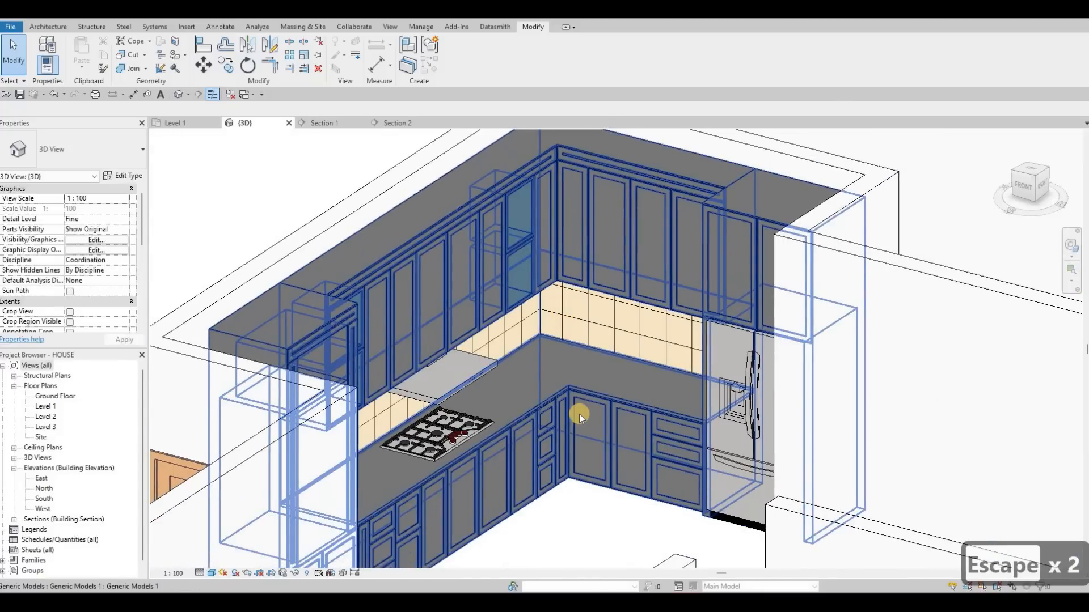
scroll(579, 414, down, 1)
scroll(546, 306, down, 2)
key(Escape)
key(Escape)
scroll(519, 314, up, 1)
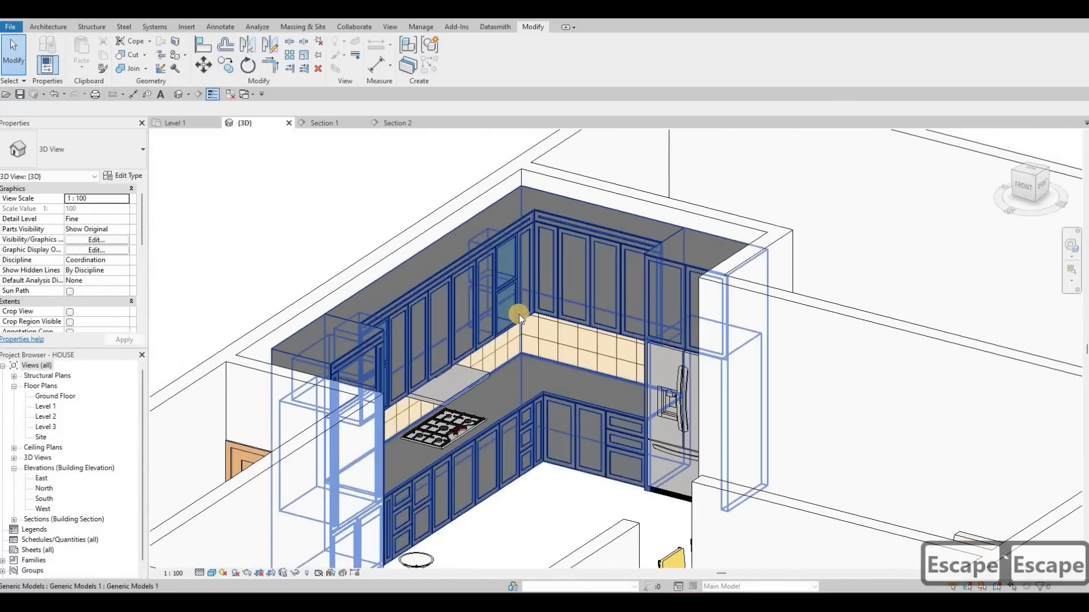
scroll(519, 314, up, 3)
scroll(634, 327, up, 2)
shift+middle_drag(633, 326, 488, 388)
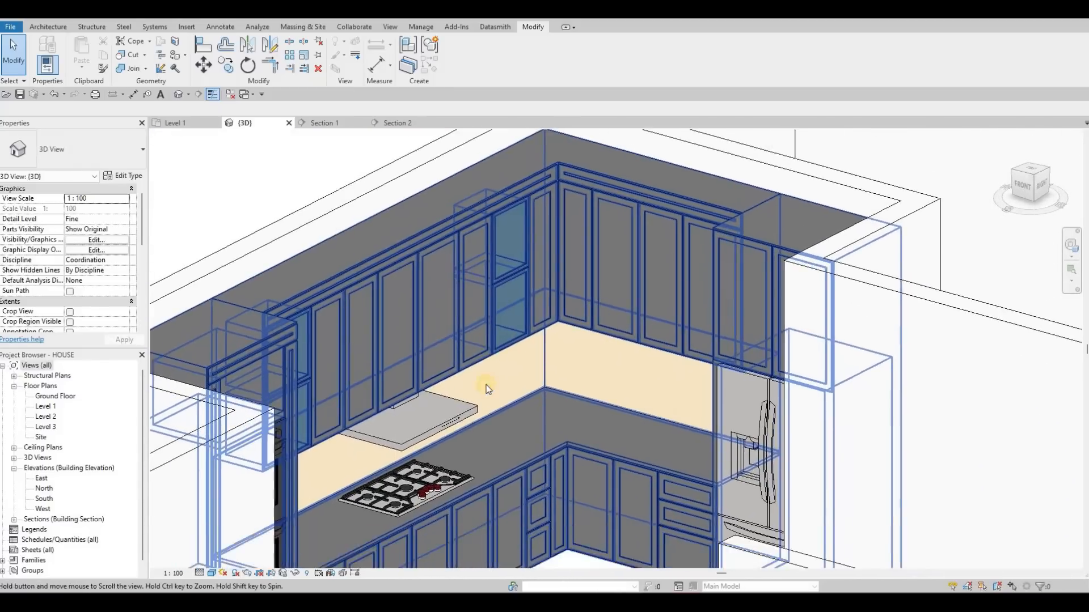
scroll(486, 388, down, 2)
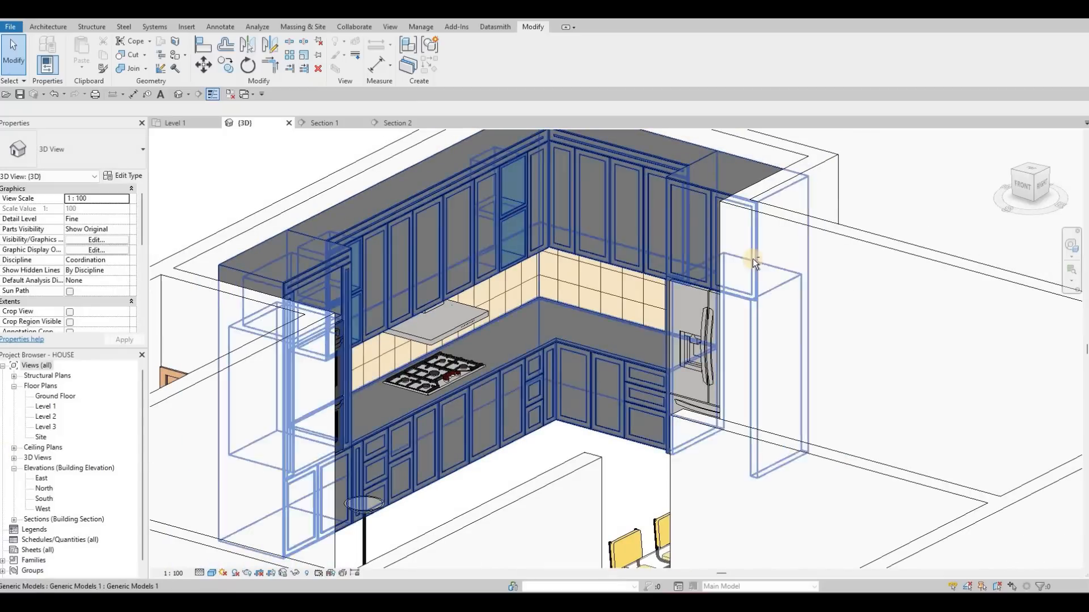
scroll(600, 313, down, 2)
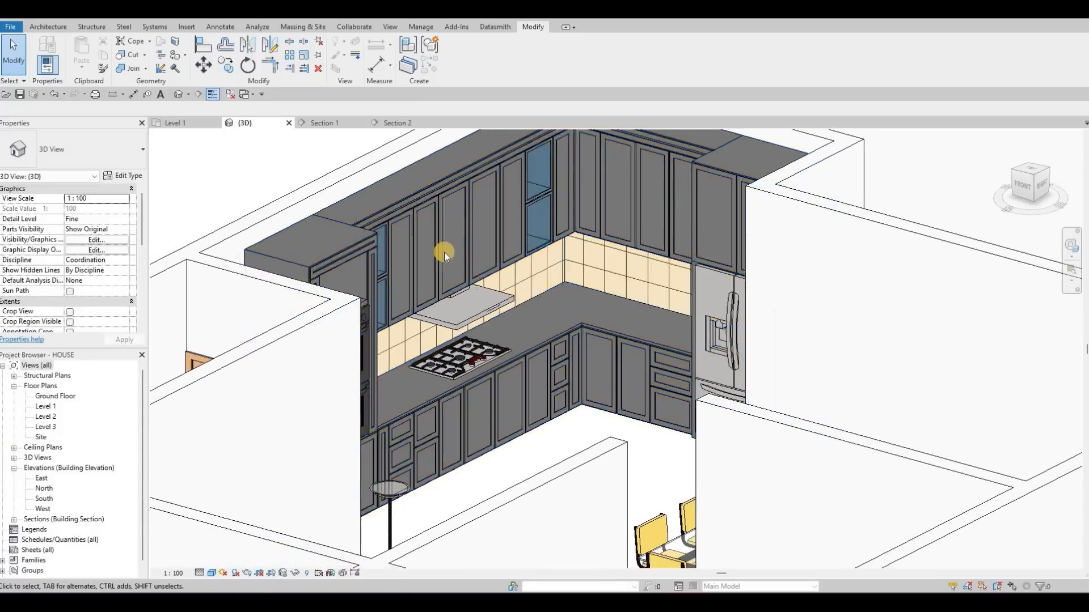
- On the Level 1 floor plan, open the L-shaped kitchen cabinet model for in-place editing
click(190, 123)
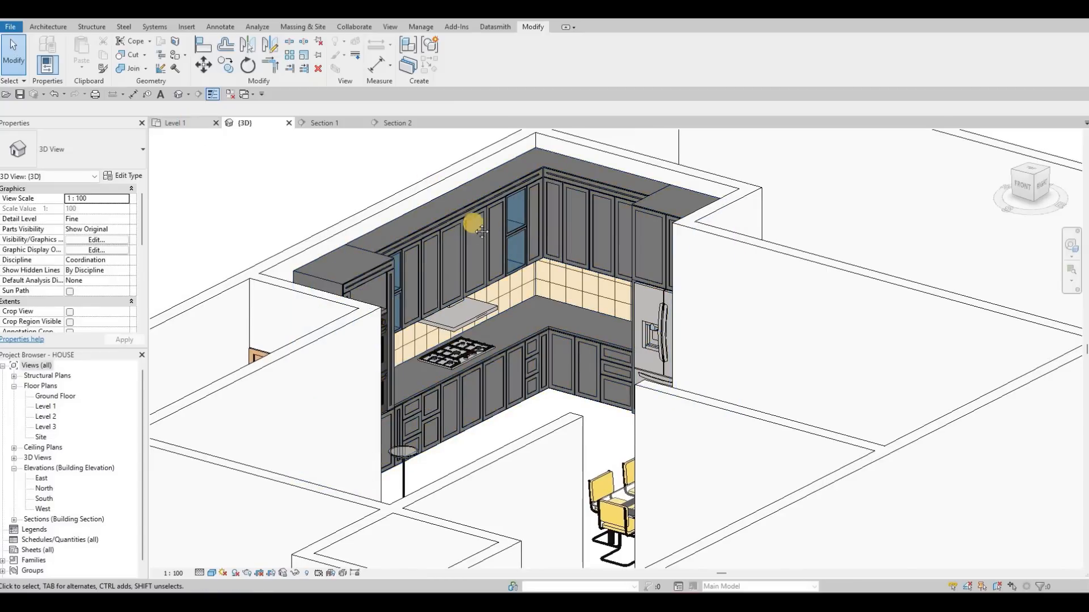
scroll(466, 234, up, 3)
middle_drag(465, 231, 443, 231)
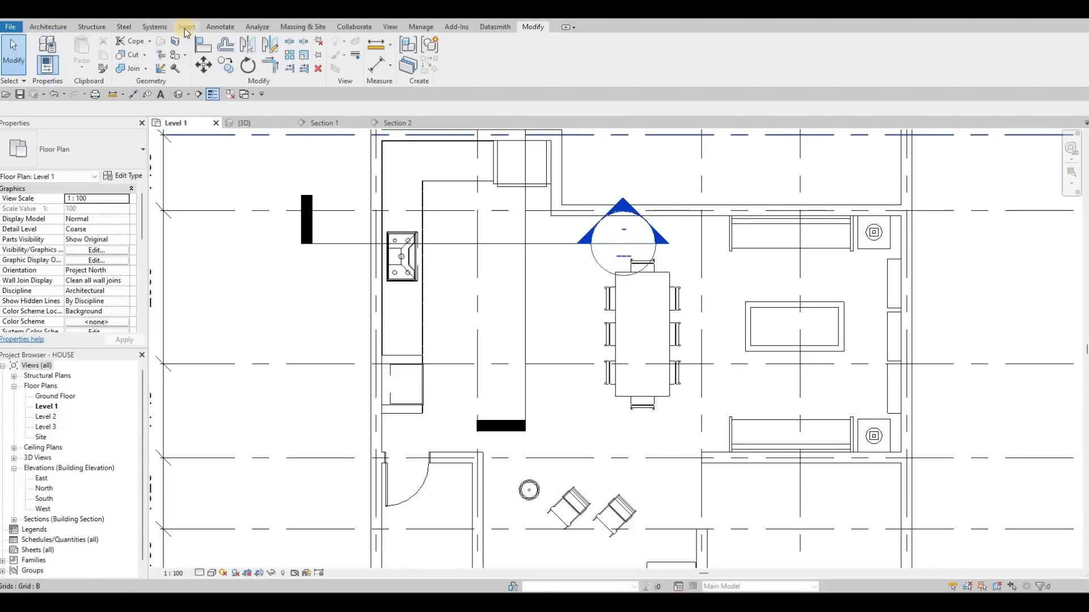
click(48, 27)
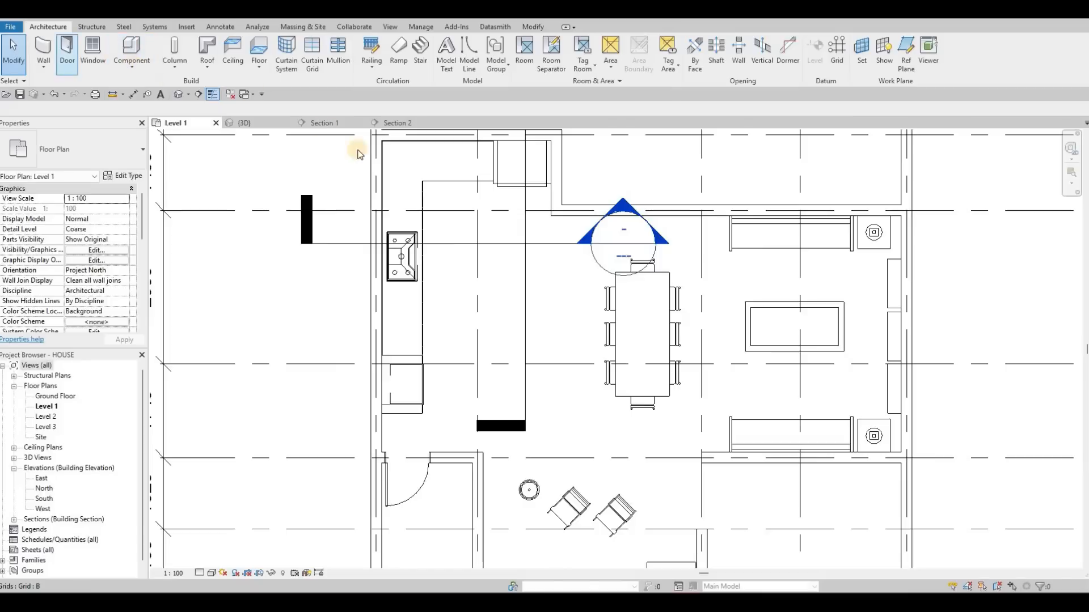
click(427, 181)
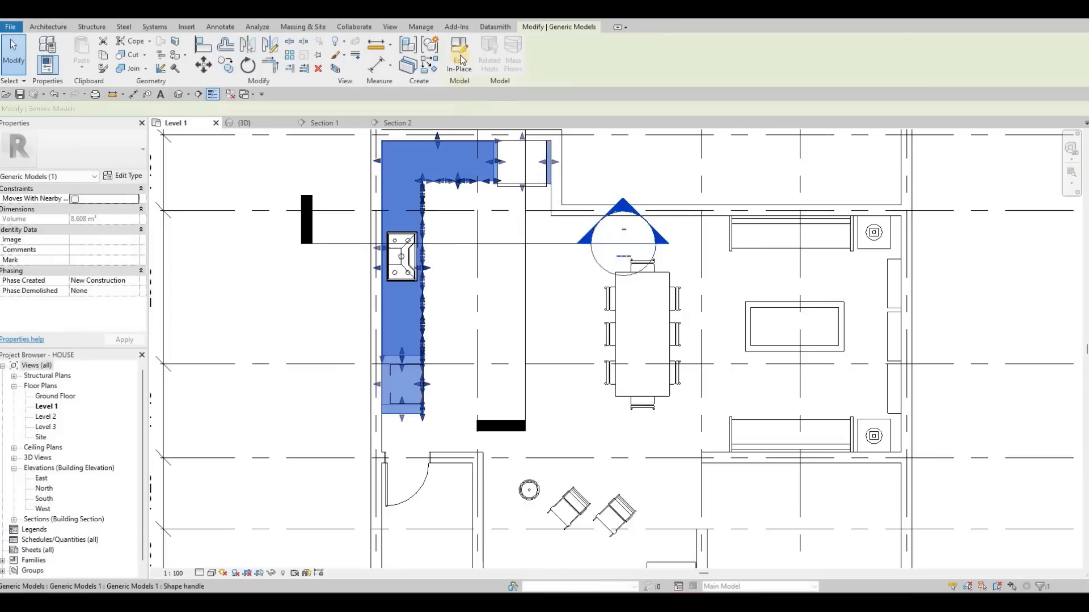
click(459, 56)
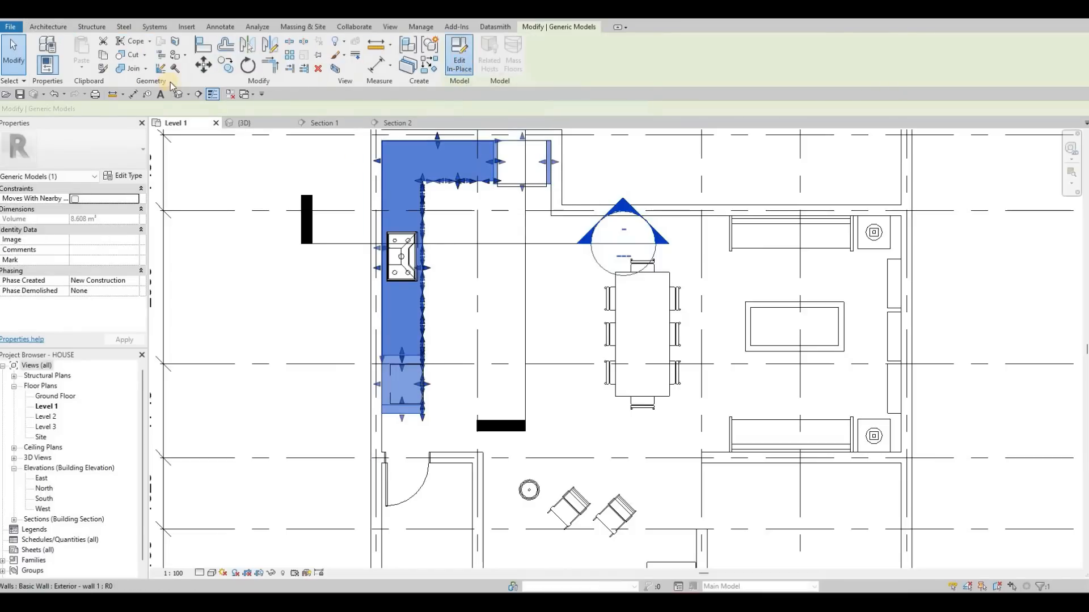
- Start a new solid extrusion with start 0, end 800 and the Glulam 24h material
click(97, 57)
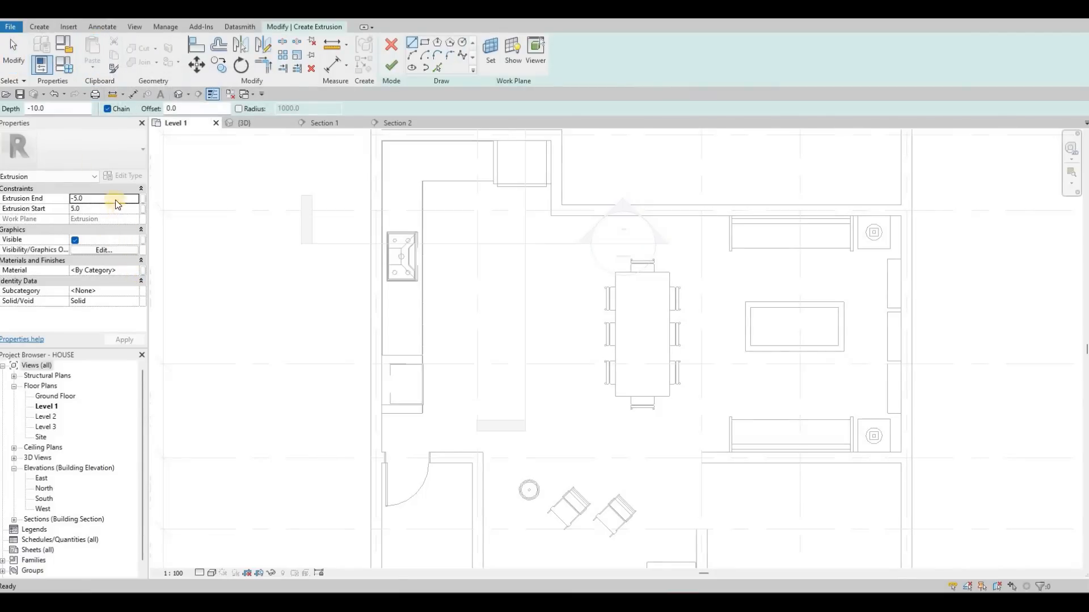
click(111, 213)
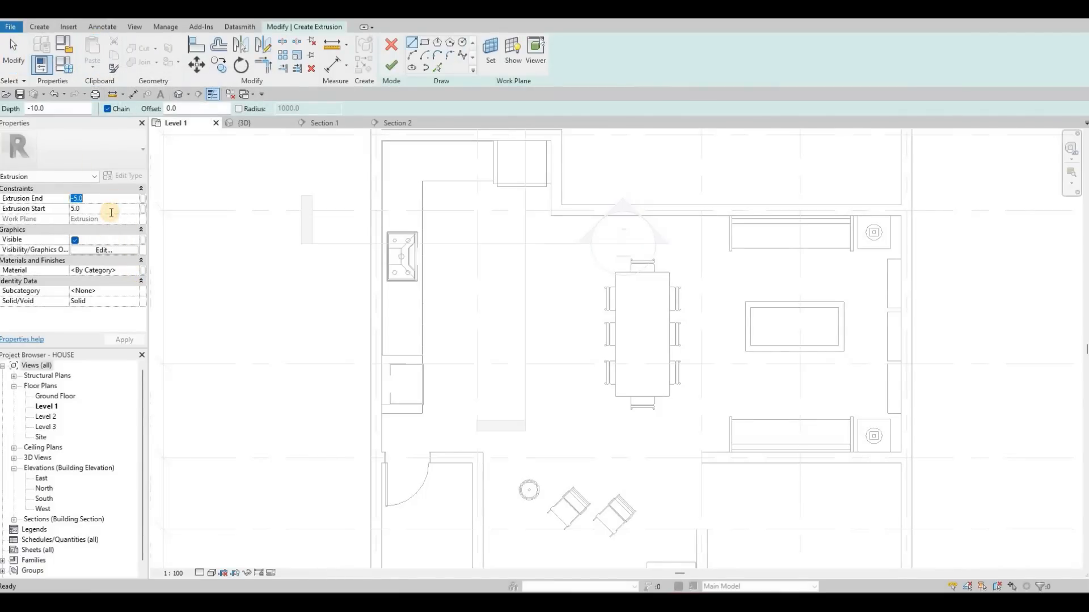
text(0)
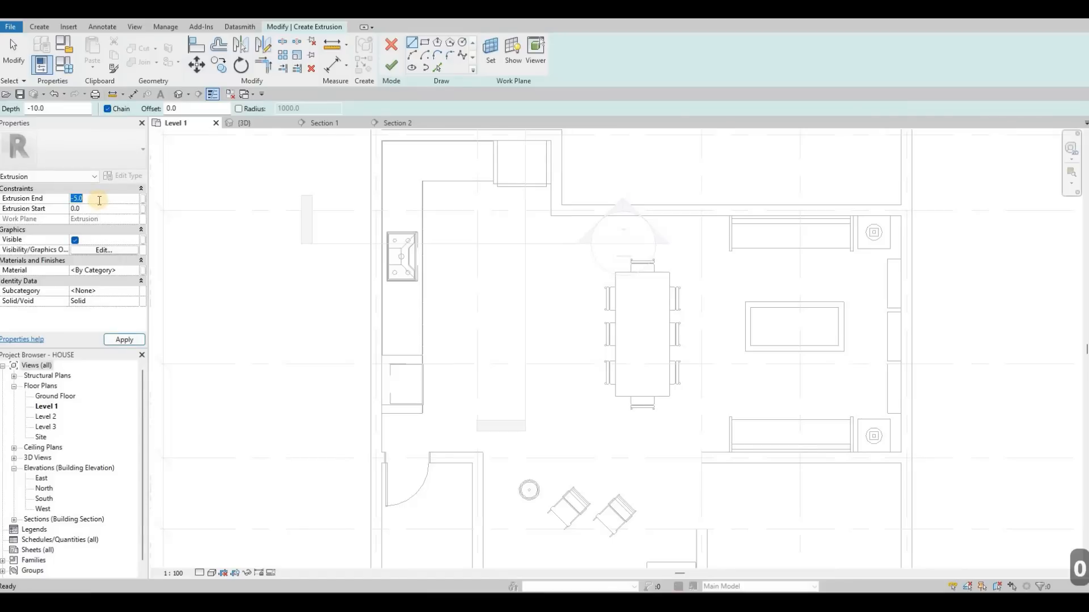
text(800)
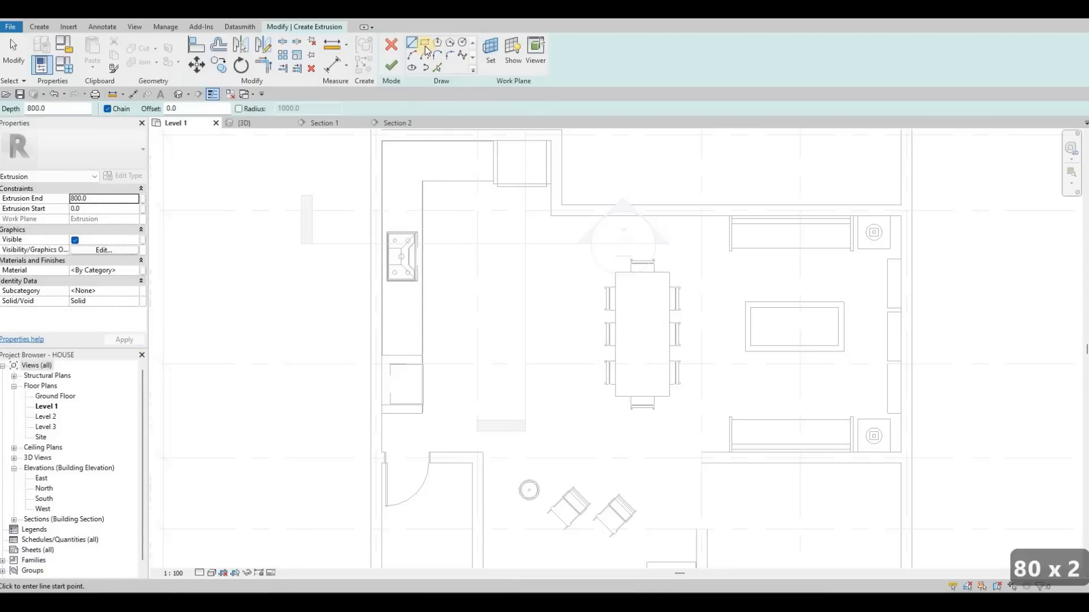
click(132, 271)
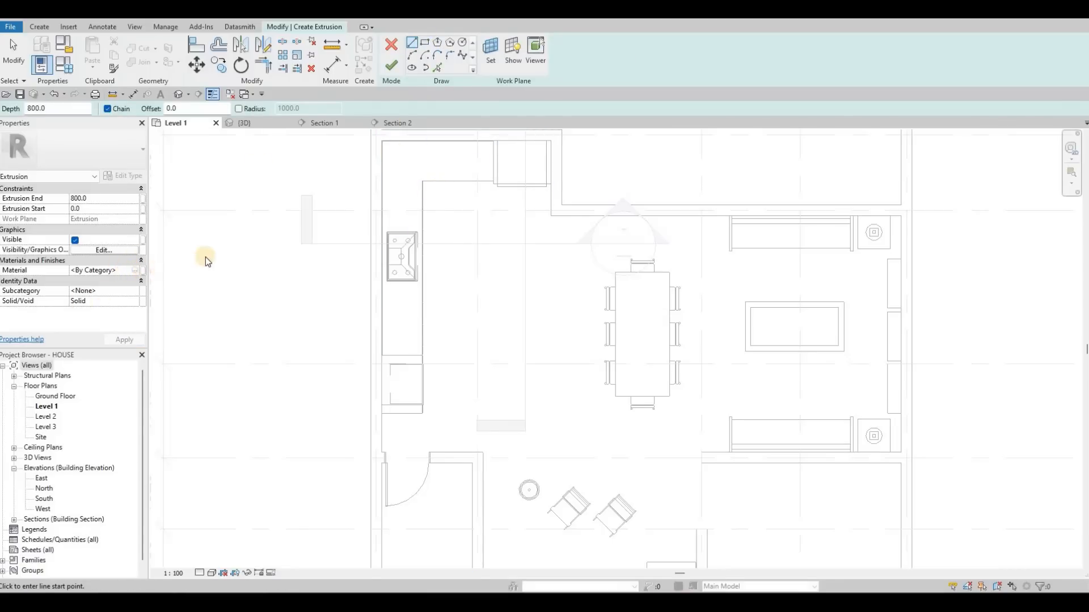
click(383, 539)
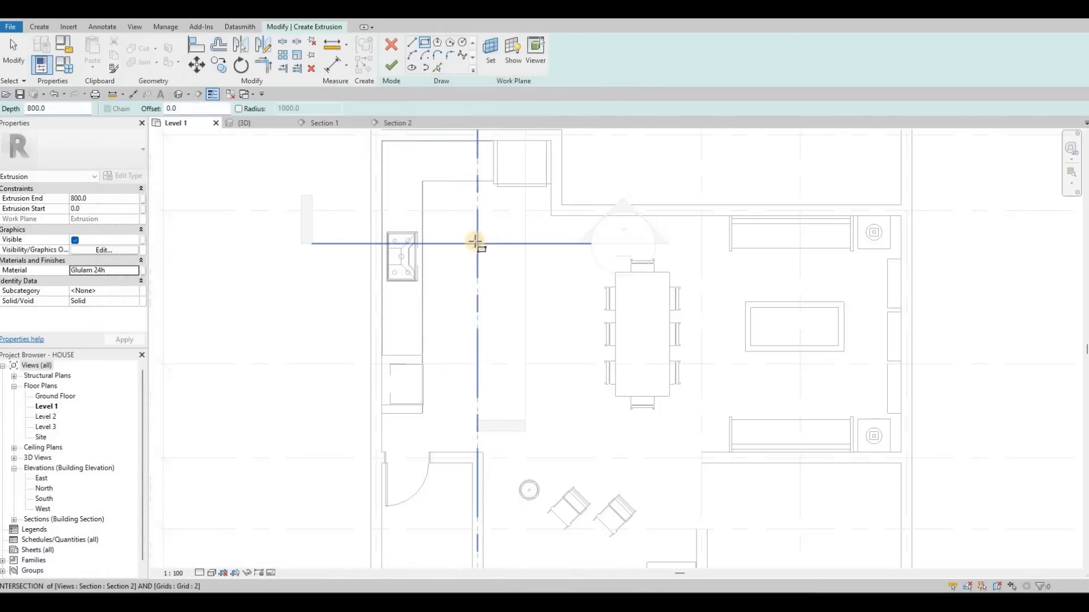
- Sketch an island rectangle about 1460 mm wide and 2638 mm long between the cabinets and the dining table
click(470, 241)
click(551, 308)
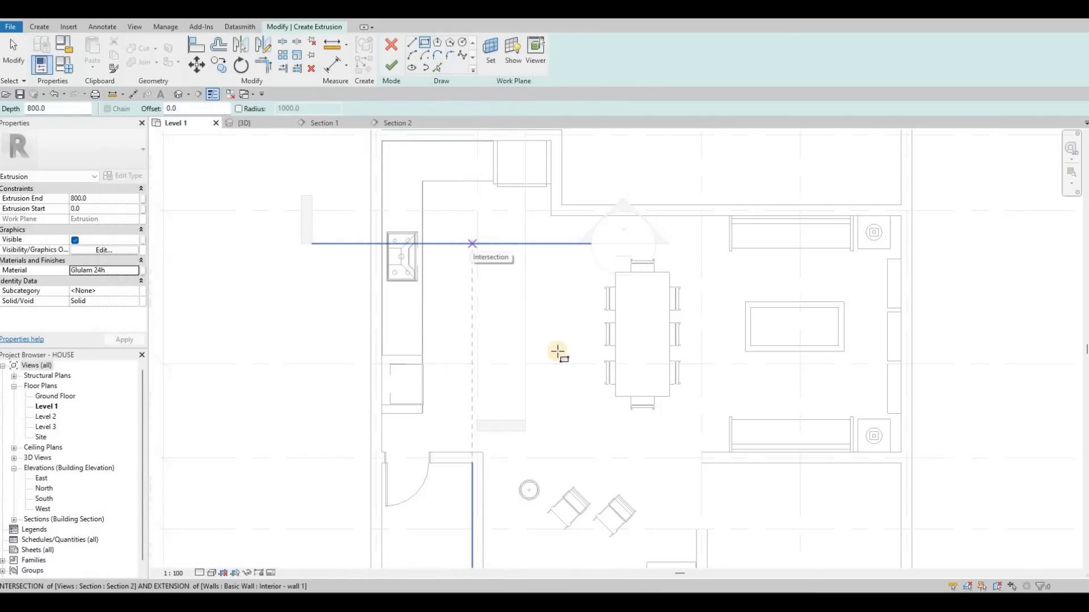
click(551, 382)
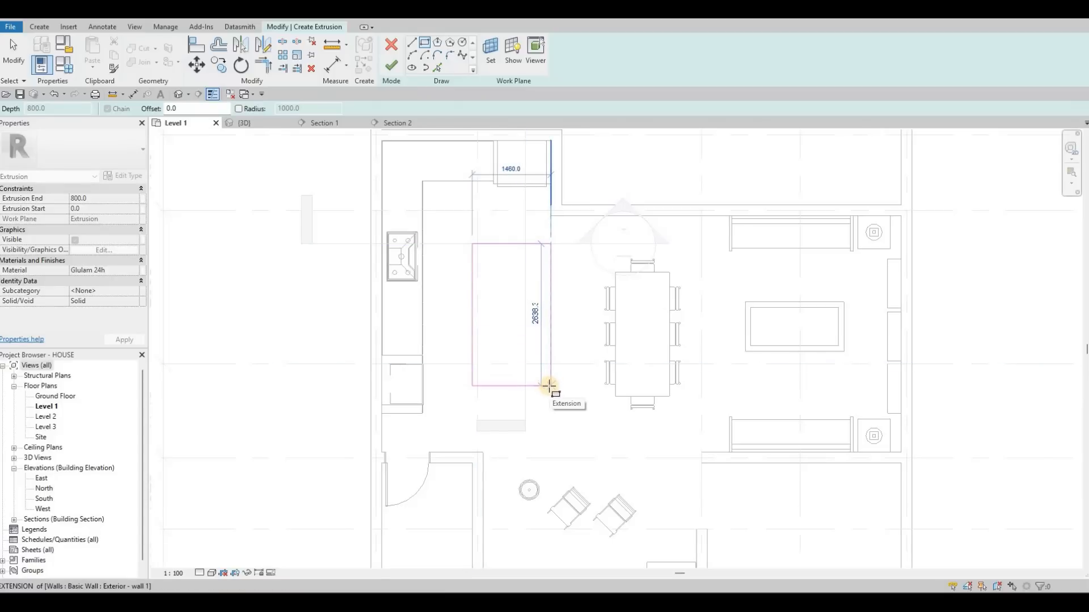
key(Escape)
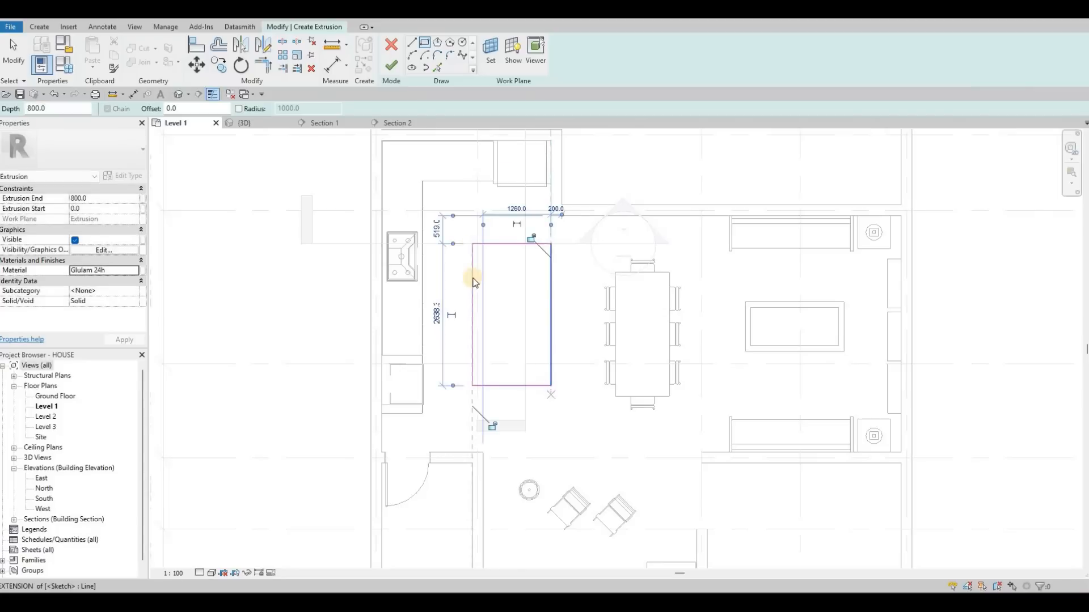
key(Escape)
key(Escape)
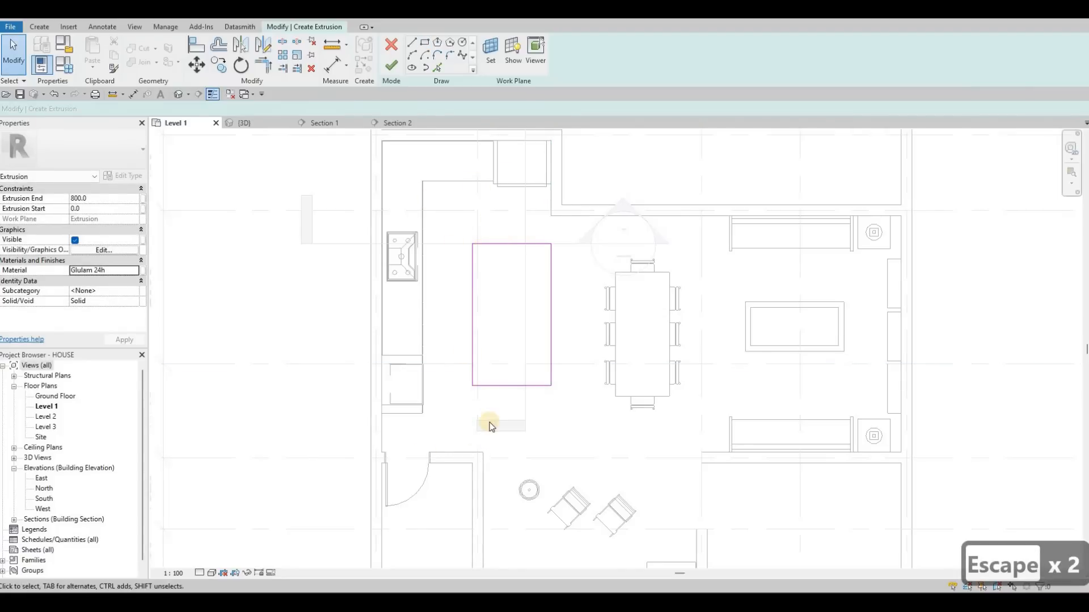
- Shift the whole island rectangle slightly away from the refrigerator wall
ctrl+click(515, 245)
key(Escape)
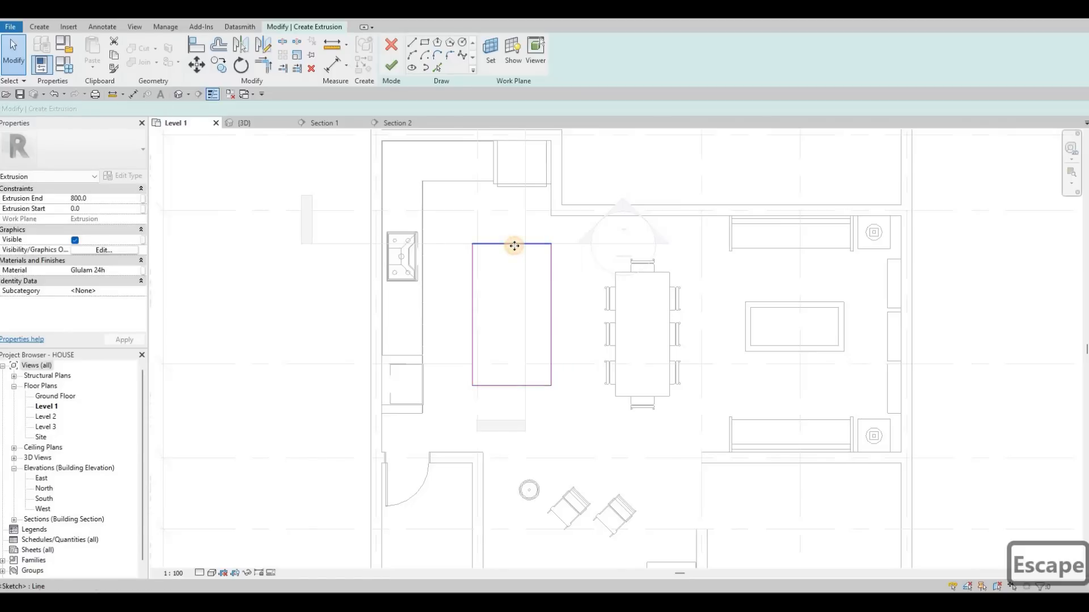
key(Tab)
click(514, 246)
key(Down)
key(Down)
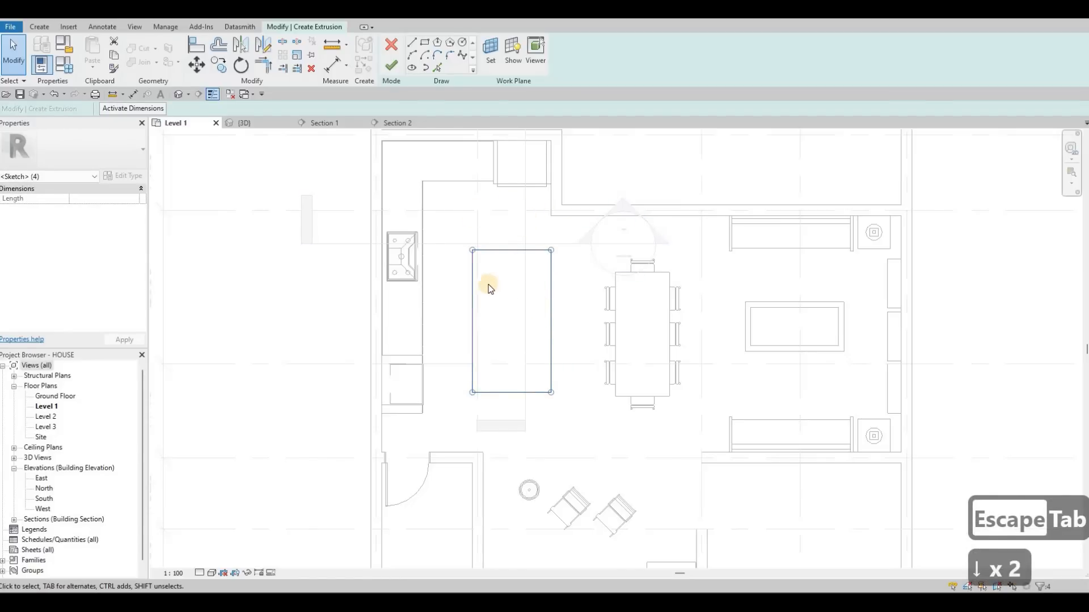
key(Escape)
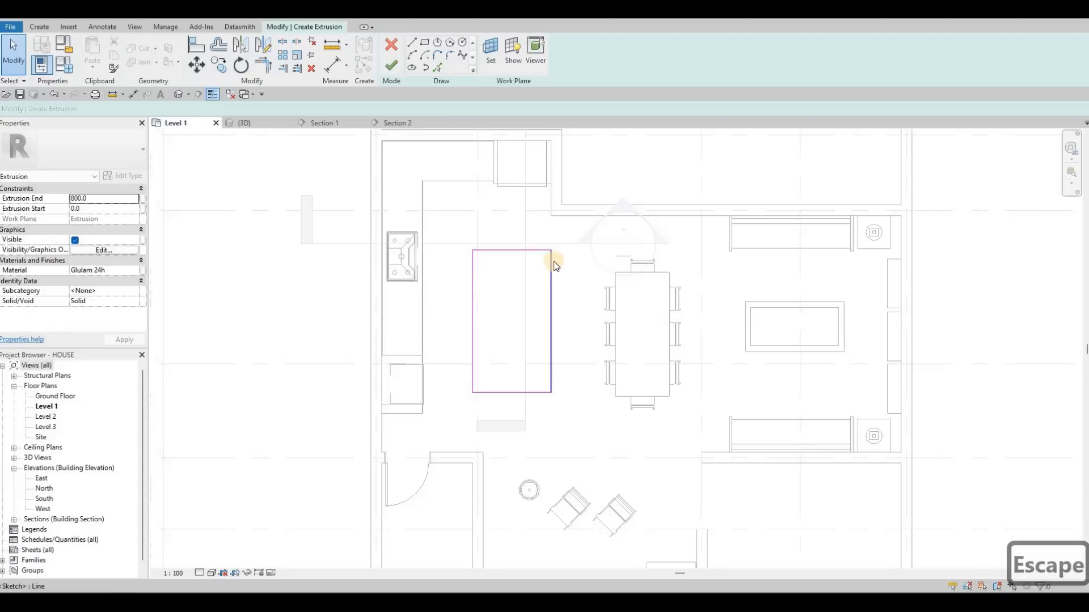
- Narrow the island rectangle by moving its dining-side edge slightly toward the cabinets, then finish the extrusion sketch
click(604, 298)
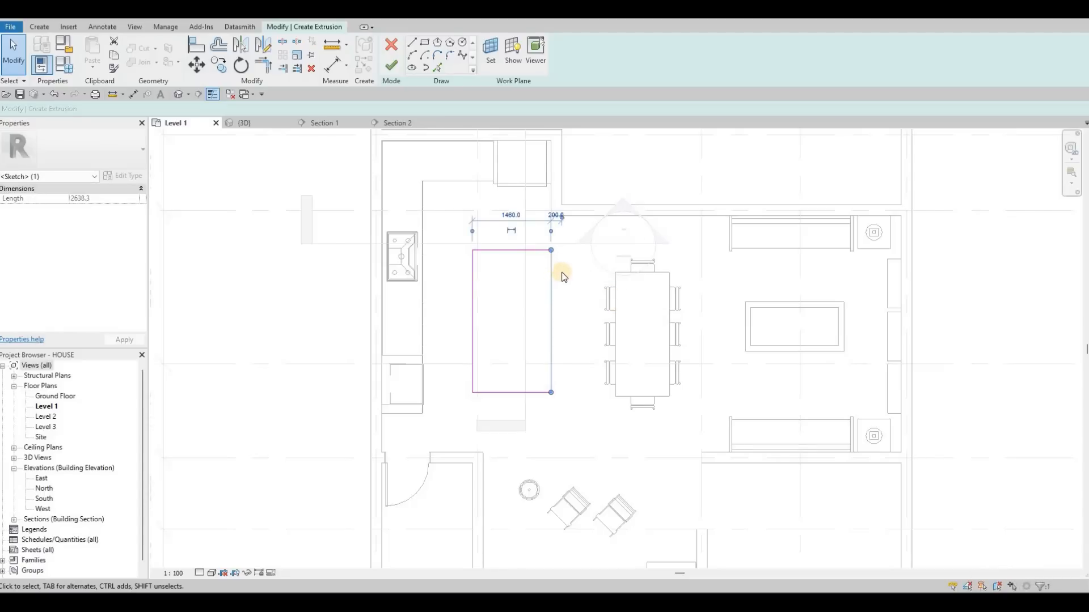
key(Left)
key(Left)
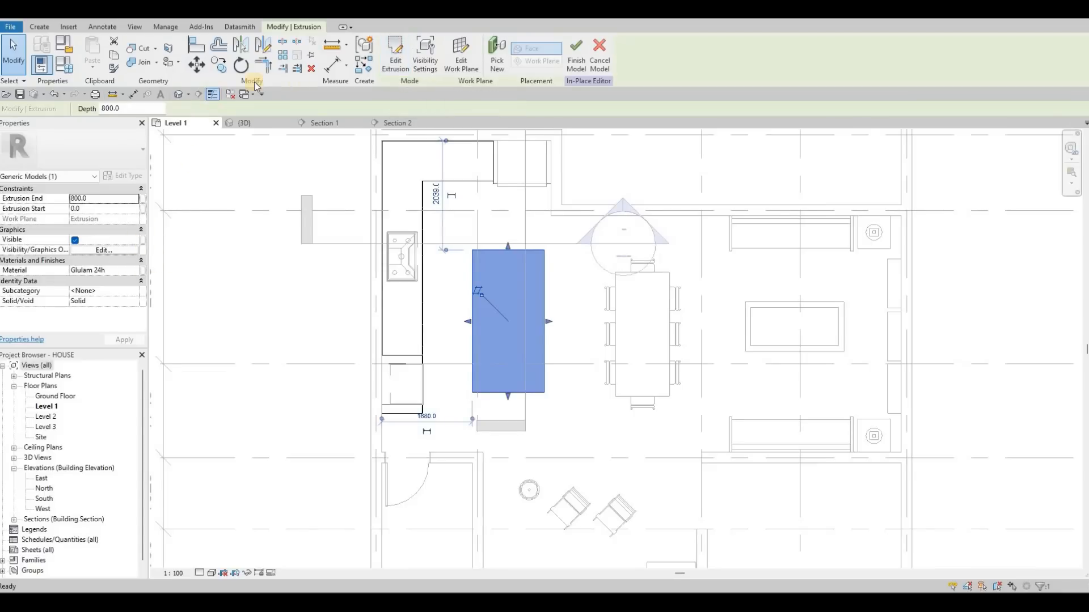
- Change the island extrusion's work plane to Level : Level 1, finish the sketch and check its placement in 3D
click(238, 129)
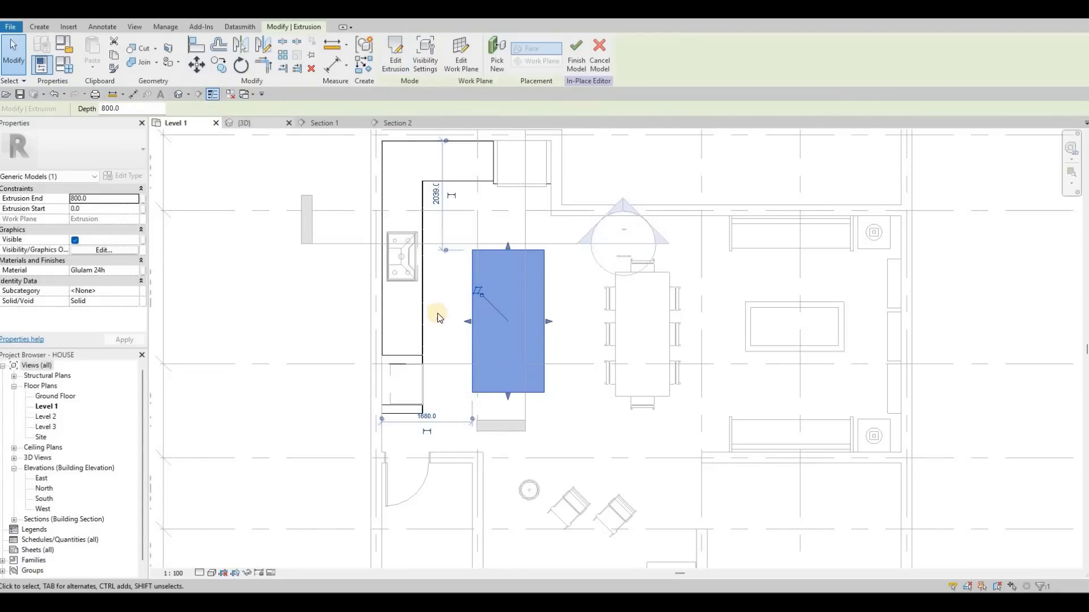
key(Escape)
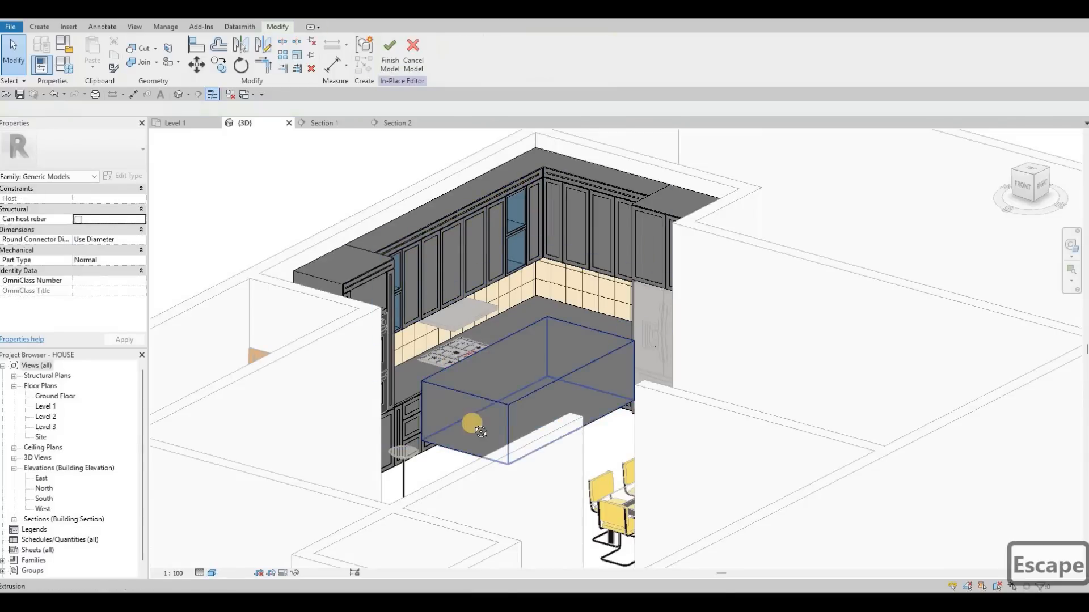
shift+middle_drag(503, 425, 204, 257)
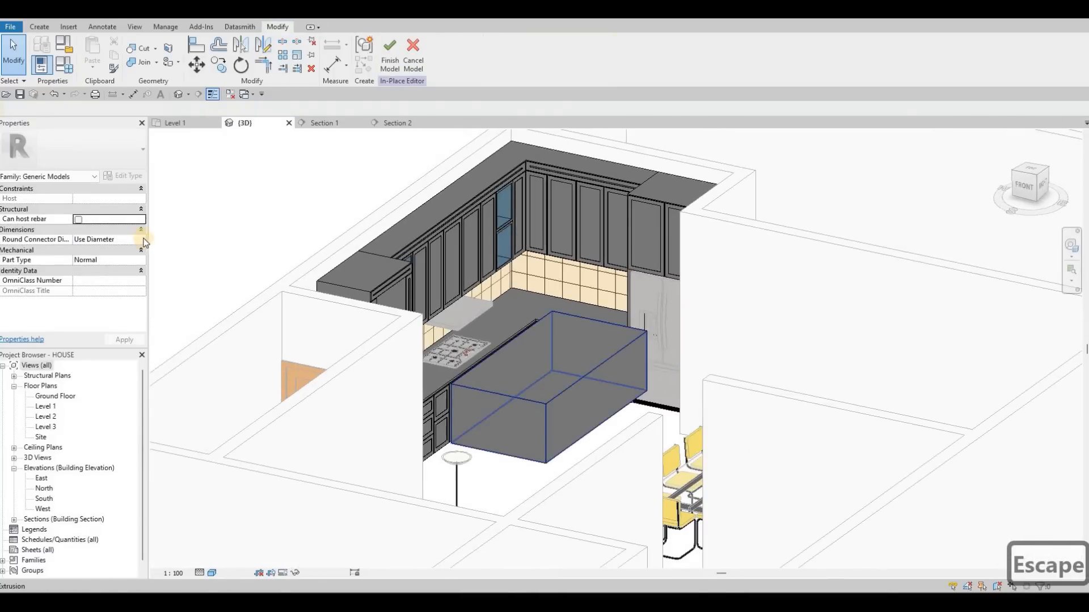
click(203, 125)
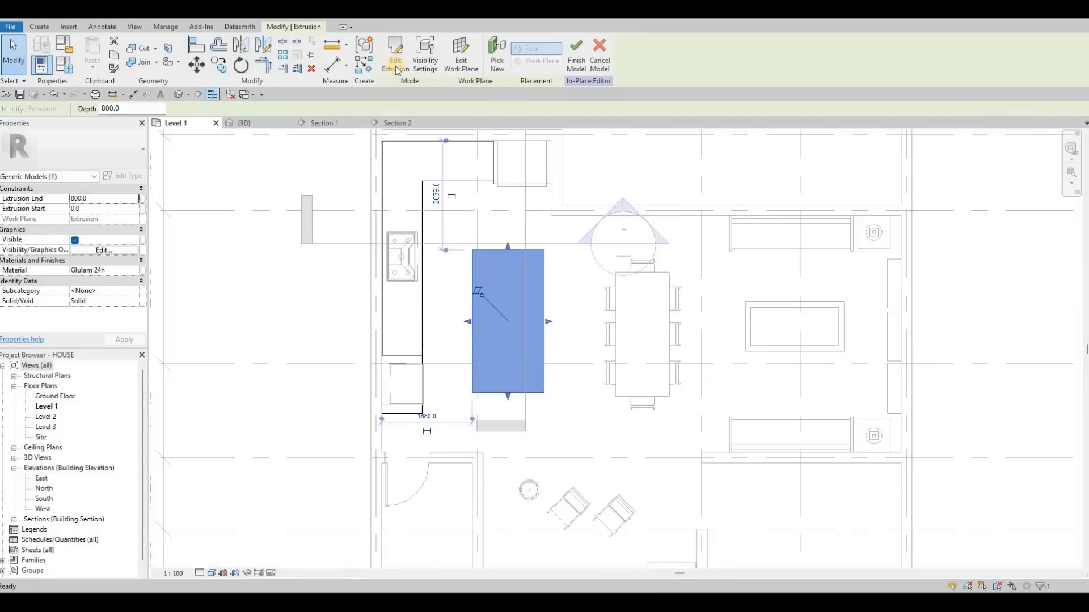
click(490, 69)
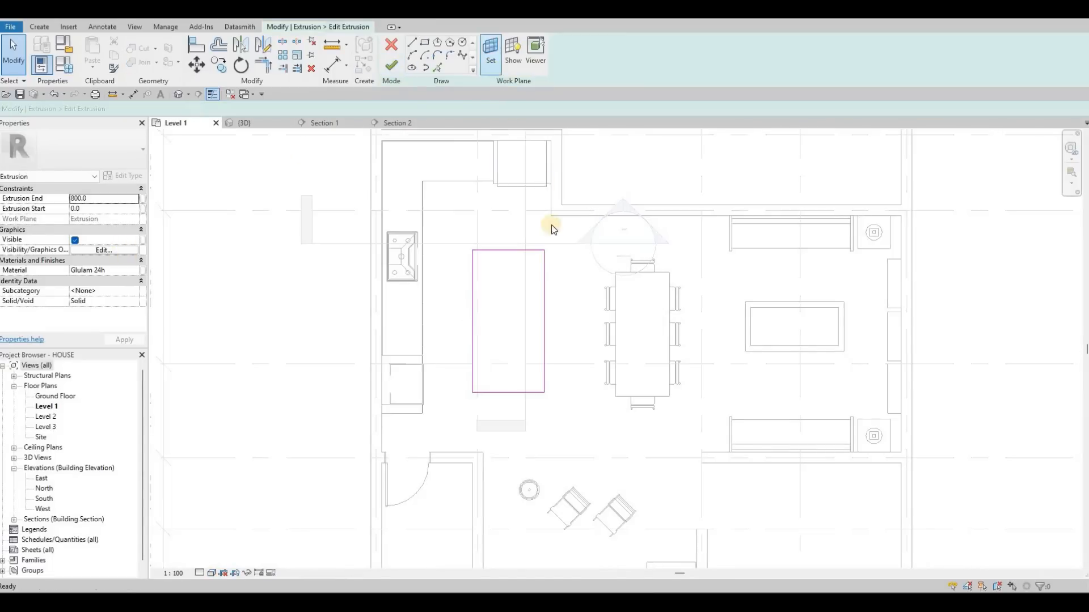
click(572, 303)
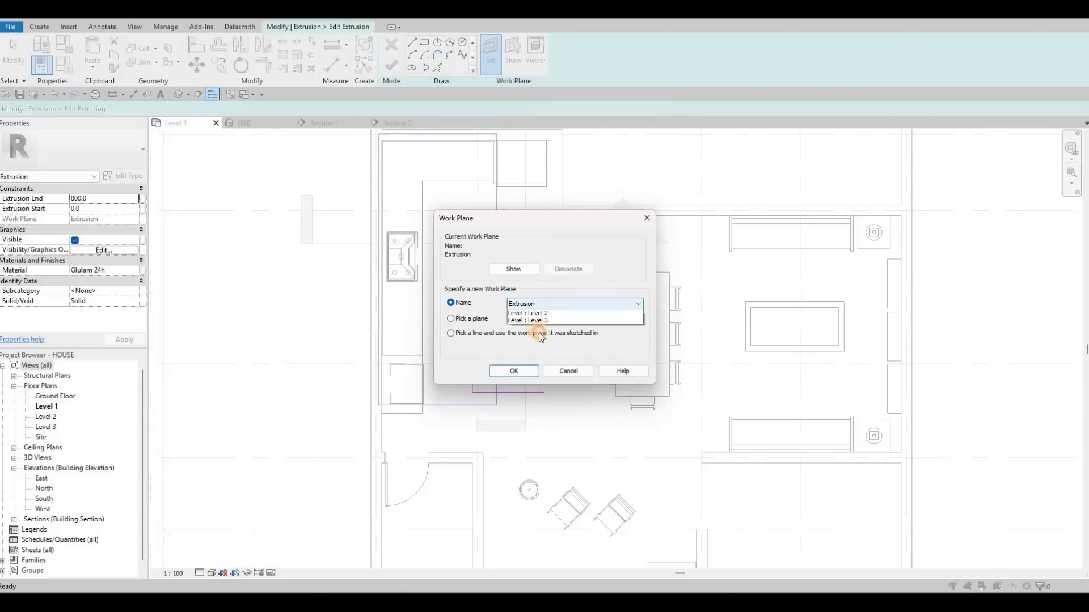
click(539, 326)
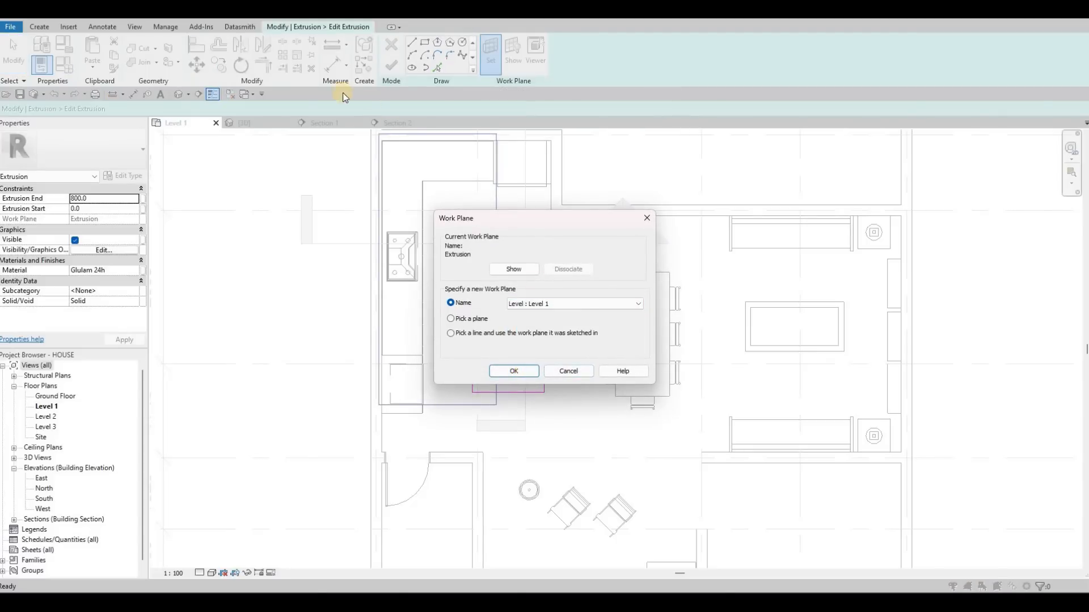
key(Return)
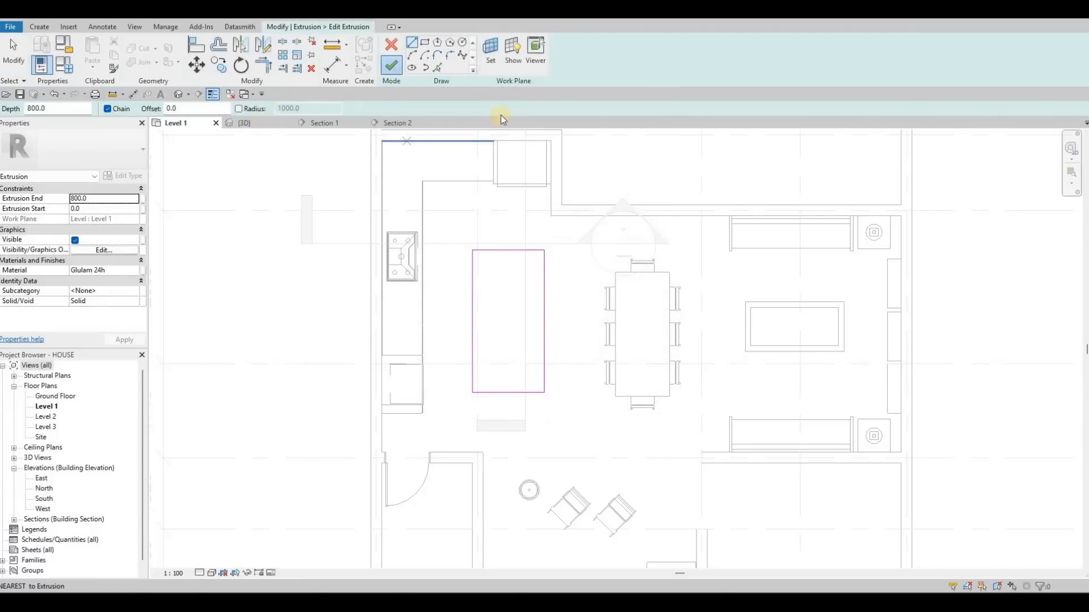
key(ctrl+Tab)
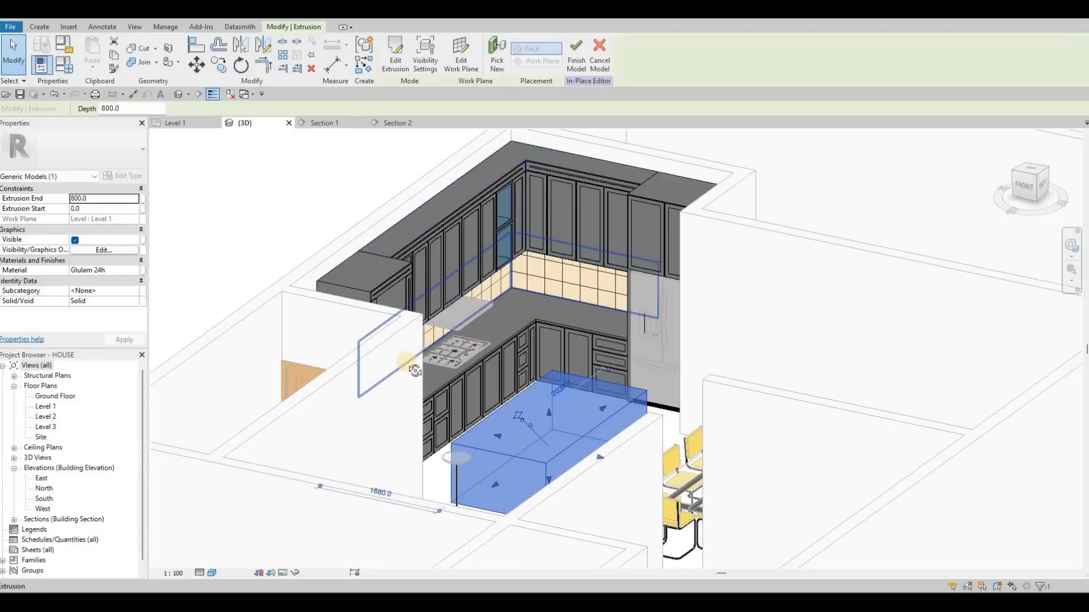
shift+middle_drag(415, 371, 196, 137)
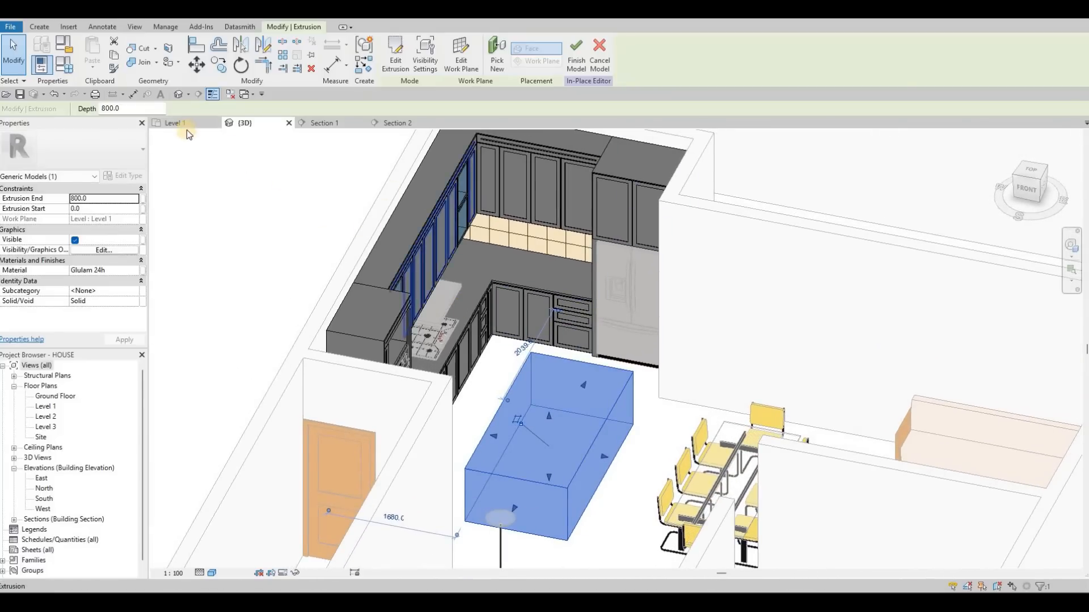
- Return to the Level 1 plan and finish the in-place cabinet model with the island included
click(173, 123)
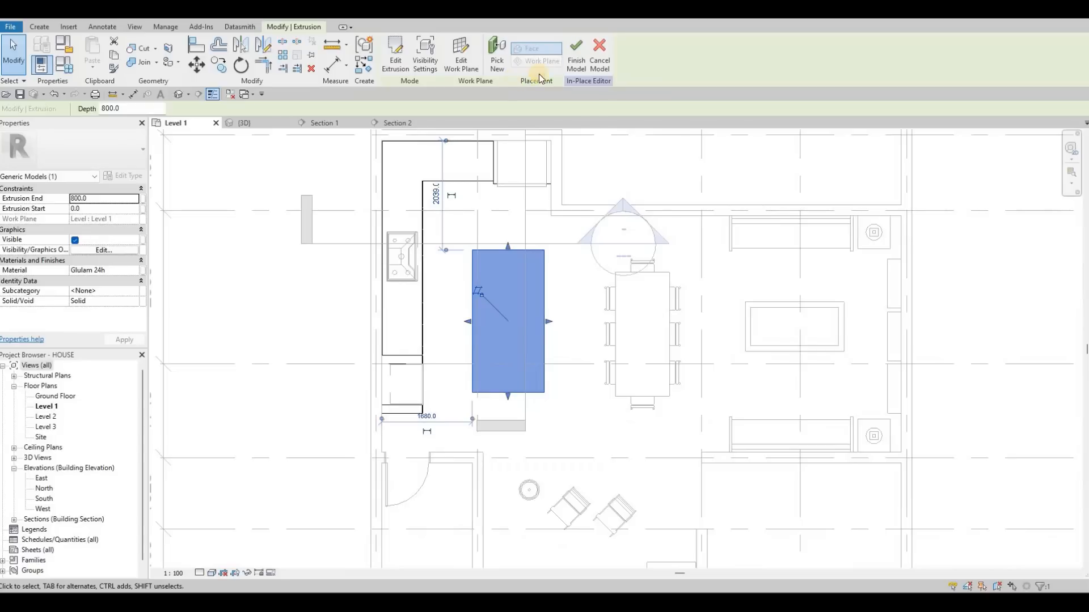
middle_drag(535, 219, 497, 226)
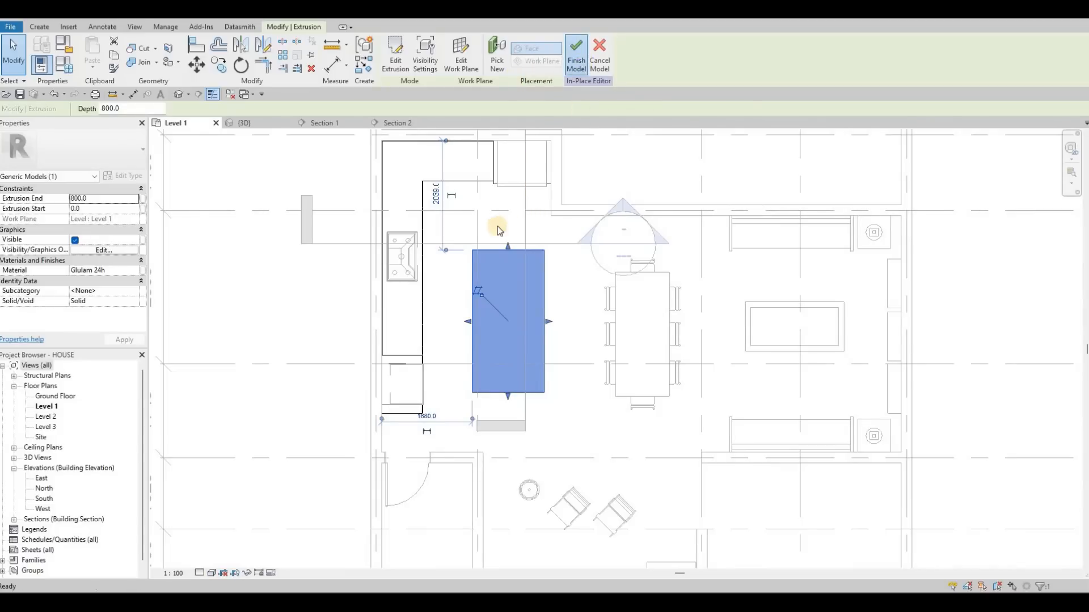
scroll(495, 230, down, 3)
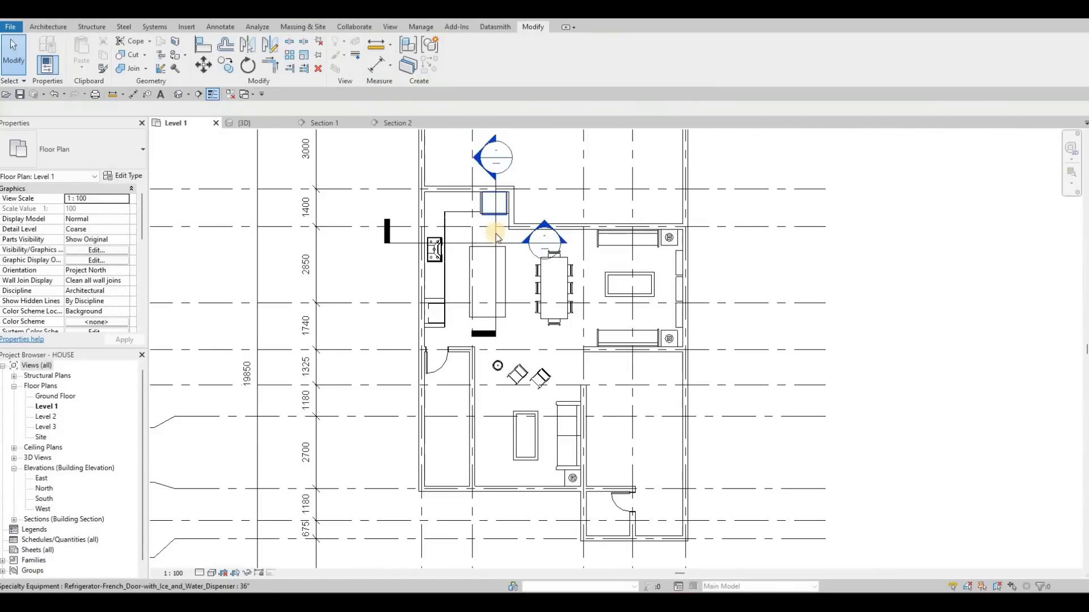
click(496, 233)
key(Escape)
key(Escape)
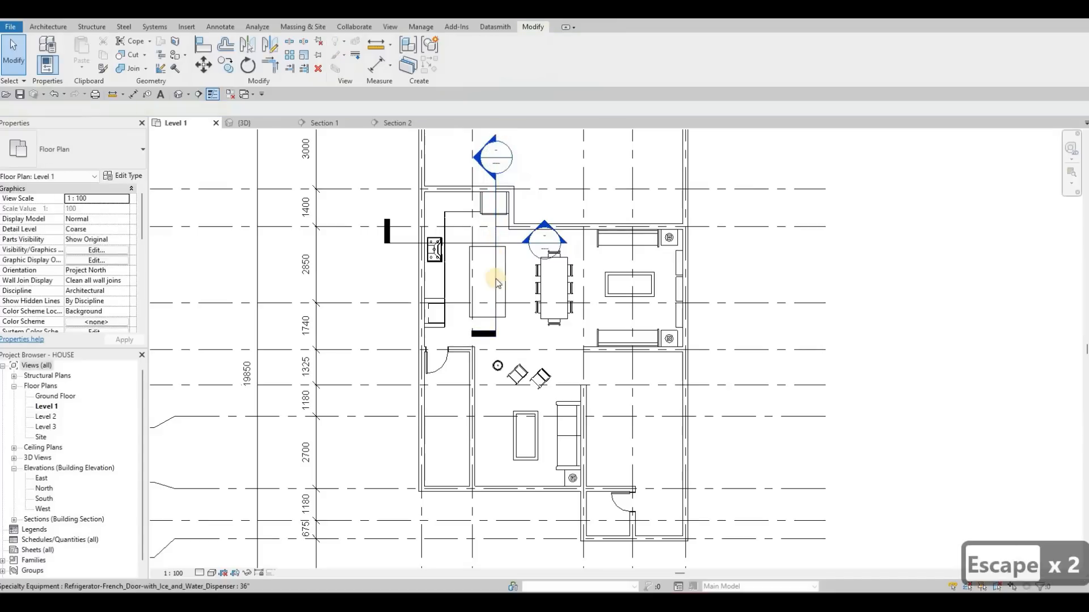
- Move the Section 1 line off the island into the gap between the island and the dining table
click(509, 250)
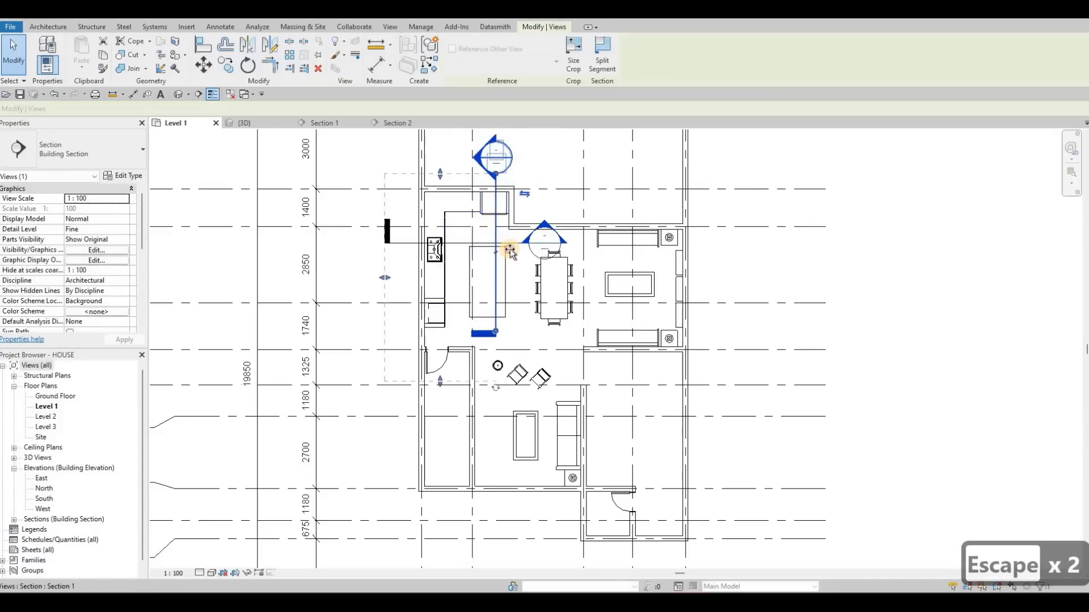
drag(517, 251, 519, 254)
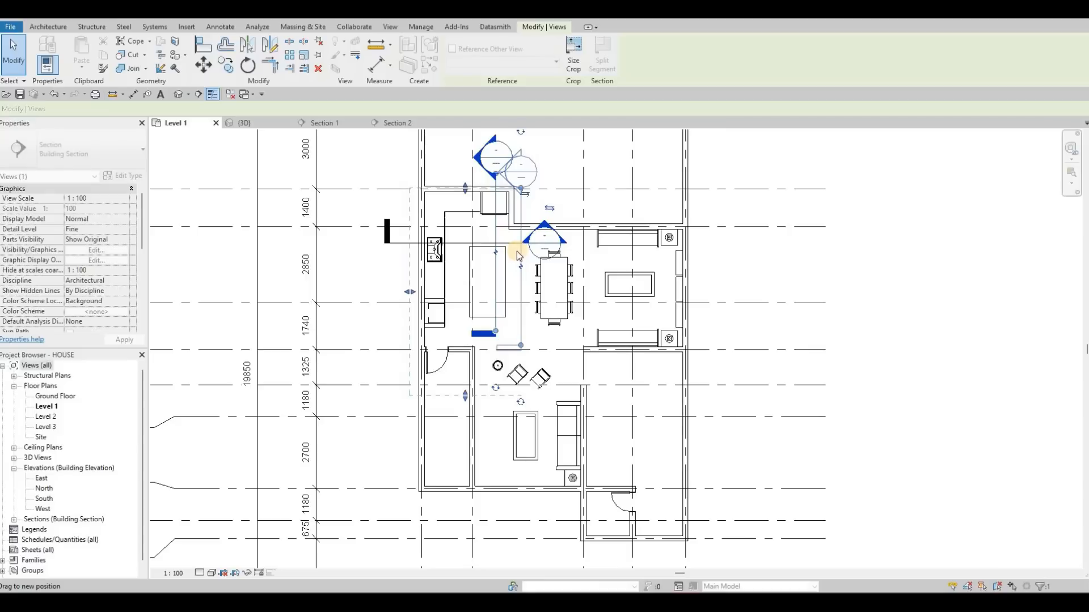
key(Escape)
key(Escape)
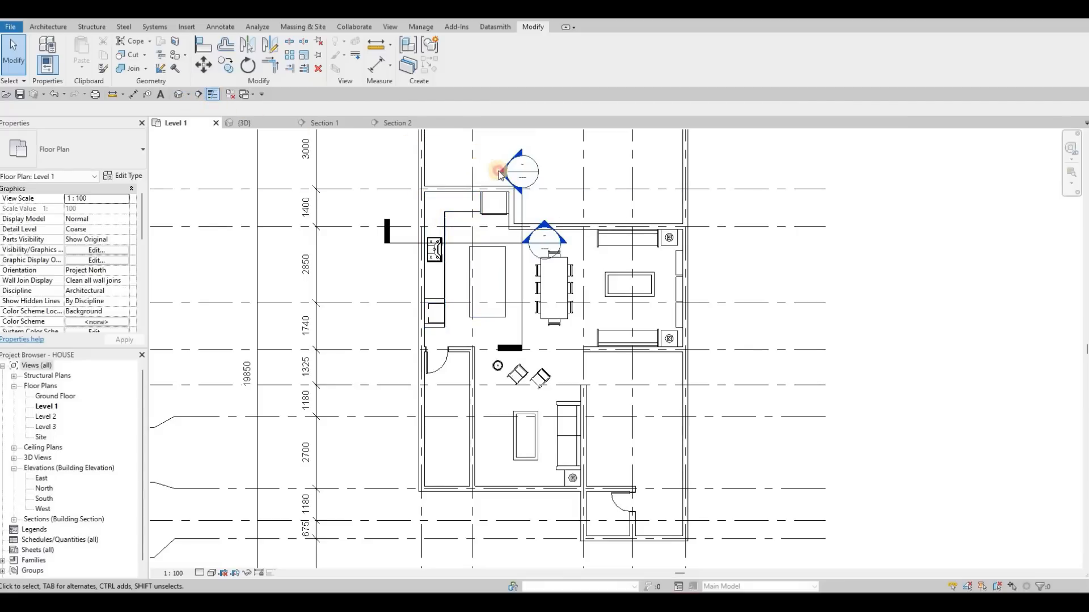
- Open the Section 1 view and reopen the kitchen cabinet model for in-place editing
double_click(522, 217)
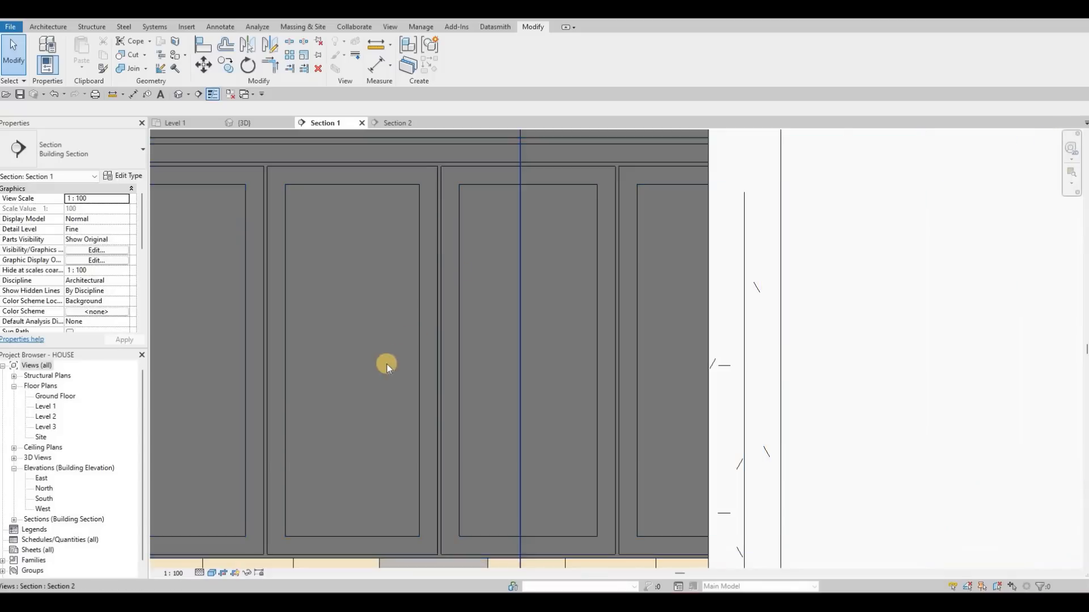
scroll(387, 364, down, 5)
scroll(287, 343, up, 3)
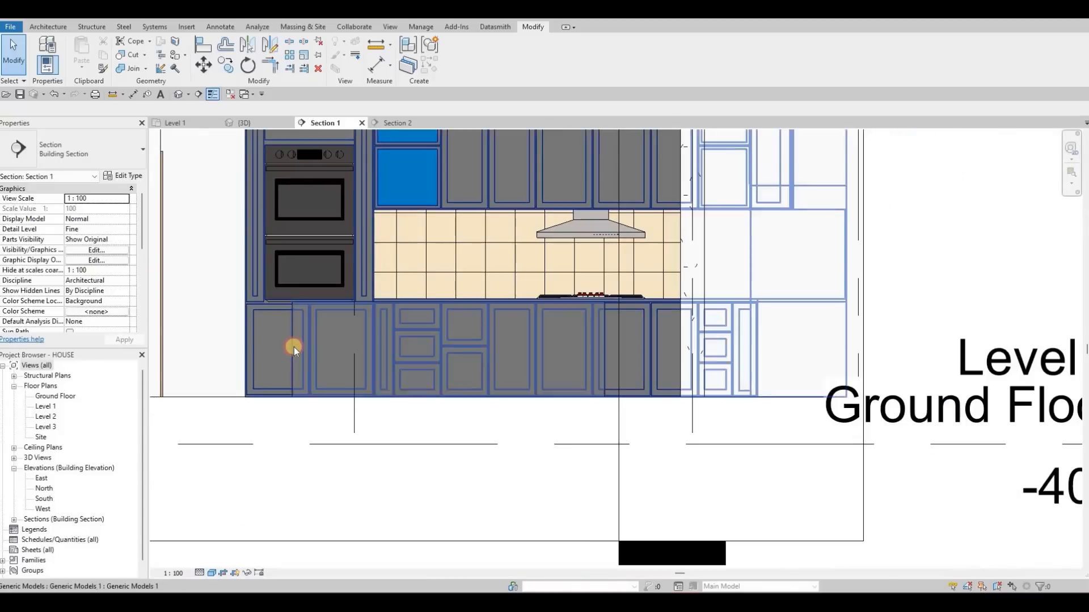
click(325, 257)
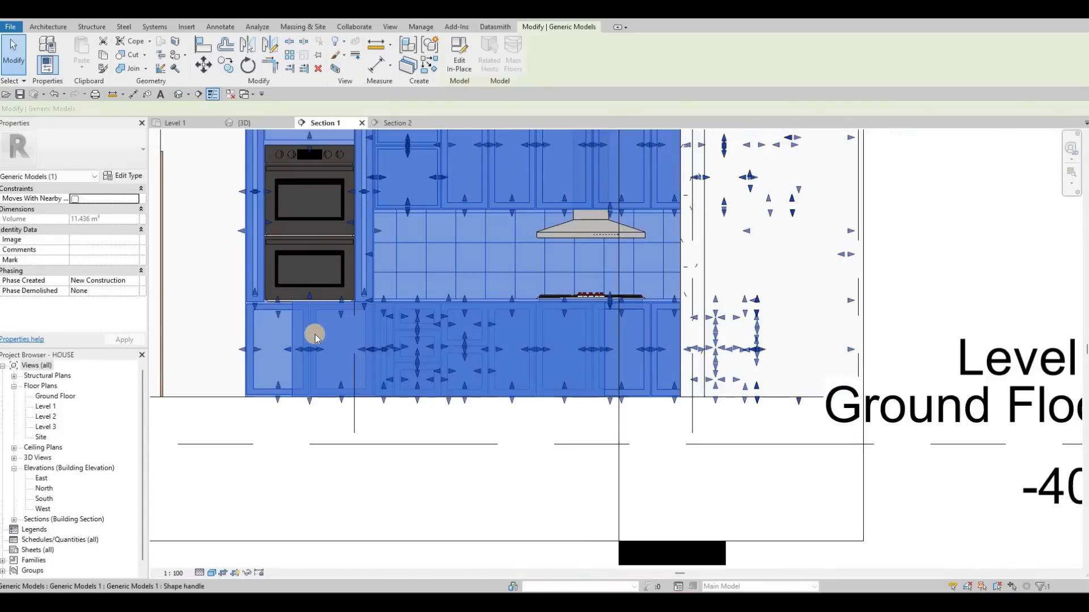
key(Escape)
key(Escape)
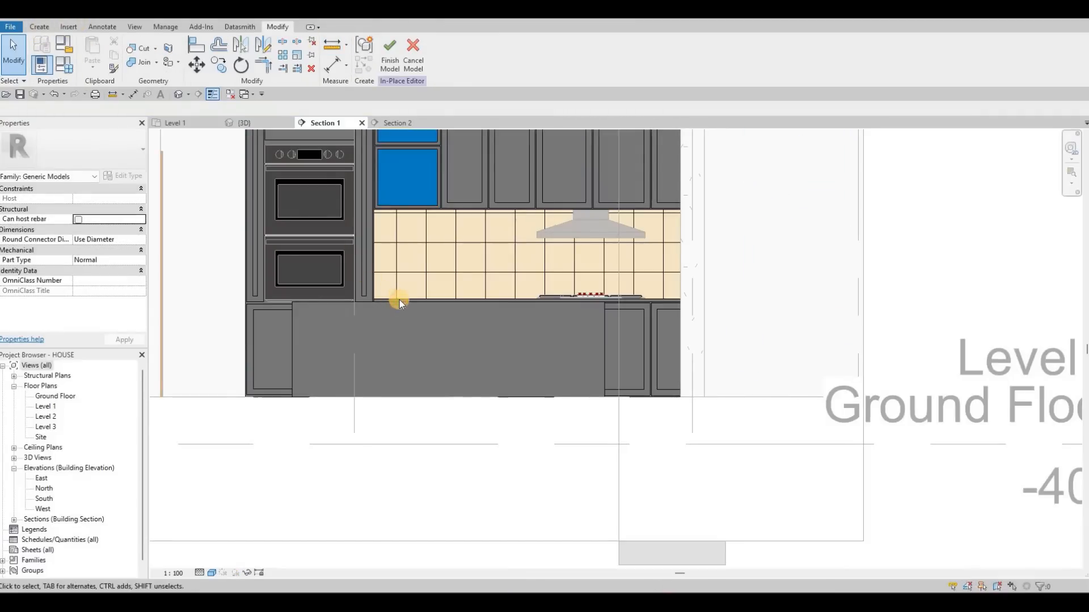
- Copy the material name Granite, Cut, Polished from the countertop extrusion beneath the cooktop
click(564, 301)
key(Escape)
key(Escape)
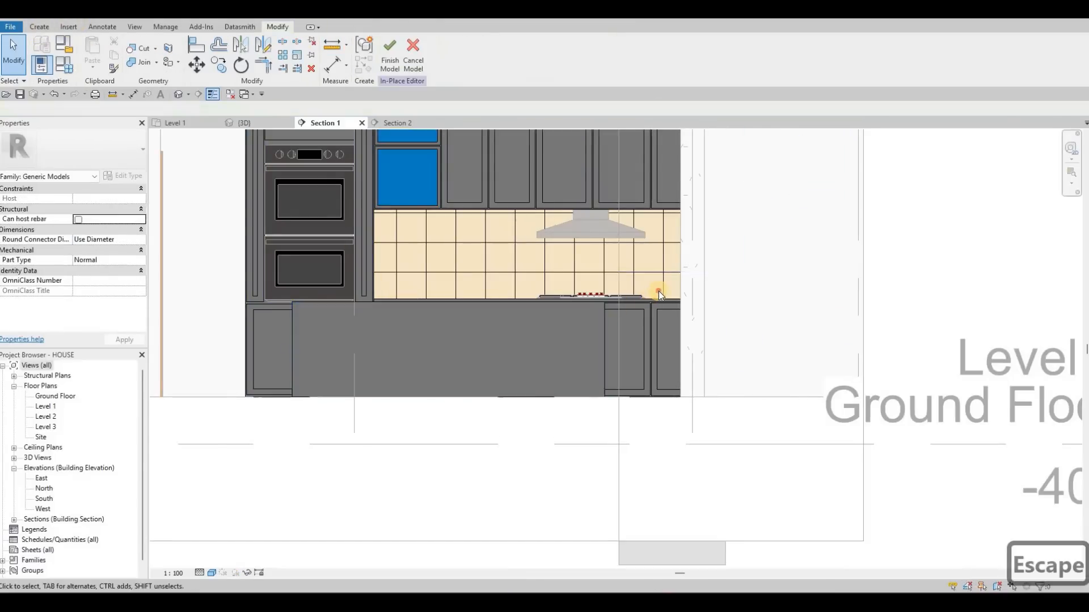
scroll(614, 306, up, 3)
click(499, 292)
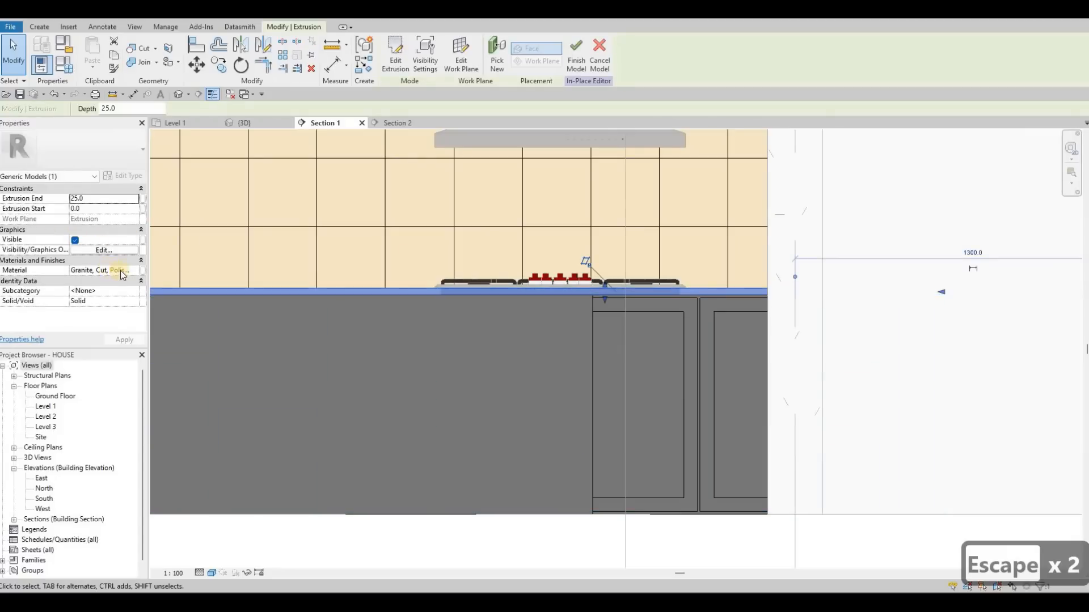
click(121, 271)
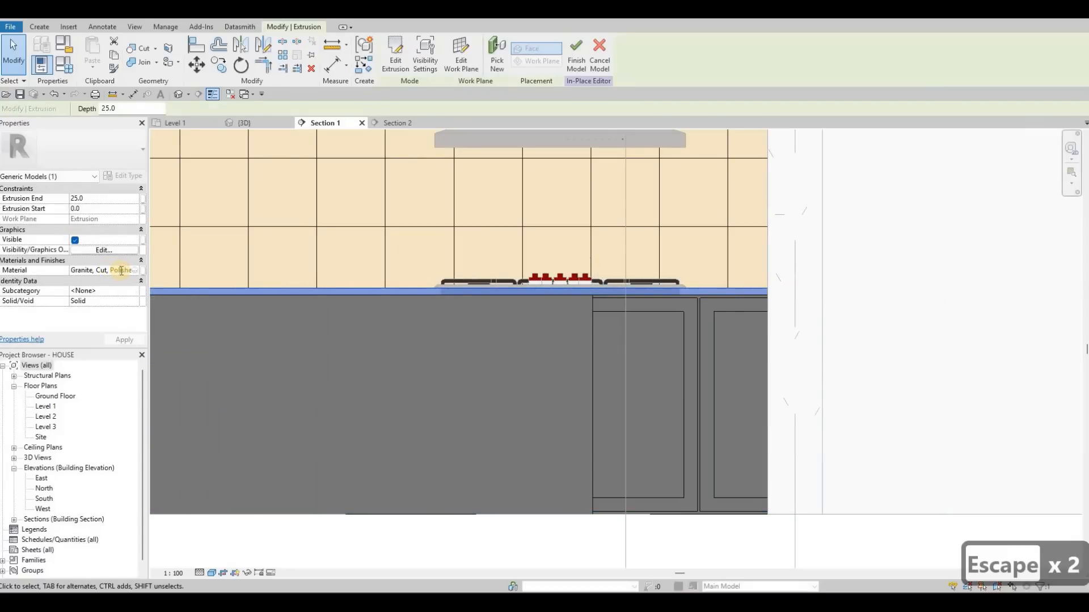
key(ctrl+a)
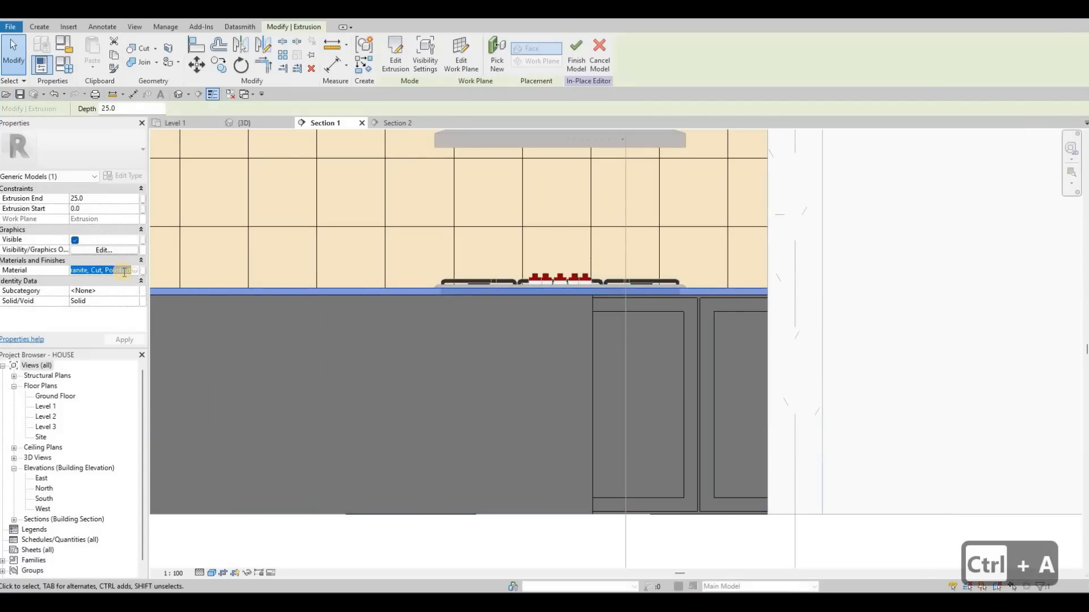
key(ctrl+c)
click(451, 287)
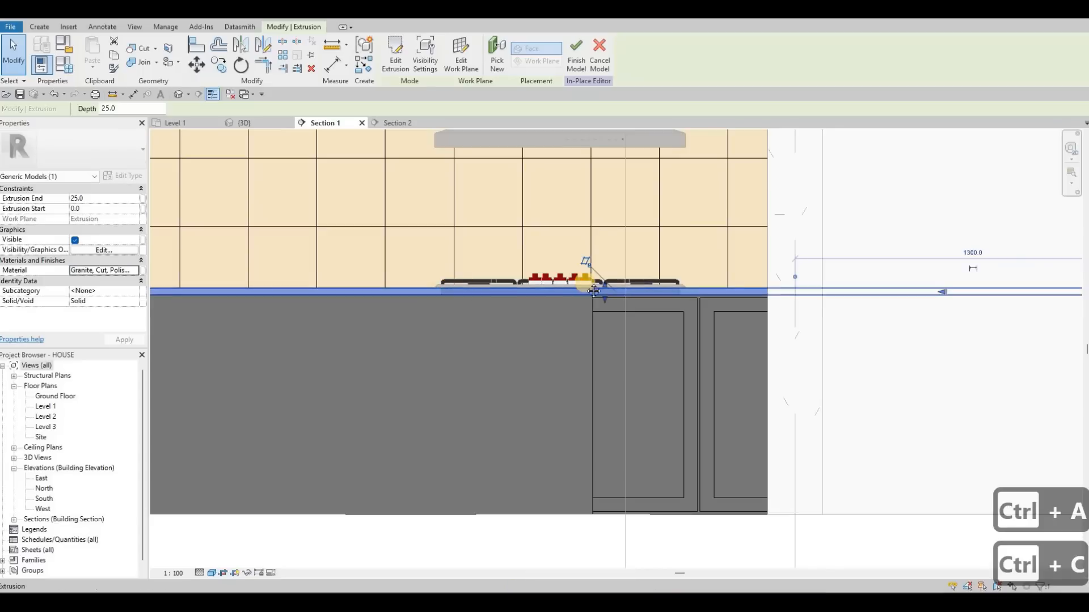
key(Escape)
key(Escape)
scroll(273, 165, down, 4)
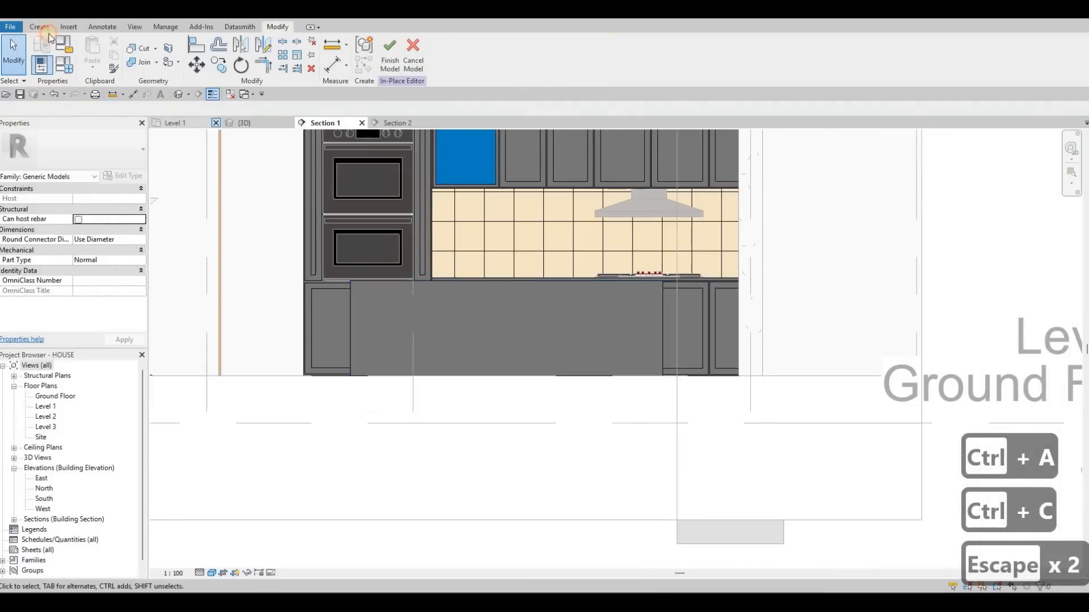
- Start a new extrusion using the island's dining-side face as its picked work plane
click(45, 28)
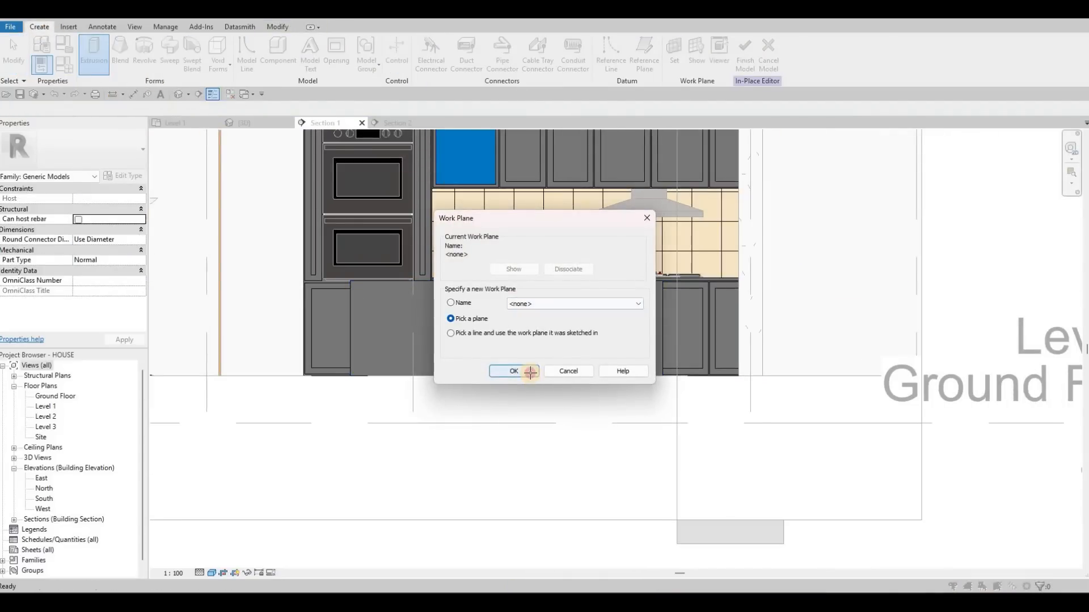
key(Return)
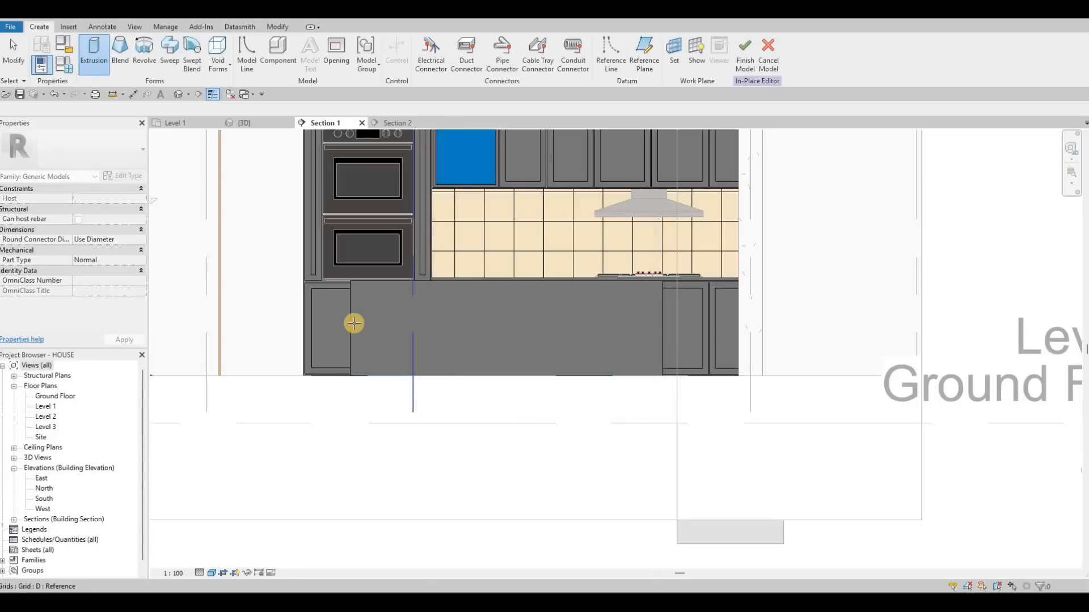
key(Tab)
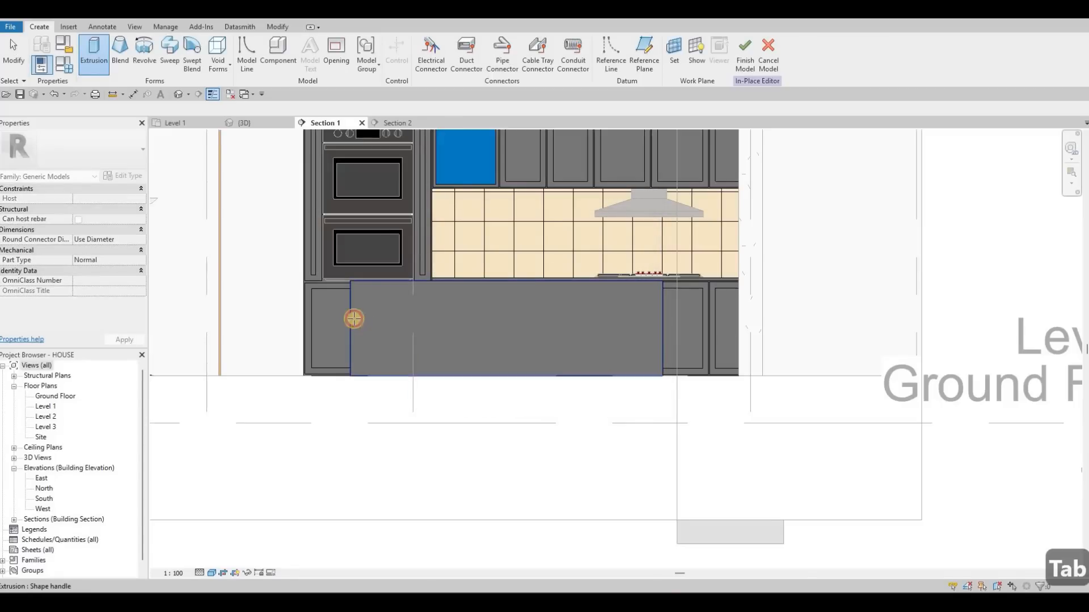
click(646, 372)
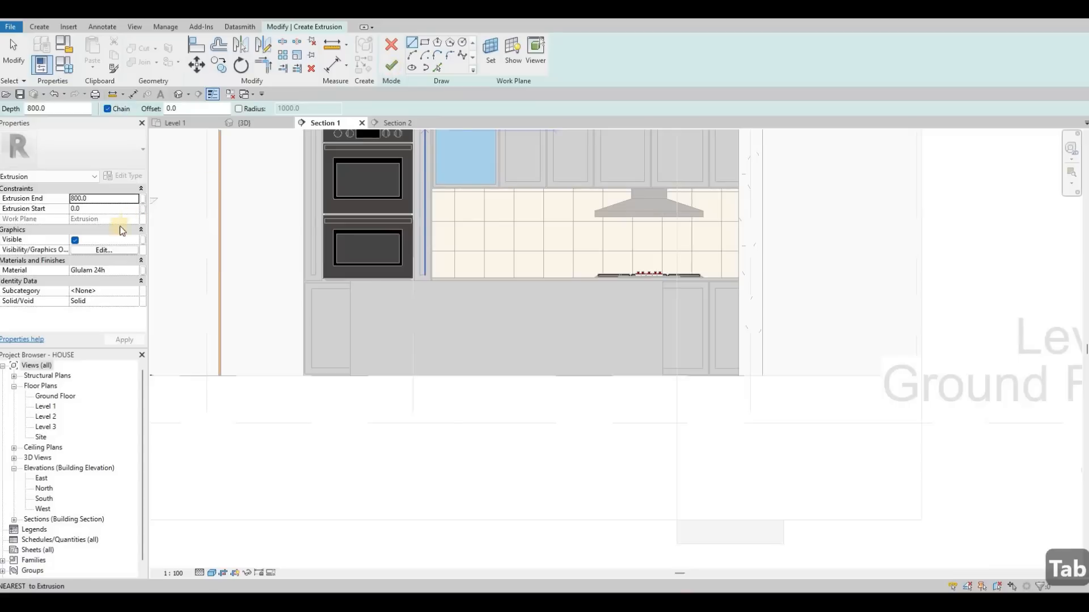
- Set the new extrusion's material to the copied Granite, Cut, Polished and its Extrusion End to 500
click(125, 270)
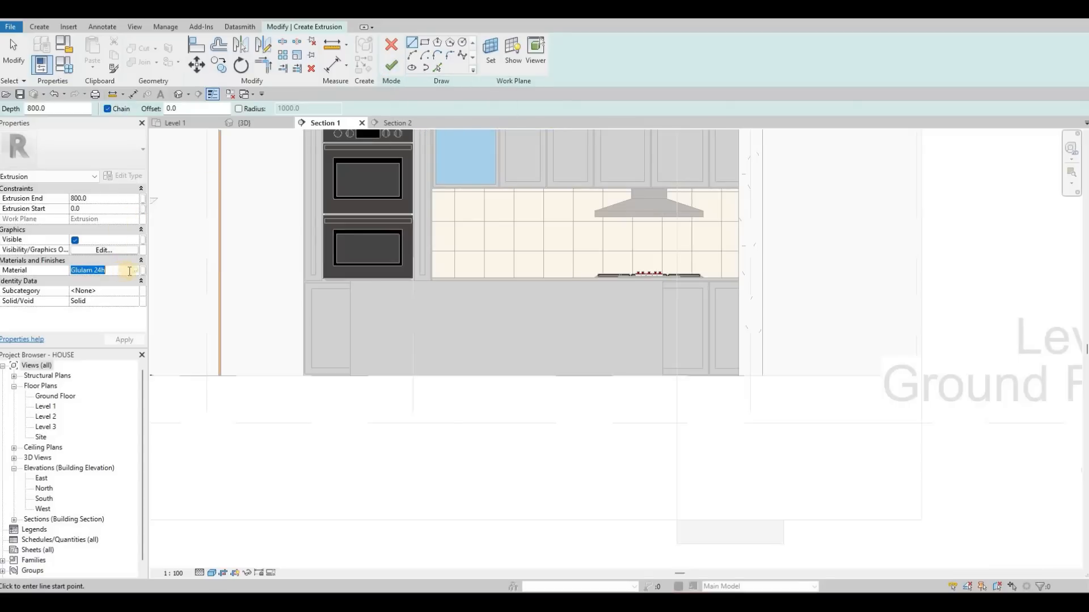
text(Granite, Cut, Polished)
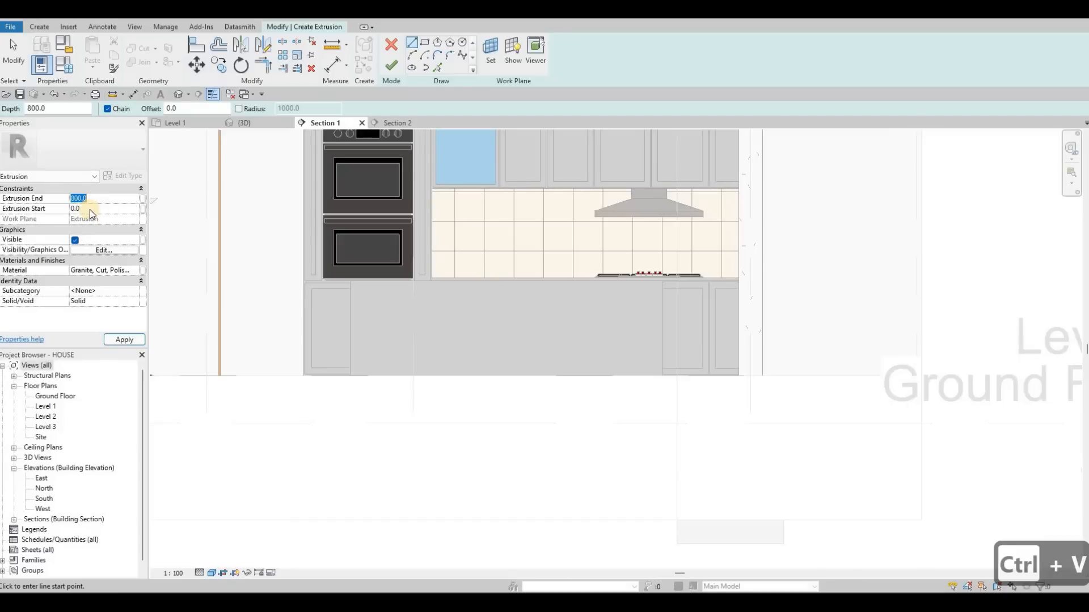
text(500)
click(125, 340)
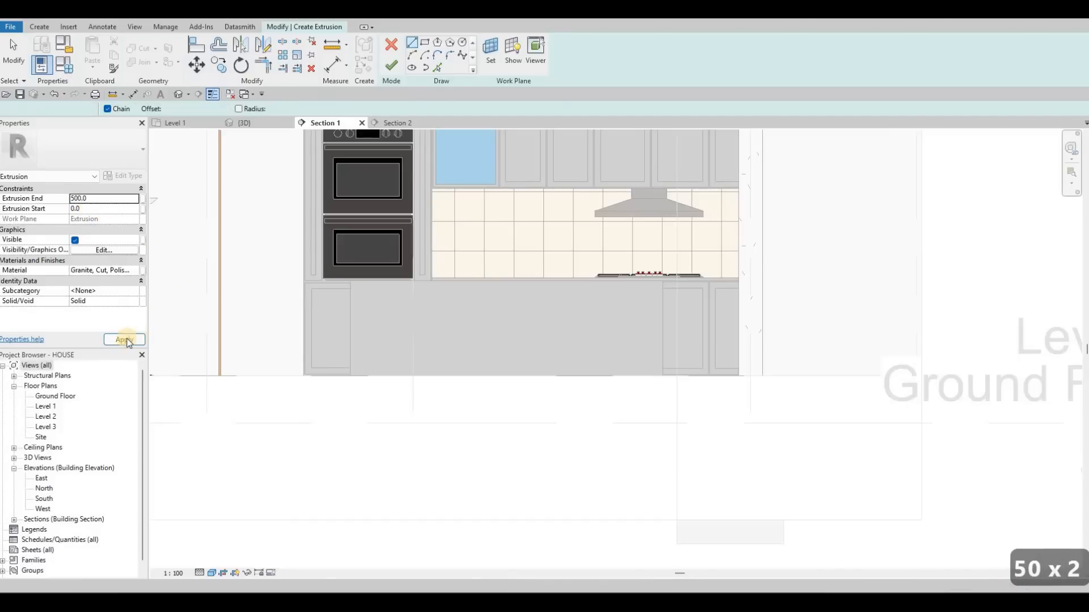
- Sketch a rectangle tracing the island face, about 2638 mm wide and 800 mm high
click(428, 46)
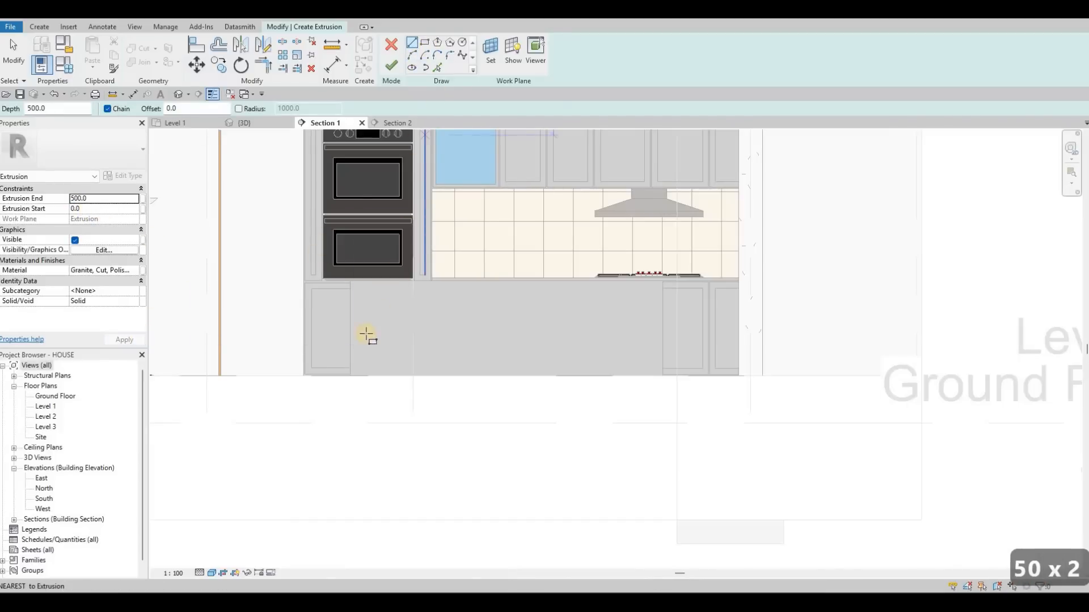
click(350, 376)
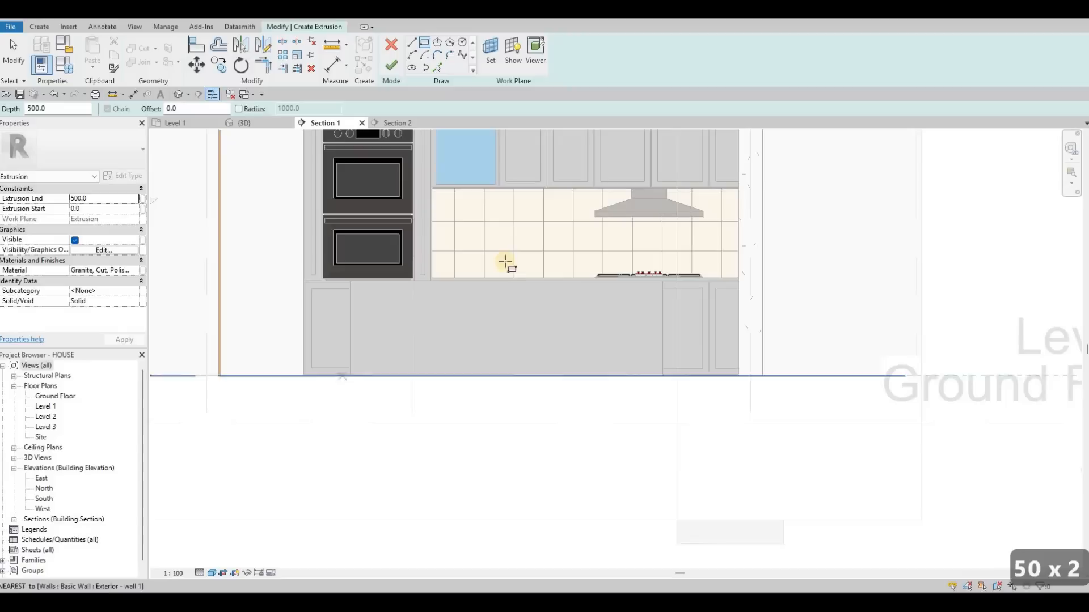
click(662, 281)
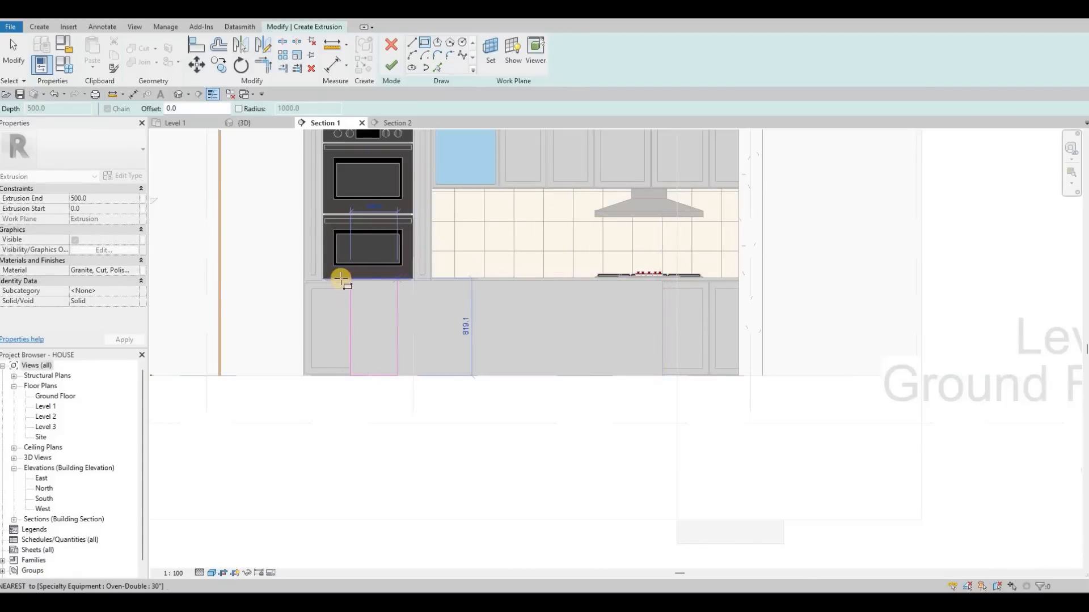
scroll(345, 281, up, 3)
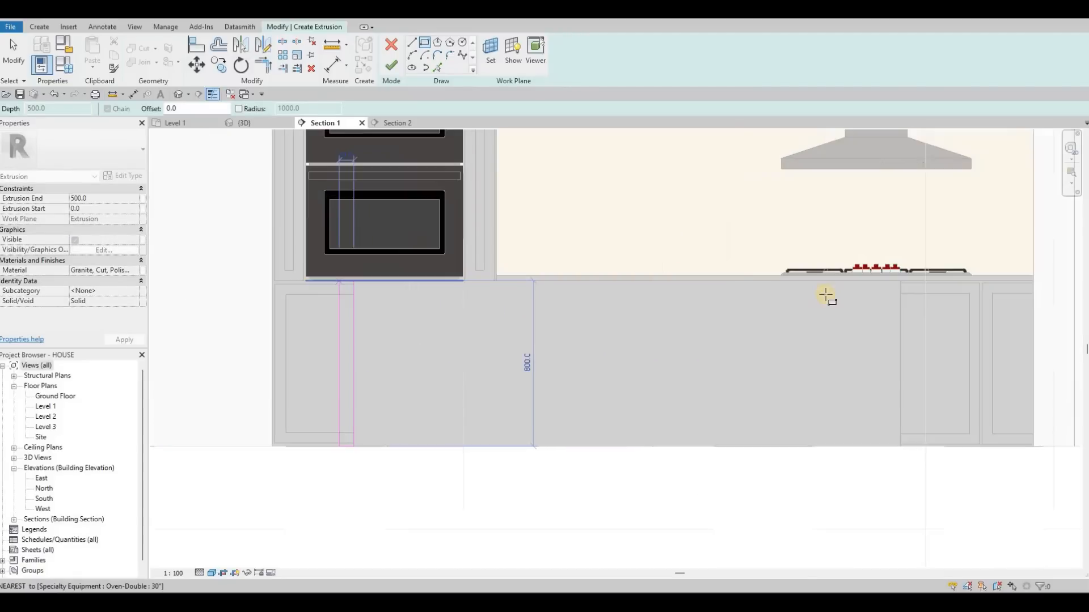
click(905, 277)
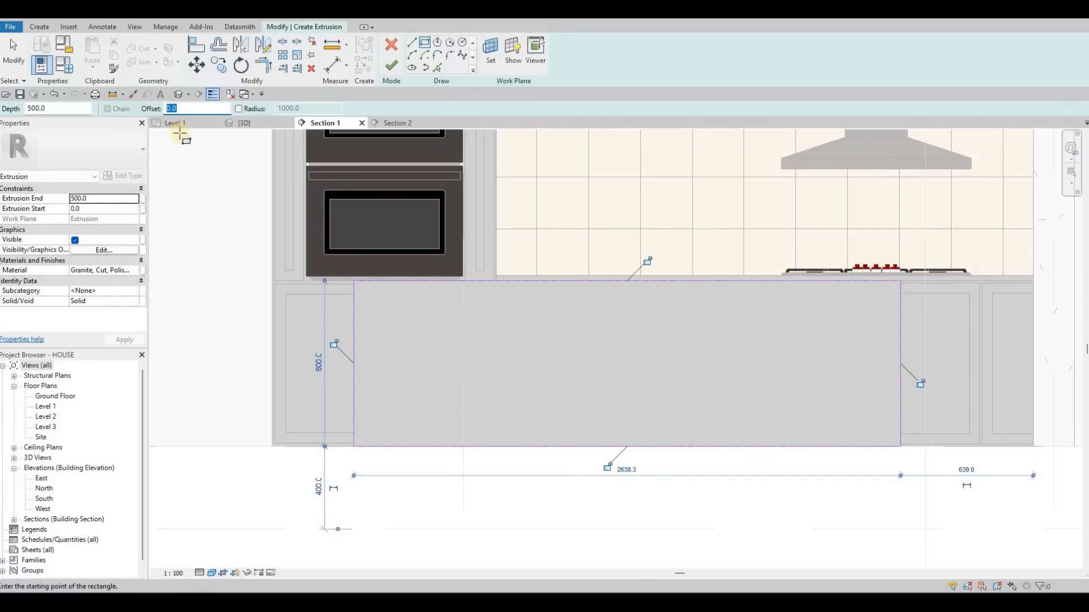
- Sketch a second rectangle around the island face with a 25 mm outward offset
text(25)
click(353, 446)
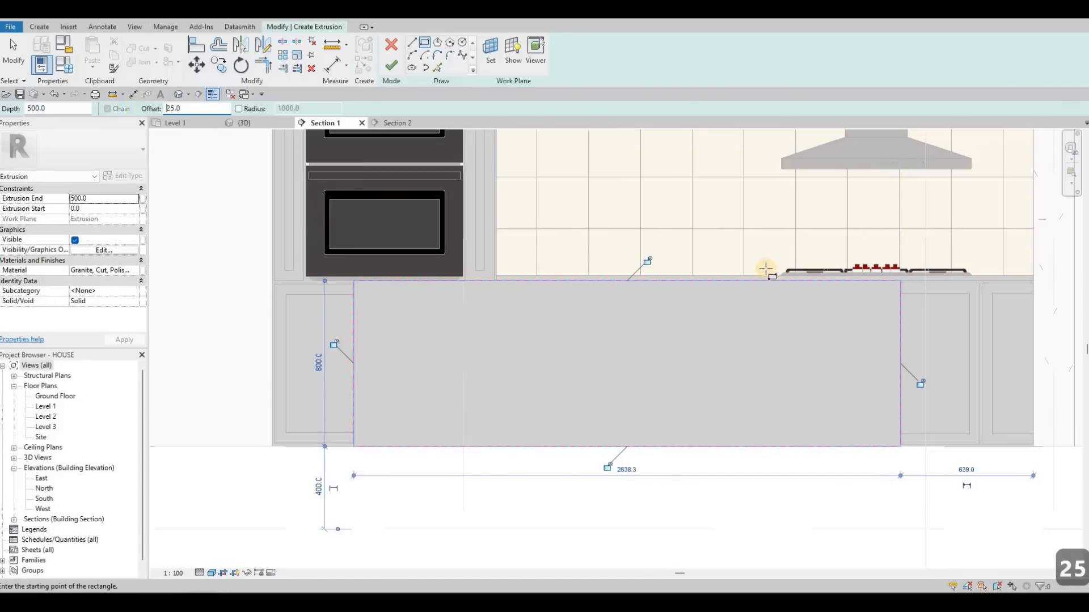
click(902, 280)
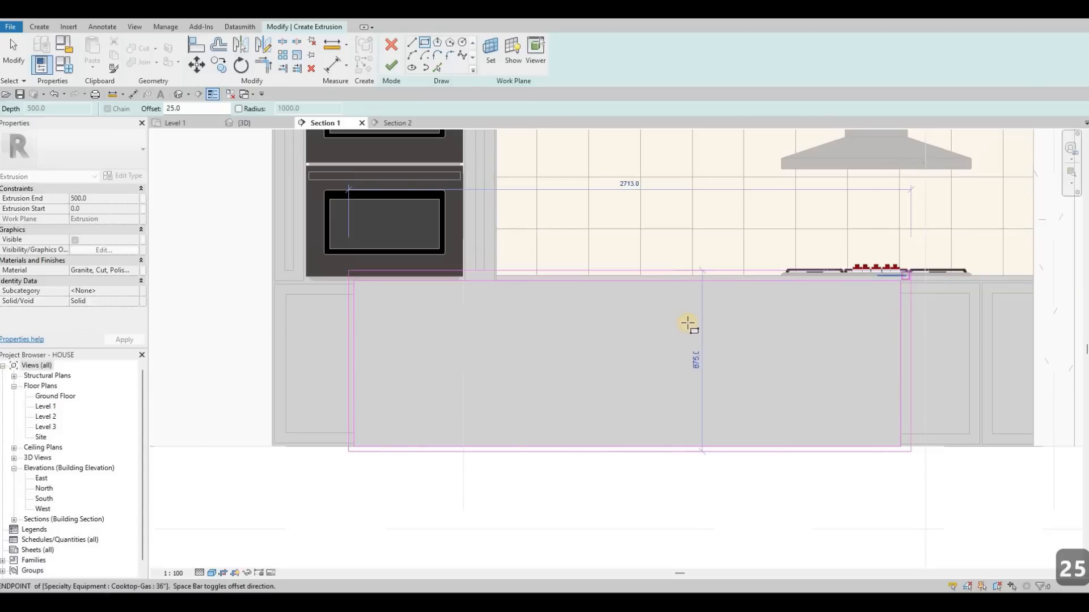
key(Escape)
key(Escape)
key(Escape)
key(Escape)
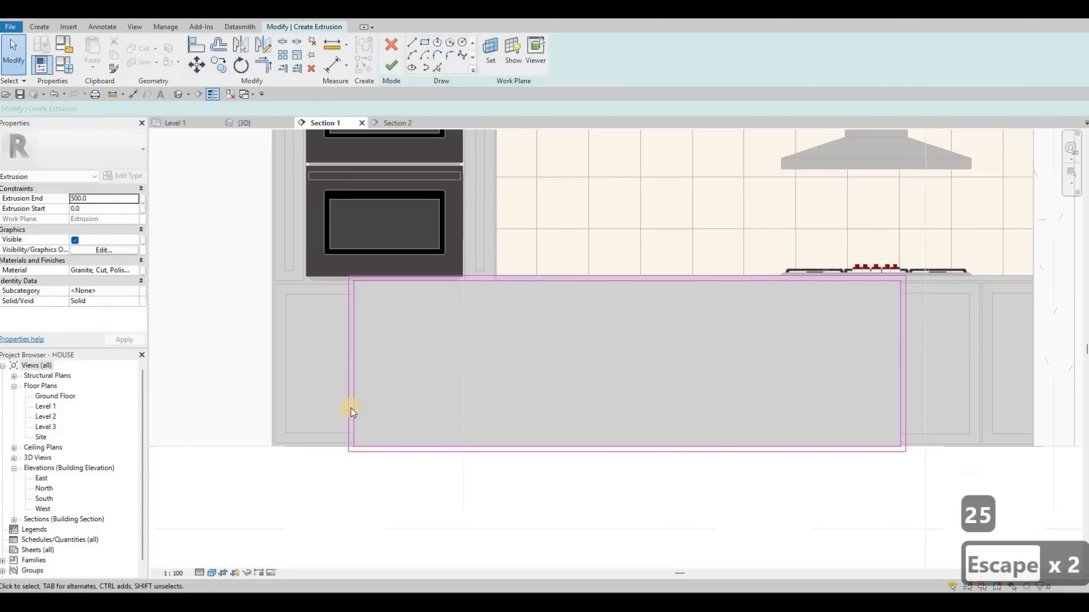
- Delete the bottom line of the outer offset rectangle below the island
scroll(352, 408, up, 3)
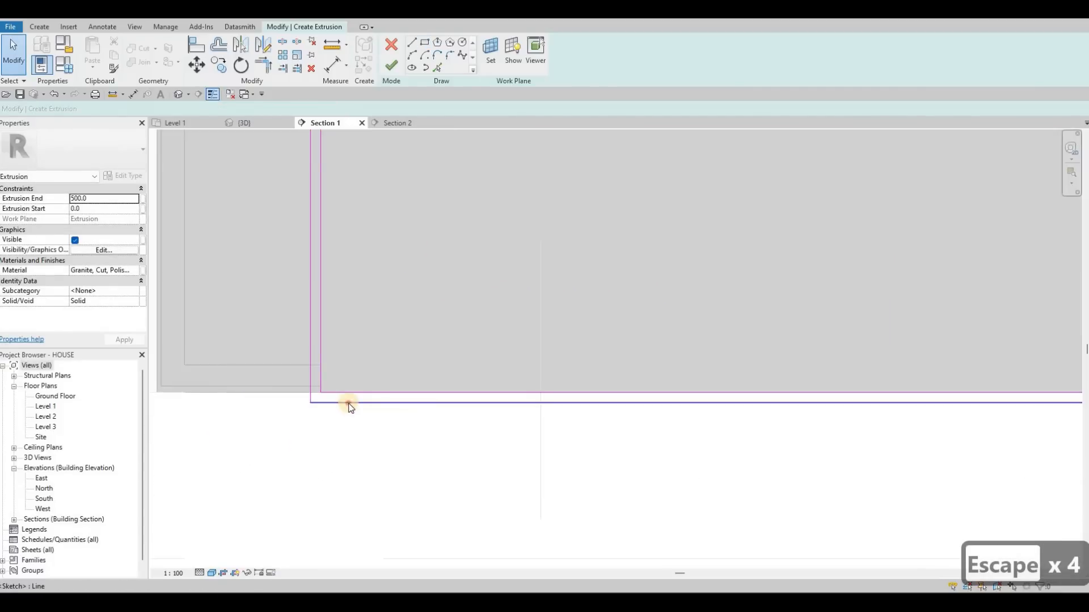
click(350, 403)
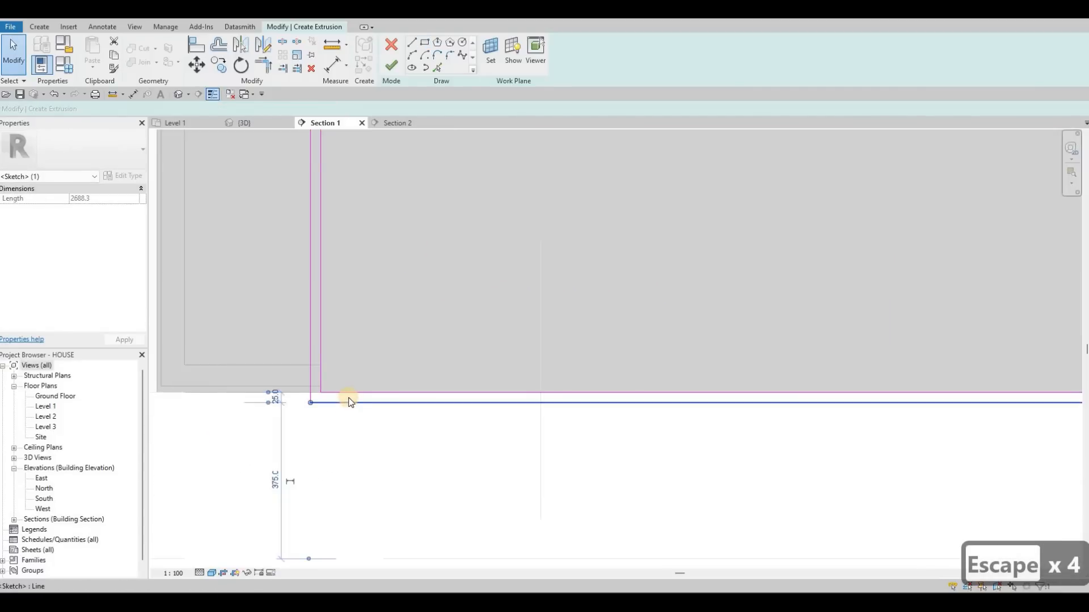
key(Delete)
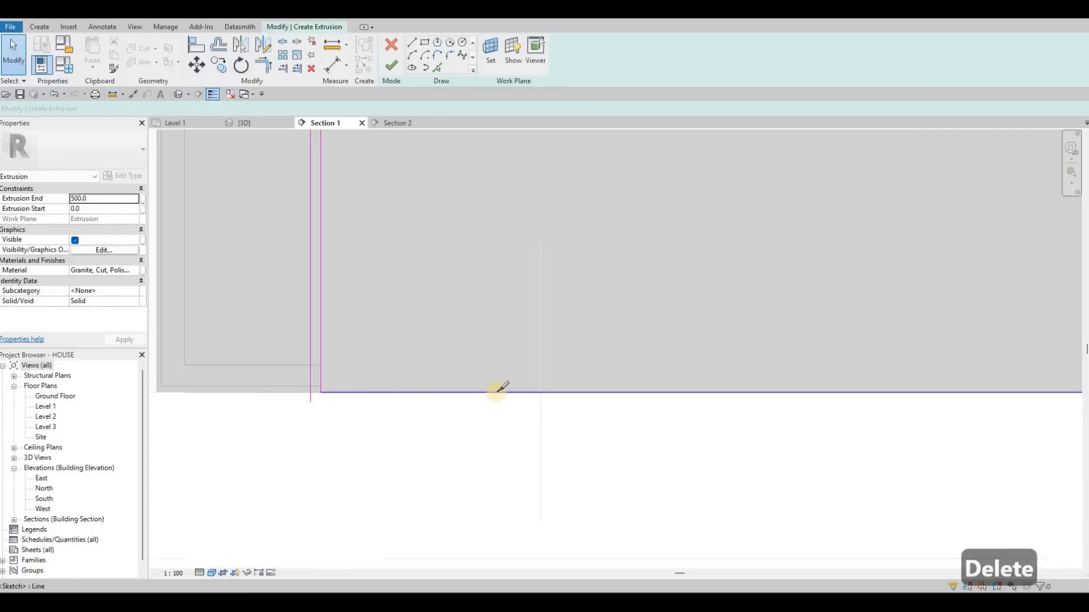
- Split the inner rectangle's bottom line near the left end of the island face
key(s)
key(l)
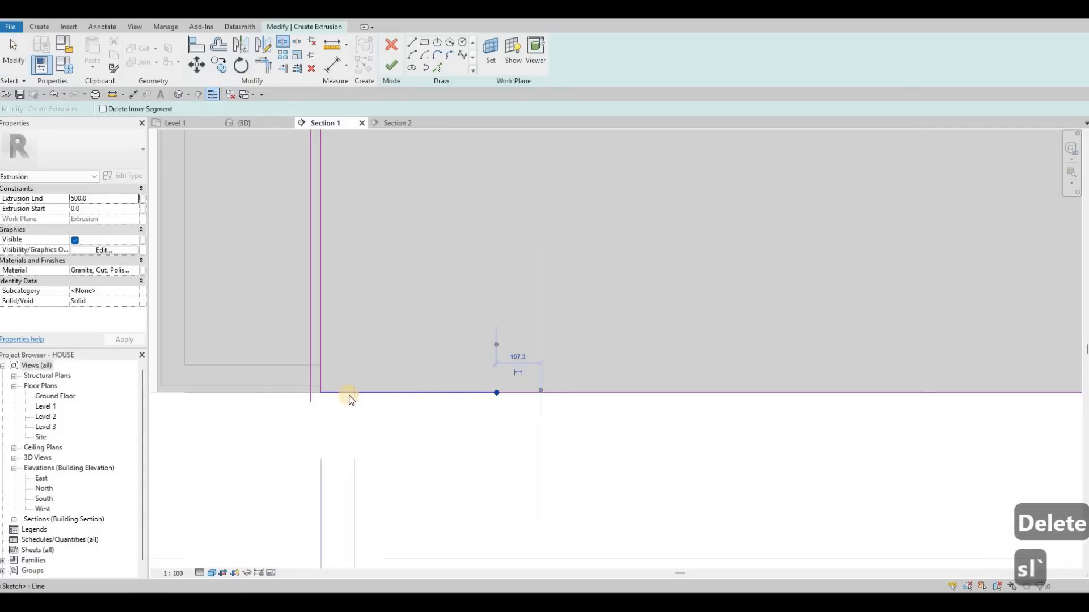
key(Escape)
key(Escape)
- Trim the split bottom segment and the outer offset line to a corner at the island's left base
key(t)
key(r)
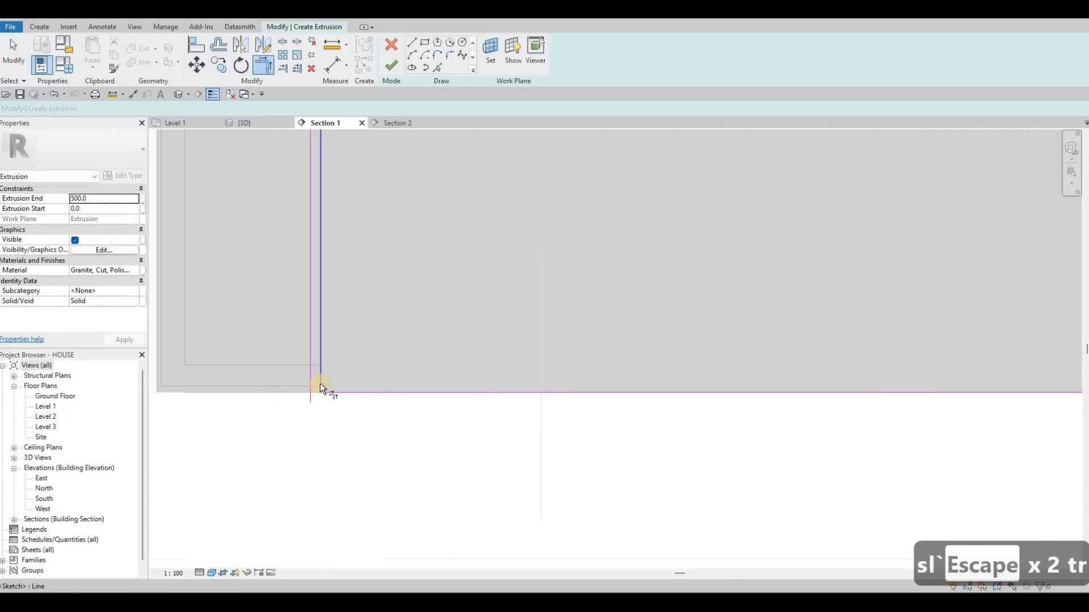
click(320, 385)
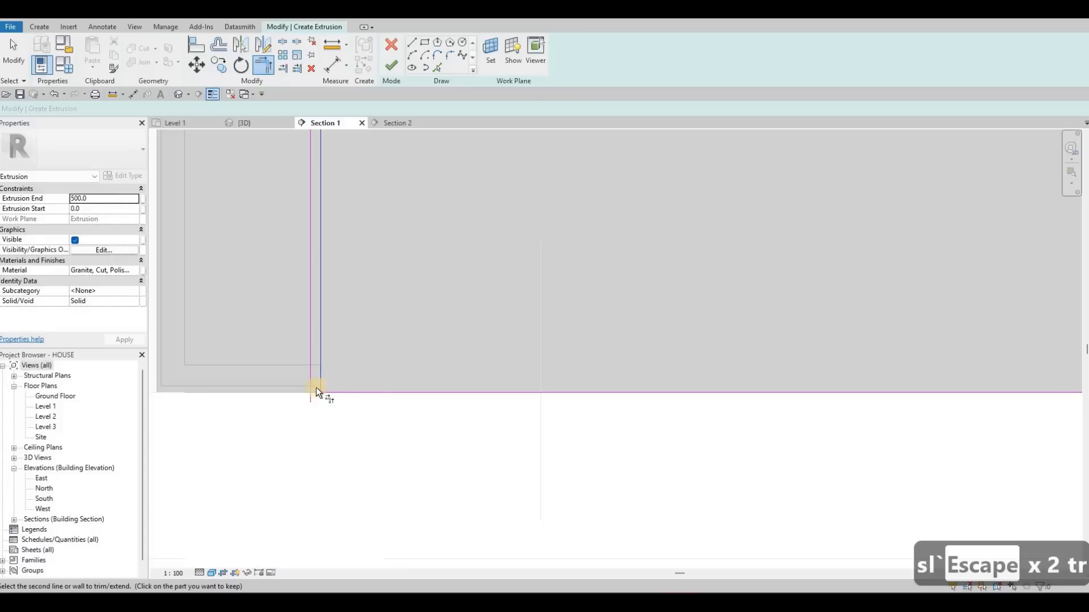
key(Escape)
key(t)
key(r)
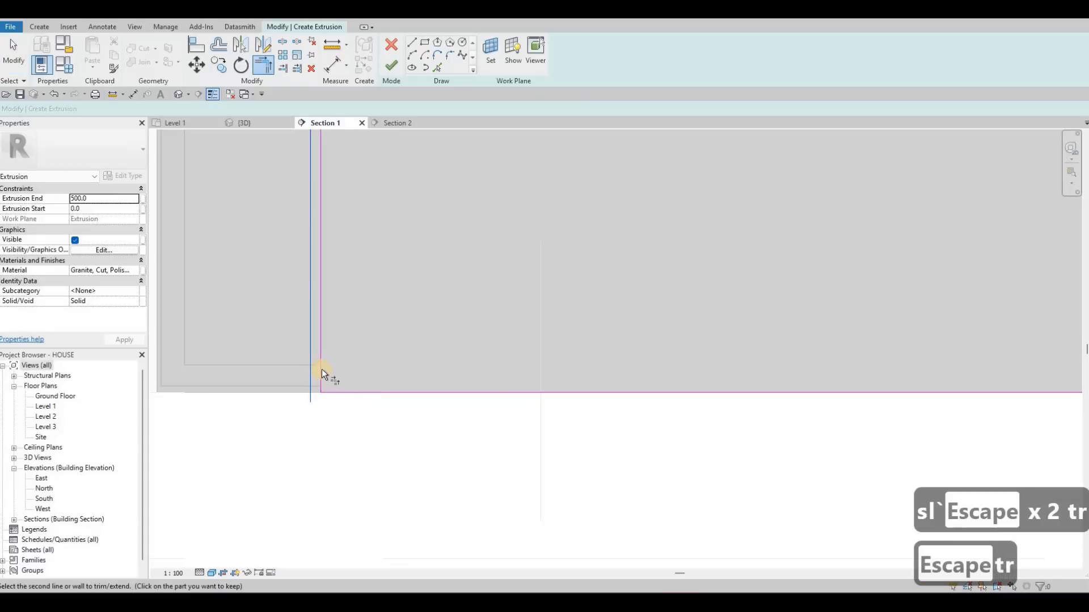
click(320, 390)
click(318, 392)
scroll(332, 392, down, 3)
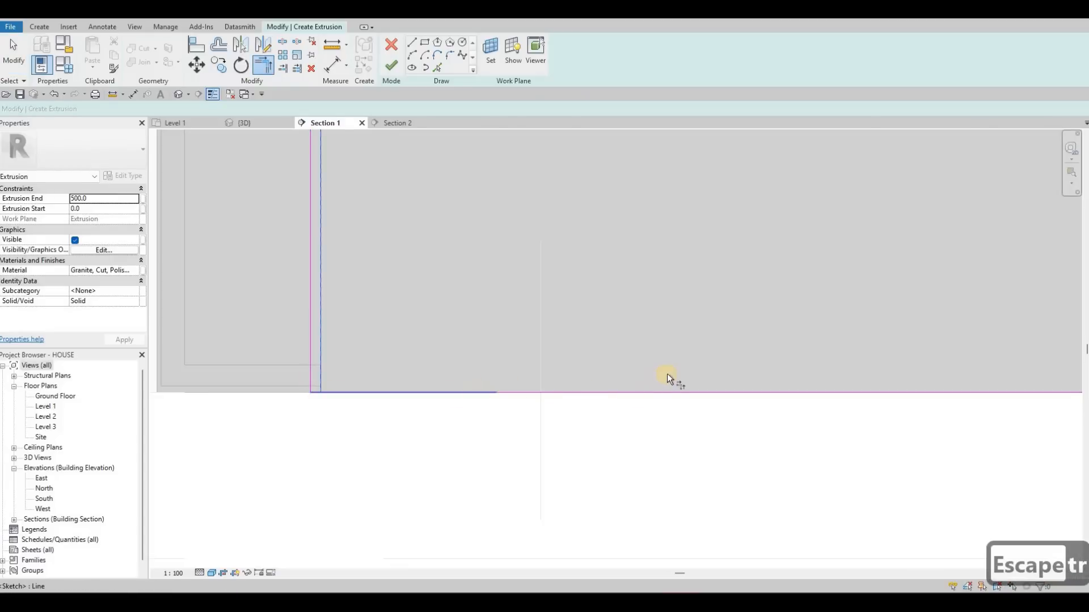
- Trim the bottom line to the outer offset line at the island's right base and finish the extrusion sketch
middle_drag(805, 391, 661, 390)
scroll(661, 389, up, 4)
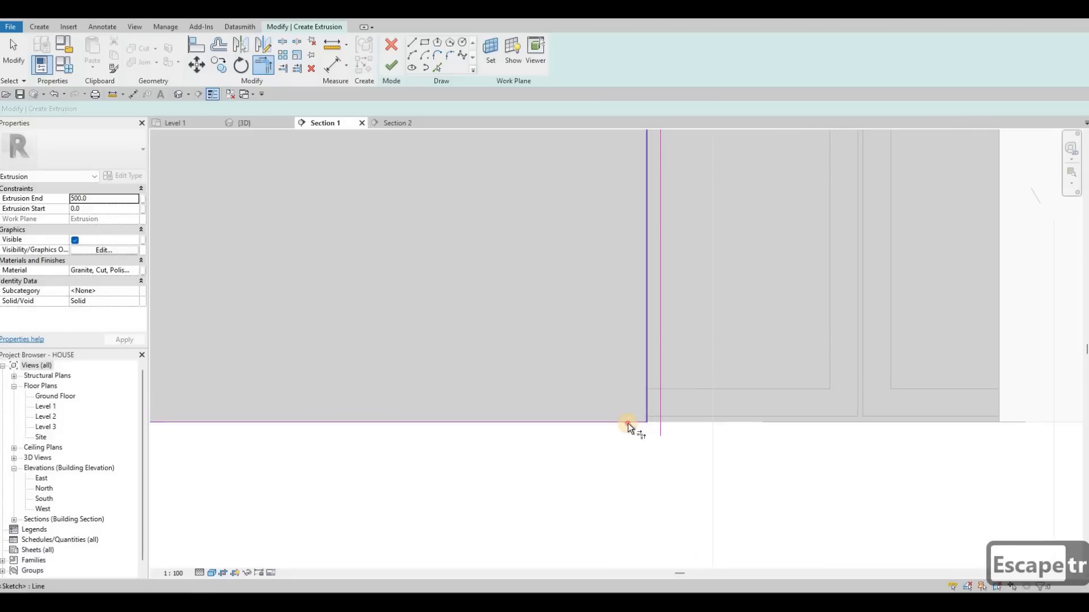
click(654, 420)
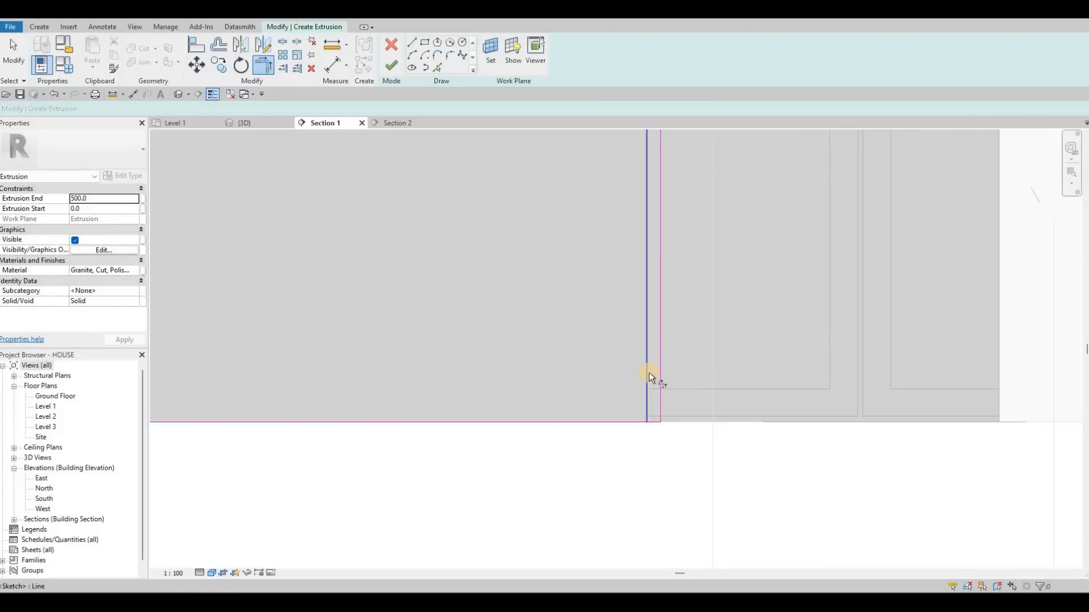
scroll(411, 165, down, 3)
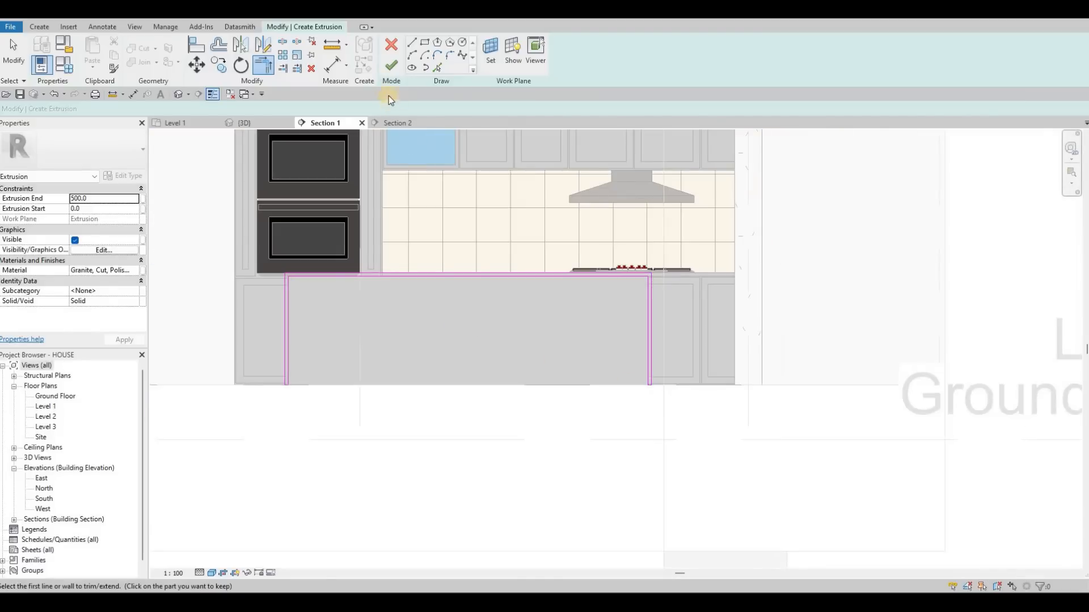
click(386, 67)
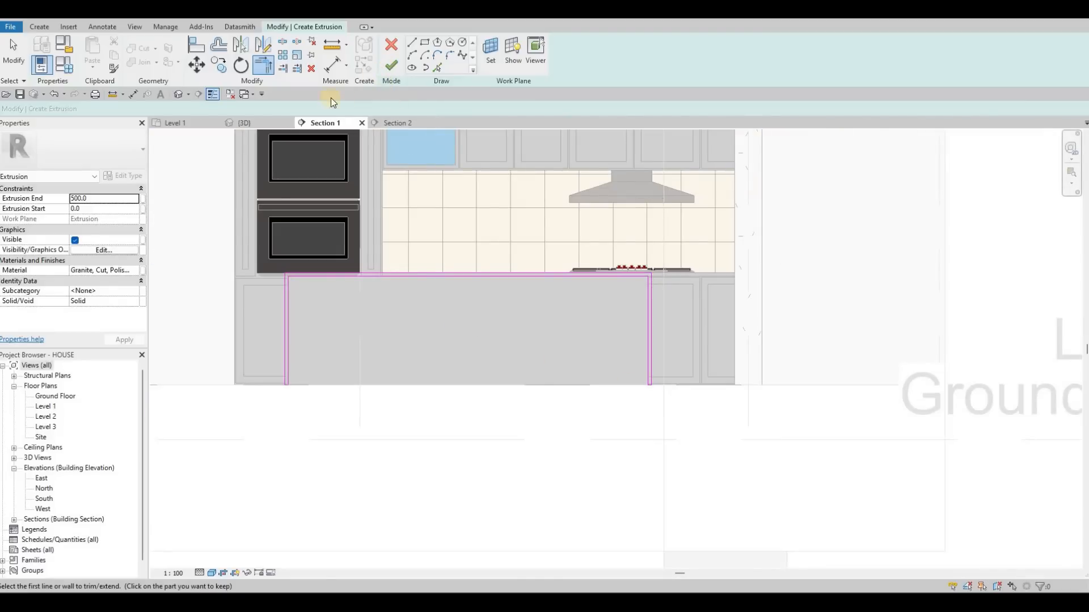
- In the Level 1 plan, stretch the granite extrusion back over the full island, to an Extrusion Start of about -1439.9
click(192, 124)
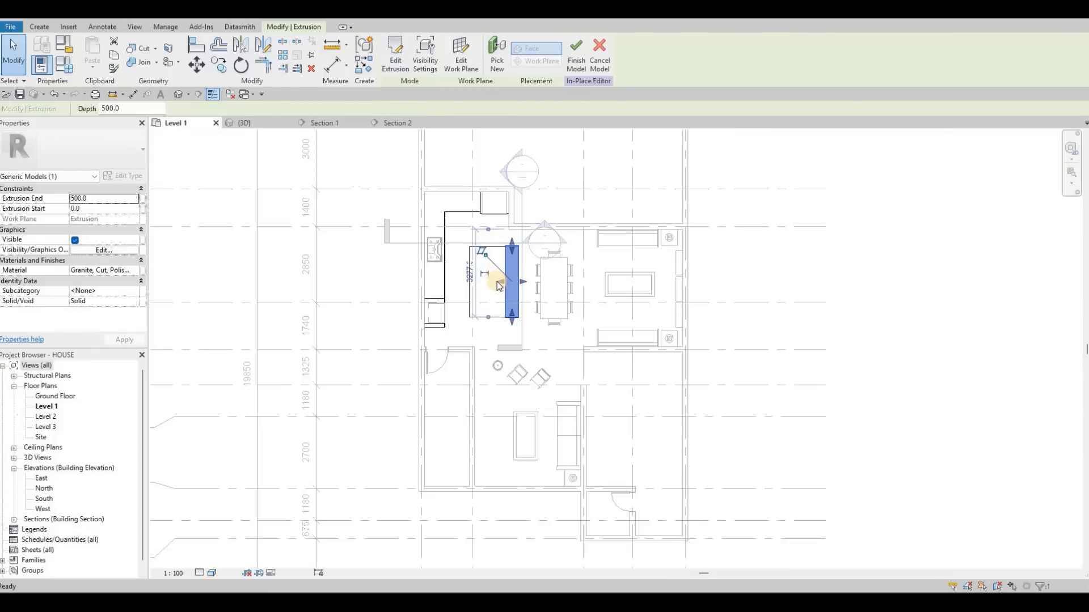
scroll(462, 309, up, 3)
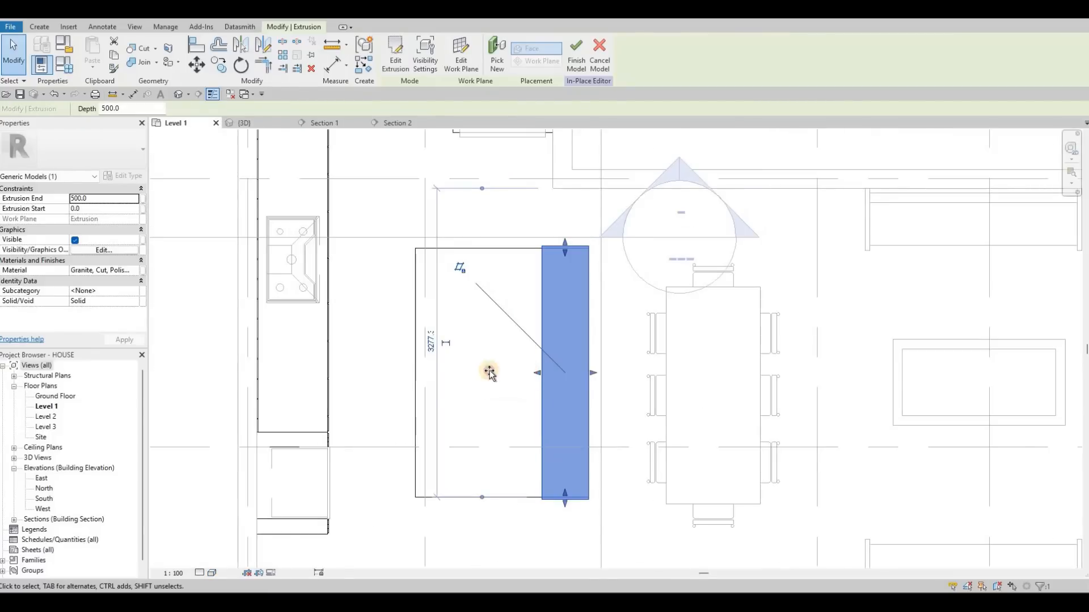
drag(489, 371, 407, 370)
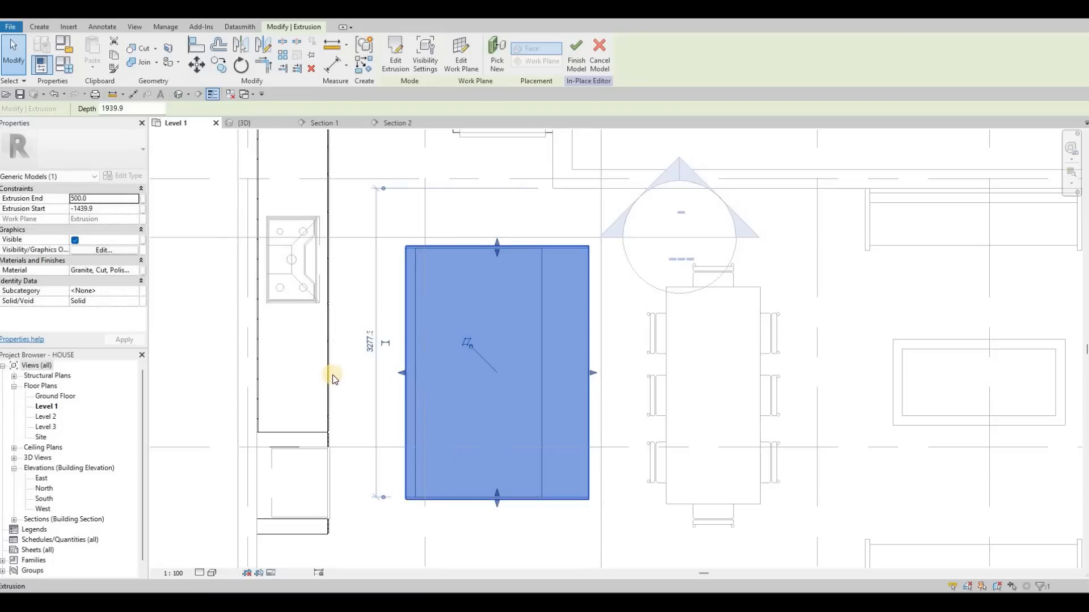
- Align the front edges of the granite countertop along the walls with the cabinet door faces in the Level 1 plan
scroll(333, 376, up, 3)
key(ctrl+z)
scroll(352, 237, down, 5)
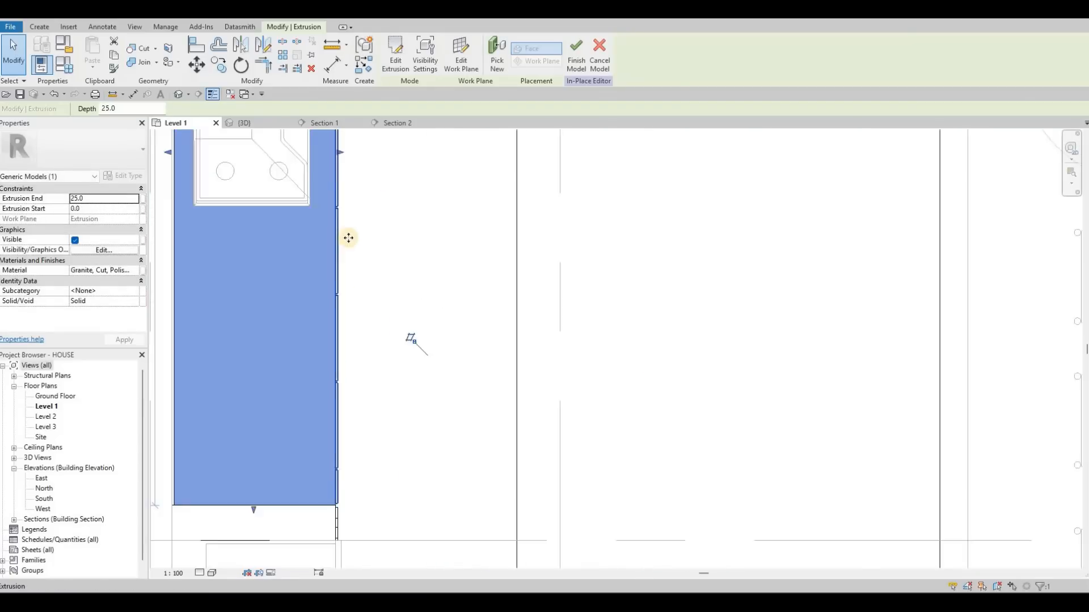
scroll(352, 238, up, 2)
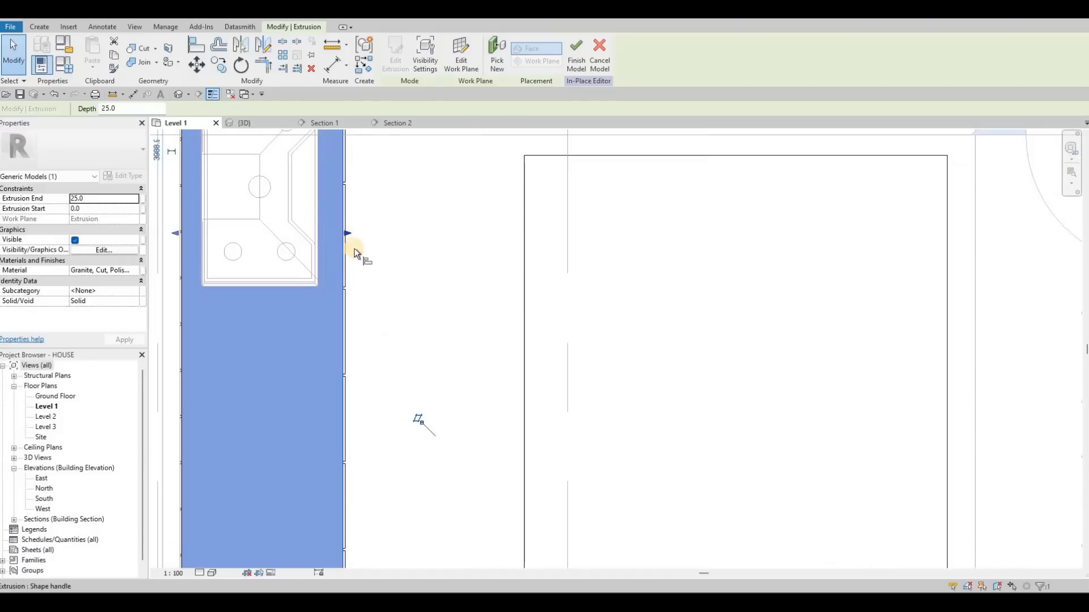
key(a)
key(l)
scroll(340, 255, up, 2)
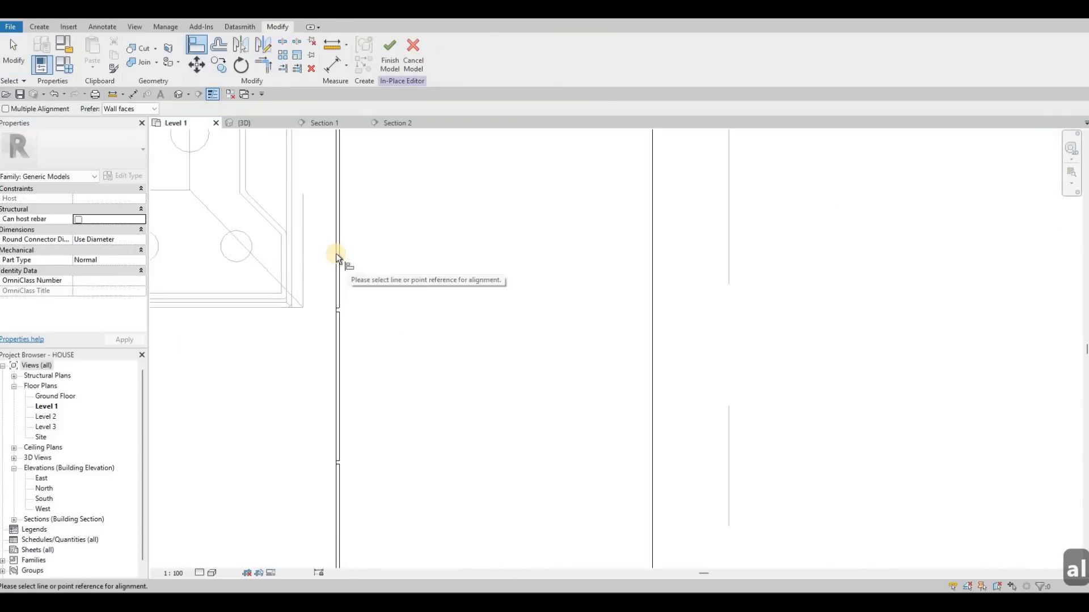
scroll(353, 246, down, 2)
middle_drag(400, 279, 401, 374)
middle_drag(437, 280, 413, 376)
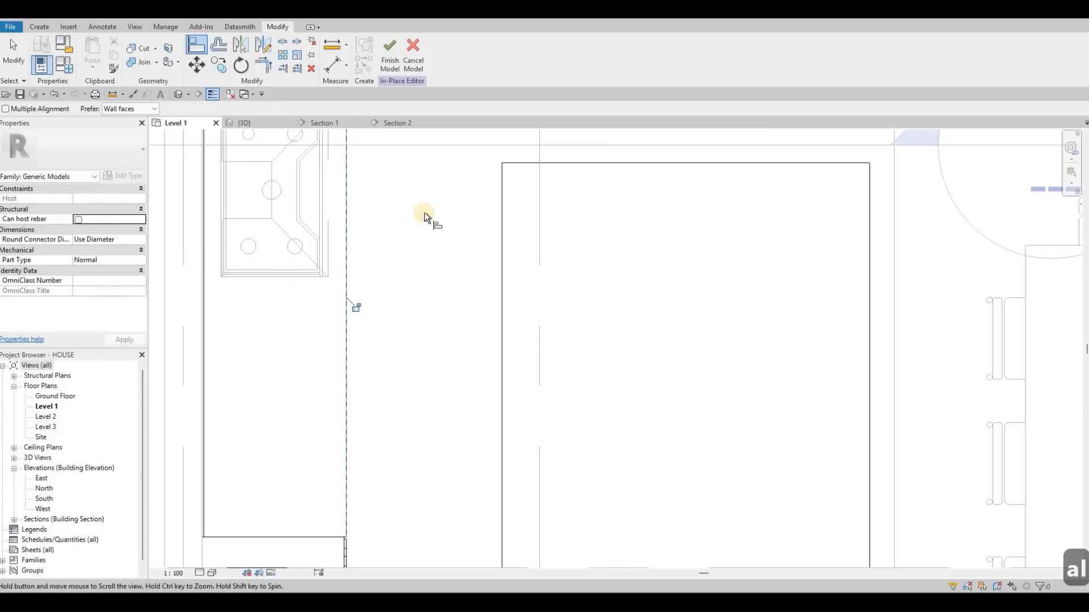
scroll(427, 209, up, 3)
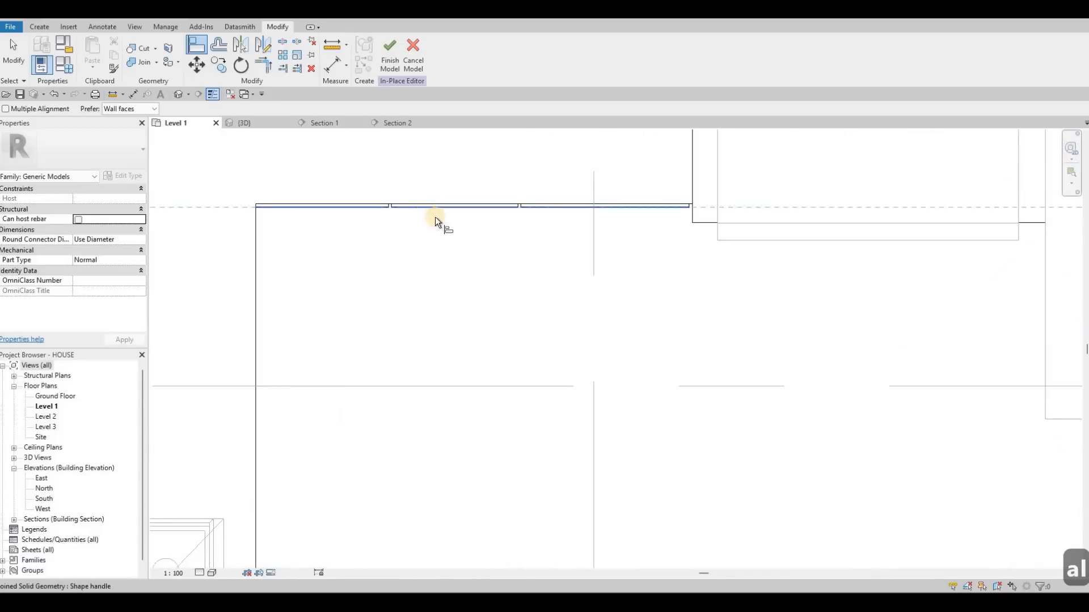
scroll(464, 212, down, 3)
key(Escape)
key(Escape)
key(Escape)
scroll(489, 249, up, 4)
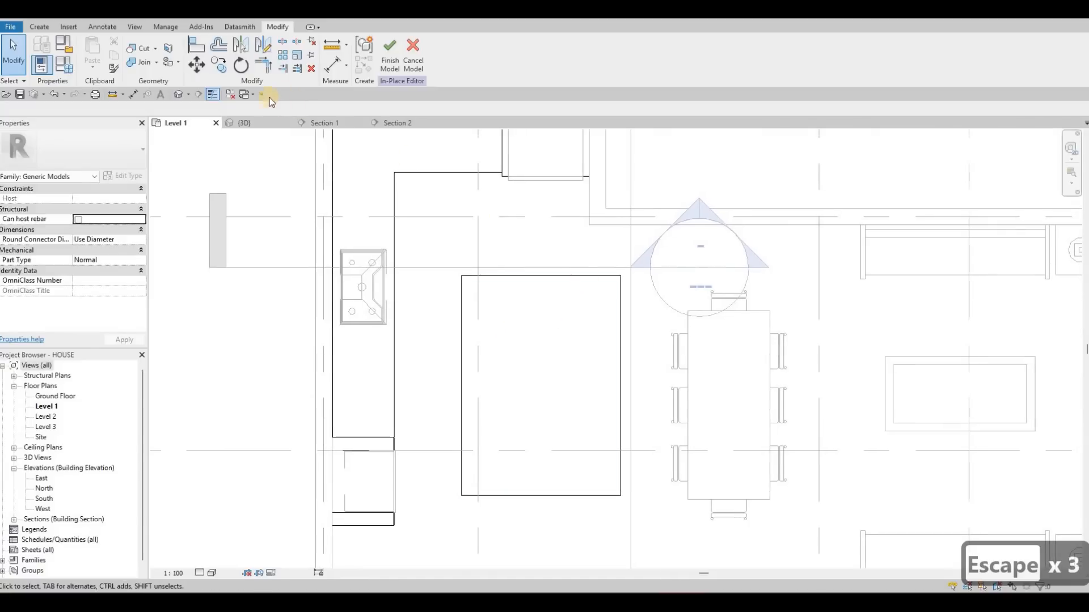
- In the 3D view, bring the island's granite wrap to an Extrusion End of 220 and finish the in-place model
middle_drag(257, 153, 237, 118)
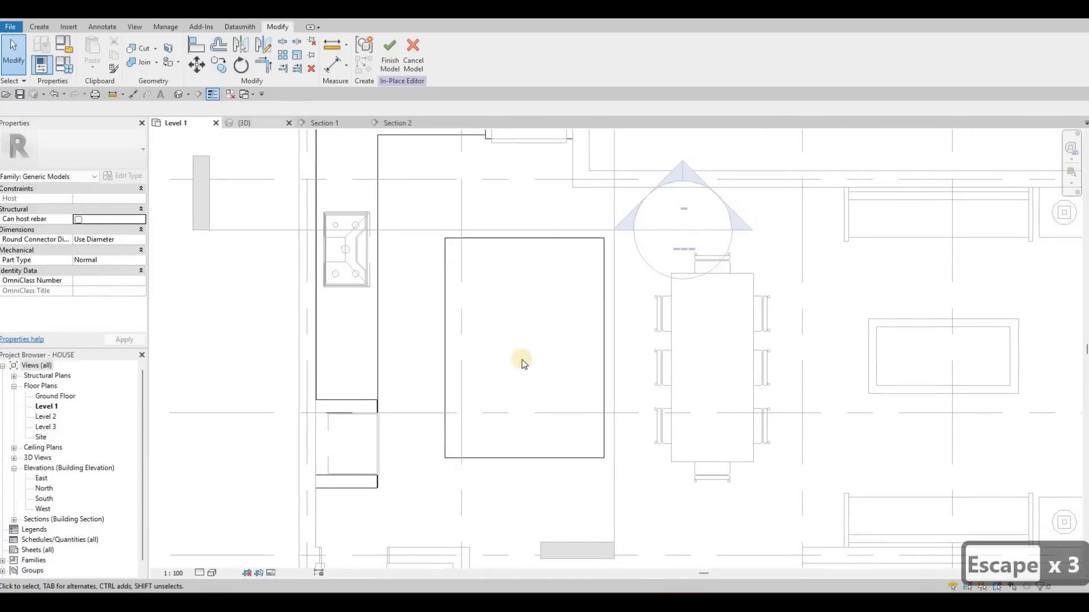
key(ctrl+Tab)
shift+middle_drag(484, 345, 621, 413)
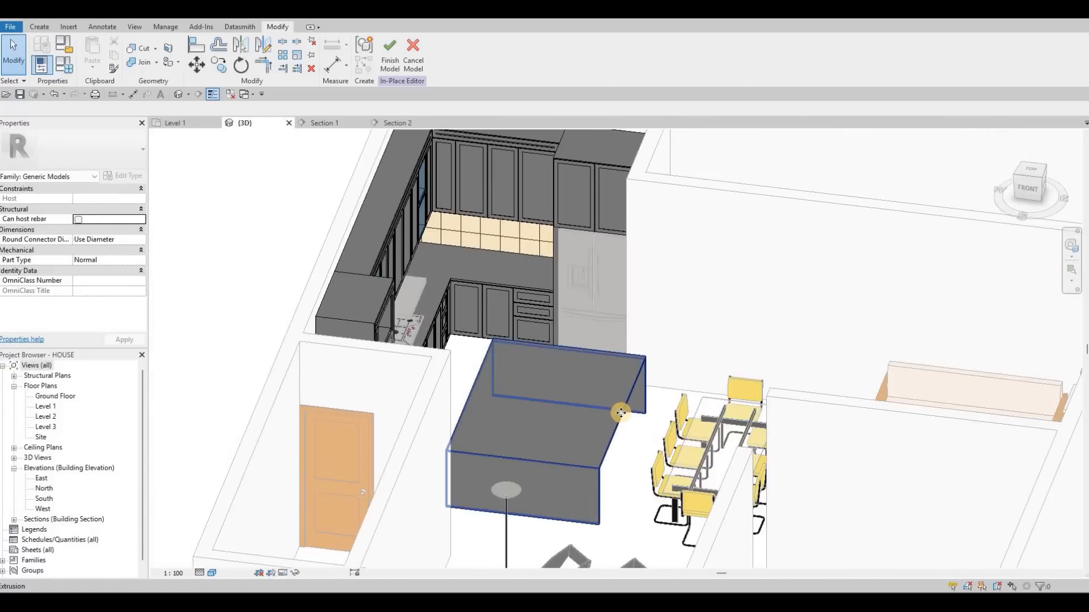
click(619, 412)
key(Escape)
key(Escape)
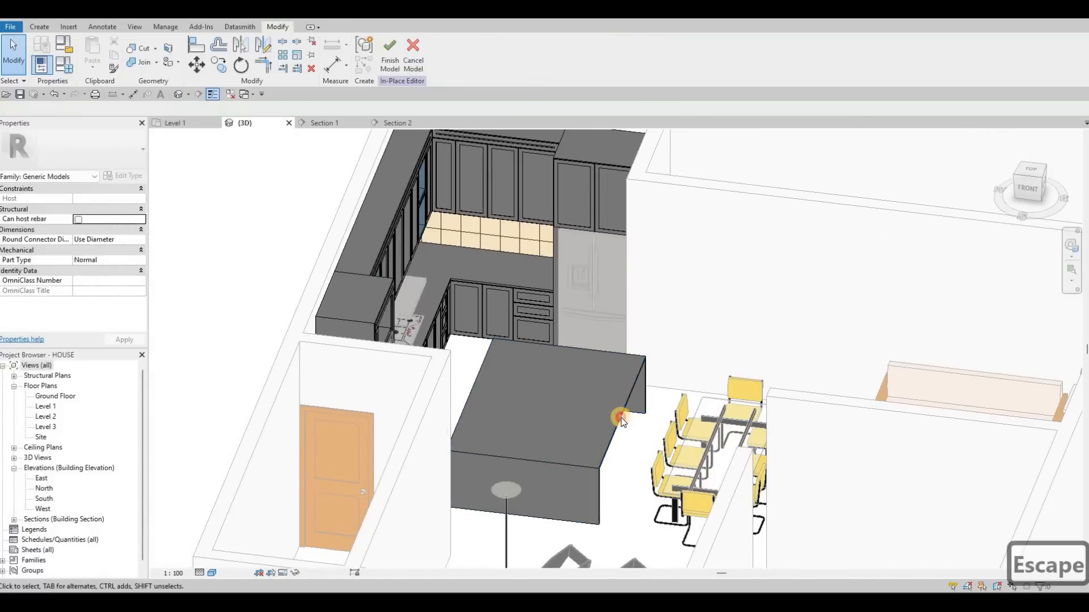
scroll(630, 434, up, 3)
click(618, 463)
drag(618, 463, 590, 457)
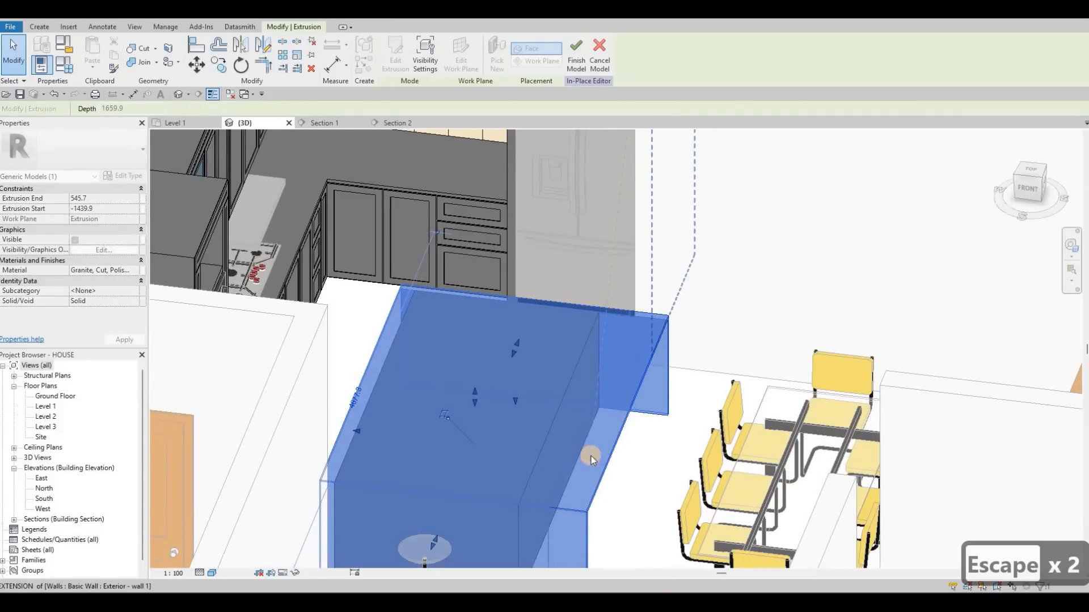
drag(458, 377, 458, 377)
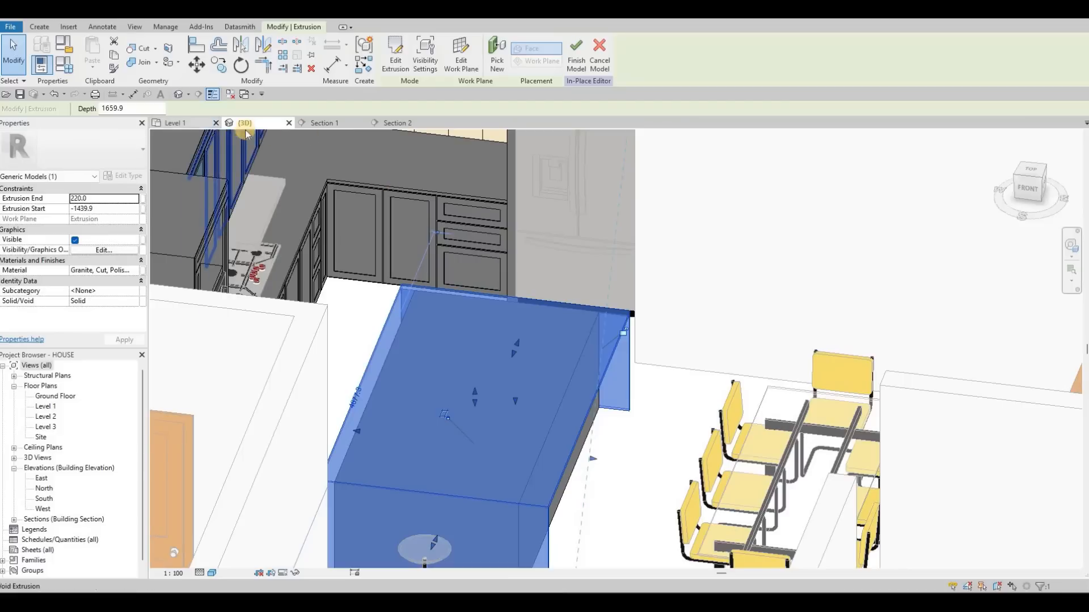
click(576, 55)
- Return to the Level 1 plan and browse the US Imperial family library to the Furniture Seating folder for loading
click(178, 124)
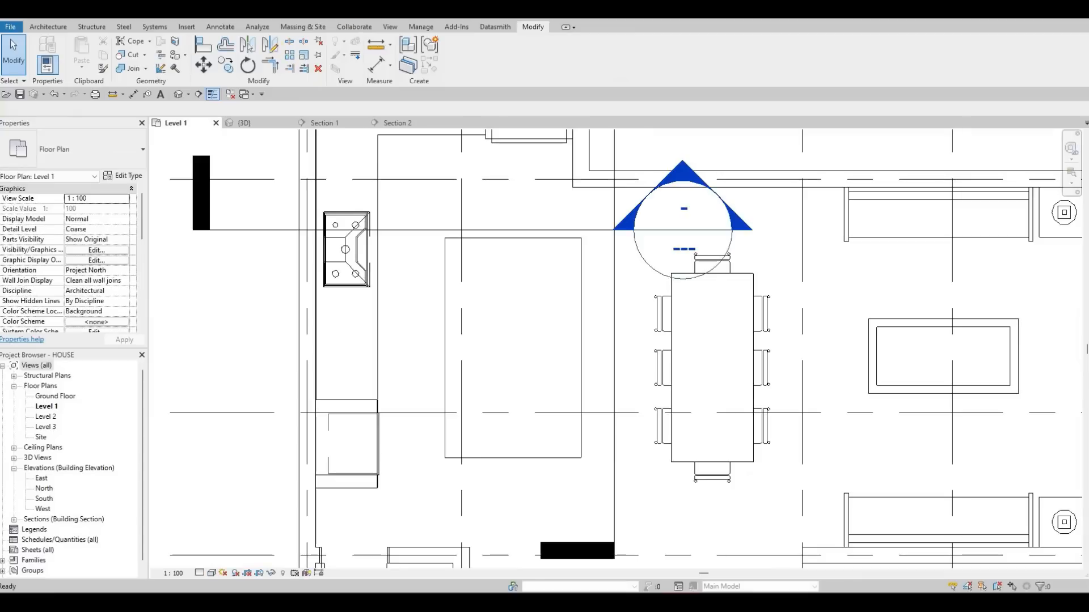
click(190, 28)
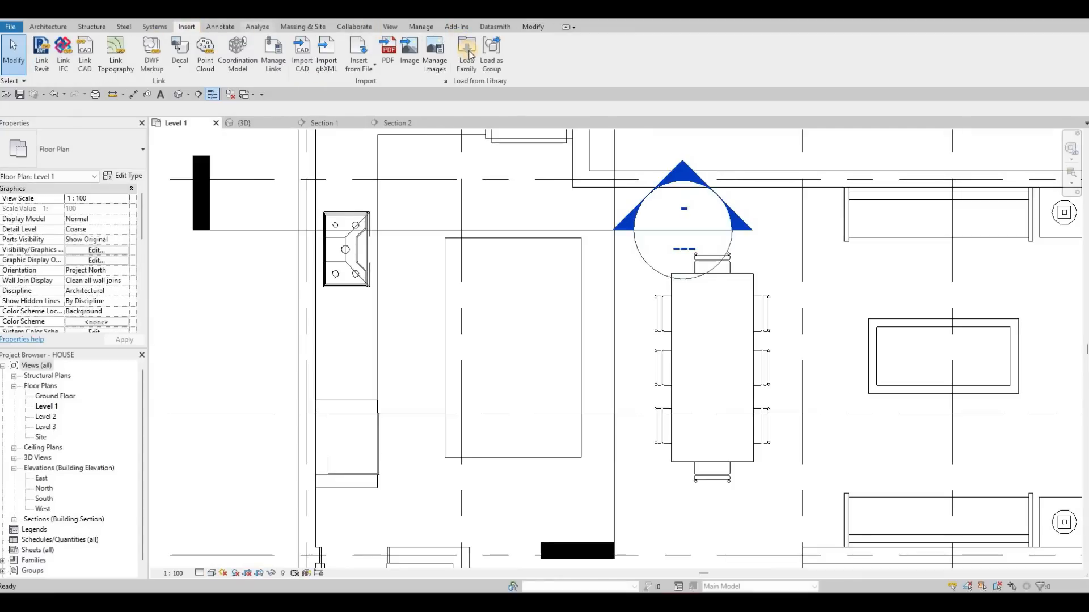
click(467, 53)
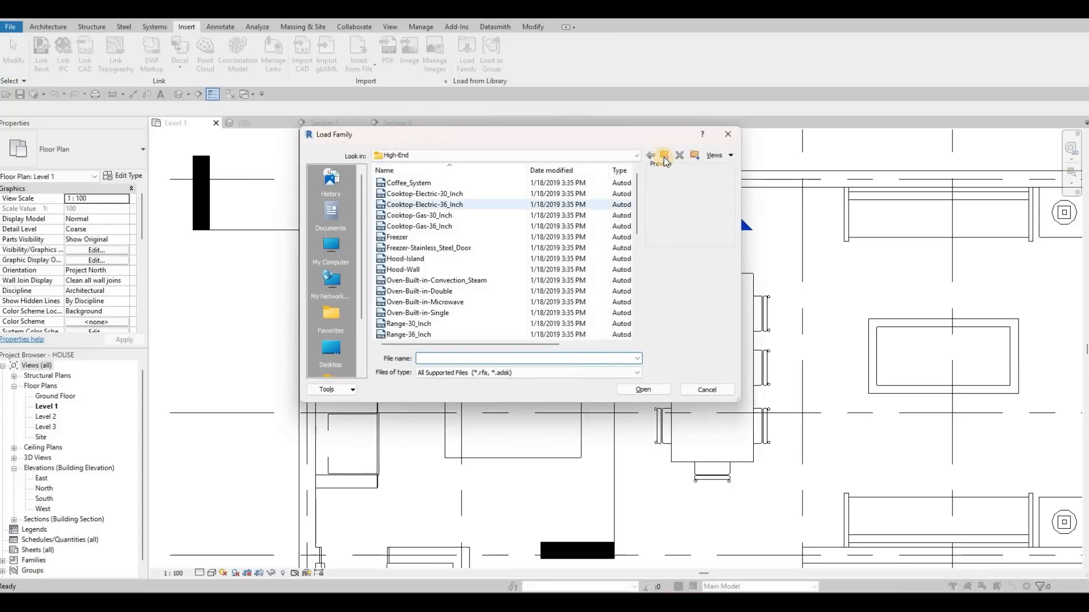
click(664, 158)
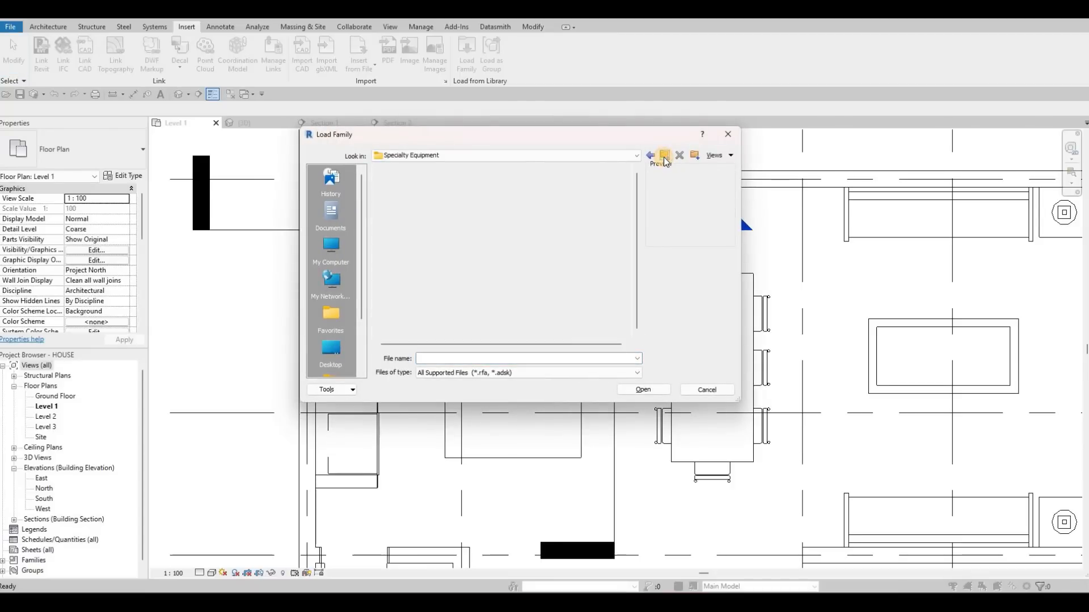
click(664, 159)
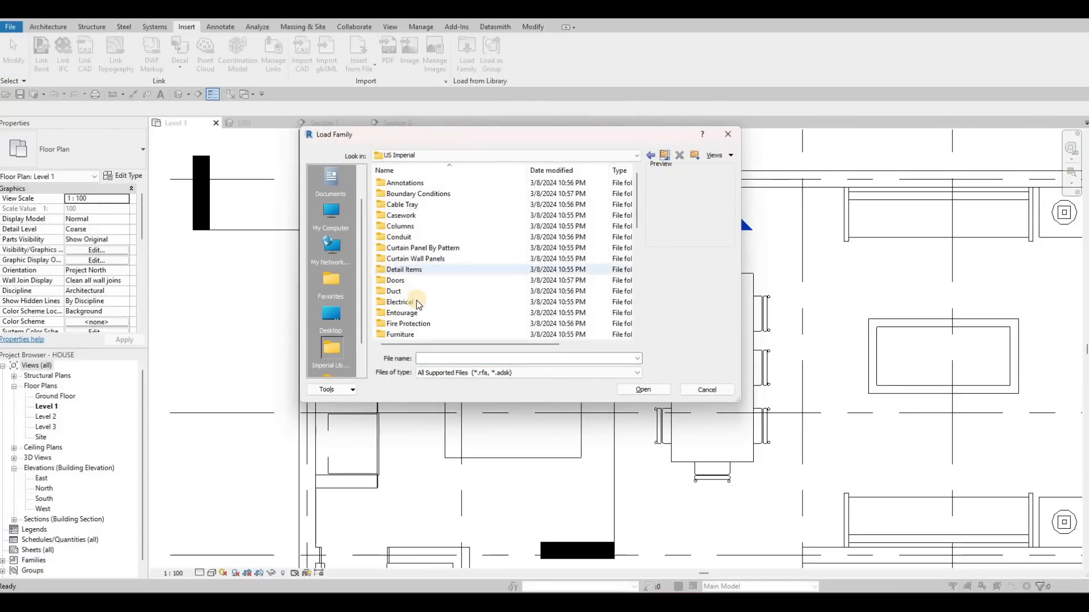
scroll(418, 300, down, 1)
double_click(428, 301)
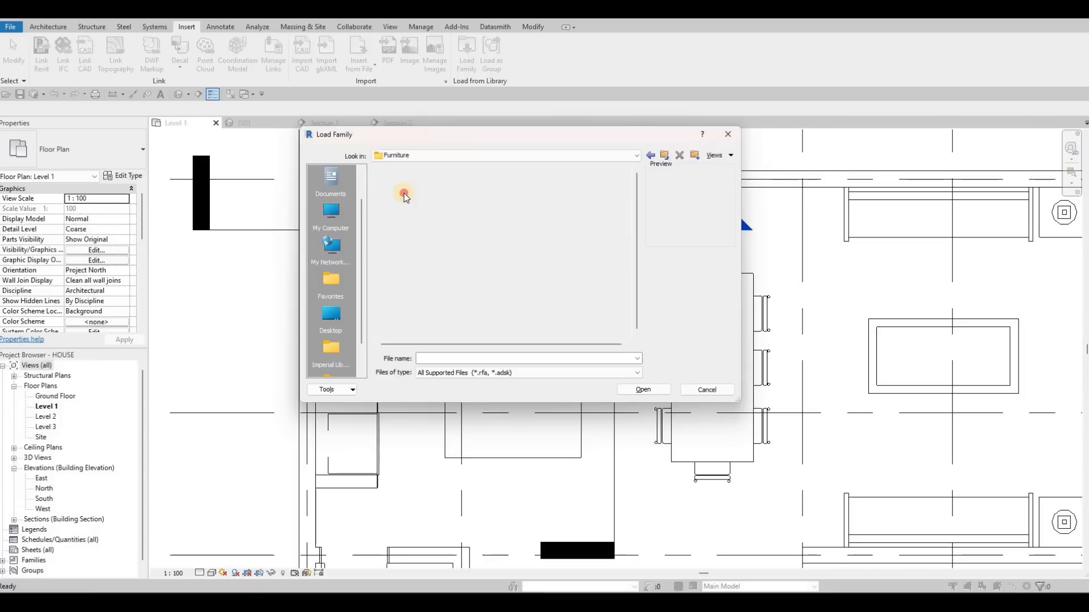
double_click(414, 188)
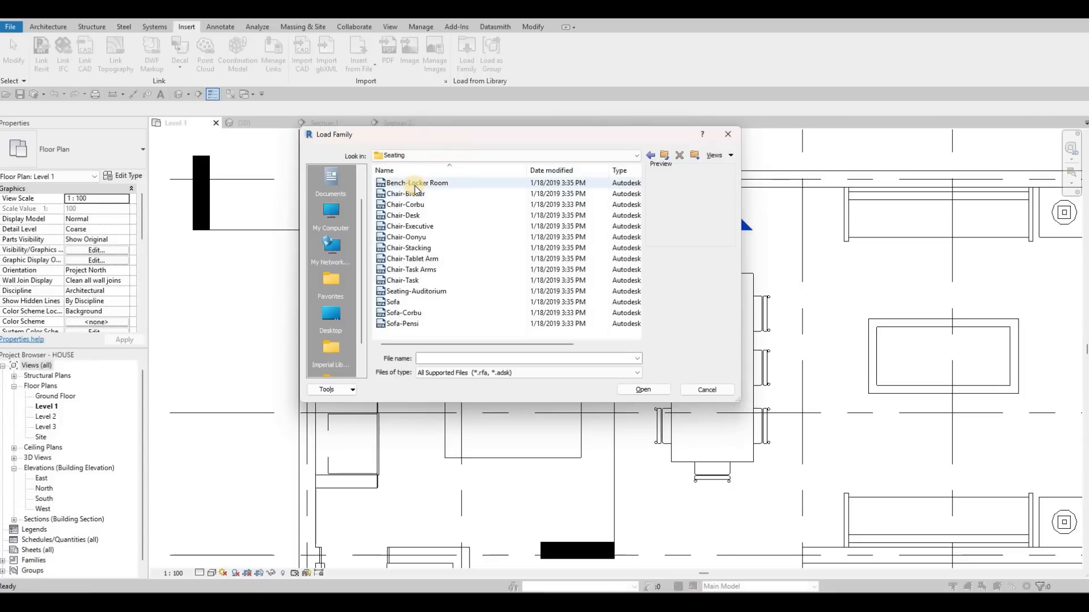
- Preview the seating families and load Chair-Stacking into the project
click(414, 183)
click(433, 194)
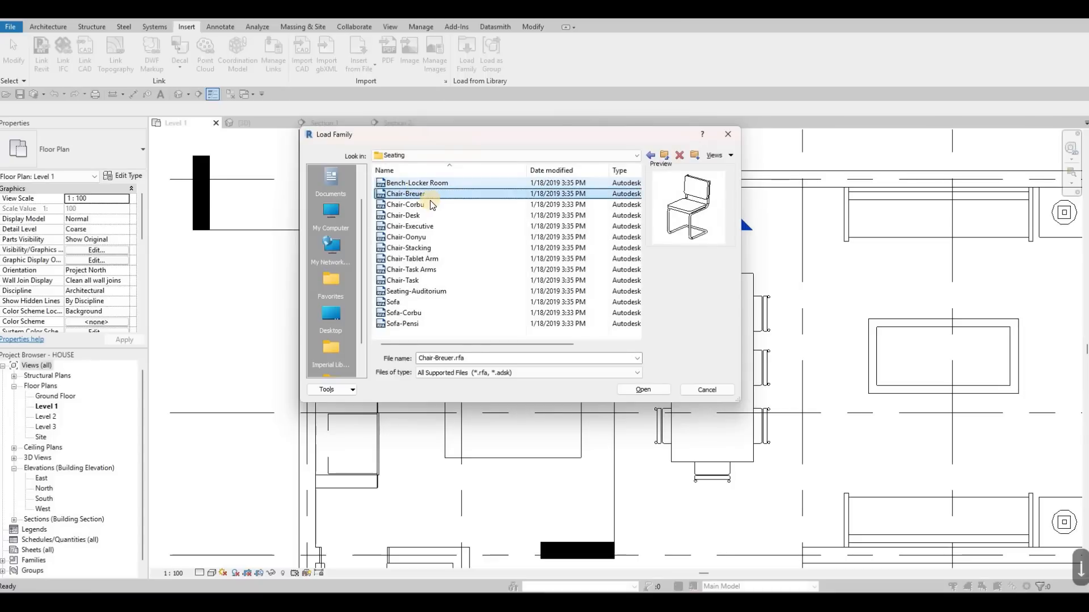
key(Down)
key(Down)
key(Down)
key(Down)
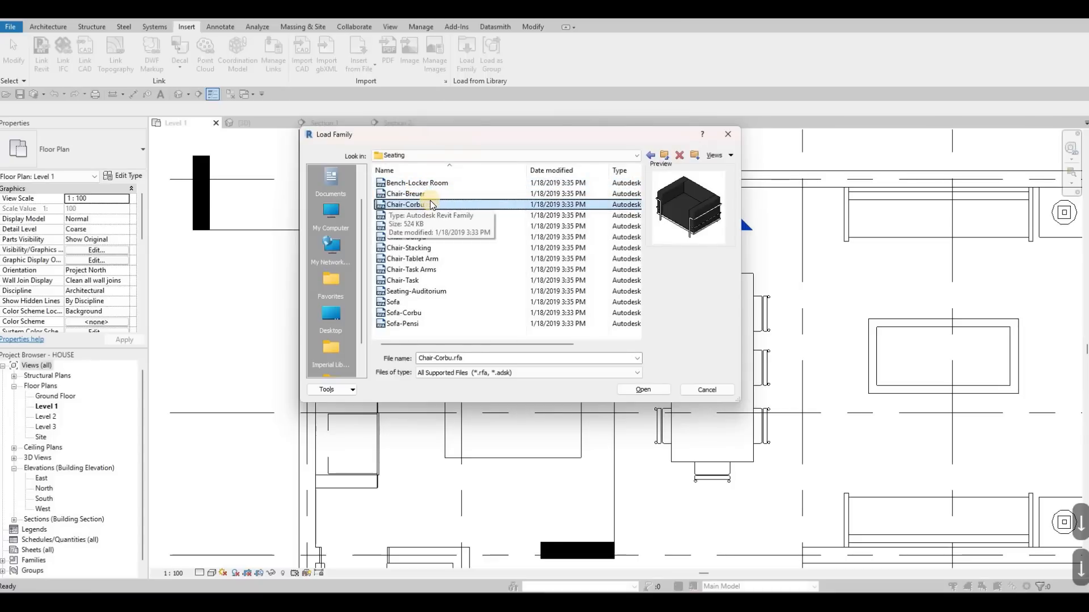
key(Down)
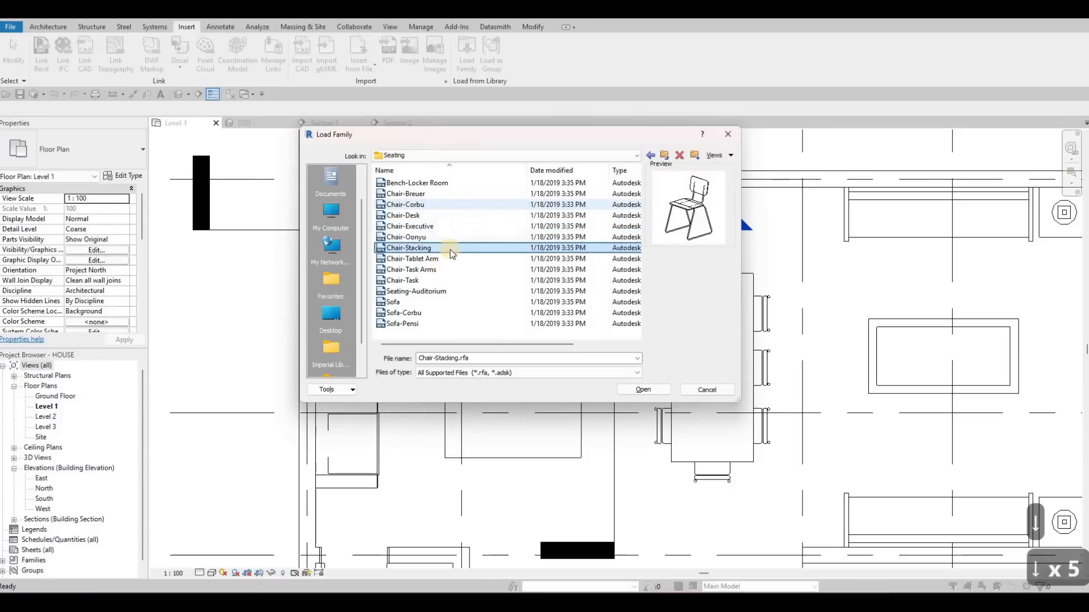
click(639, 392)
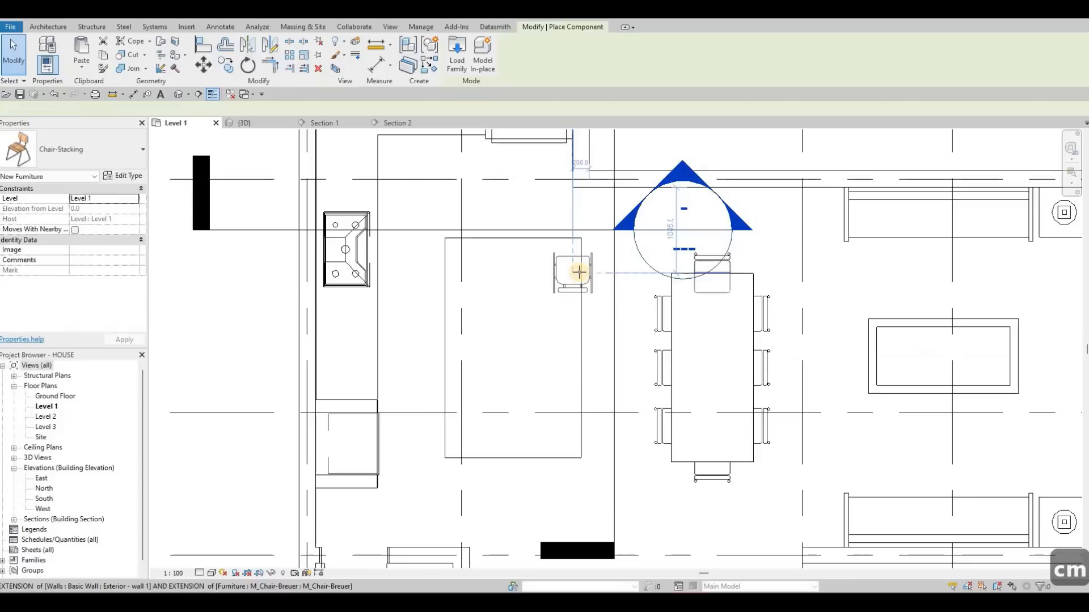
- Place four Chair-Stacking seats in a column along the island's seating edge, rotated to face the island
key(space)
key(space)
scroll(582, 267, up, 1)
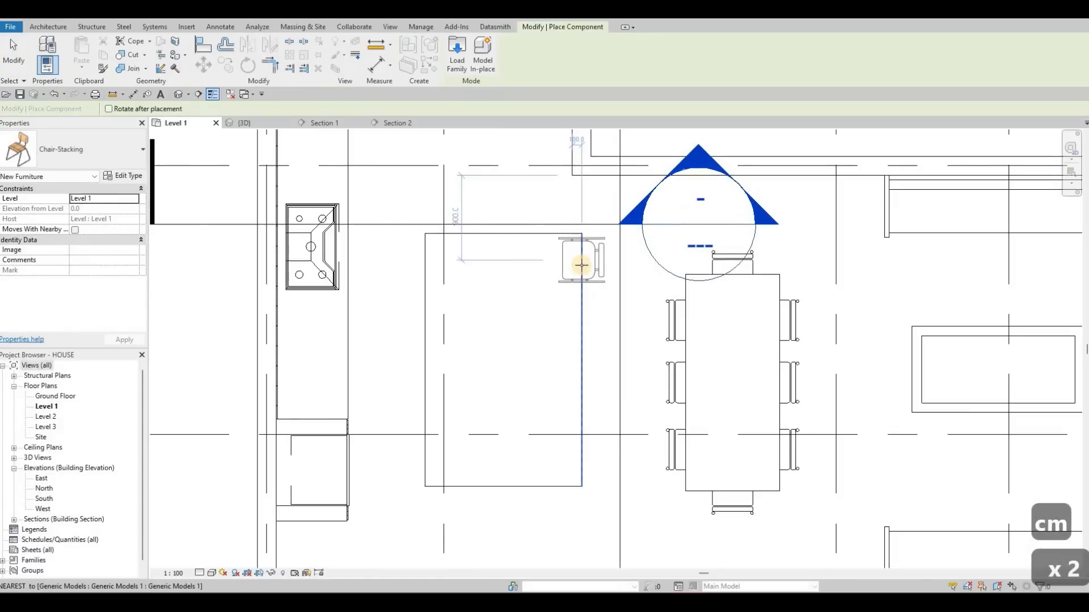
click(584, 316)
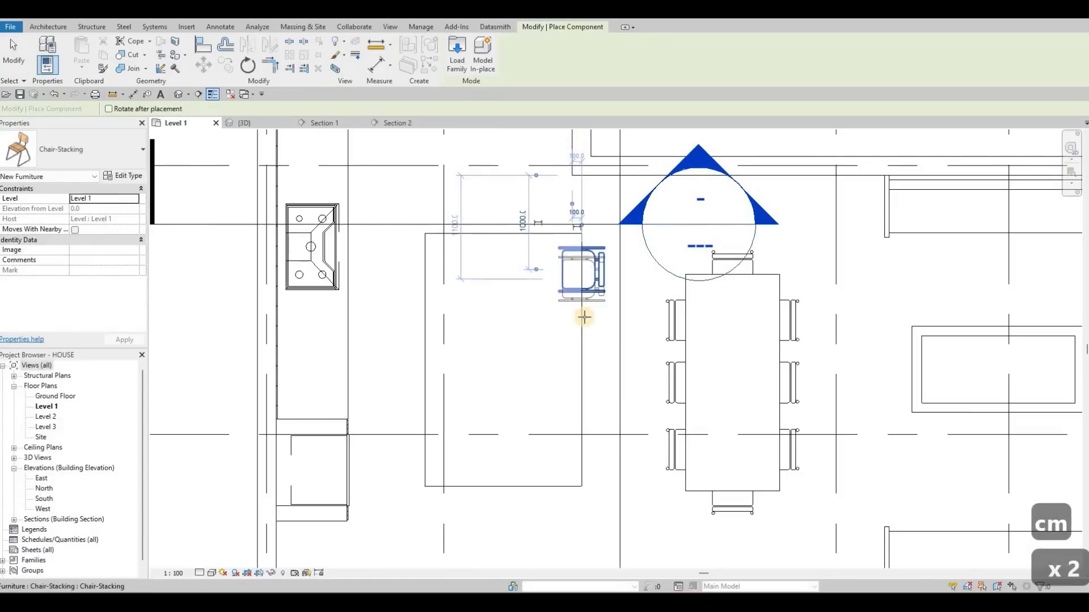
click(585, 372)
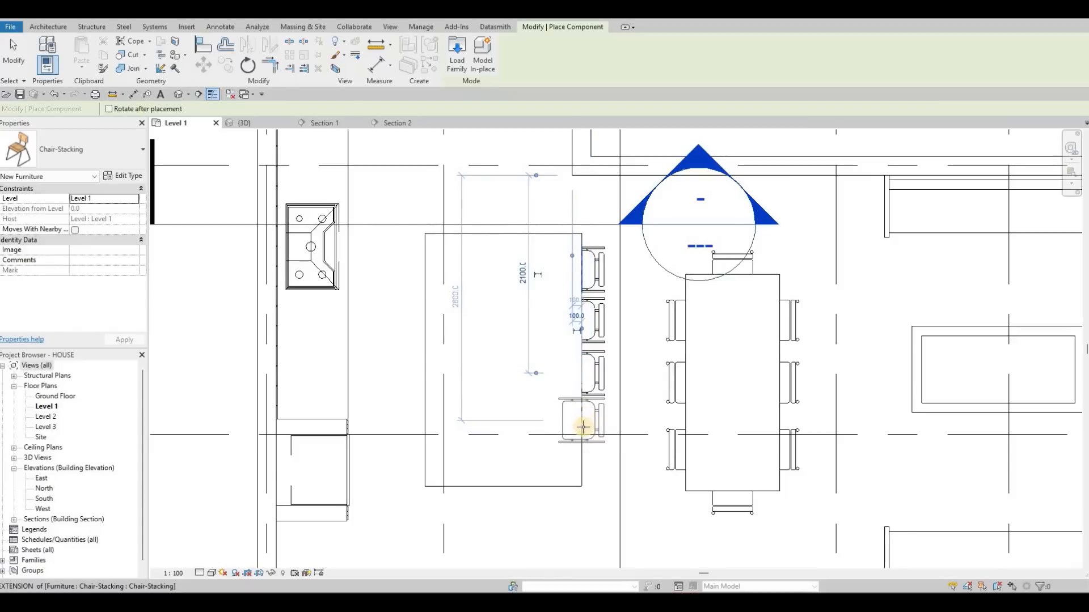
click(583, 427)
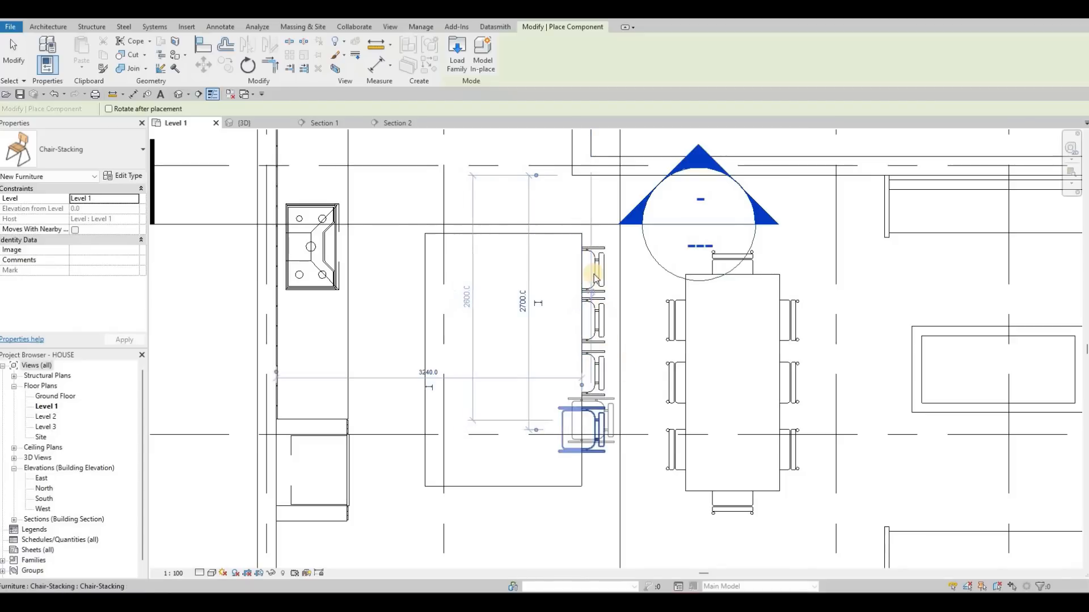
key(Escape)
key(Escape)
key(Escape)
key(Escape)
- Shift all four island chairs together slightly down the plan, along the island's seating edge
click(600, 273)
ctrl+click(600, 318)
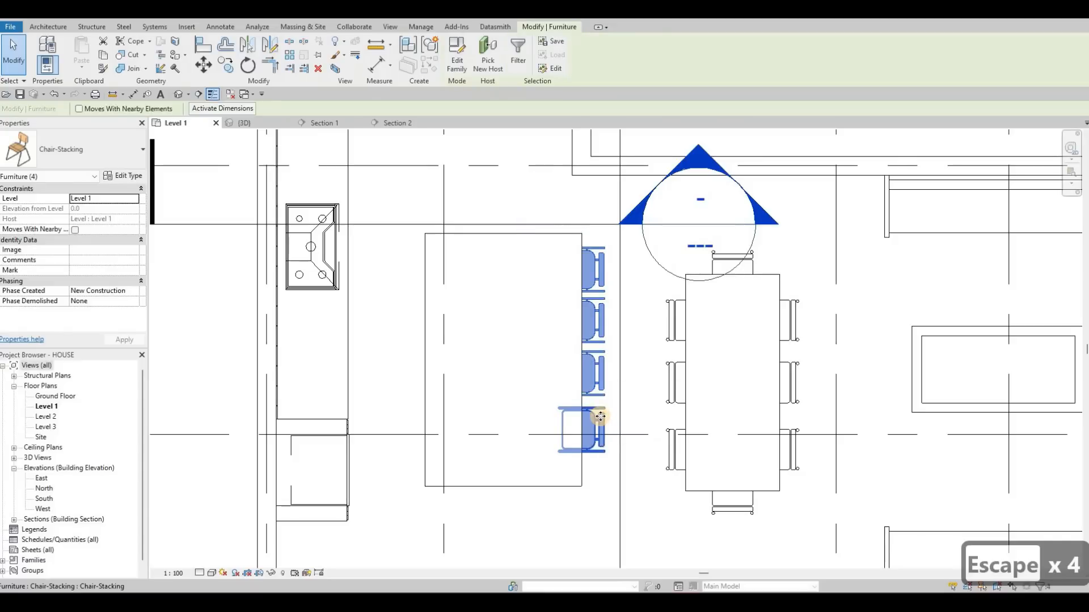
key(Down)
key(Down)
key(Down)
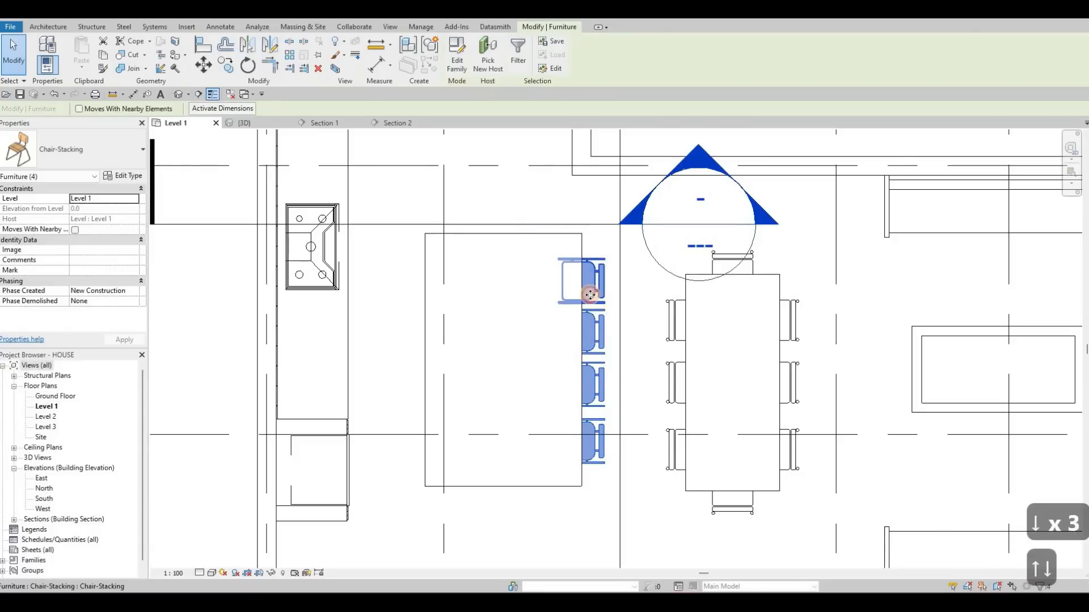
key(Down)
- Nudge the individual chairs along the island's seating edge to even out the gaps between them
click(594, 322)
key(Up)
key(Up)
key(Up)
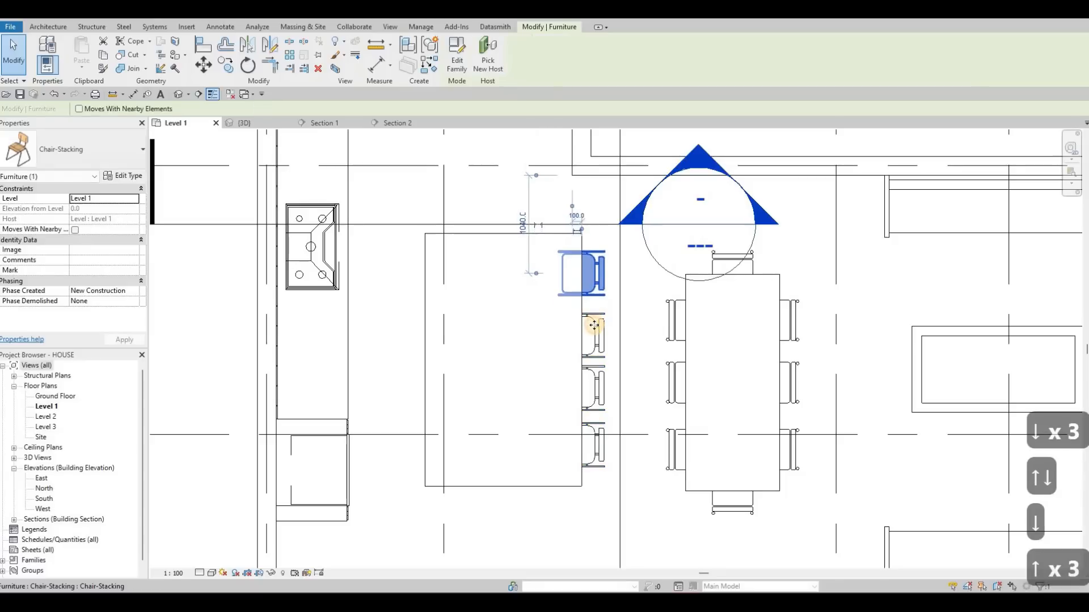
click(595, 325)
key(Up)
key(Up)
key(Up)
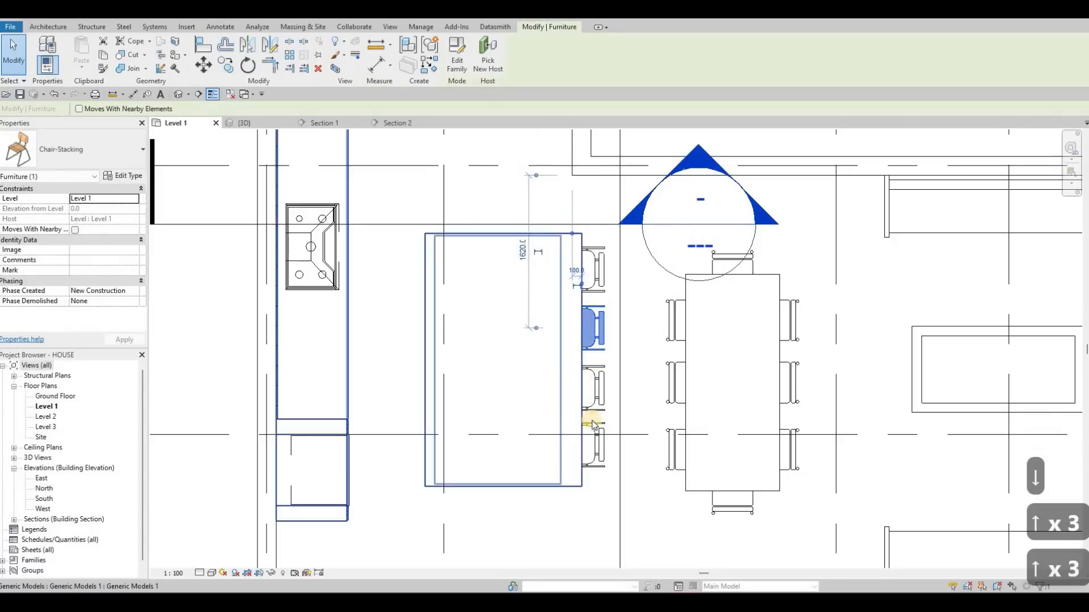
click(592, 389)
click(594, 428)
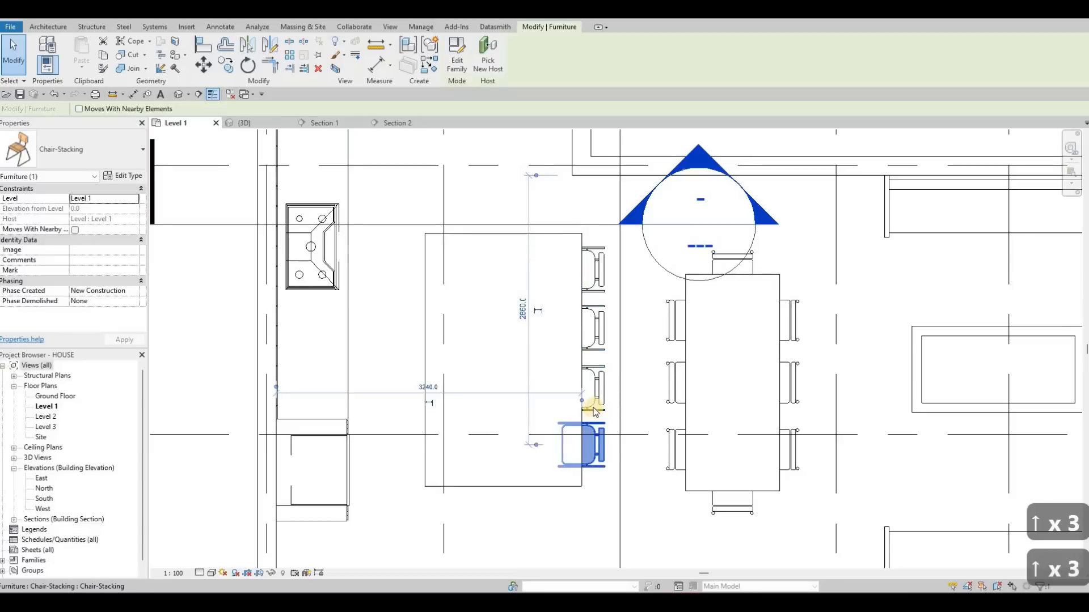
key(Down)
key(Down)
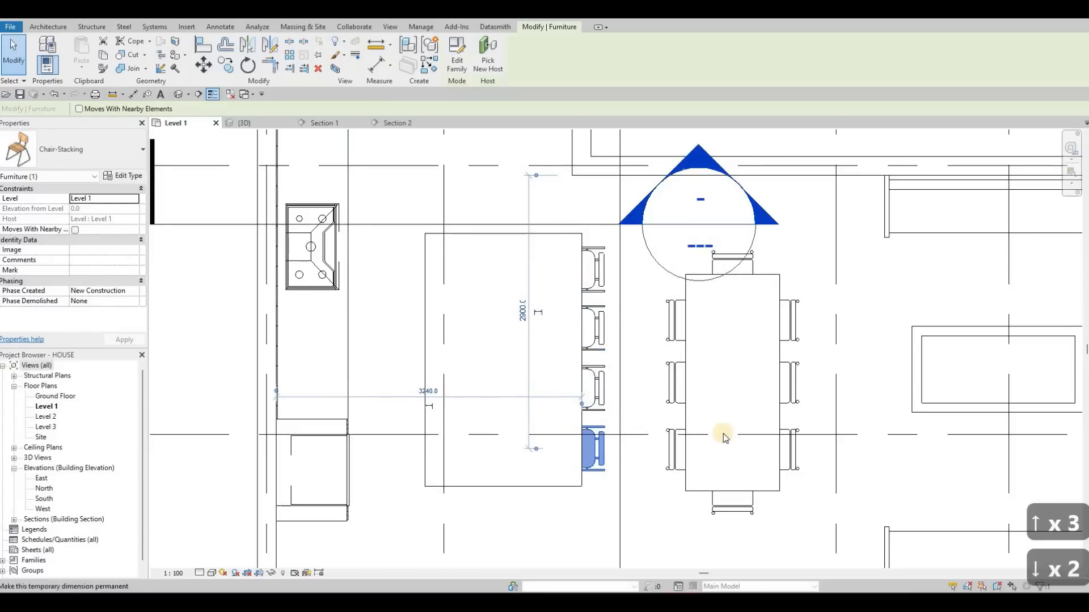
key(Escape)
- Examine the chair arrangement in the Level 1 plan and check the chairs' height against the island in 3D
scroll(680, 409, down, 2)
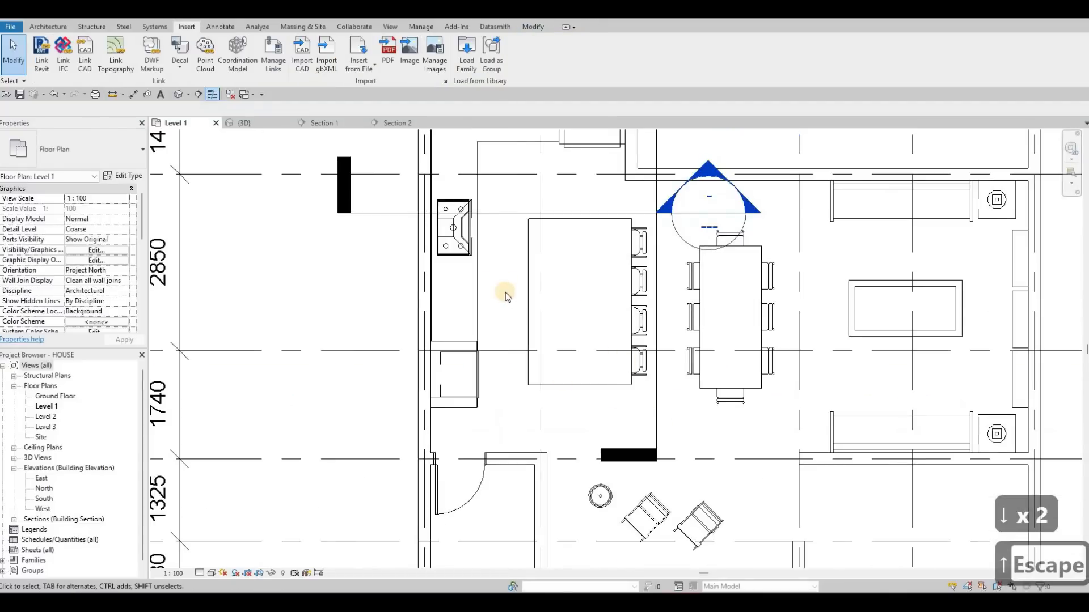
middle_drag(613, 250, 514, 261)
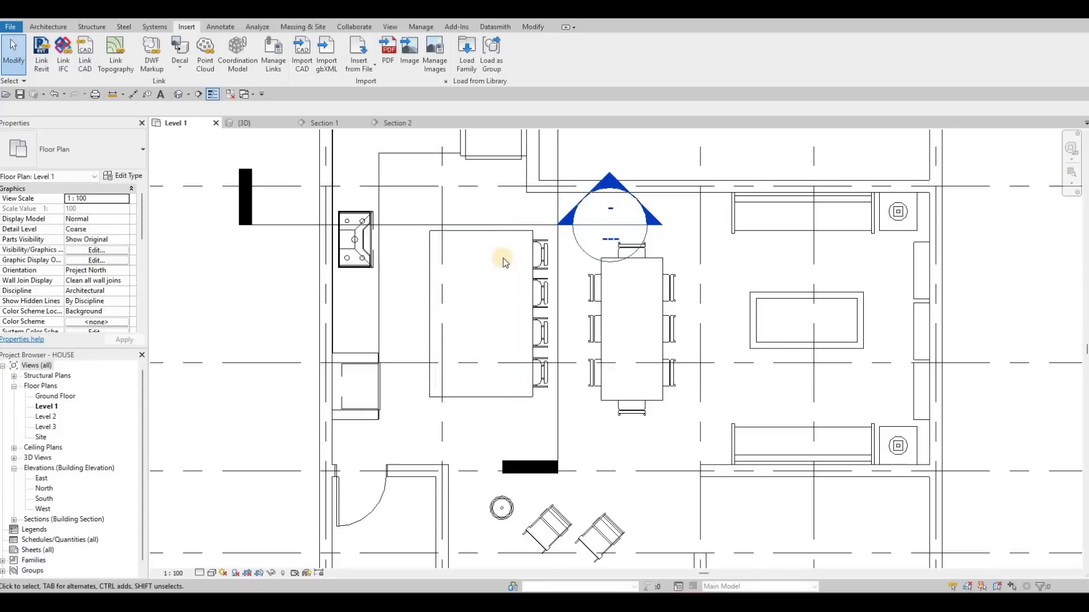
scroll(500, 272, down, 1)
scroll(550, 284, down, 1)
middle_drag(399, 180, 409, 178)
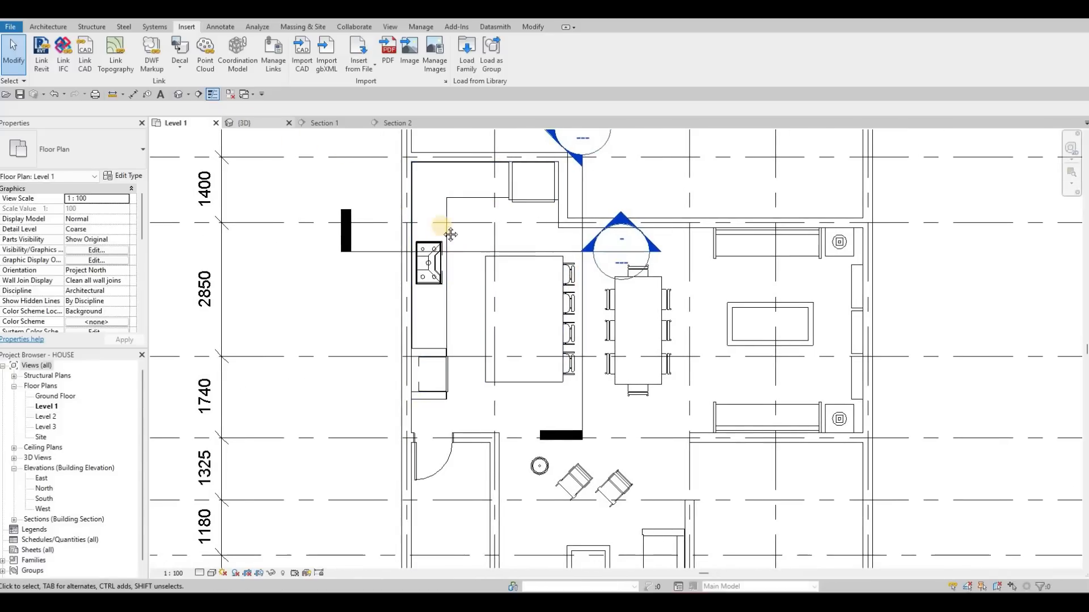
key(ctrl+Tab)
shift+middle_drag(396, 223, 537, 471)
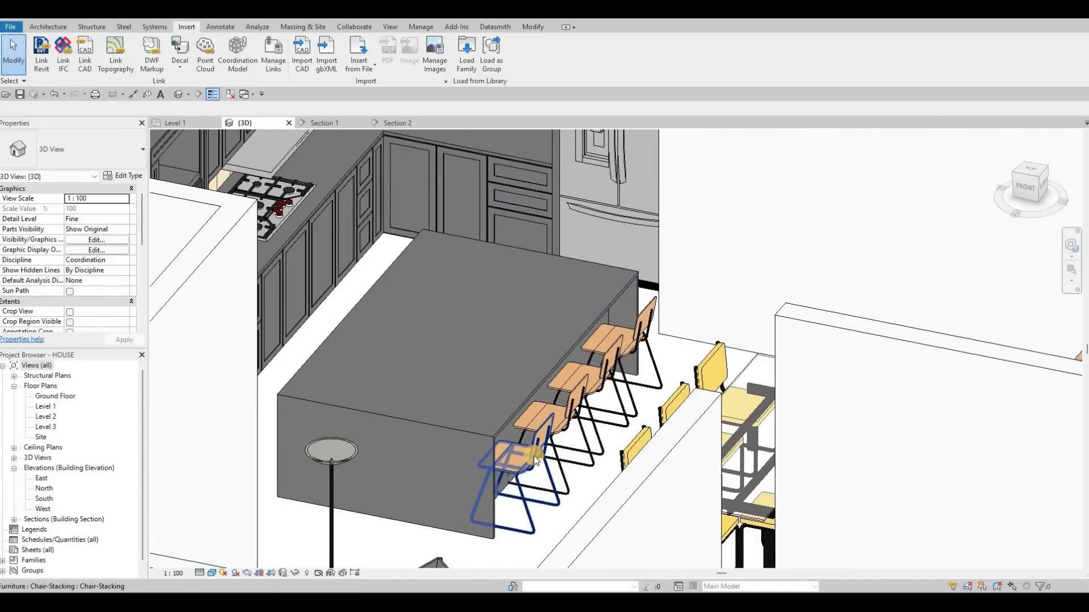
shift+middle_drag(589, 413, 570, 431)
click(569, 431)
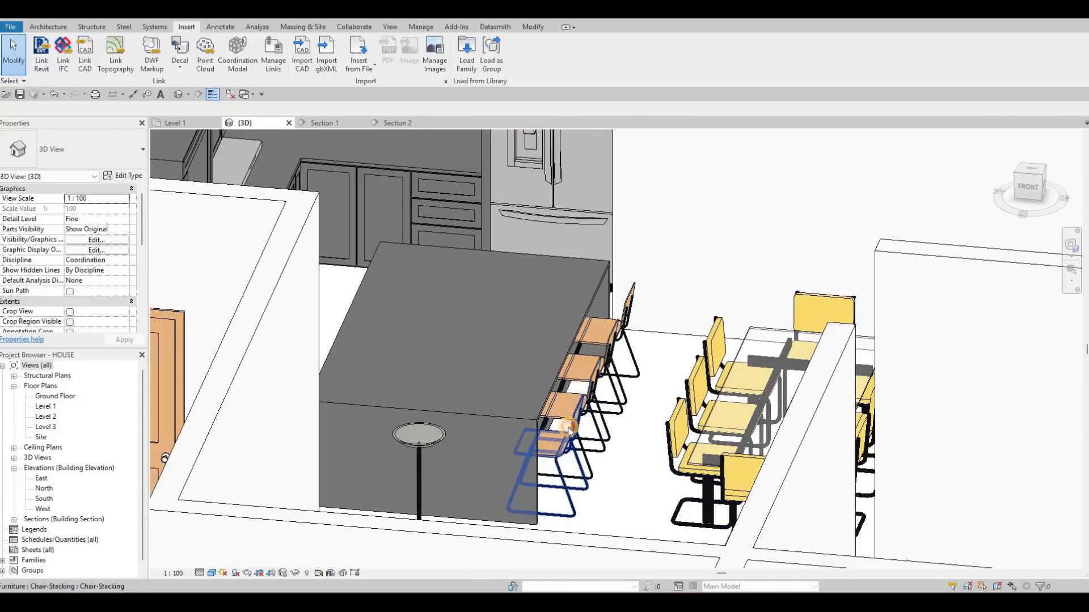
- Review the type properties of the island chair nearest the viewer and open its family for editing
click(572, 436)
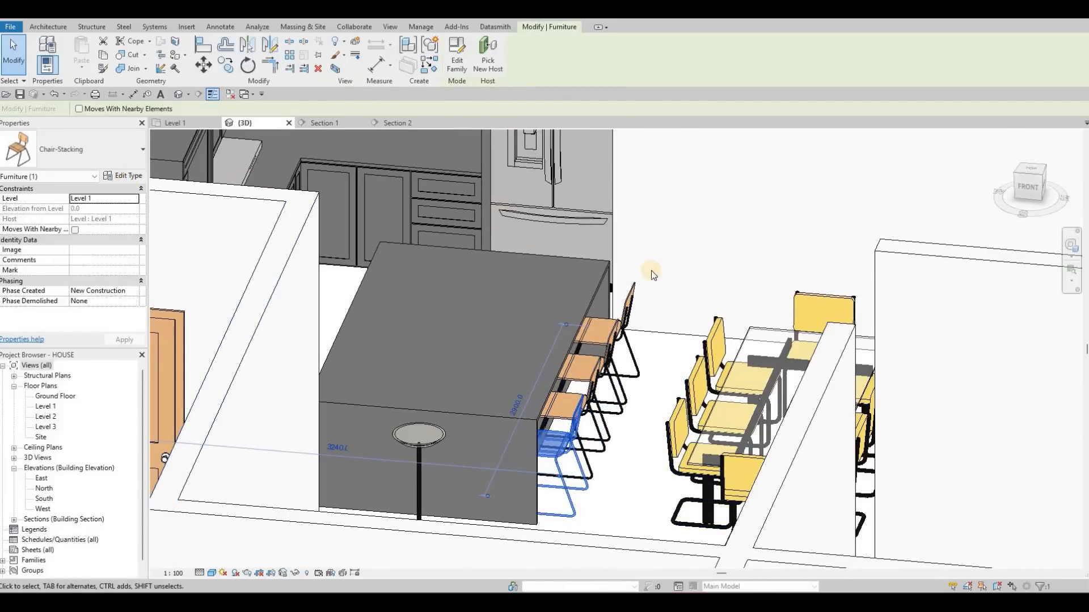
scroll(688, 214, down, 1)
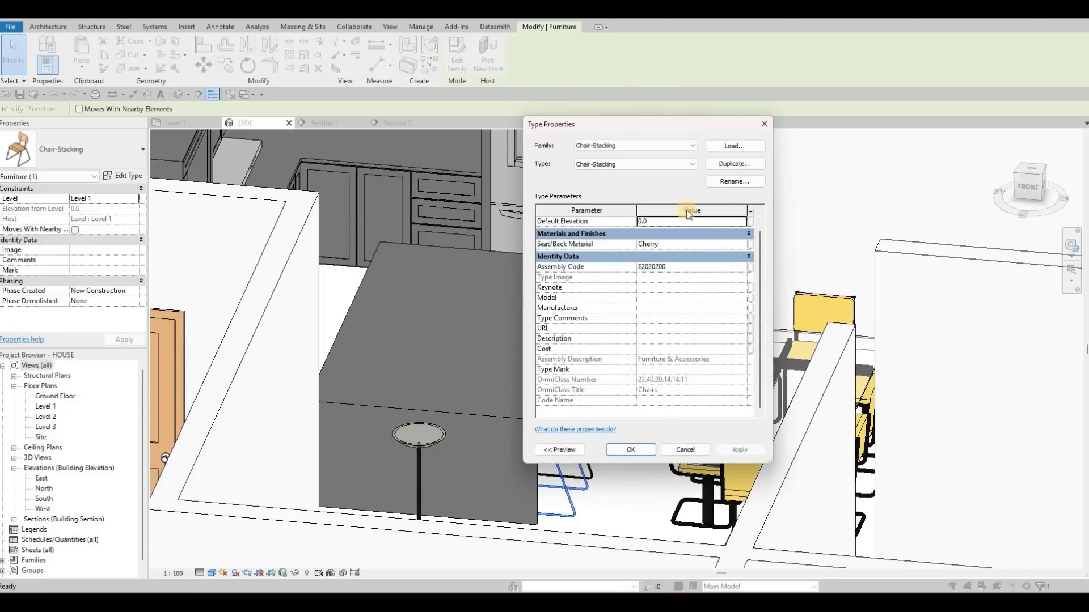
scroll(761, 121, up, 1)
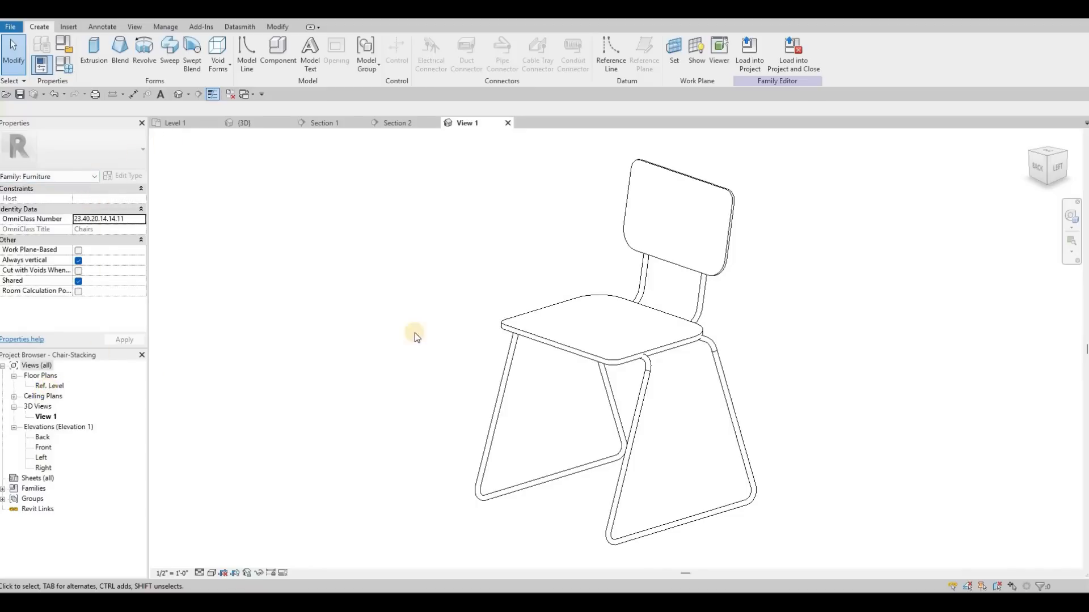
- Inspect the Seat reference plane and the unnamed plane beneath it in the chair family's Front elevation
double_click(50, 386)
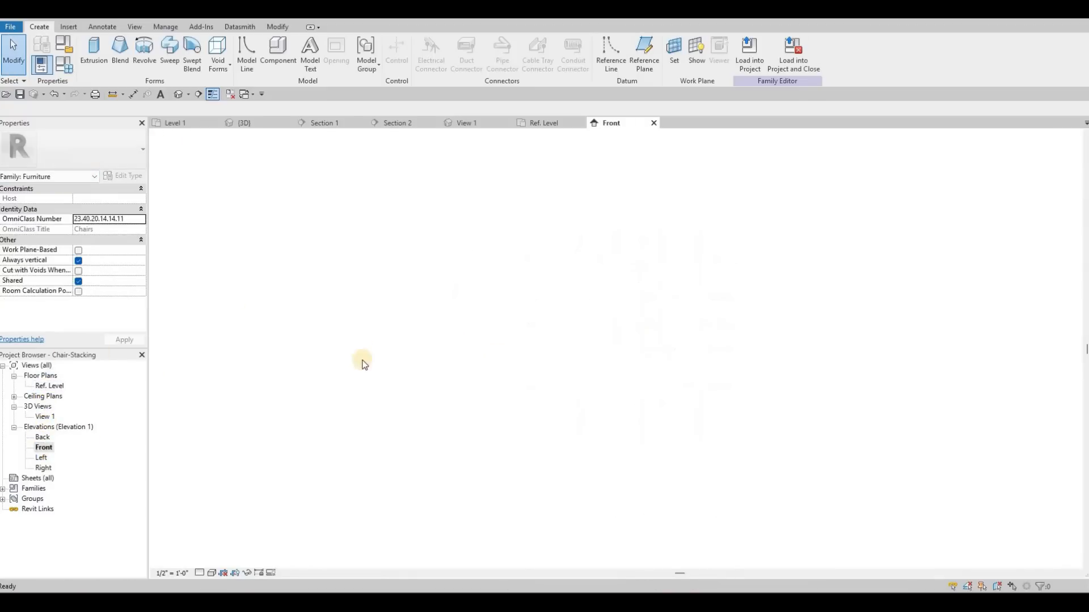
click(397, 358)
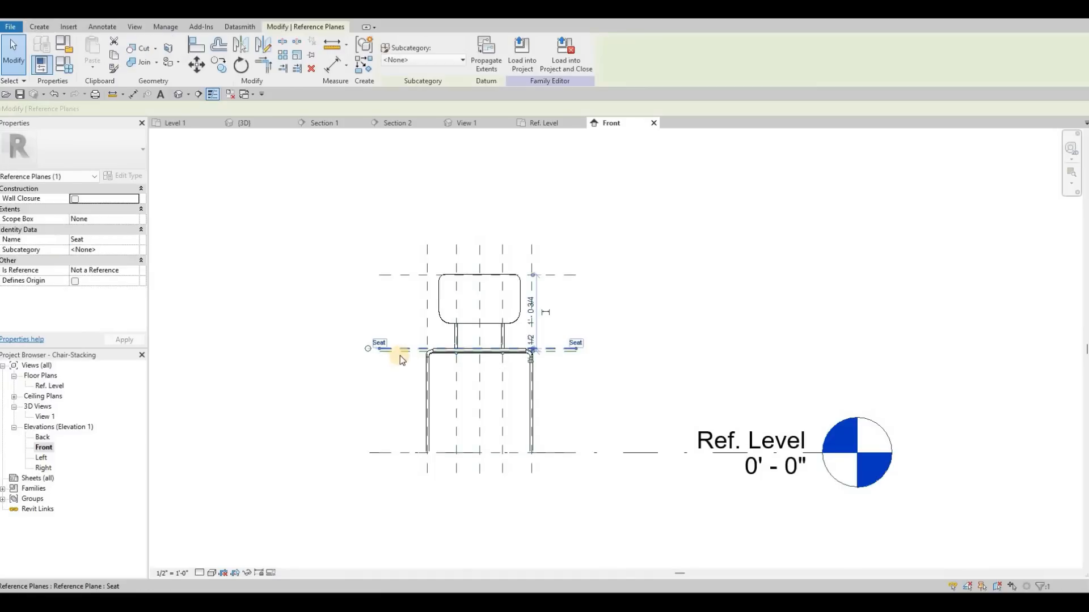
click(388, 354)
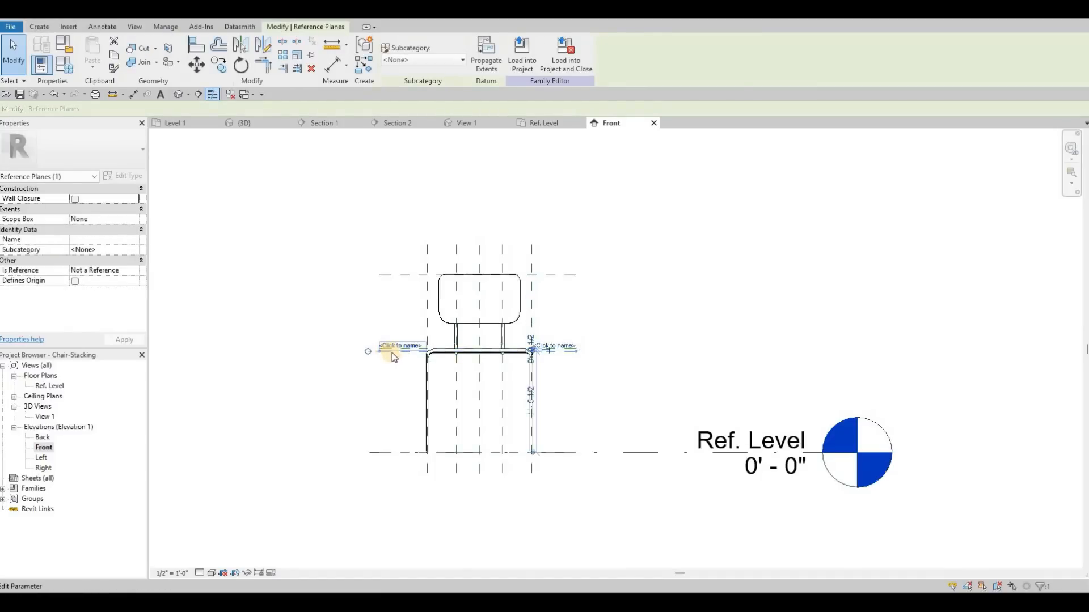
scroll(386, 355, up, 2)
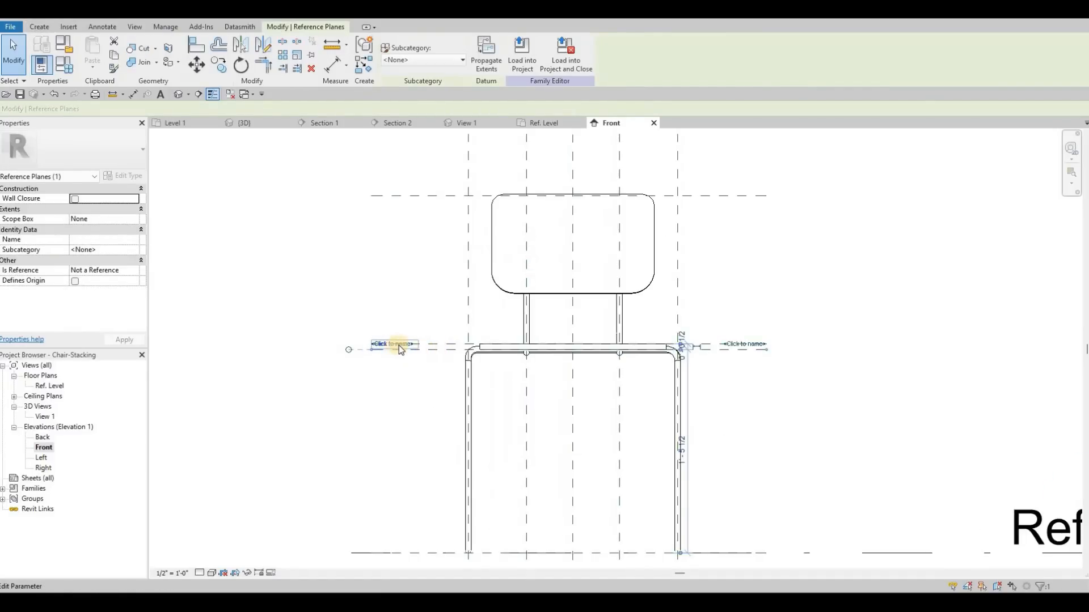
key(grave)
key(grave)
key(Escape)
key(Escape)
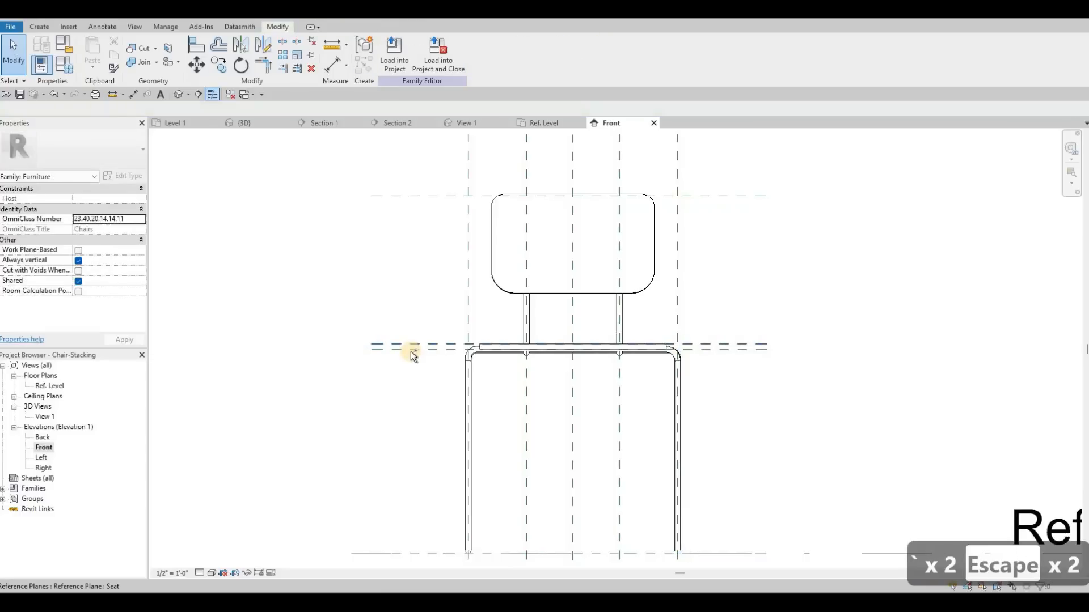
- Try to raise the chair seat by nudging its two horizontal reference planes upward together
click(407, 347)
ctrl+click(408, 349)
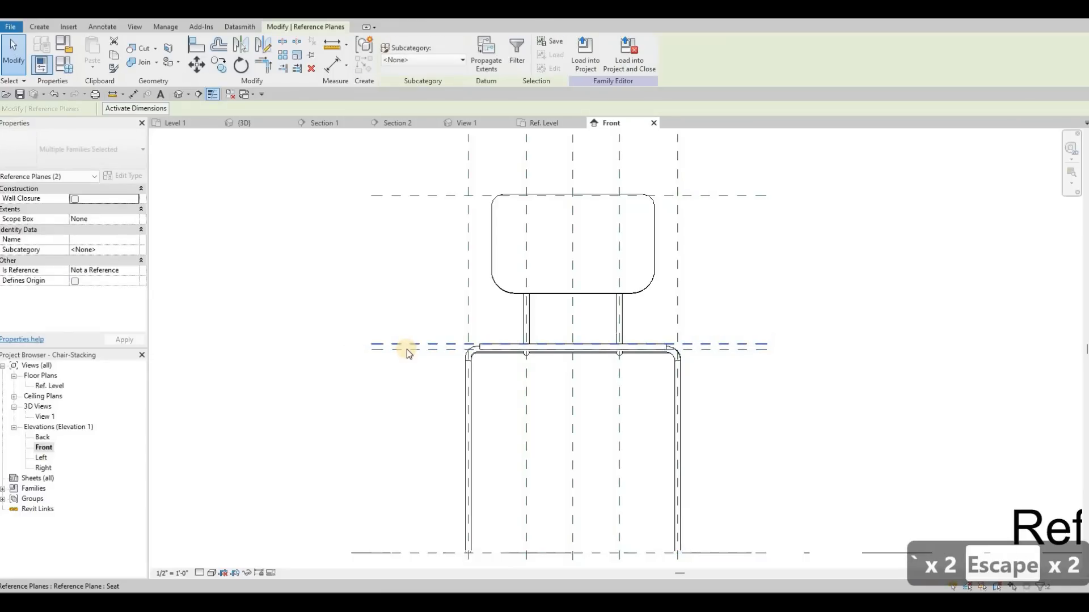
key(Up)
key(Up)
key(Up)
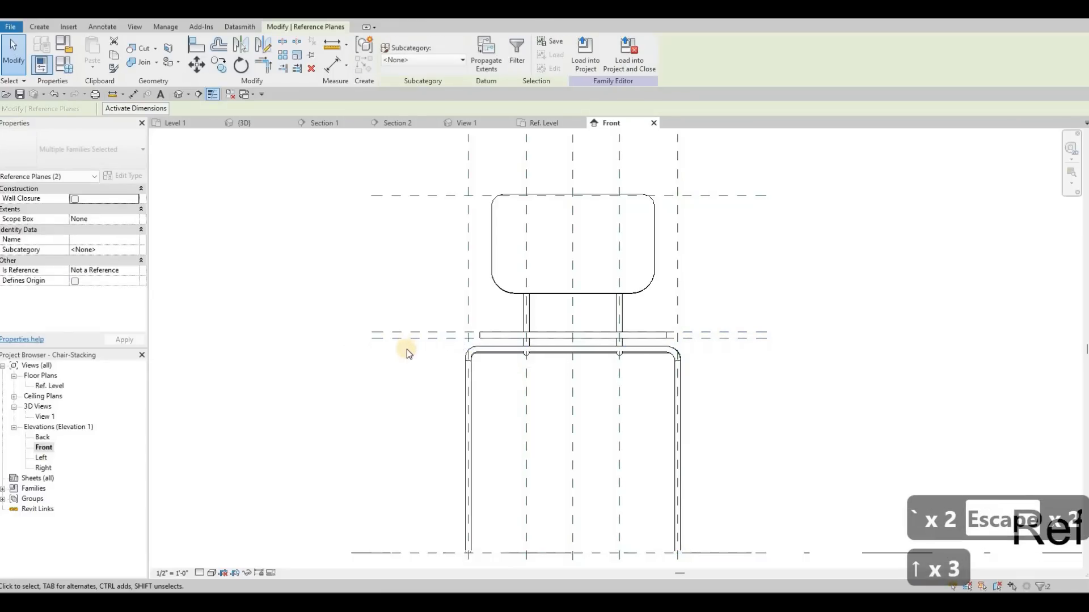
- Undo the seat reference plane changes and close the chair family to return to the house's 3D view
key(ctrl+z)
key(ctrl+z)
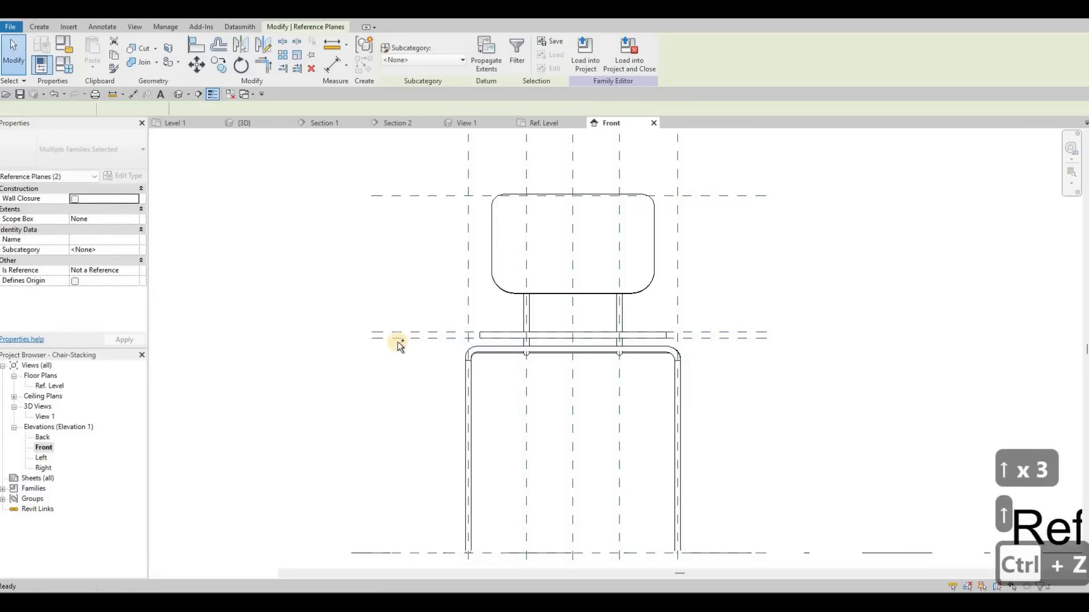
key(ctrl+z)
key(ctrl+z)
key(ctrl+z)
key(ctrl+z)
click(654, 123)
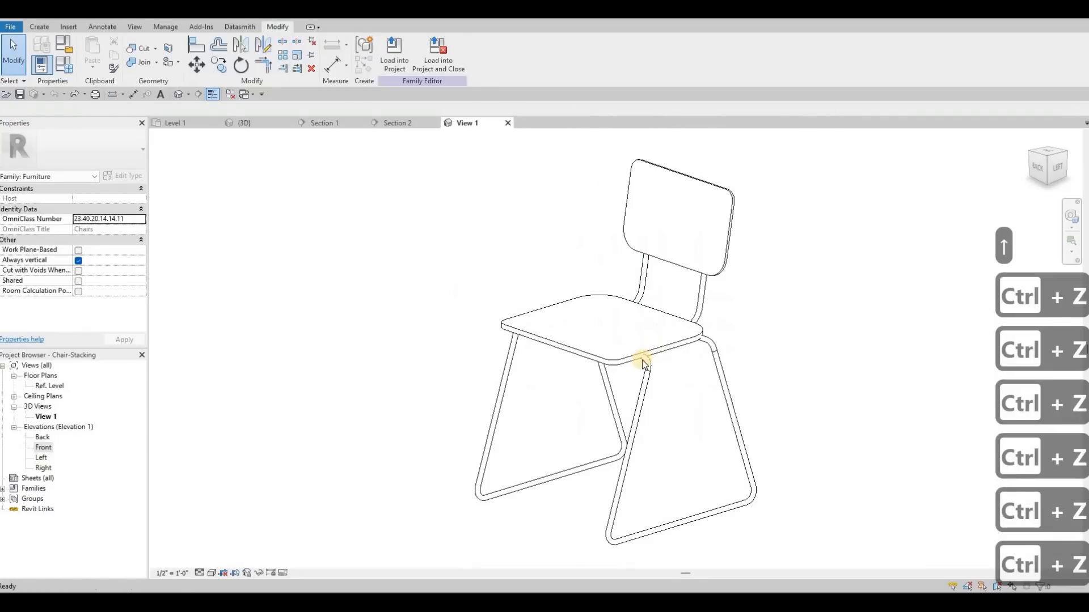
click(509, 124)
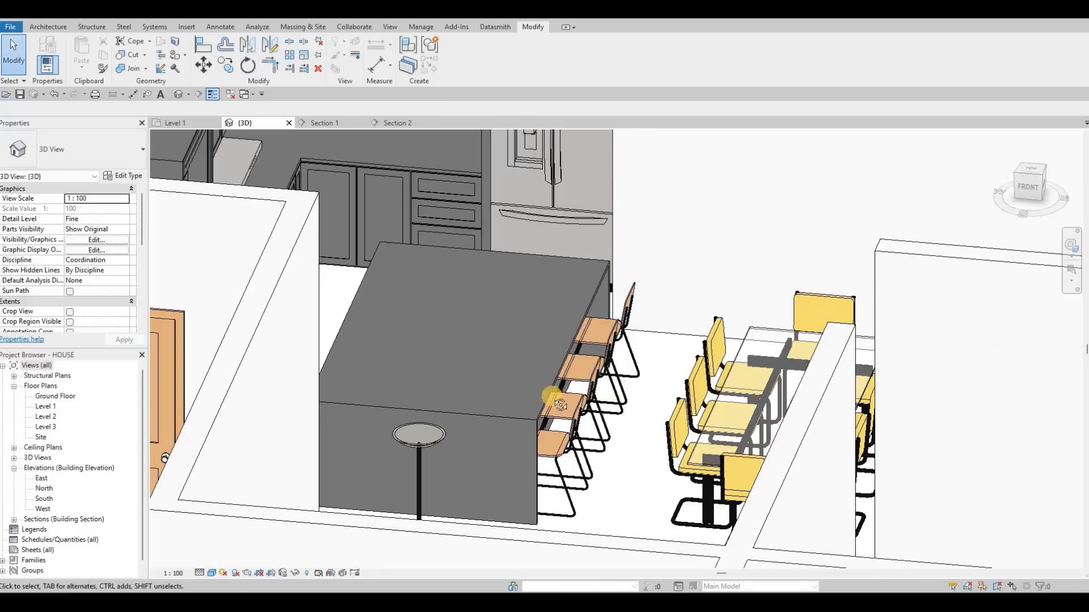
- Browse the US Imperial family library to the Sinks folder within Plumbing, Architectural, Fixtures for loading a family
shift+middle_drag(539, 423, 597, 430)
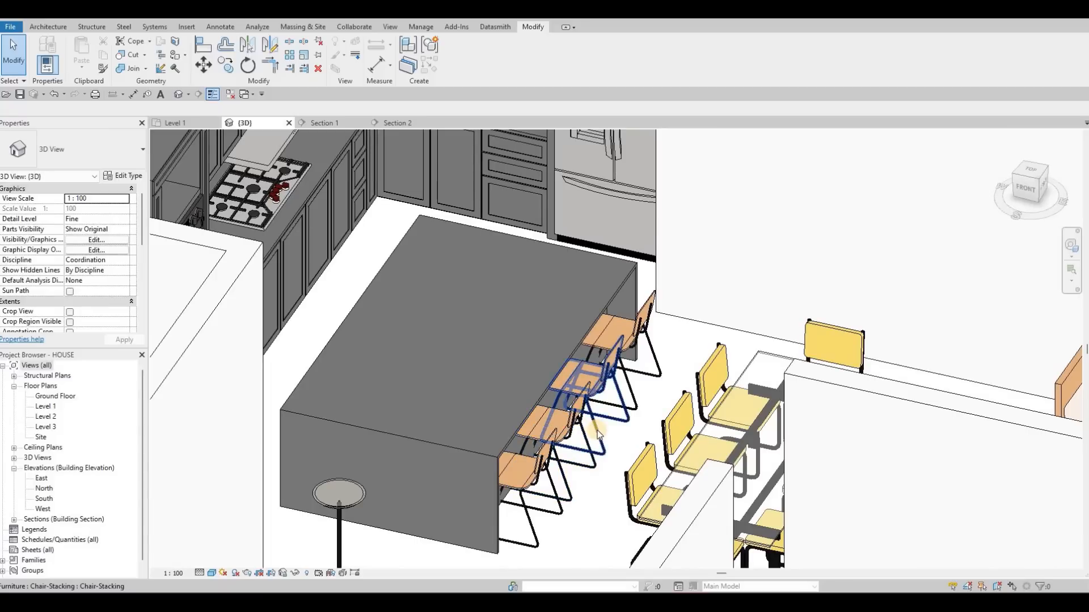
middle_drag(430, 310, 475, 325)
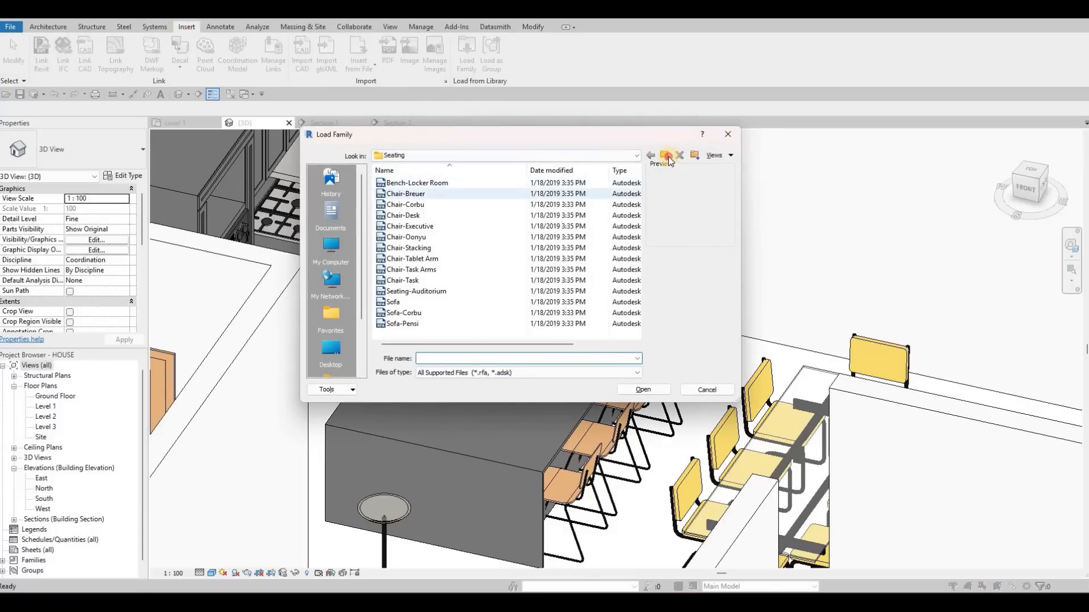
click(668, 157)
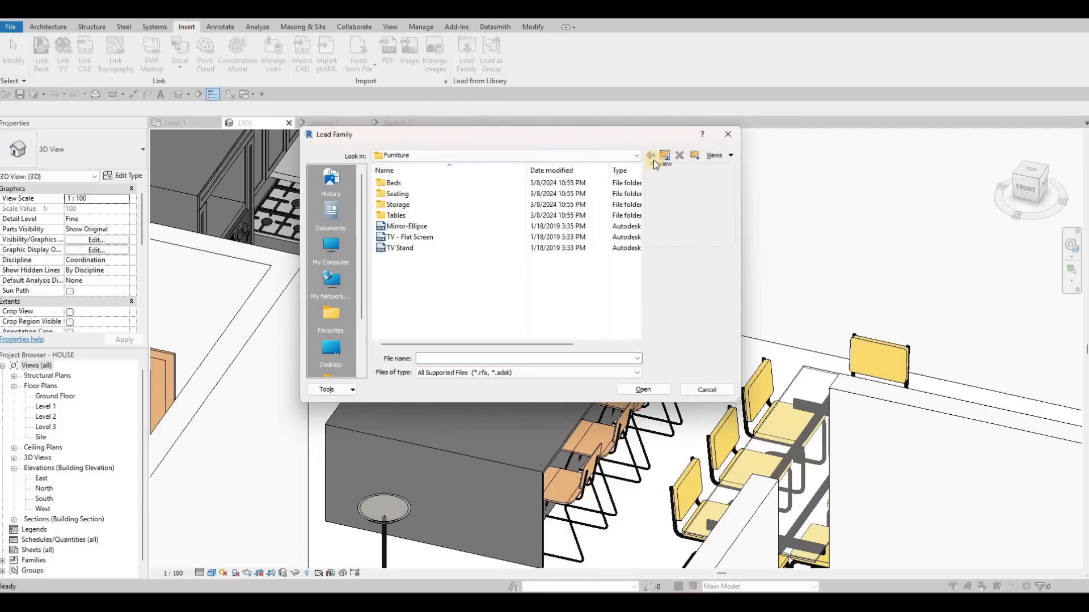
click(668, 156)
scroll(418, 261, down, 2)
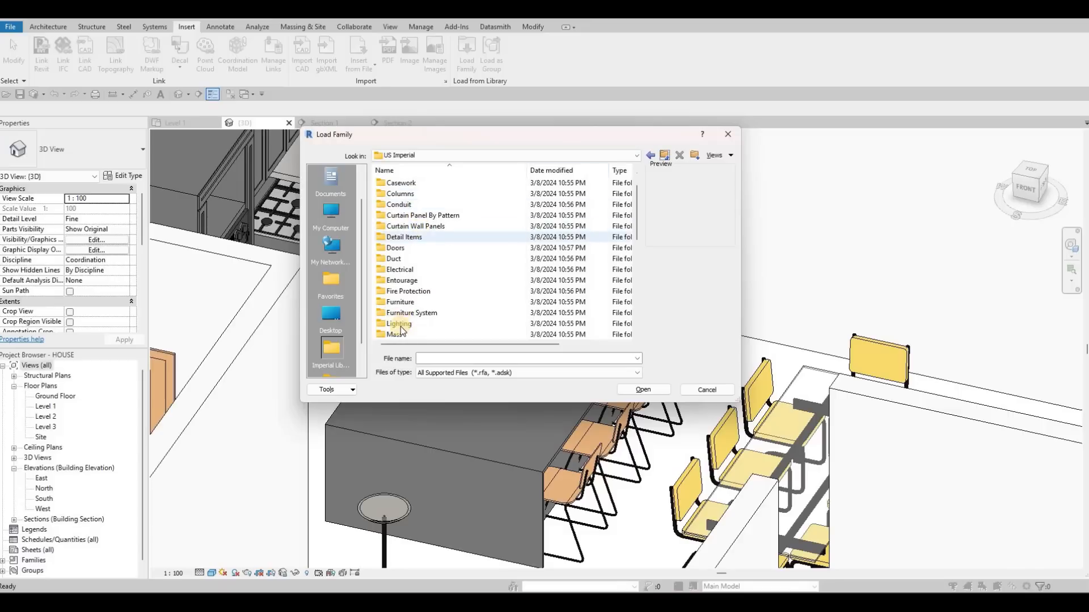
scroll(415, 323, down, 1)
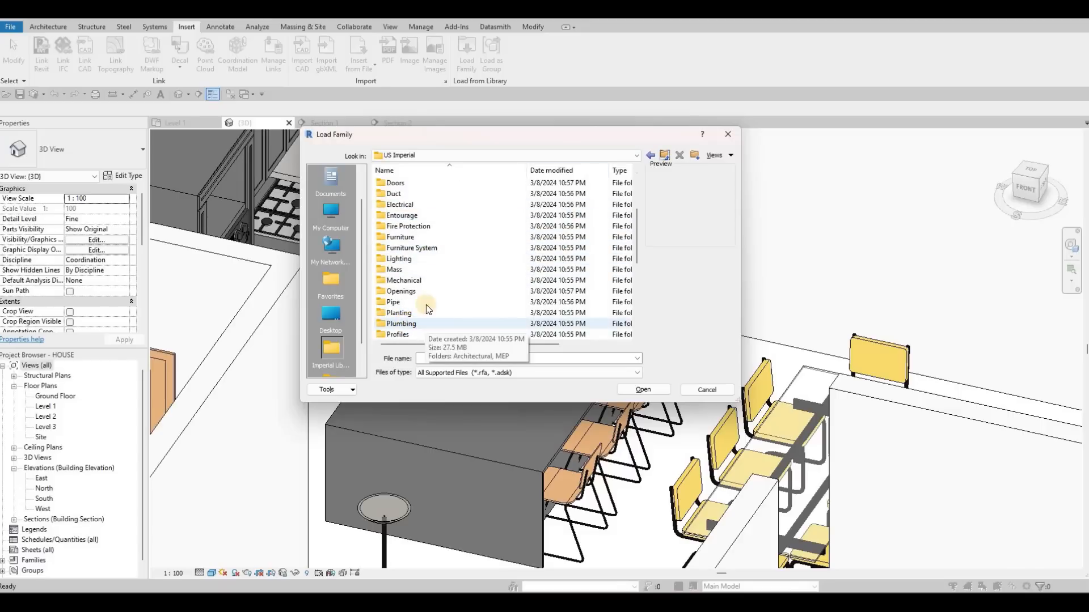
click(419, 323)
double_click(423, 195)
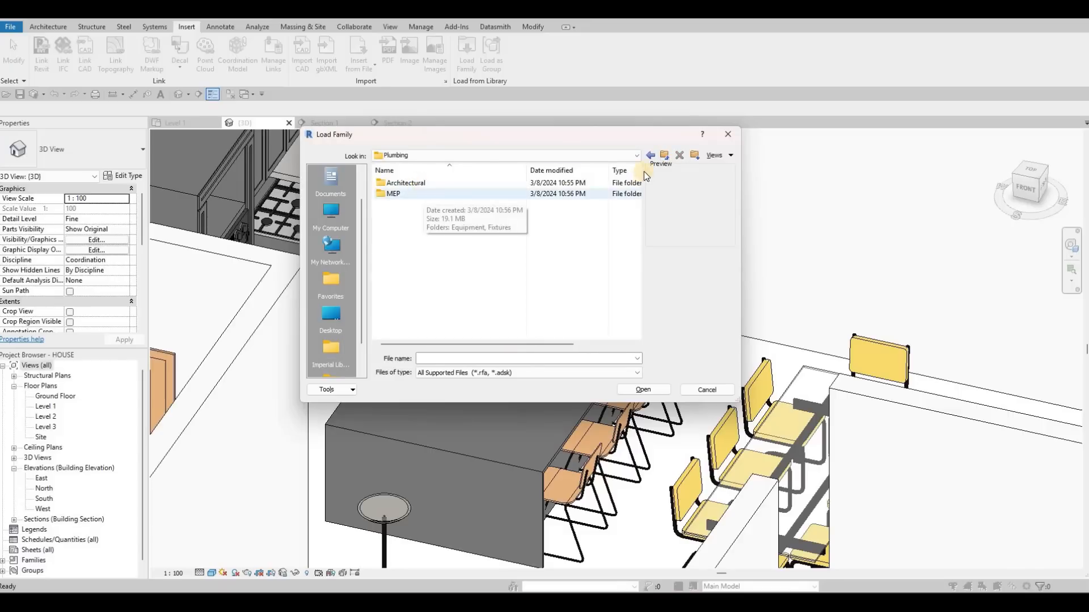
click(665, 155)
double_click(411, 182)
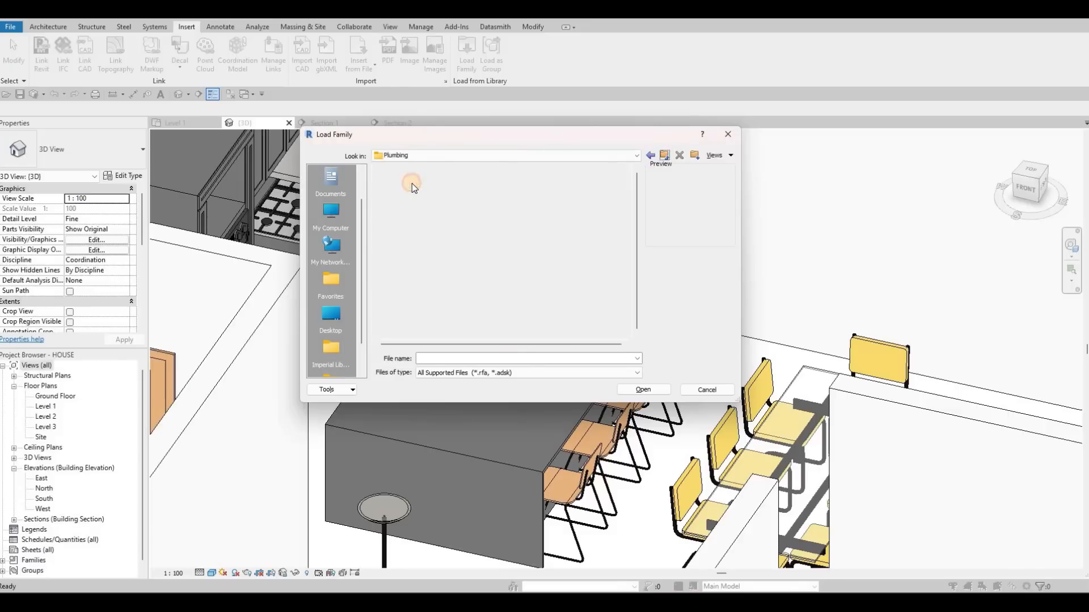
double_click(410, 185)
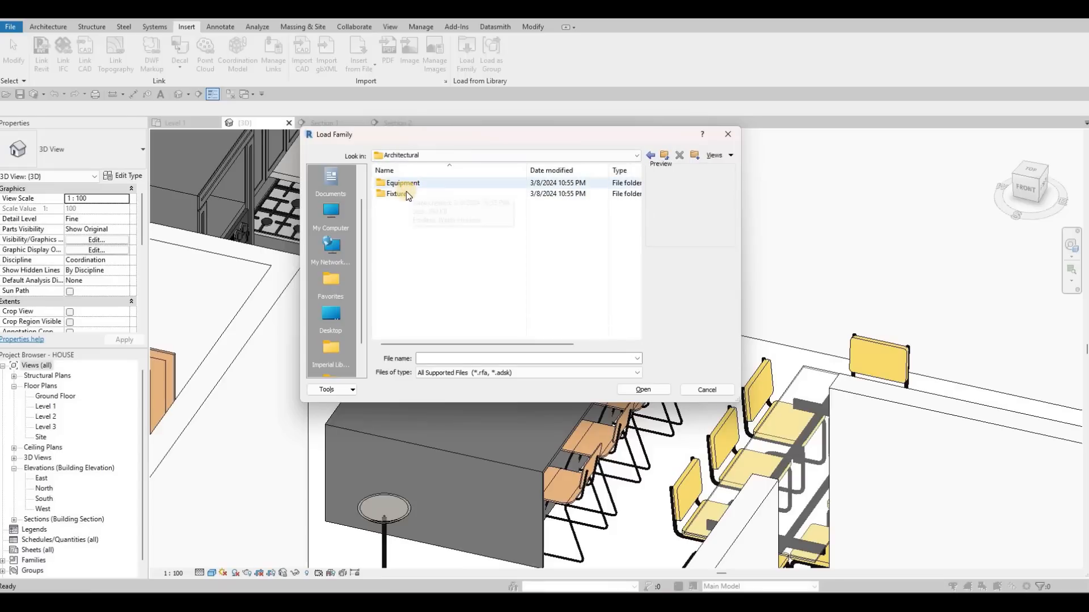
double_click(421, 195)
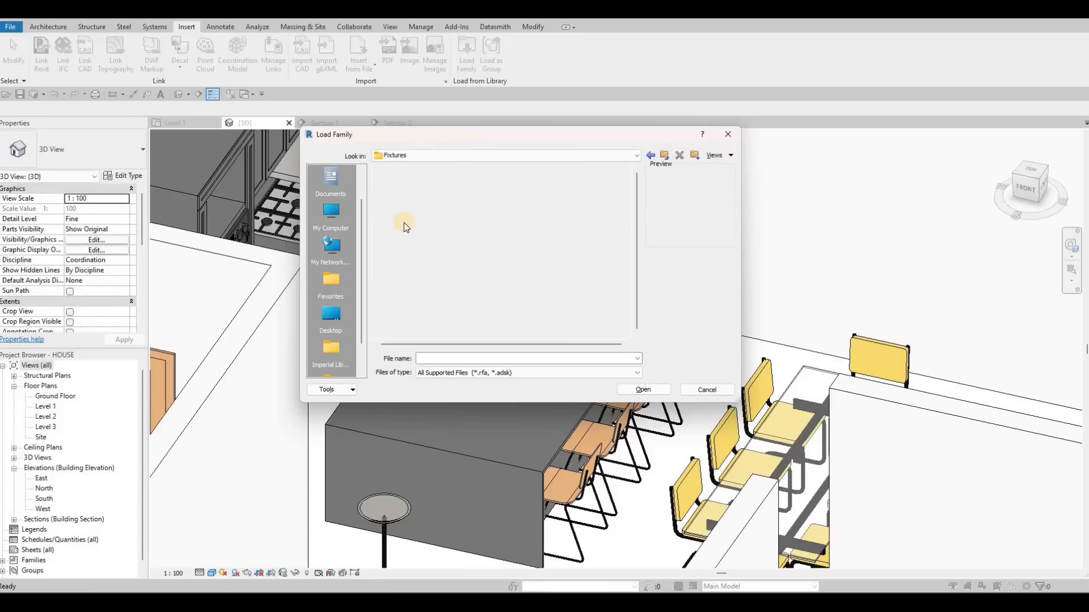
double_click(398, 226)
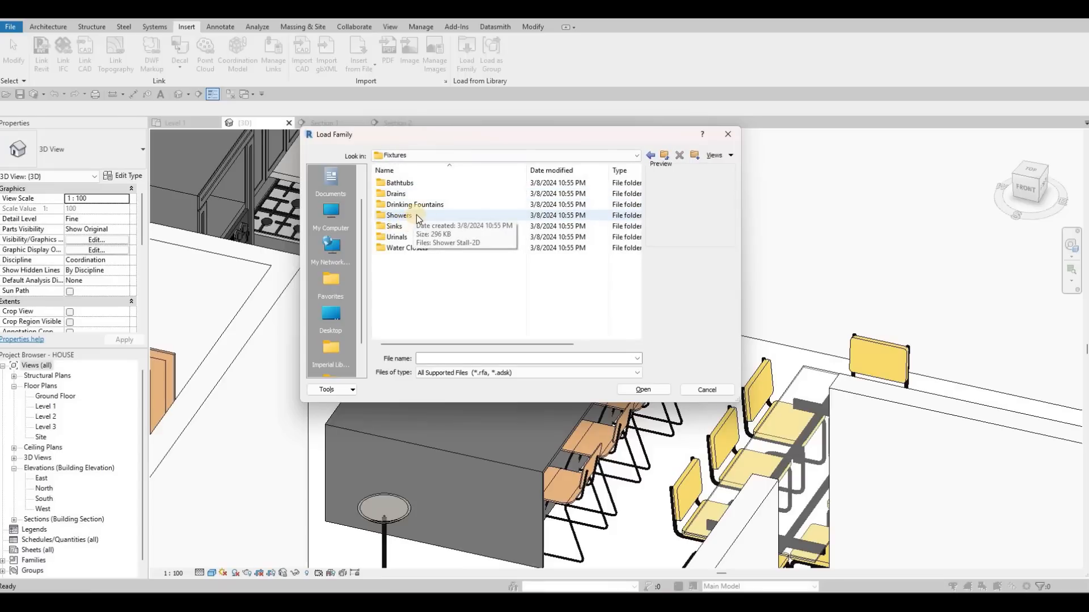
- Compare the previews of the kitchen, vanity and 2D sink families in the Sinks folder
click(426, 186)
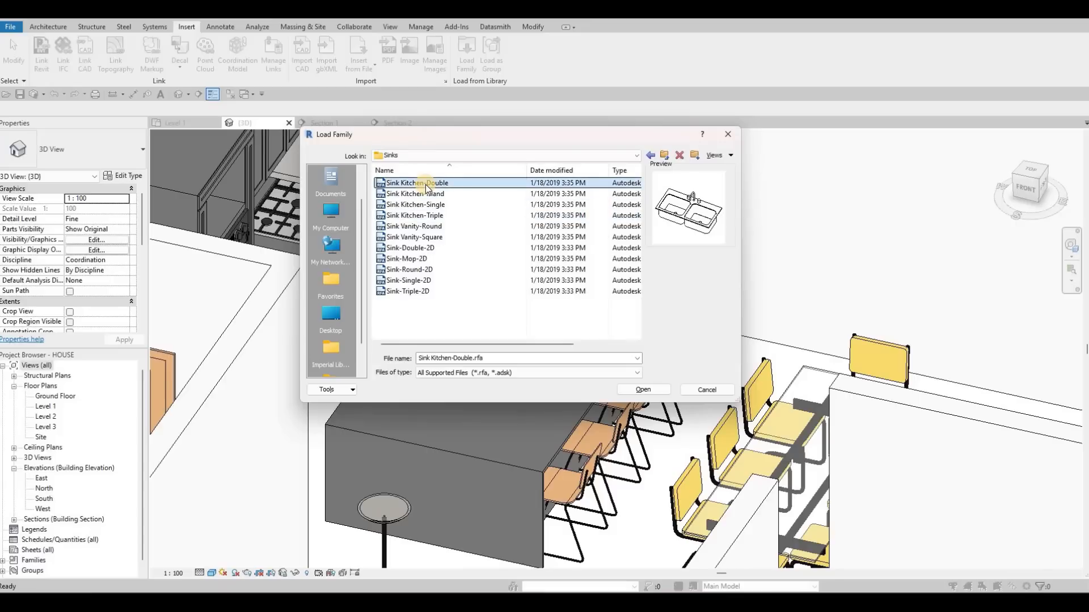
key(Down)
key(Down)
key(Down)
key(Down)
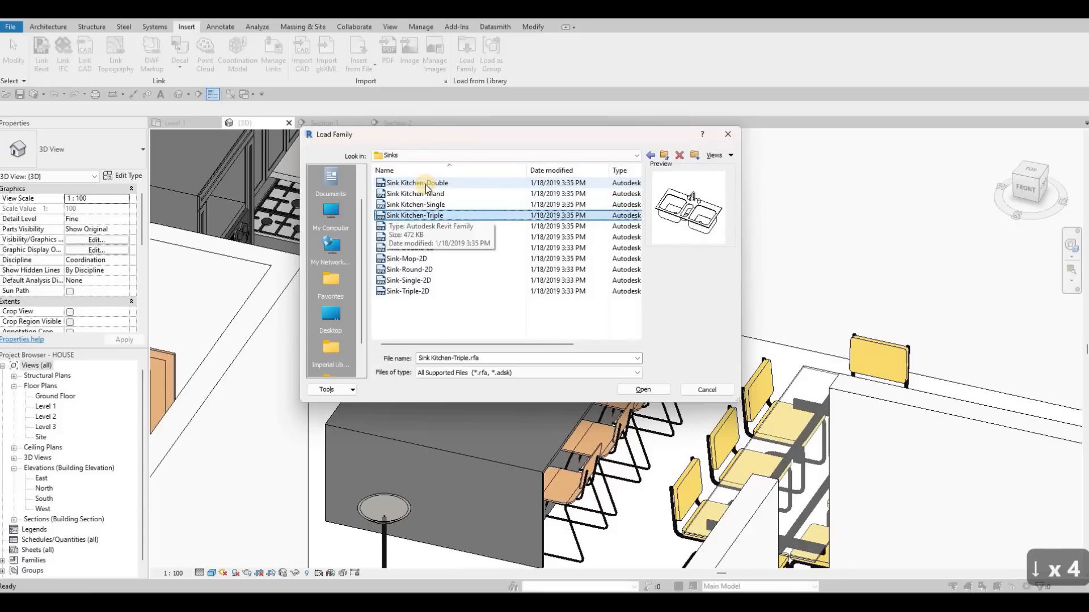
key(Up)
key(Up)
key(Down)
key(Down)
key(Down)
key(Down)
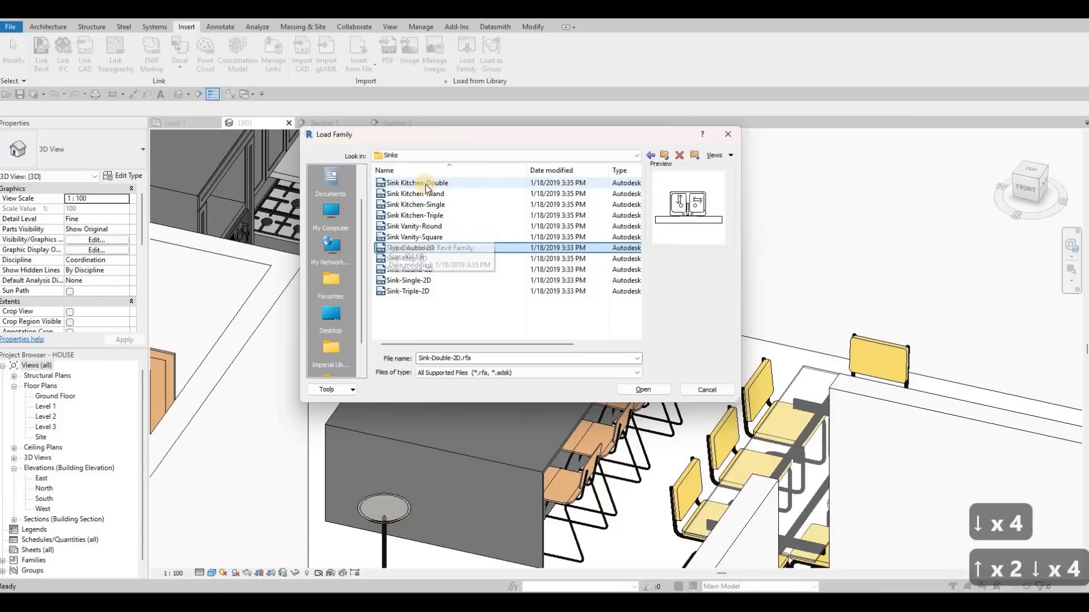
- Load the Sink Kitchen-Triple family into the project and dismiss the save reminder without saving
key(Up)
key(Up)
key(Up)
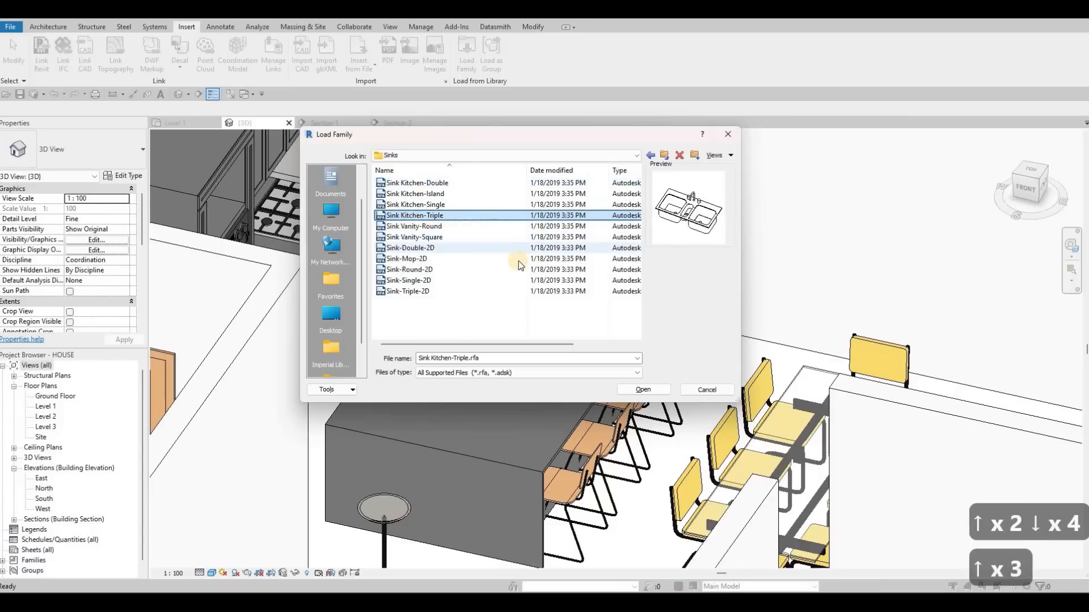
click(653, 390)
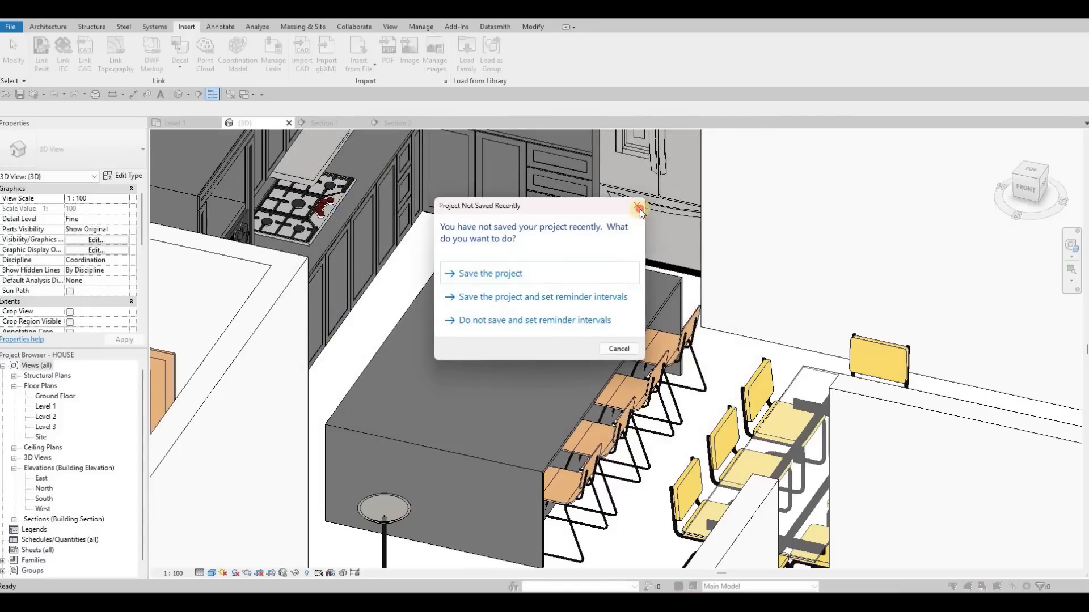
click(636, 206)
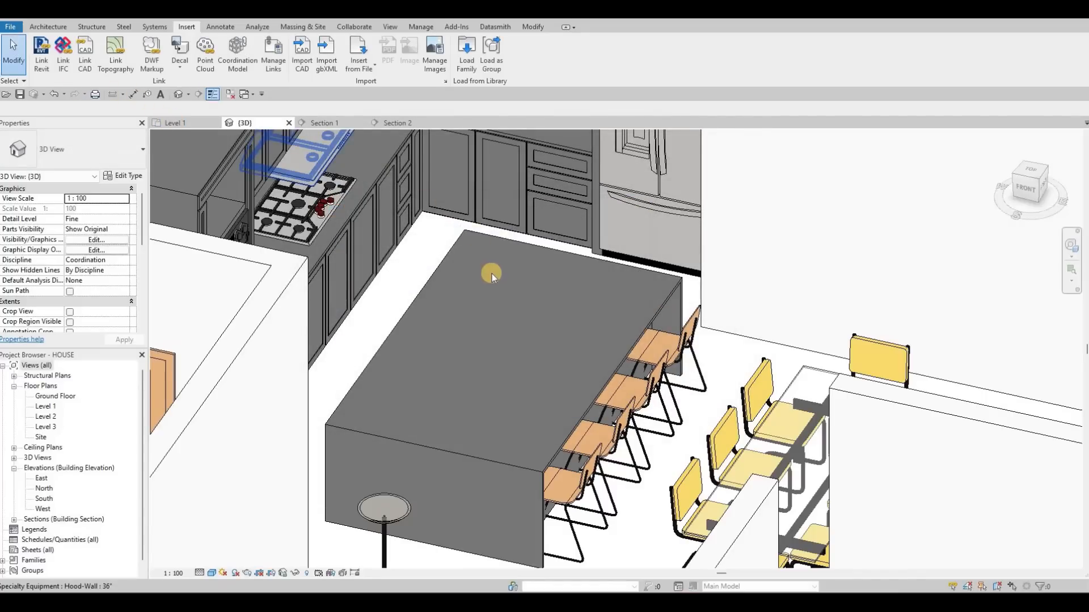
- Place a 42" x 21" Sink Kitchen-Triple on the island in the Level 1 plan, rotated lengthwise with its faucet facing the chairs
key(ctrl+Tab)
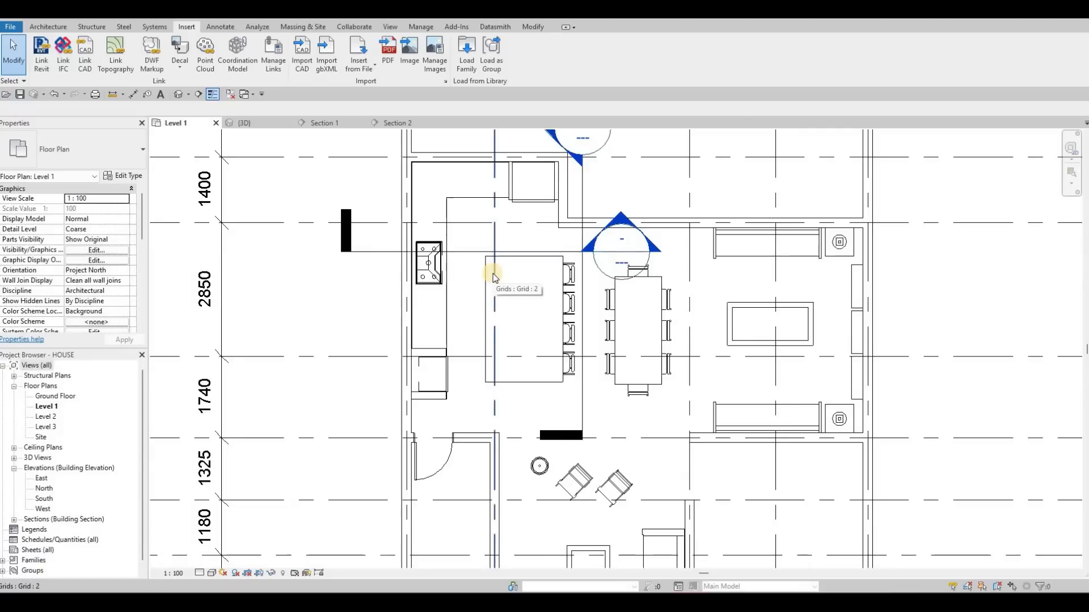
key(c)
key(m)
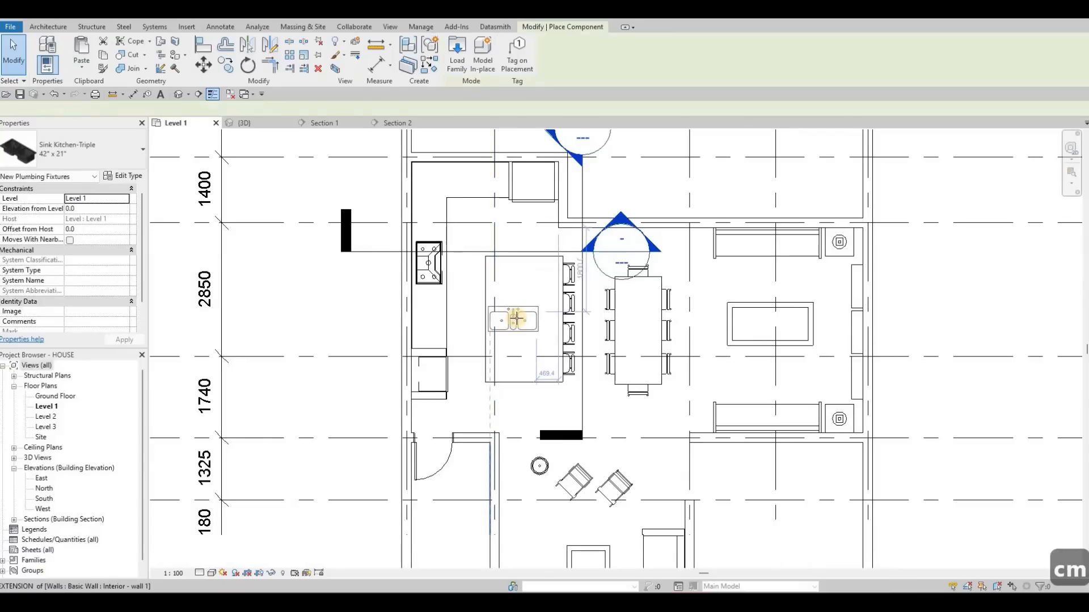
key(space)
key(space)
key(space)
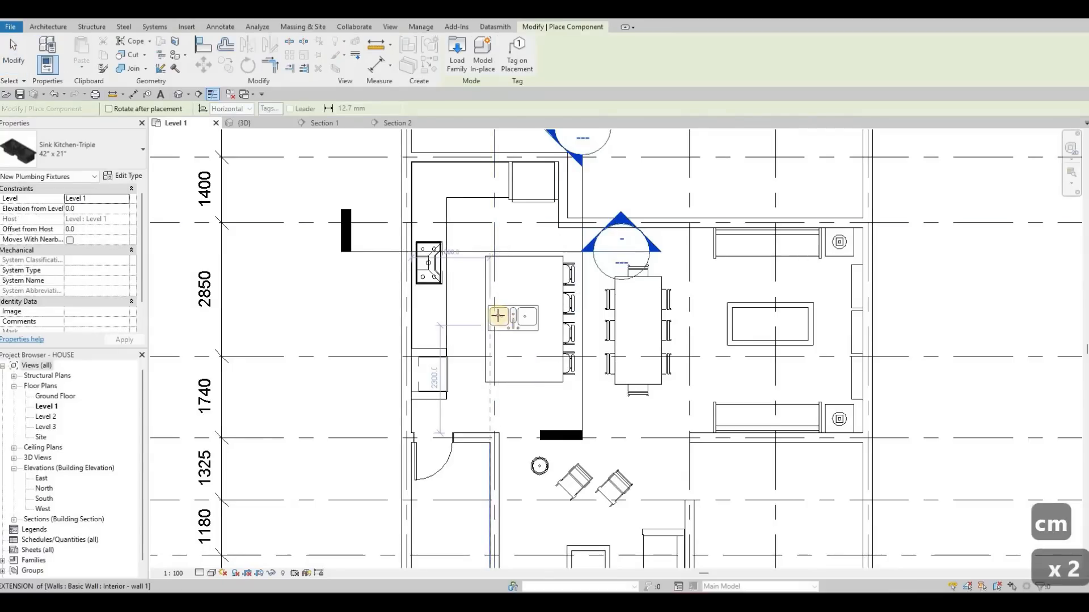
scroll(491, 304, up, 3)
scroll(491, 303, up, 3)
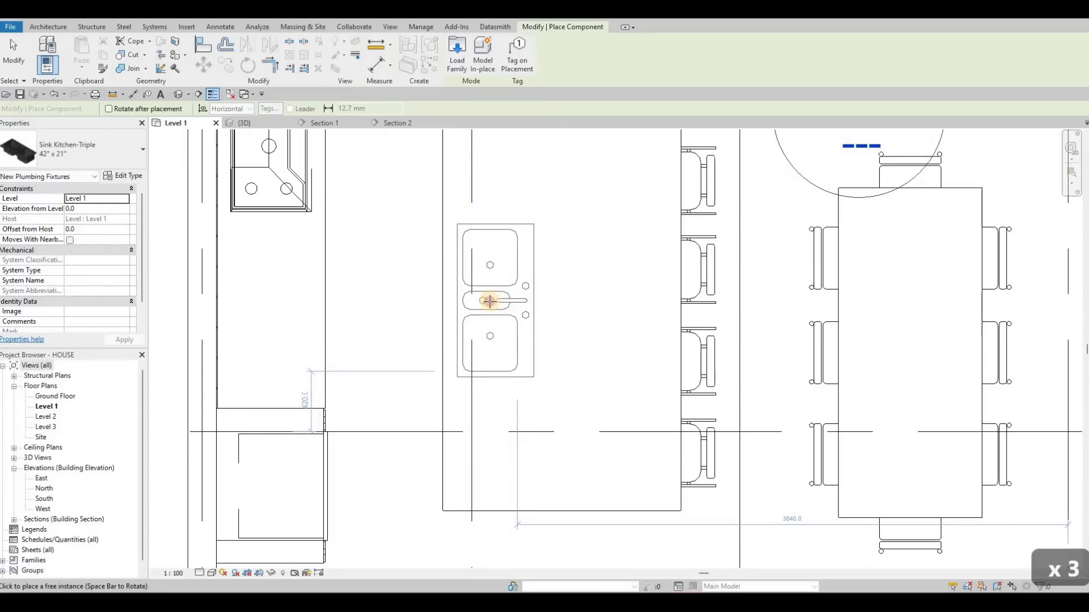
click(488, 301)
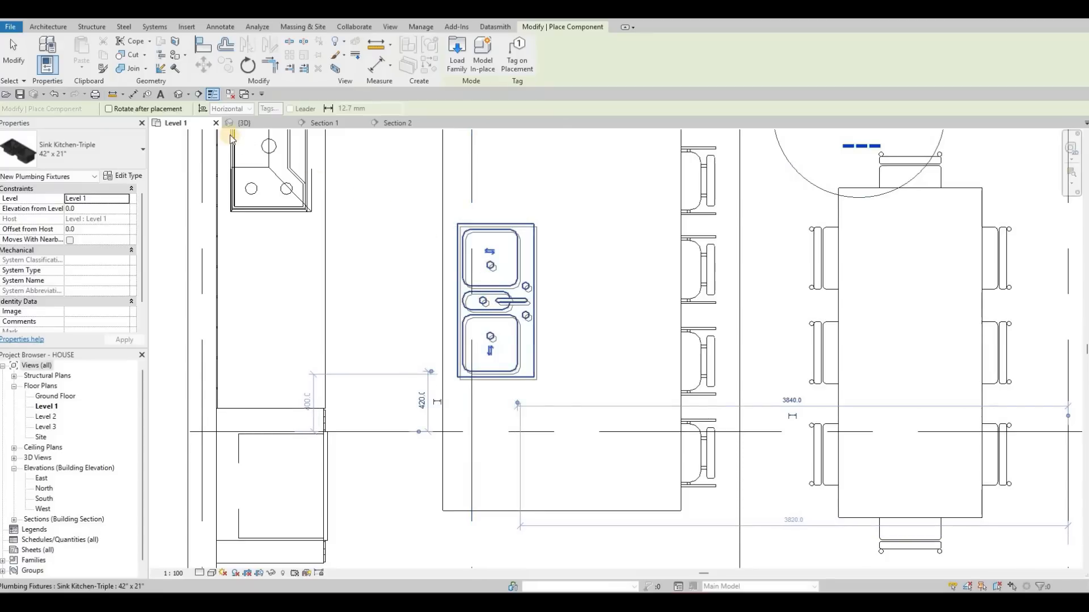
key(Escape)
key(Escape)
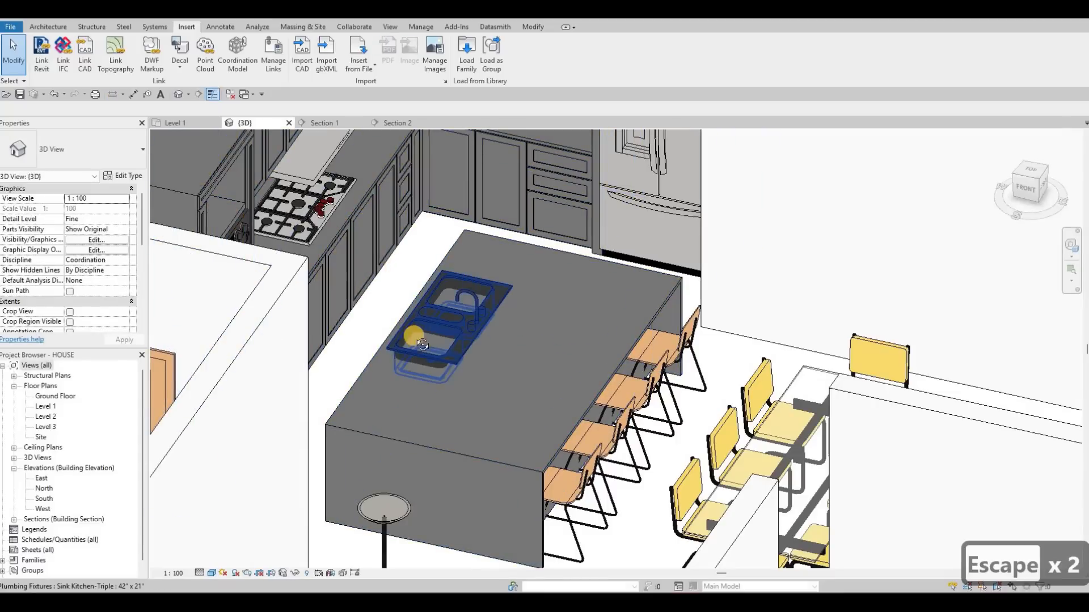
- Inspect in the 3D view how the sink sits relative to the island countertop
shift+middle_drag(417, 339, 491, 346)
scroll(499, 345, up, 4)
scroll(512, 345, up, 4)
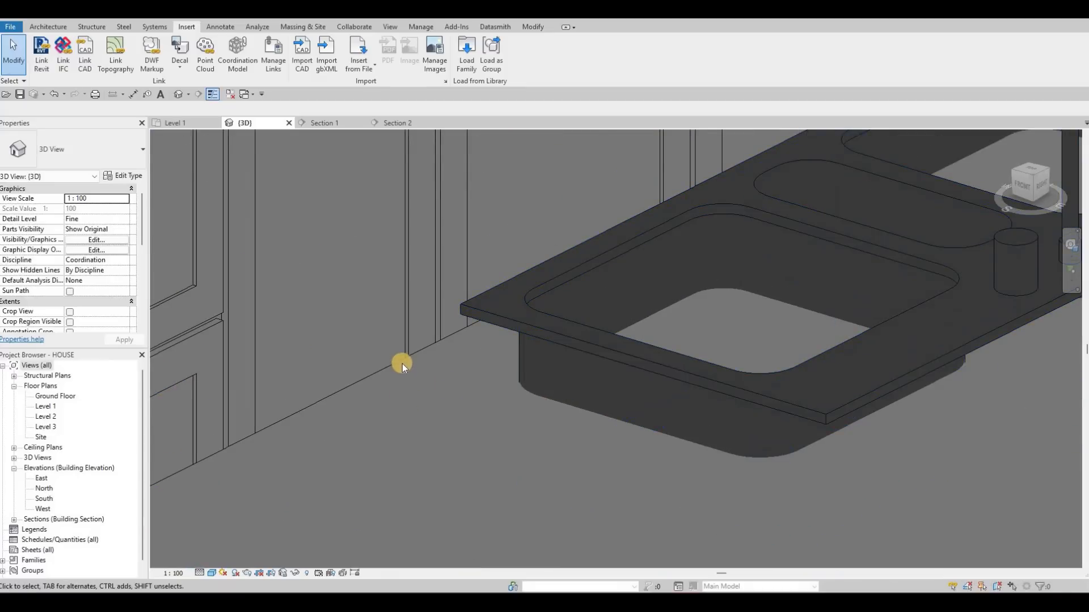
click(432, 370)
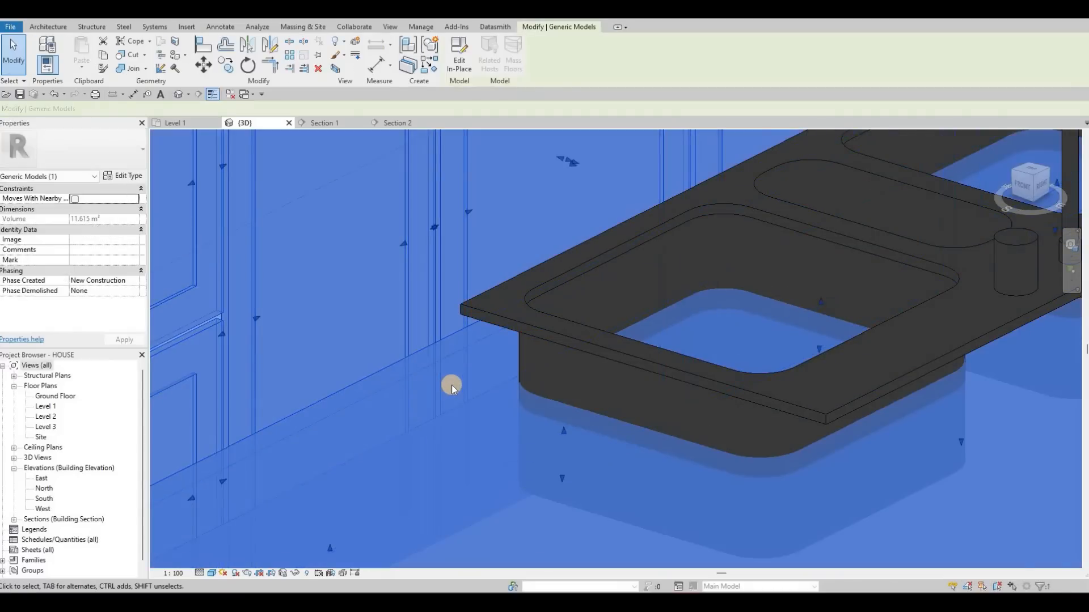
key(Escape)
key(Escape)
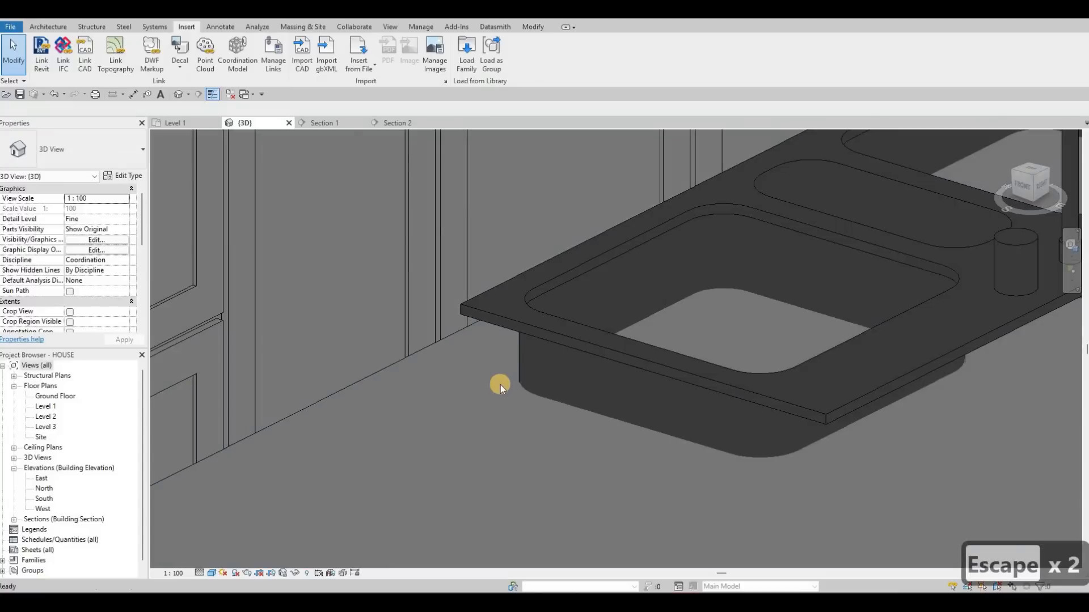
- Try to assign the sink a new host from the Level 1 plan
middle_drag(606, 351, 581, 346)
click(580, 346)
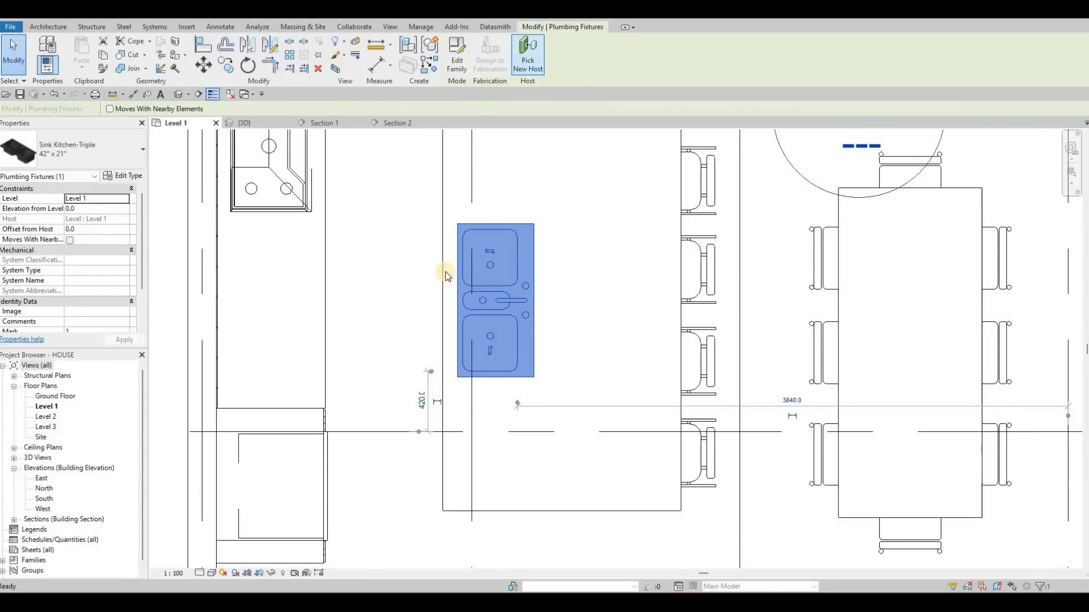
click(508, 135)
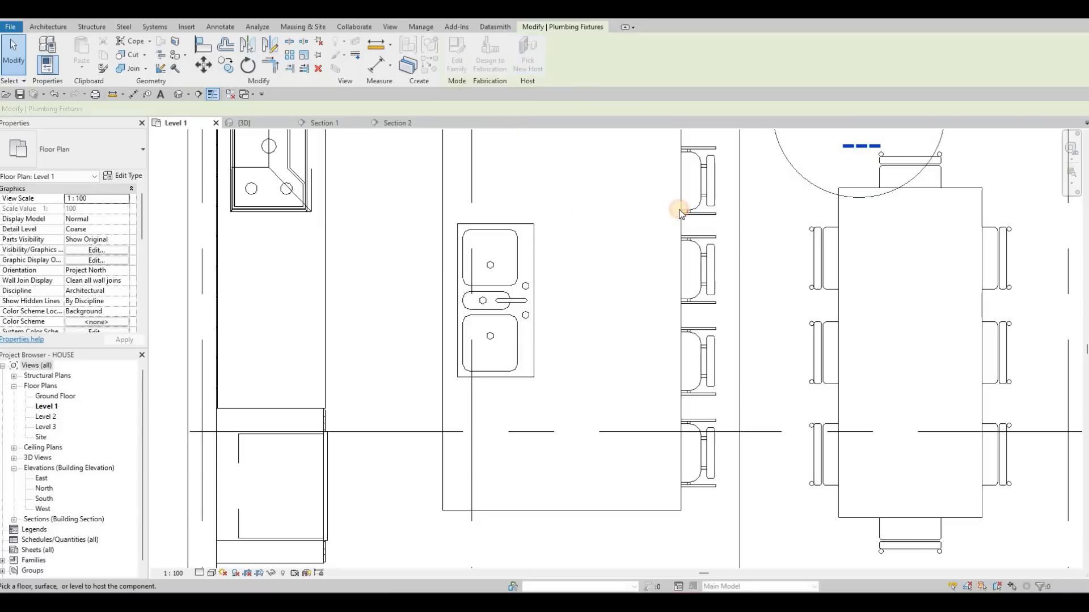
key(ctrl+Left)
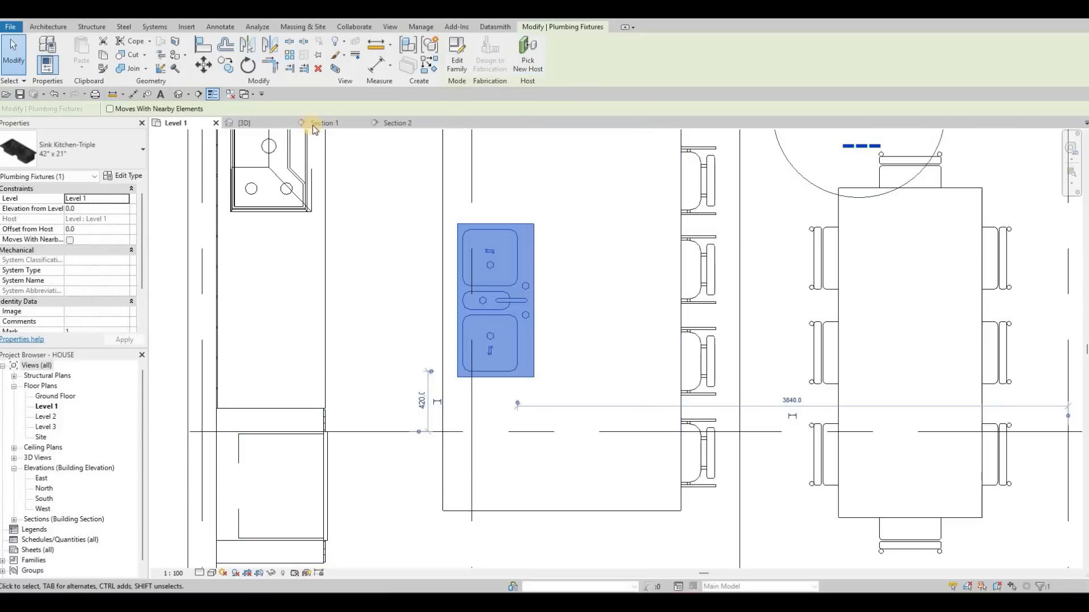
- Try to rehost the sink onto the island countertop in the 3D view, then cancel host picking
click(244, 123)
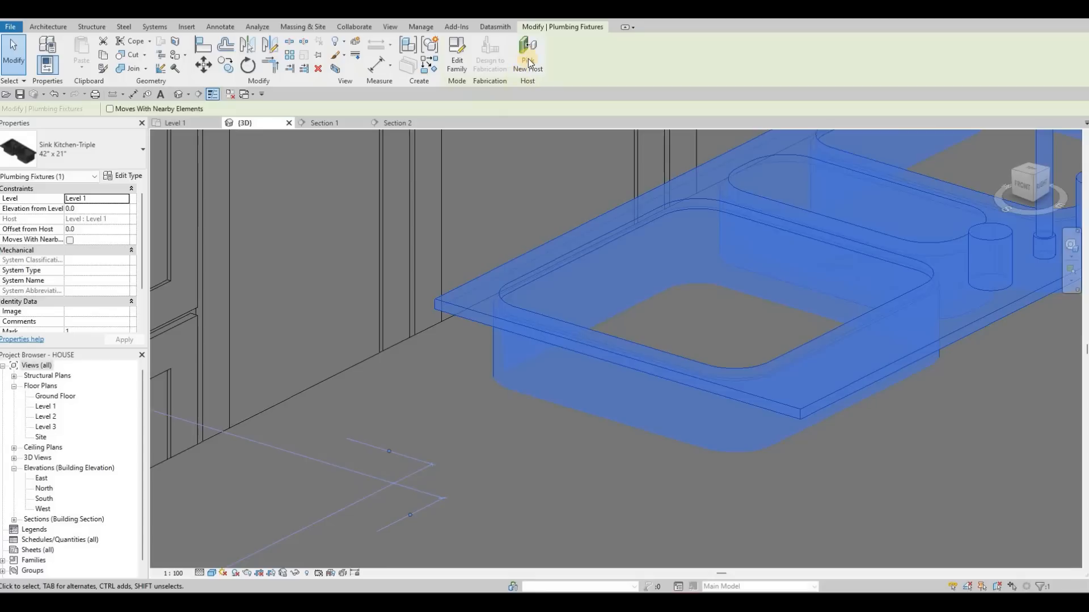
shift+middle_drag(544, 187, 466, 356)
click(467, 357)
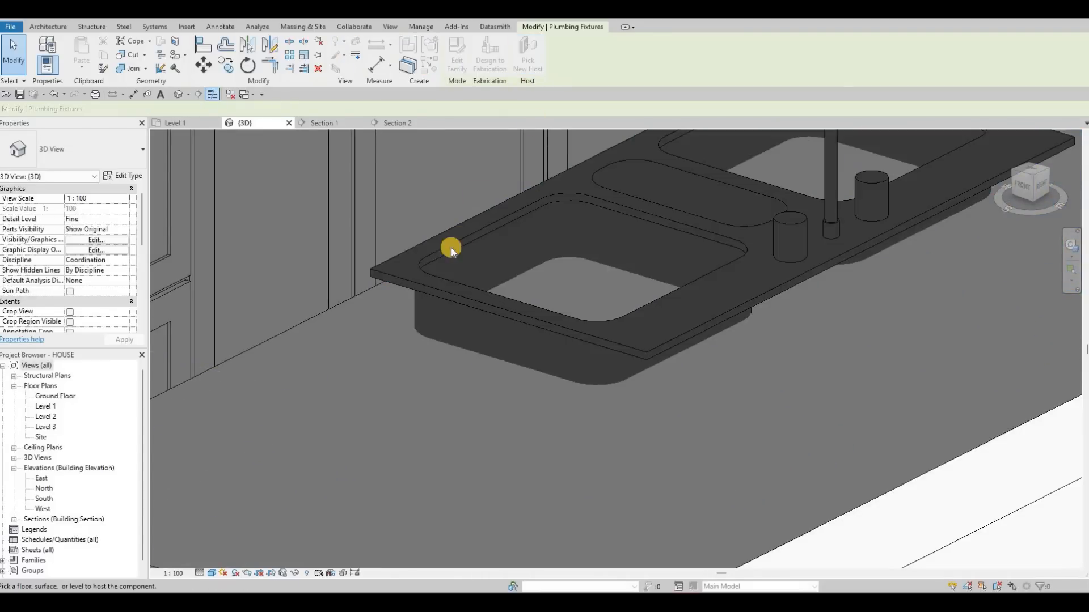
scroll(501, 310, down, 5)
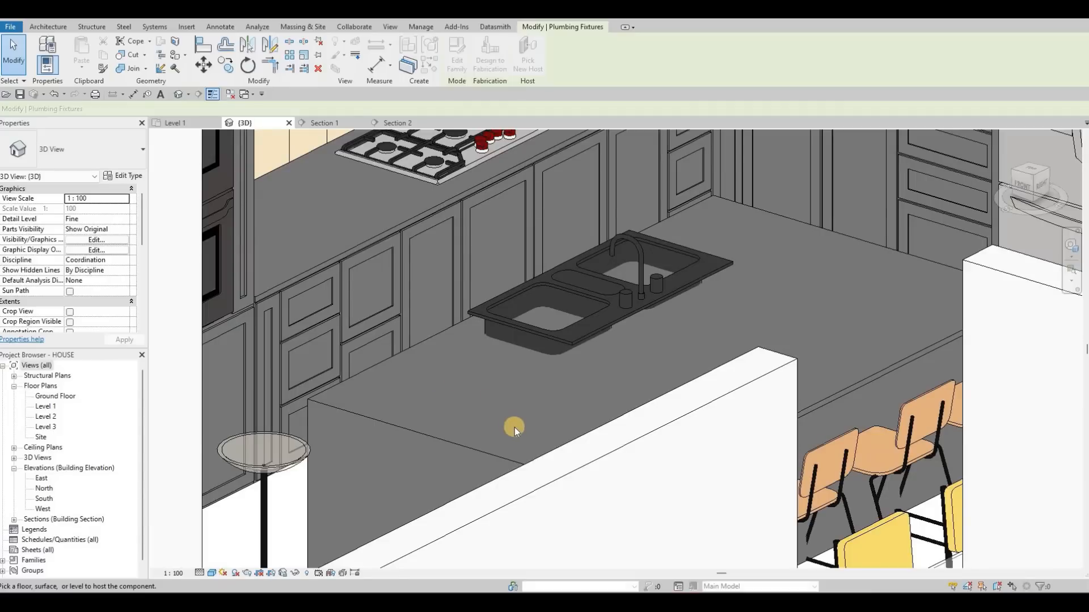
shift+middle_drag(514, 428, 546, 353)
click(522, 61)
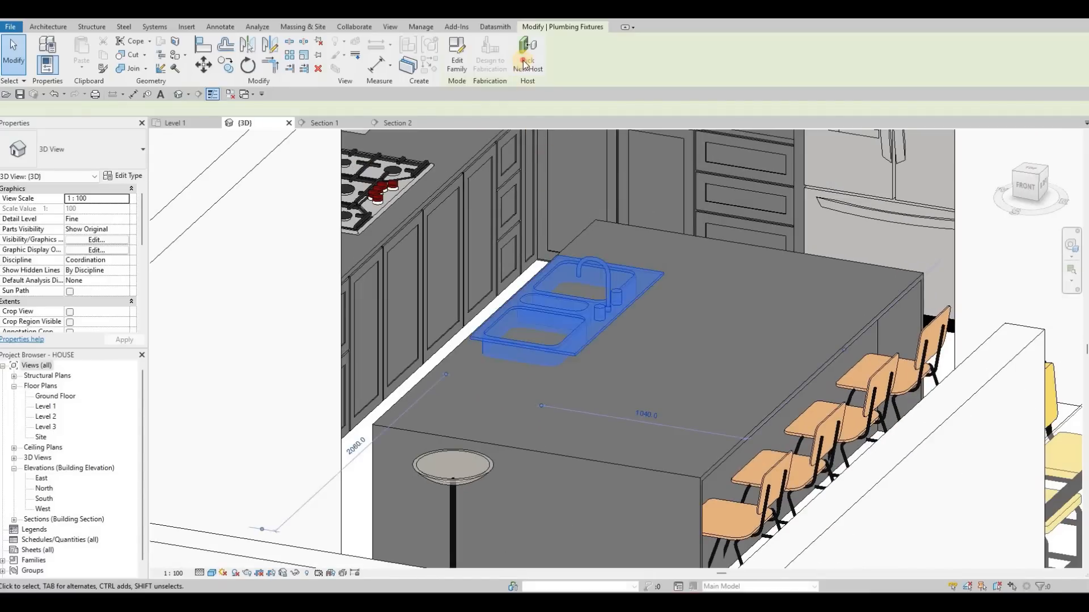
click(451, 365)
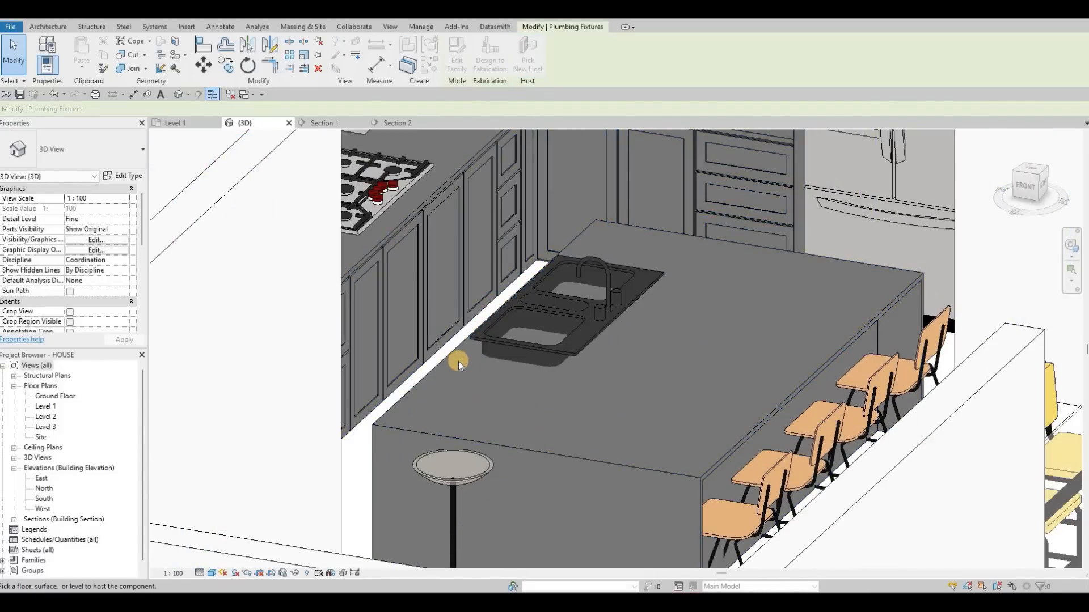
click(500, 332)
key(Escape)
key(Escape)
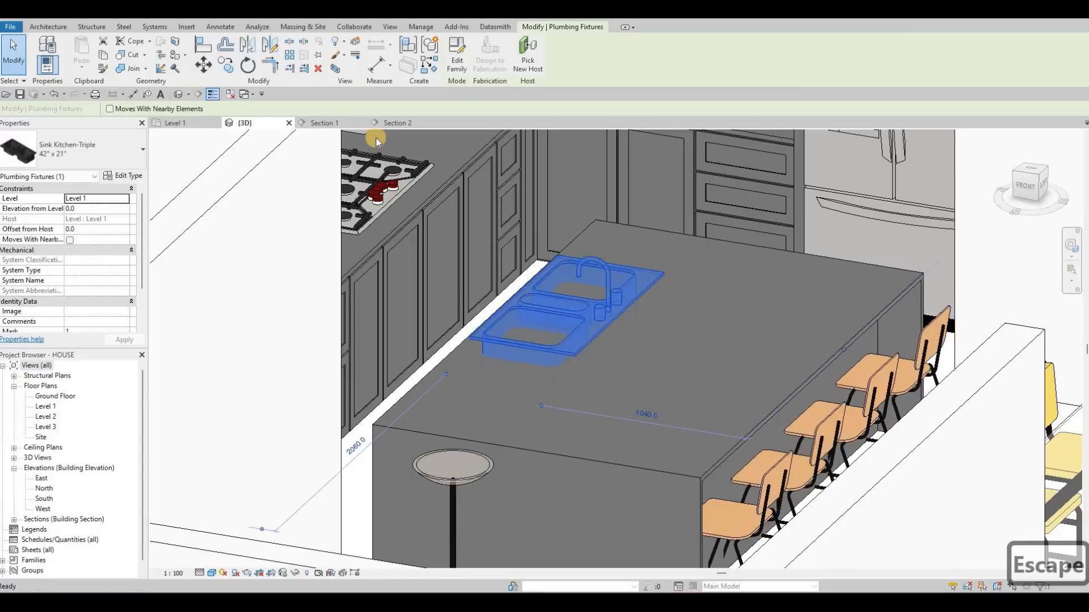
- Align the Sink Kitchen-Triple vertically in Section 1 so its rim rests on the island countertop
key(ctrl+Tab)
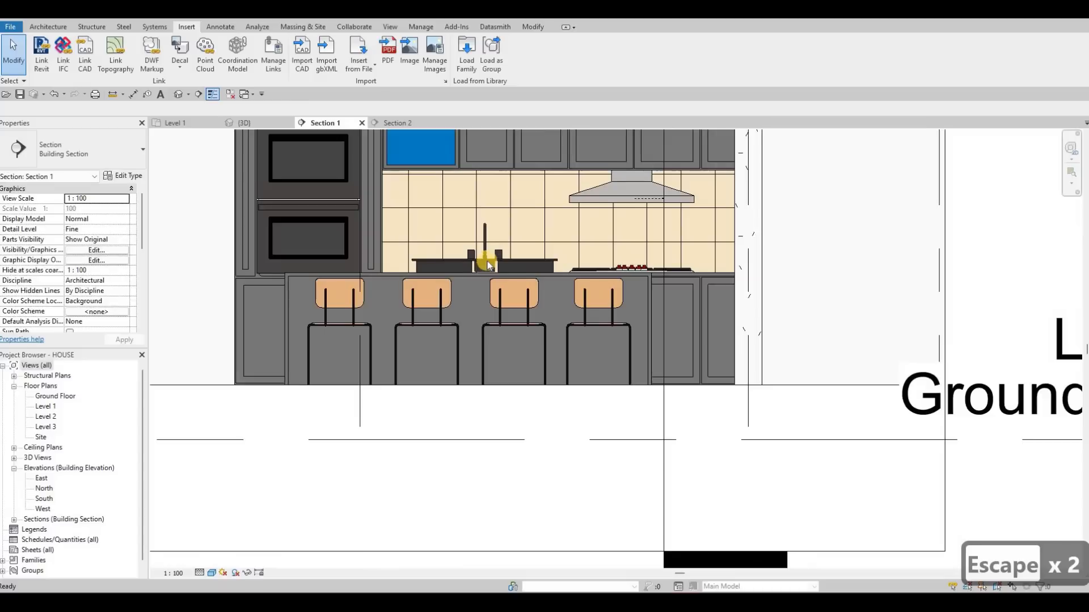
scroll(482, 264, up, 2)
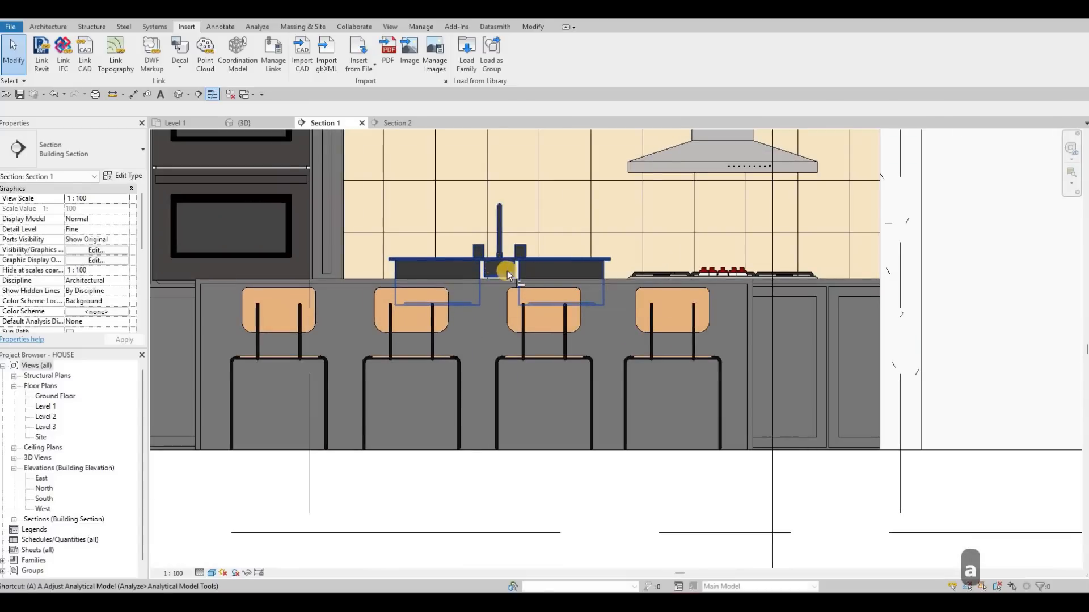
key(a)
key(l)
scroll(511, 281, up, 2)
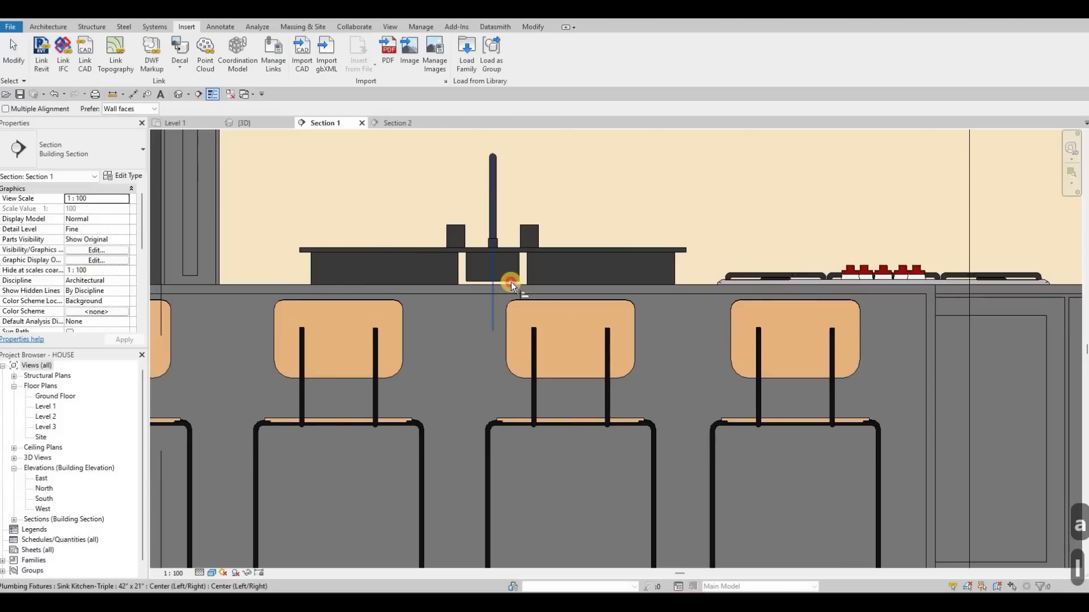
click(542, 264)
key(Escape)
key(Escape)
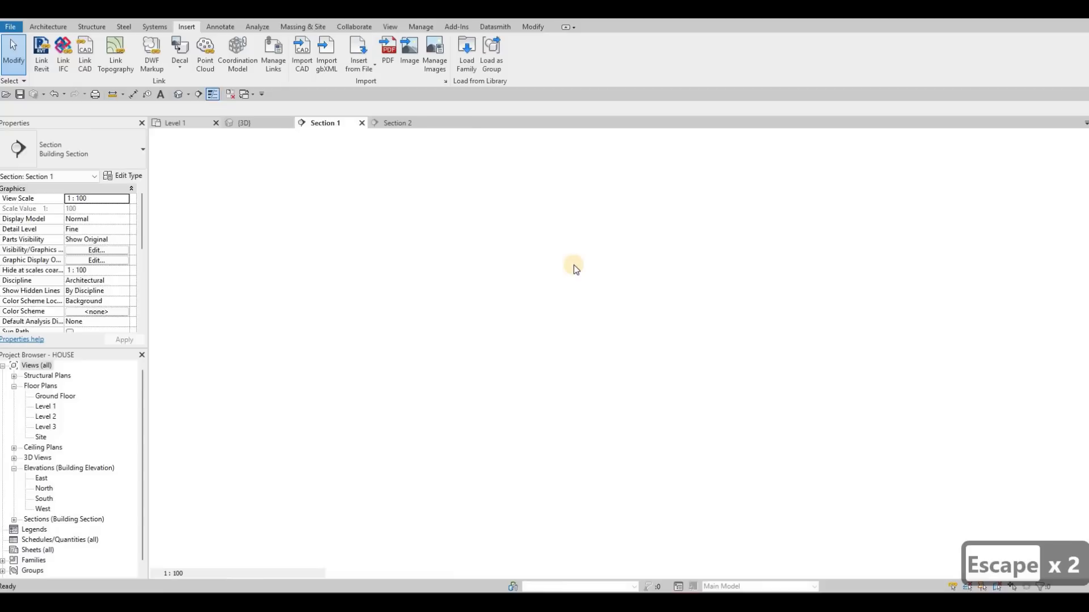
- Nudge the sink about 60 mm down the island's length in the Level 1 plan
middle_drag(572, 246, 583, 253)
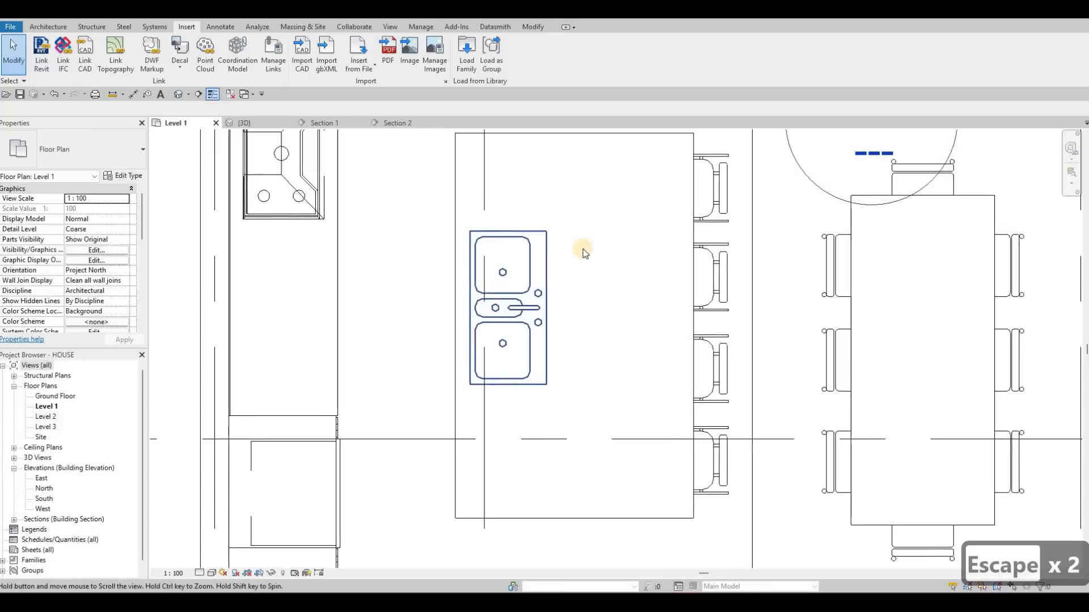
scroll(575, 256, down, 2)
middle_drag(559, 300, 568, 254)
click(568, 255)
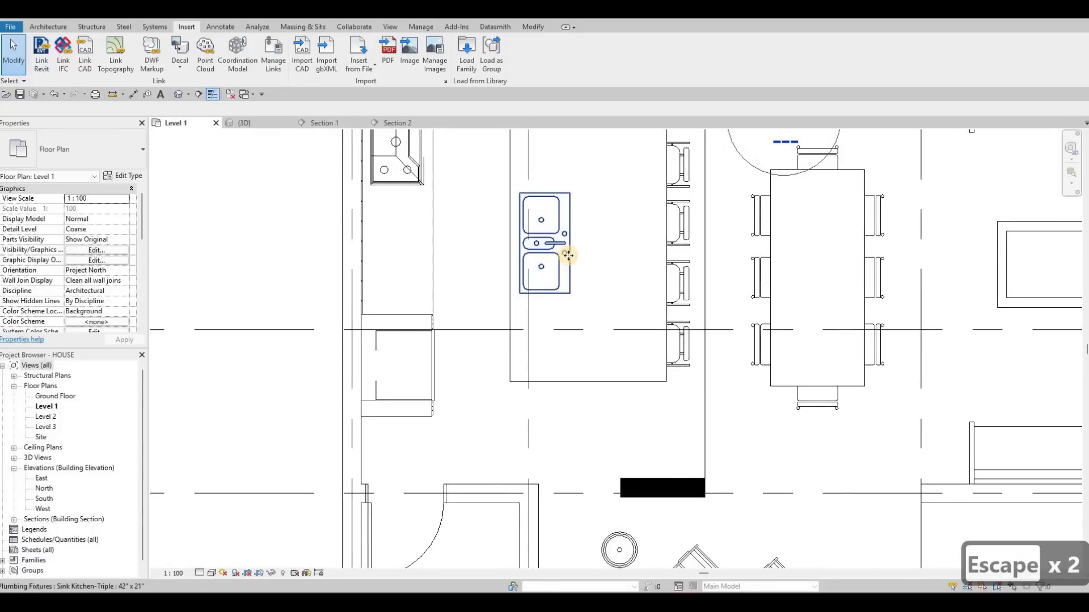
scroll(567, 253, up, 2)
key(Down)
key(Down)
key(Down)
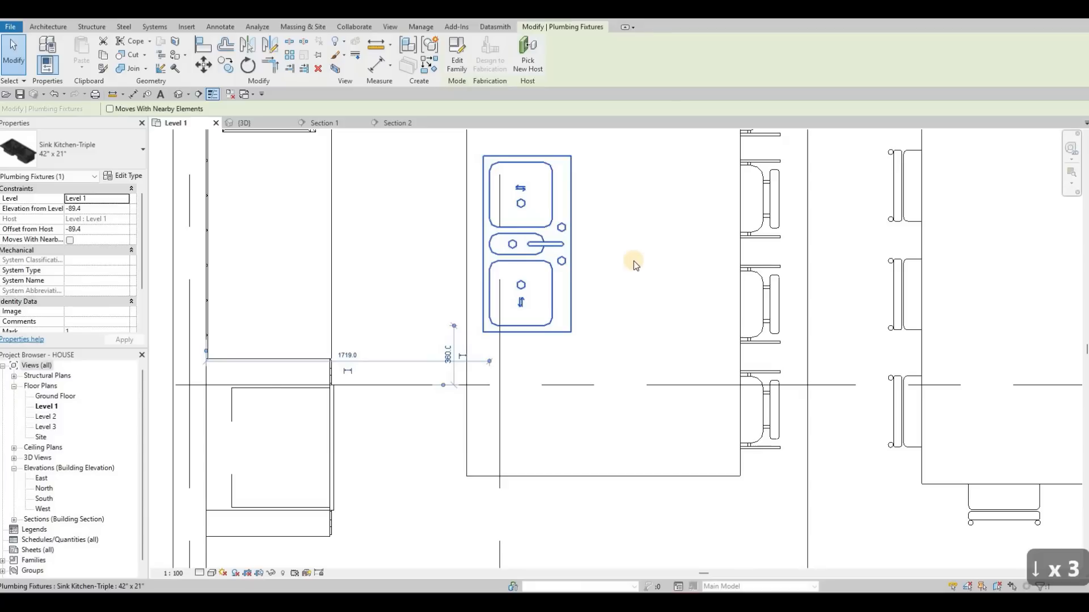
middle_drag(594, 260, 615, 262)
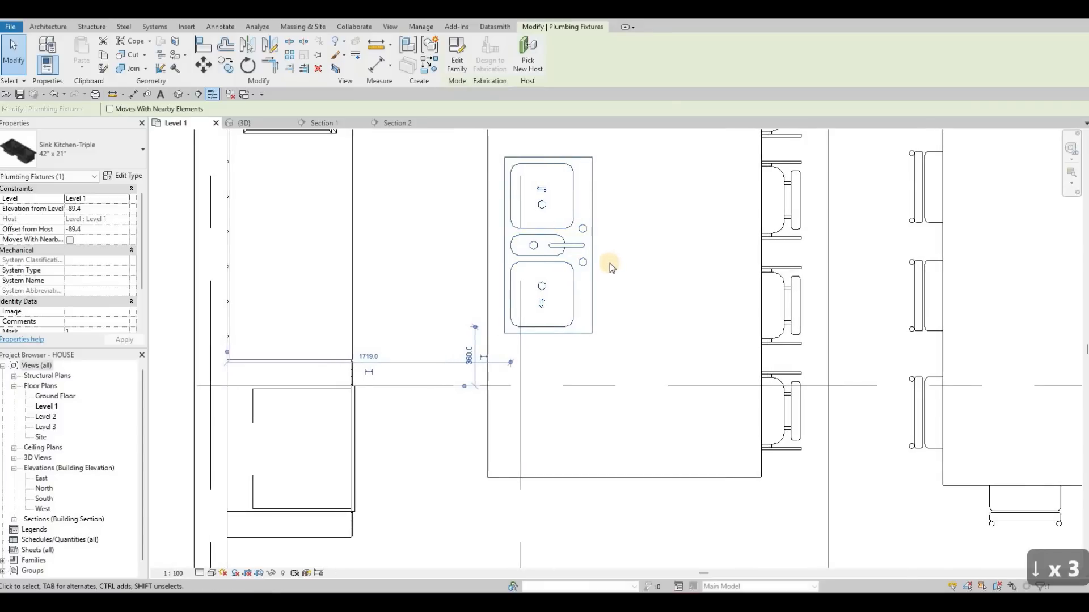
- Try the sink slightly closer to the island's cabinet-side edge, then return it to its previous position
key(Left)
key(Left)
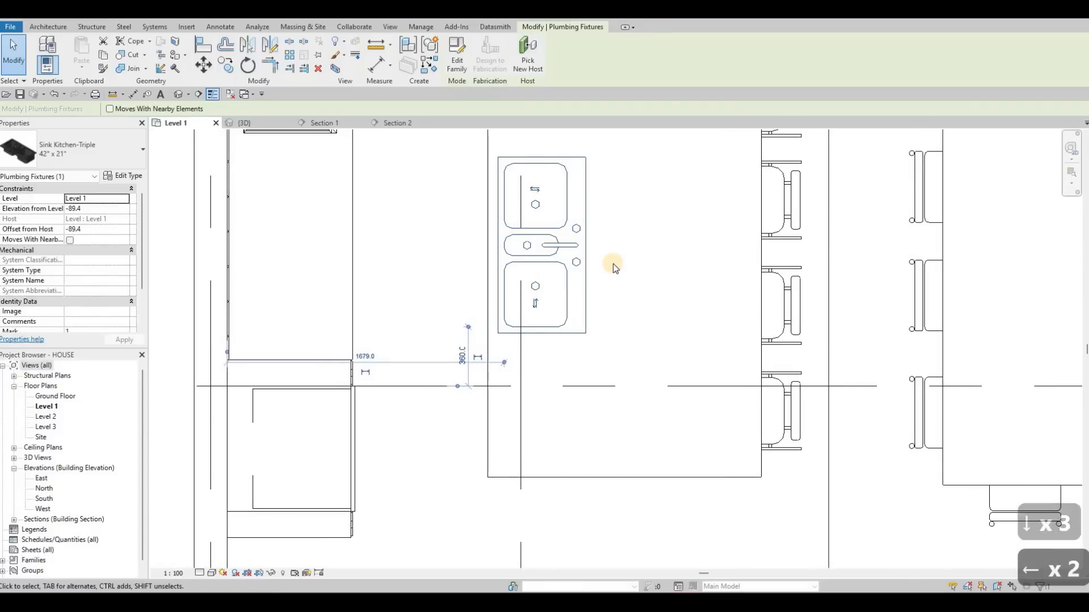
key(Right)
key(Right)
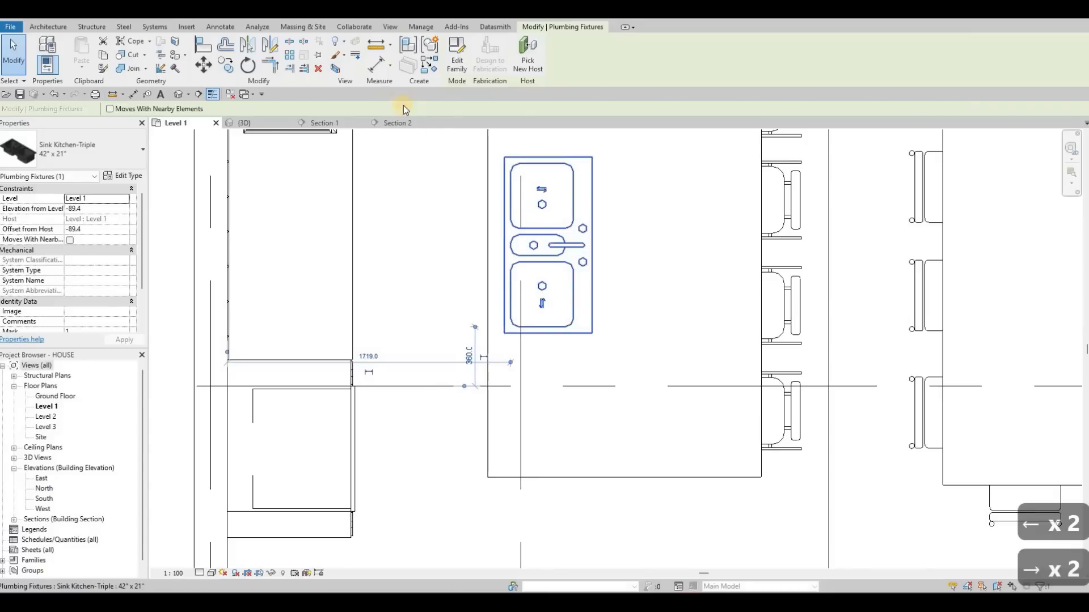
- Inspect in the 3D view how the sink's basins meet the solid island countertop, then return to Level 1
middle_drag(418, 106, 430, 150)
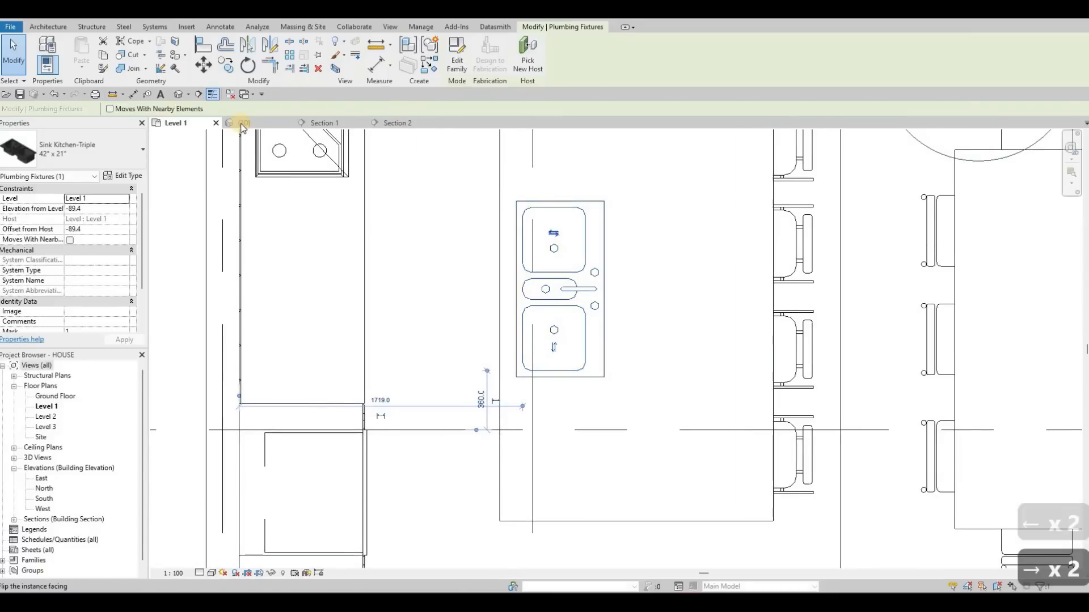
key(ctrl+Tab)
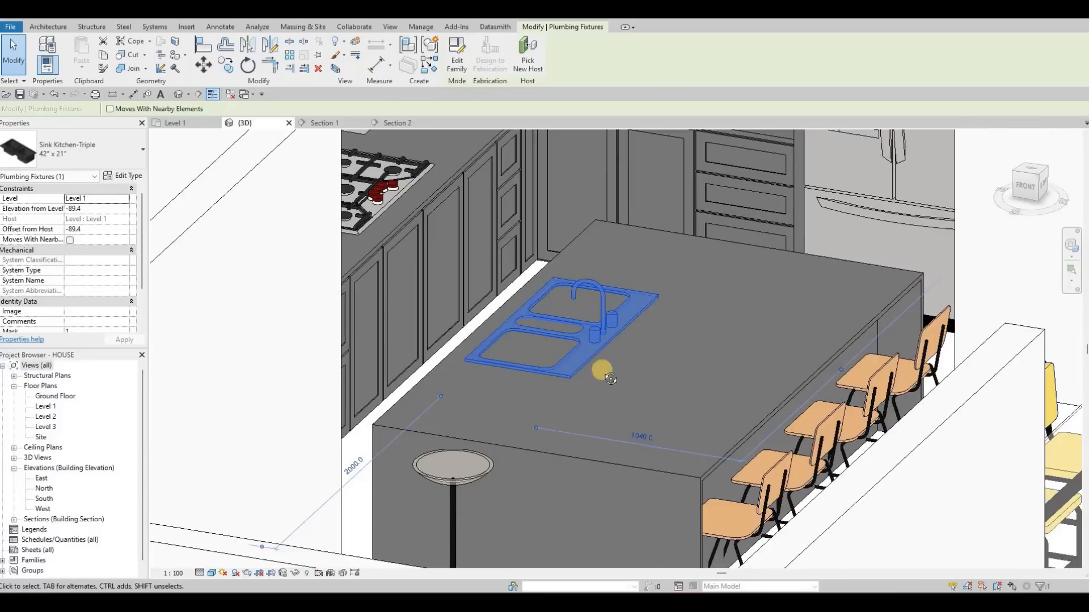
shift+middle_drag(571, 362, 523, 278)
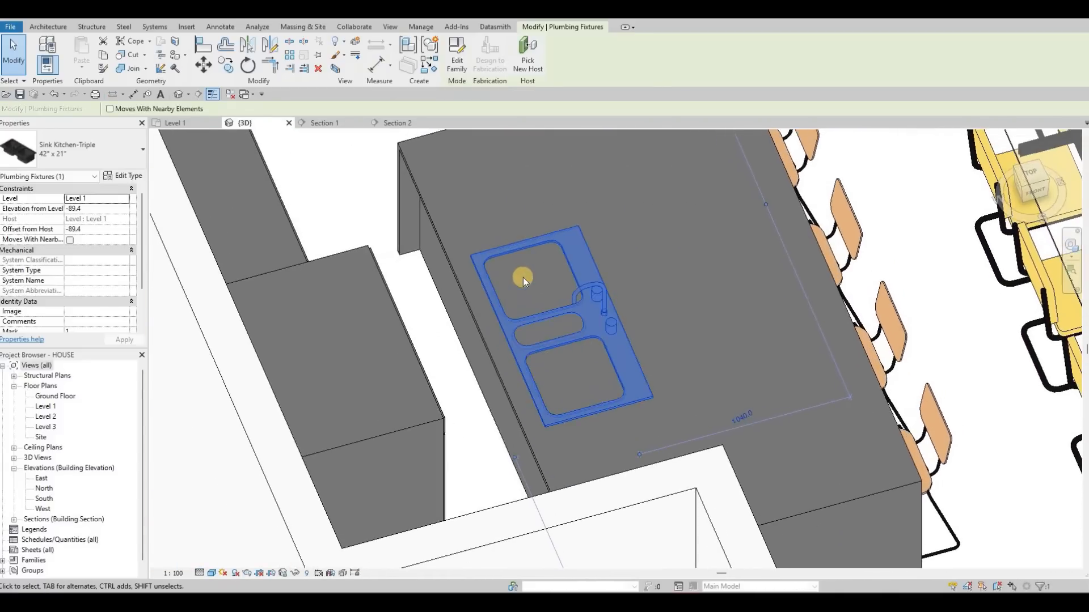
scroll(573, 352, up, 2)
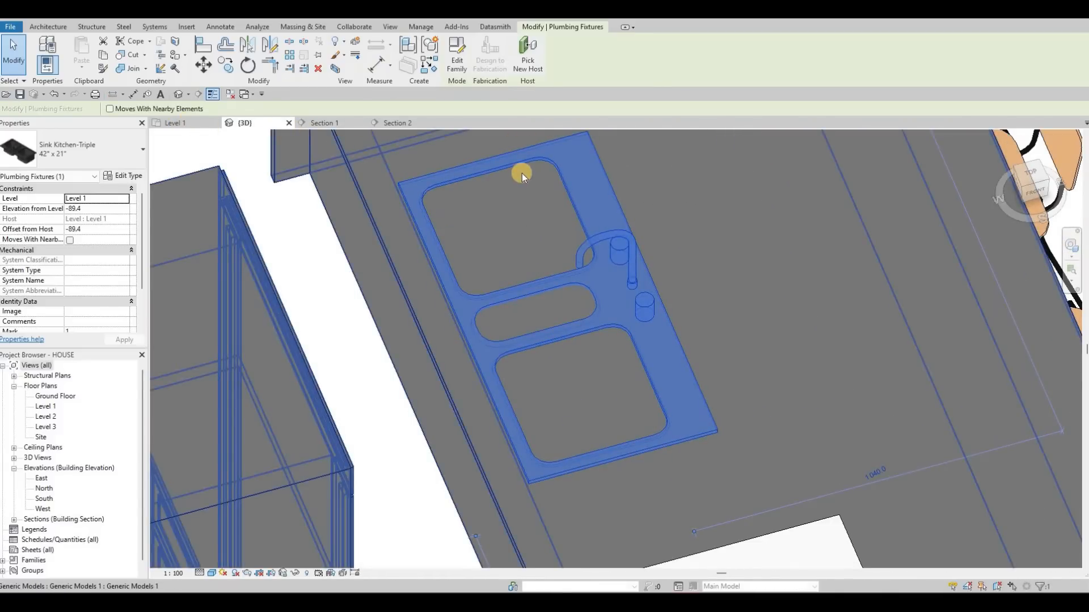
key(ctrl+Tab)
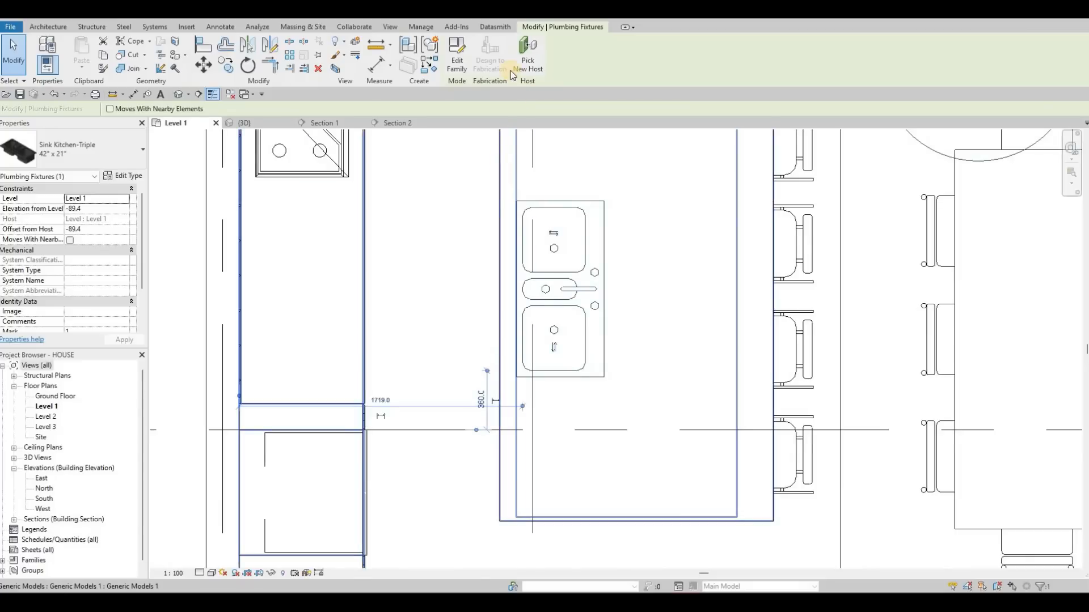
- Nudge the sink about 20 mm toward the chairs in the Level 1 plan
click(504, 164)
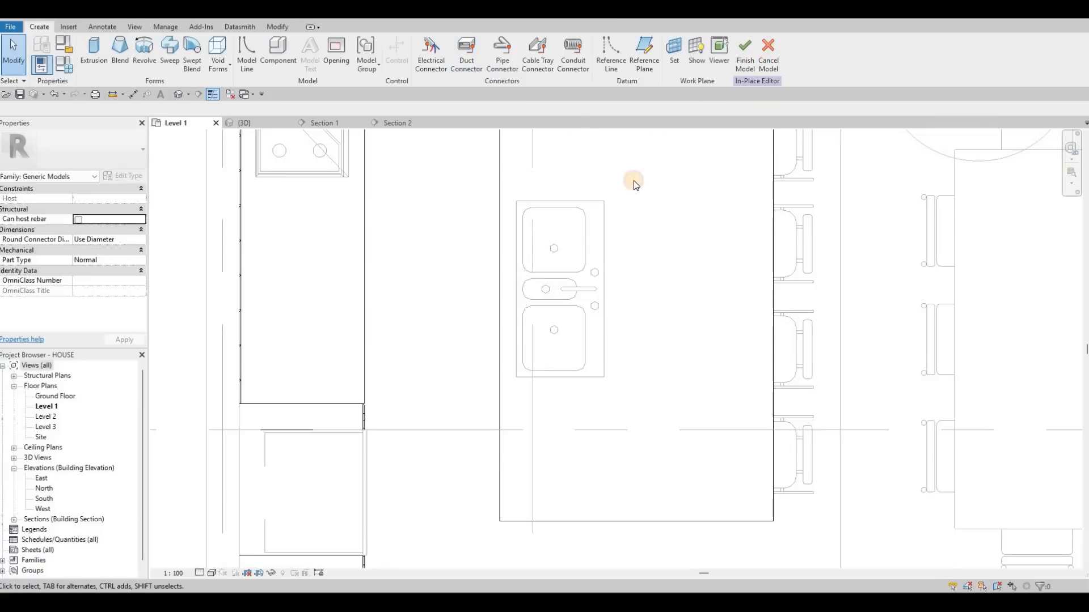
key(Escape)
click(605, 213)
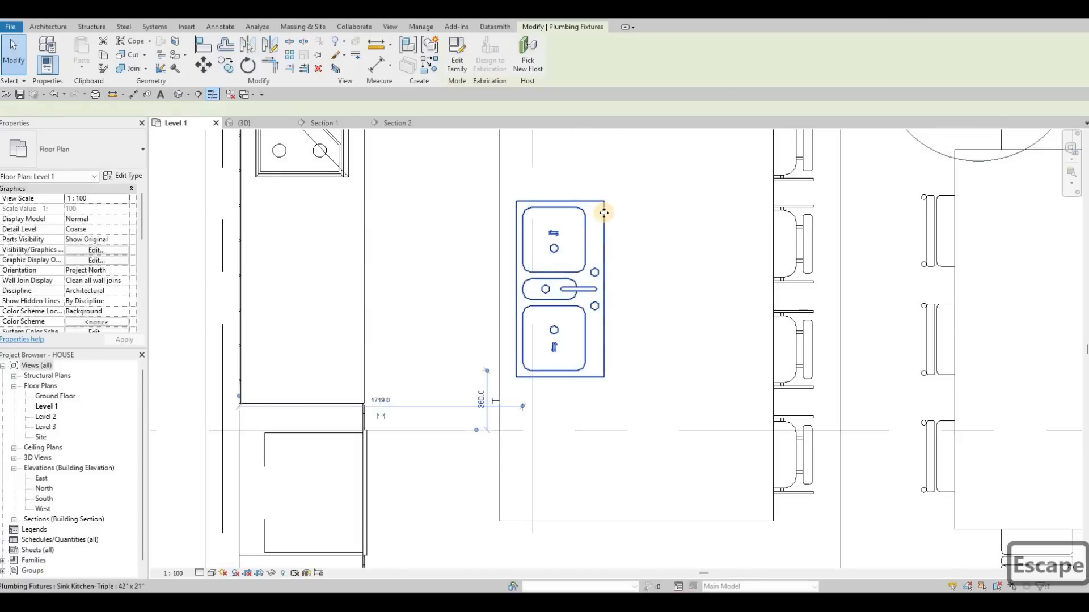
key(Right)
key(Right)
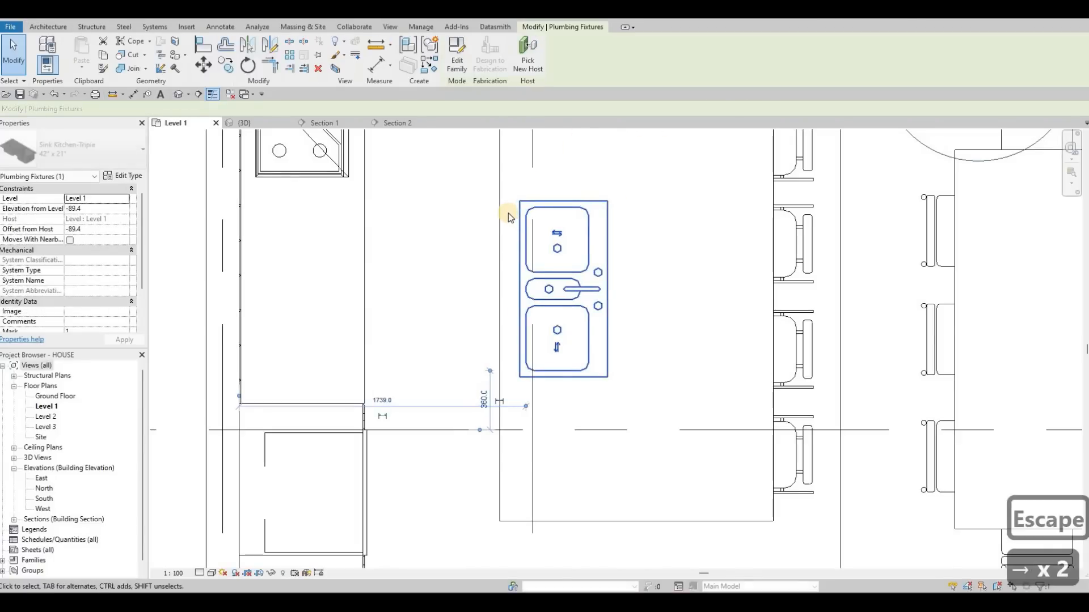
click(500, 213)
click(519, 226)
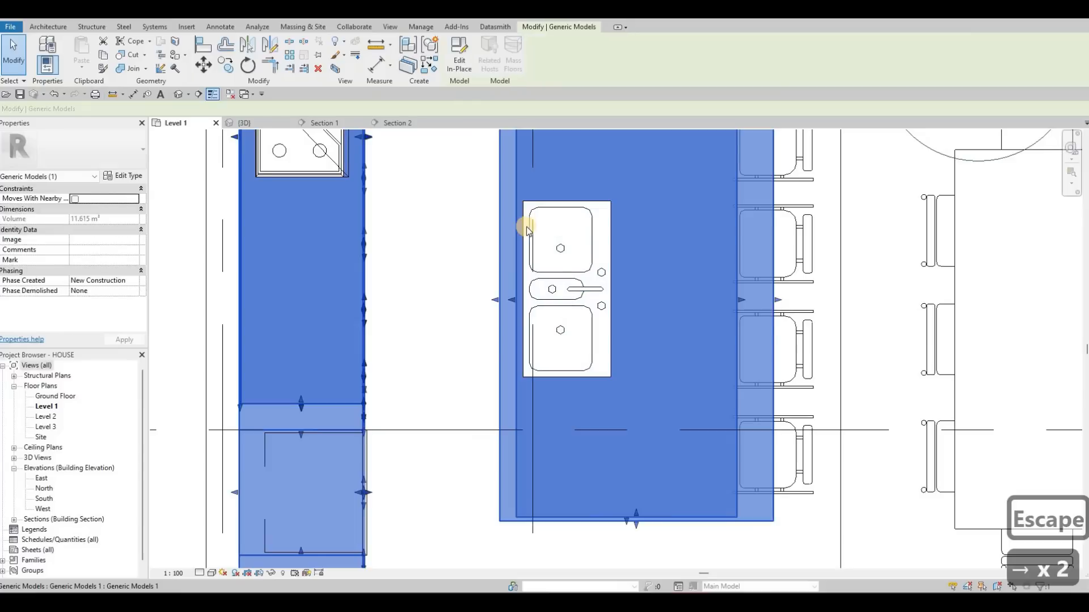
click(526, 227)
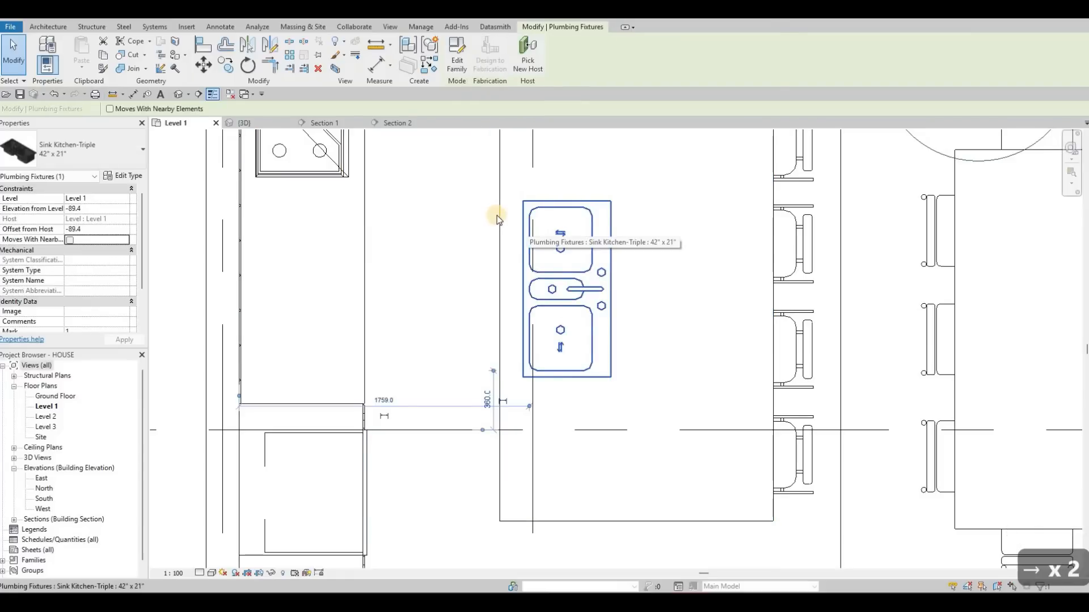
key(Left)
- Edit the kitchen generic model in place and start a rectangular Void Extrusion with the island countertop's top face as its work plane
click(513, 243)
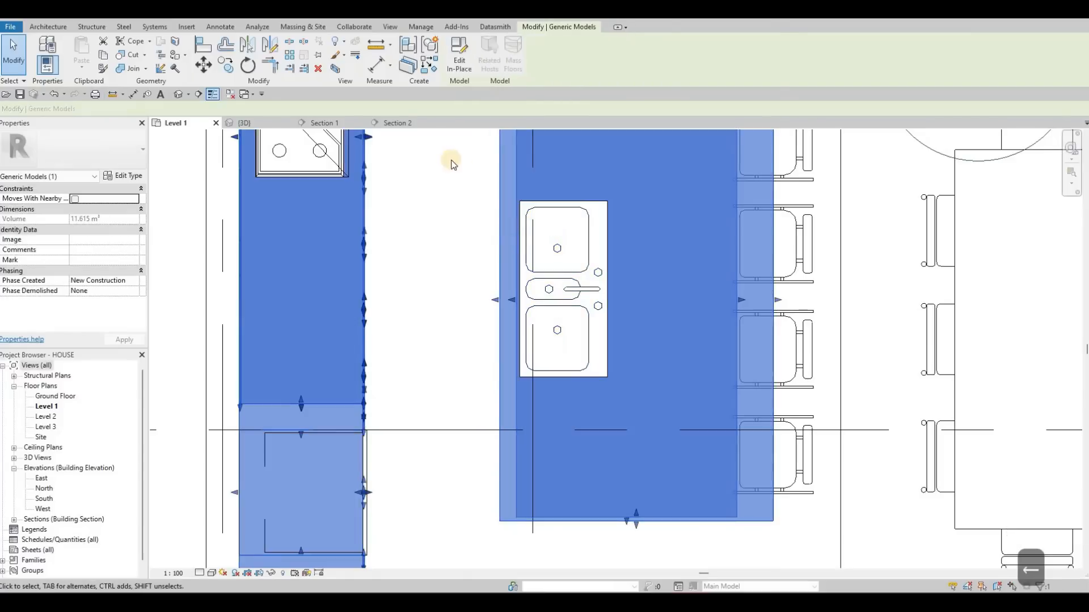
scroll(486, 167, up, 2)
scroll(487, 167, down, 2)
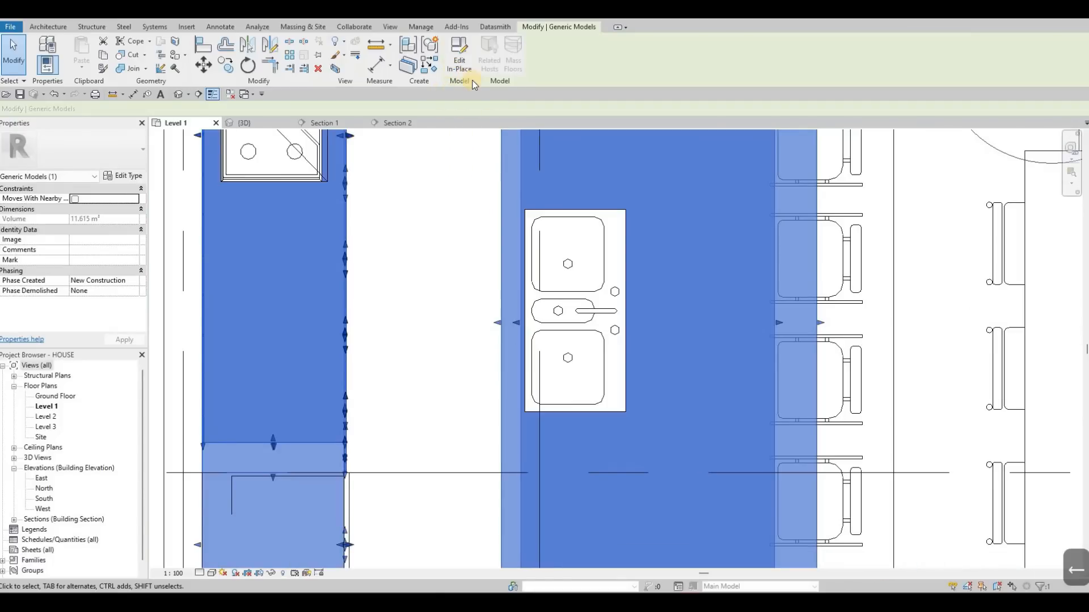
click(459, 57)
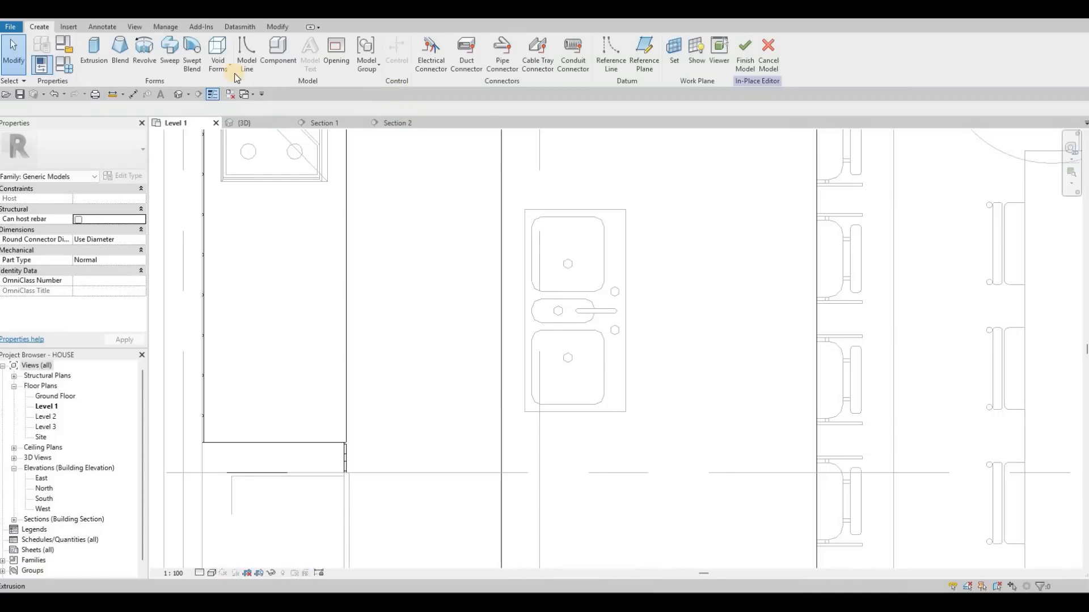
click(221, 65)
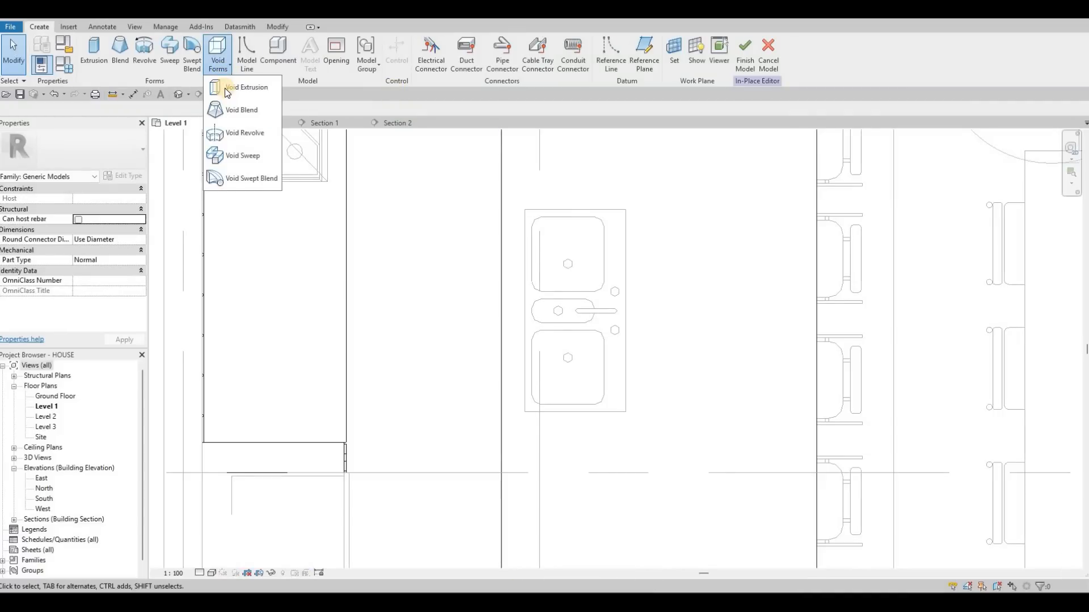
click(225, 87)
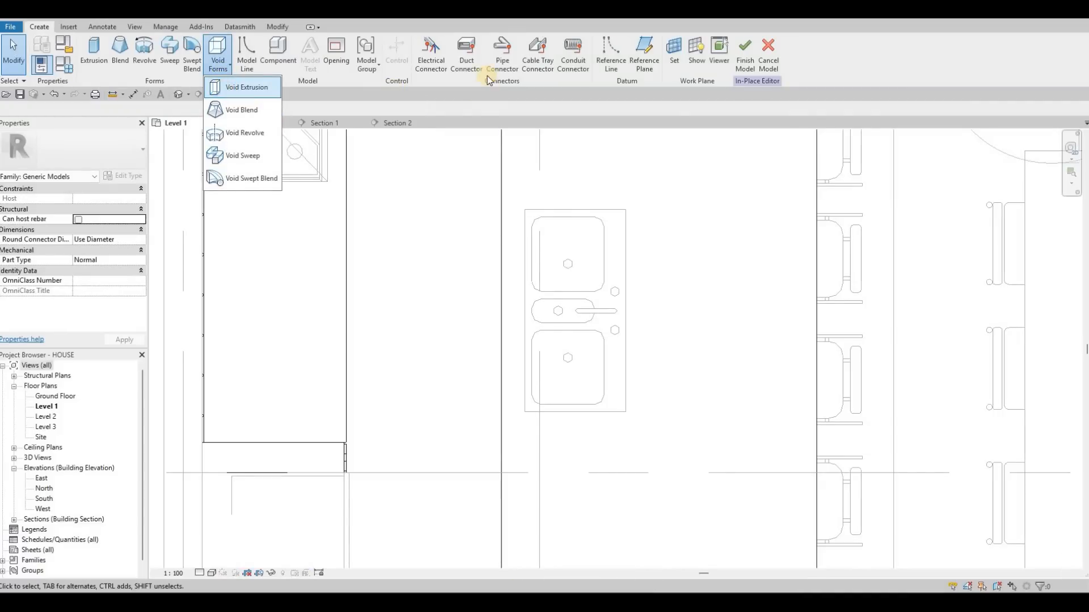
click(491, 60)
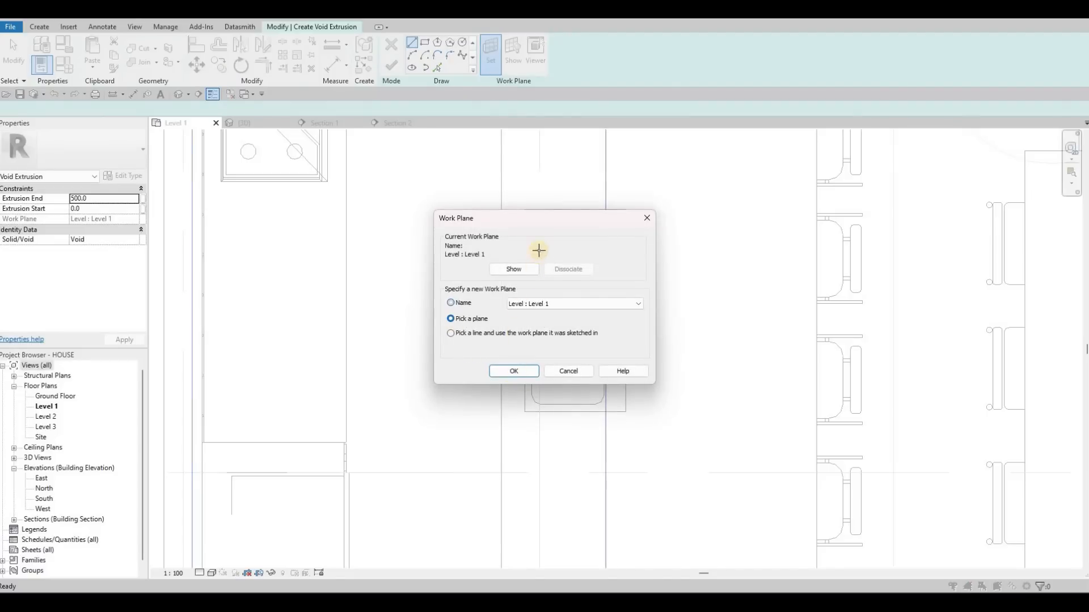
key(Return)
scroll(482, 187, up, 2)
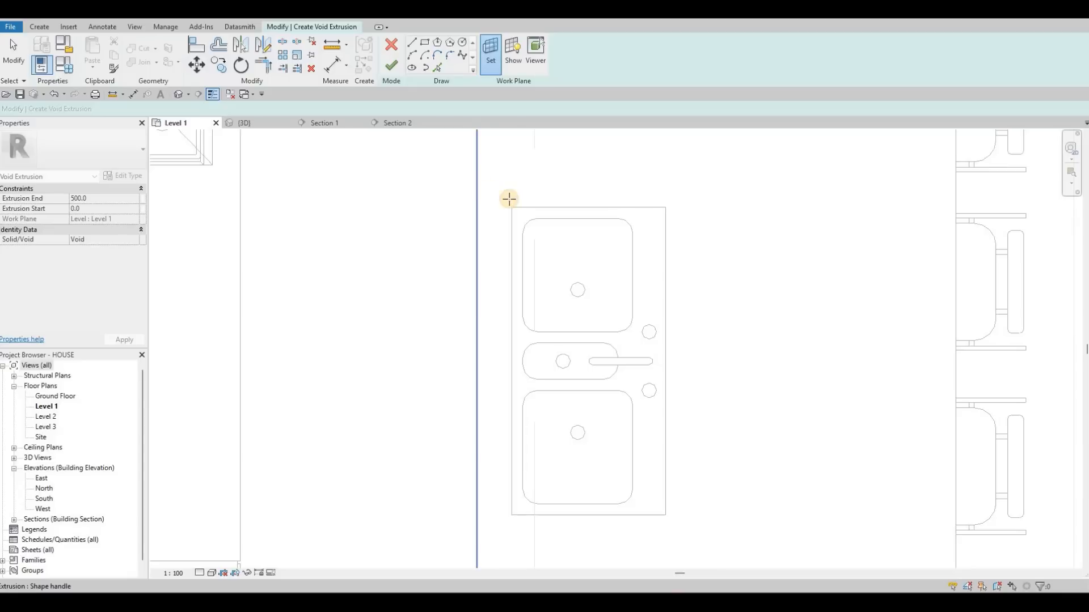
key(Tab)
click(349, 148)
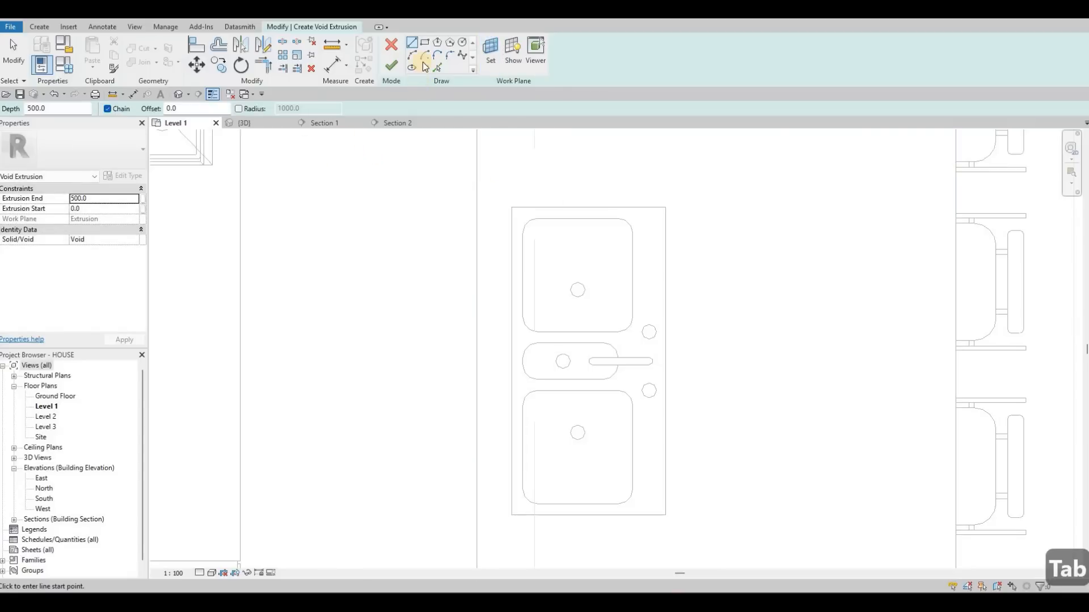
- Sketch a rectangle about 400 by 1020 mm enclosing the three sink basins and finish the void extrusion
scroll(518, 216, up, 4)
click(532, 217)
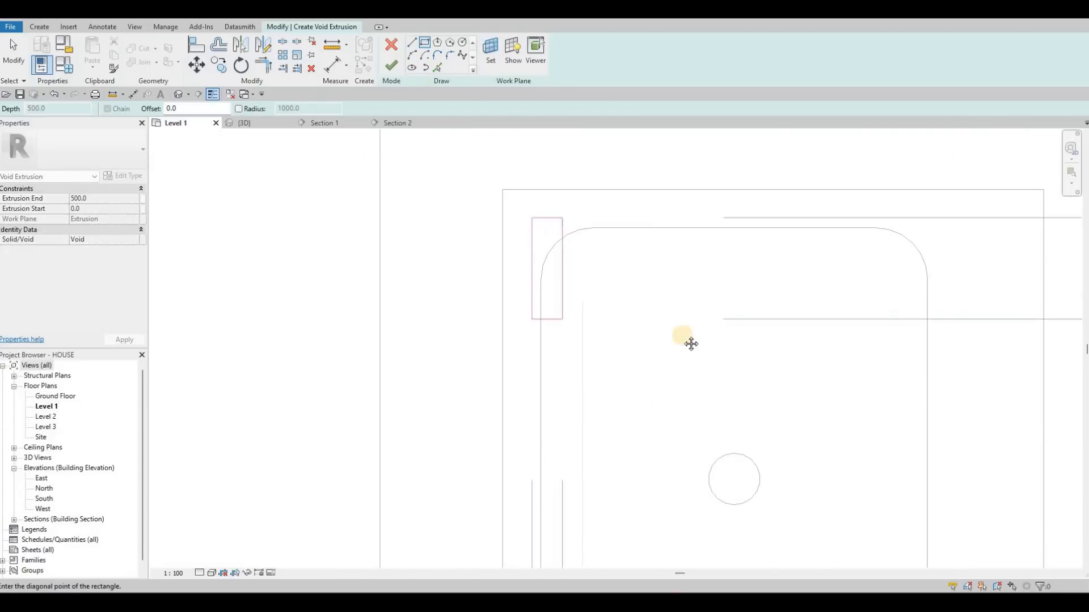
middle_drag(690, 344, 640, 324)
scroll(640, 323, down, 4)
middle_drag(695, 442, 685, 252)
scroll(685, 252, down, 1)
middle_drag(731, 528, 707, 454)
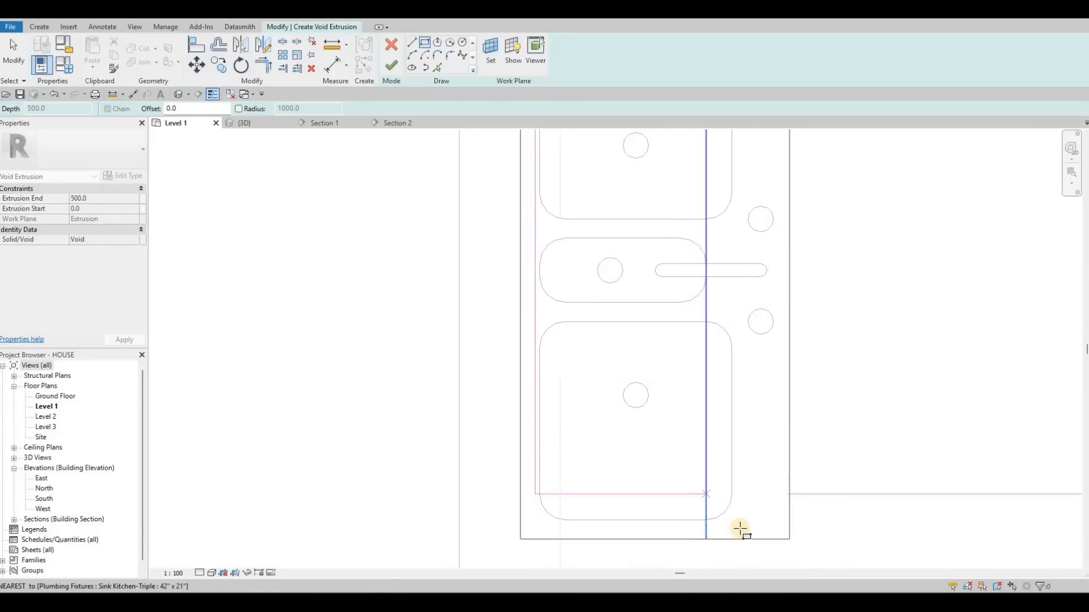
click(737, 530)
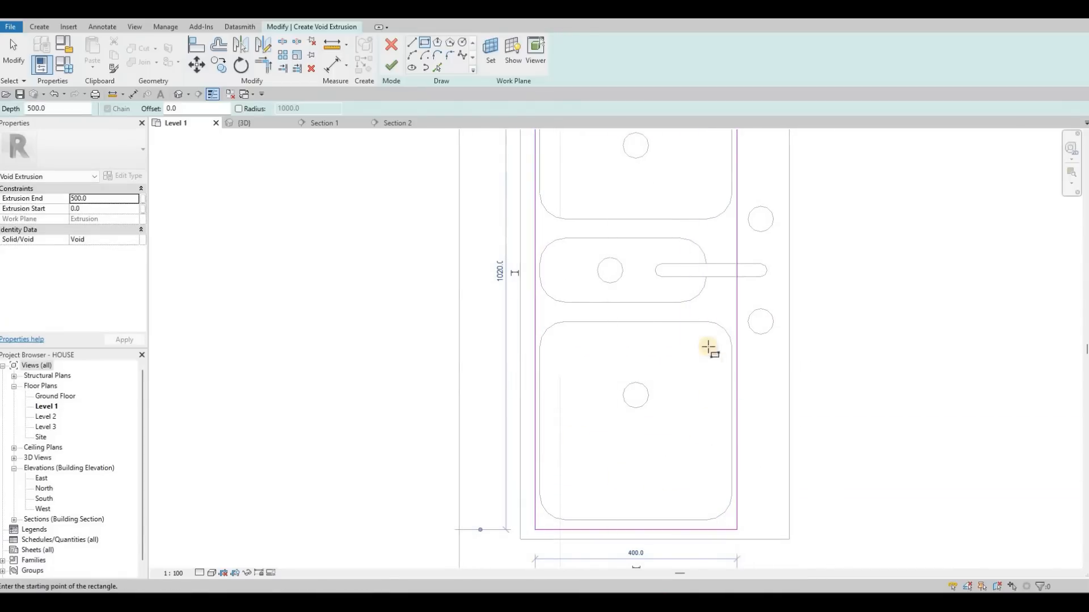
middle_drag(602, 302, 624, 390)
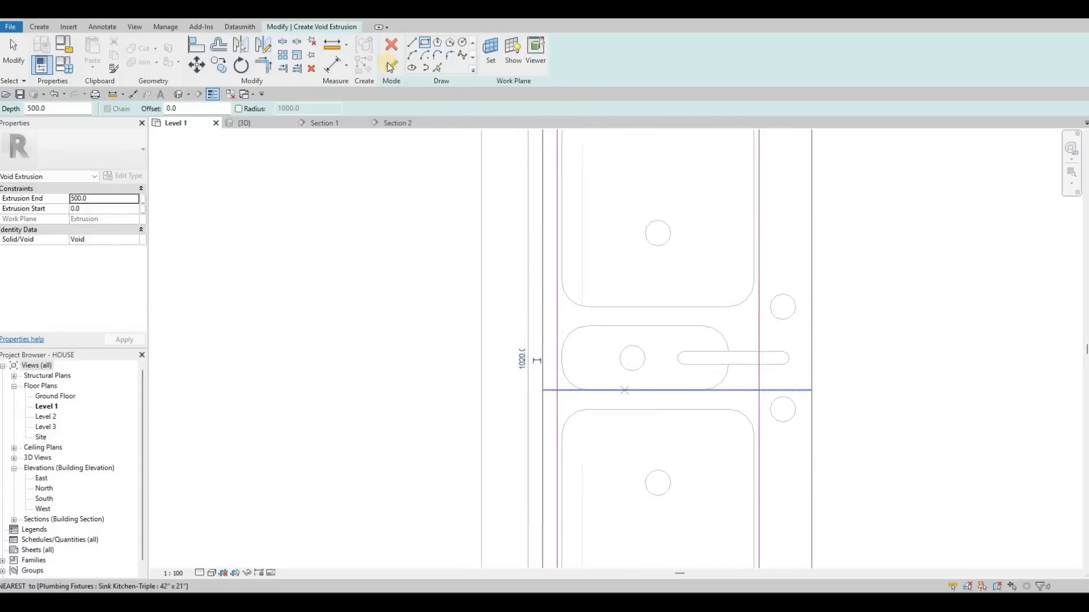
mouse_move(583, 227)
middle_down()
mouse_move(578, 290)
mouse_move(568, 260)
middle_up()
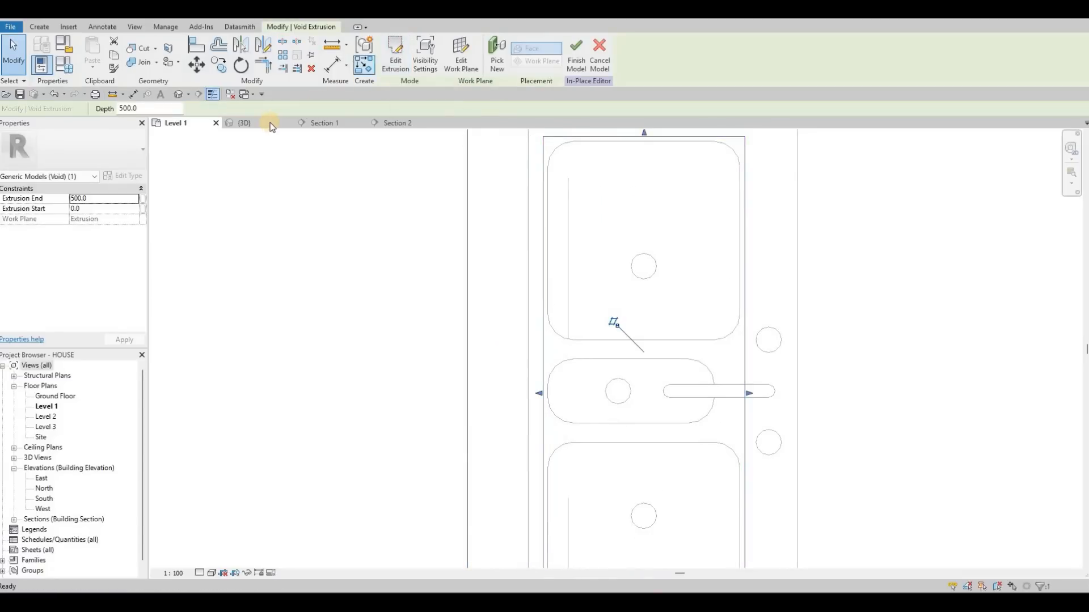
- Stretch the void extrusion down through the island countertop in the 3D view to an extrusion start of about -184.1
key(ctrl+Tab)
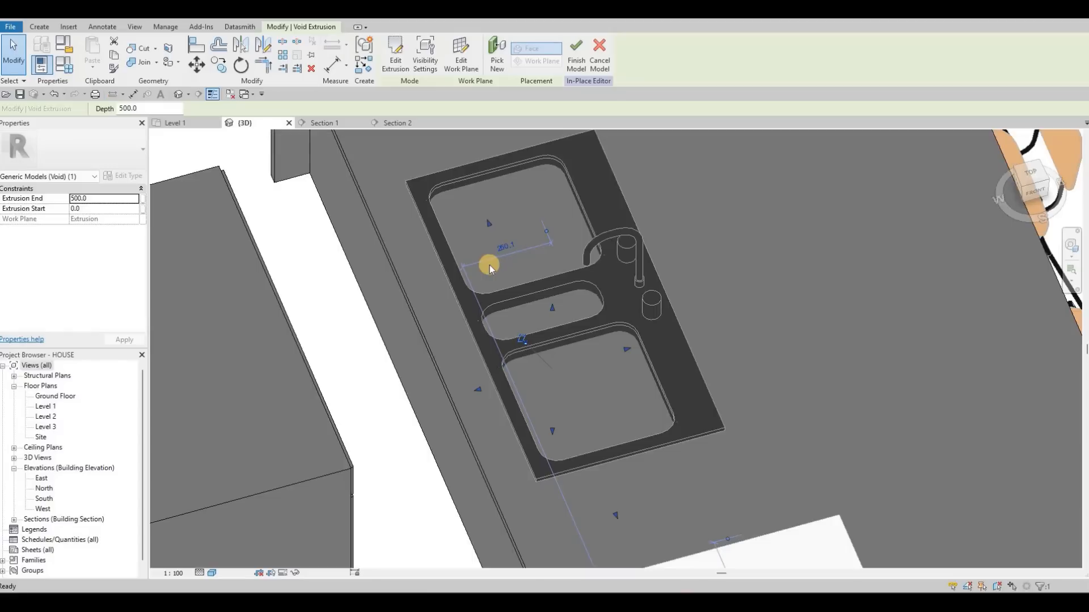
shift+middle_drag(371, 247, 543, 277)
scroll(544, 277, up, 1)
drag(543, 273, 553, 316)
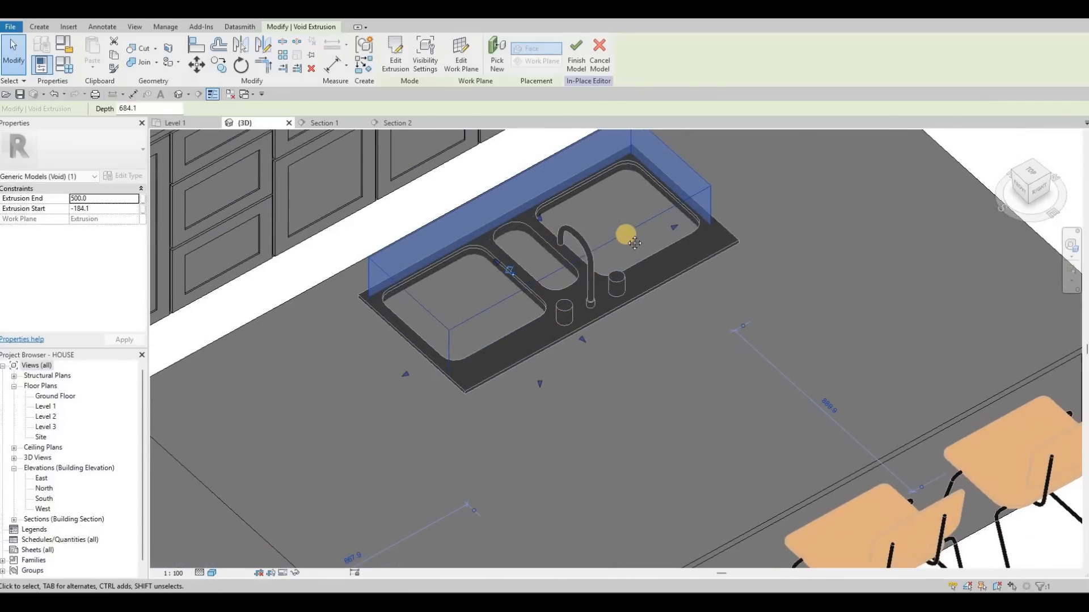
- Stretch the void extrusion at the sink to an extrusion start of about -118.8 and finish editing its shape
shift+middle_drag(589, 258, 544, 192)
drag(544, 191, 541, 402)
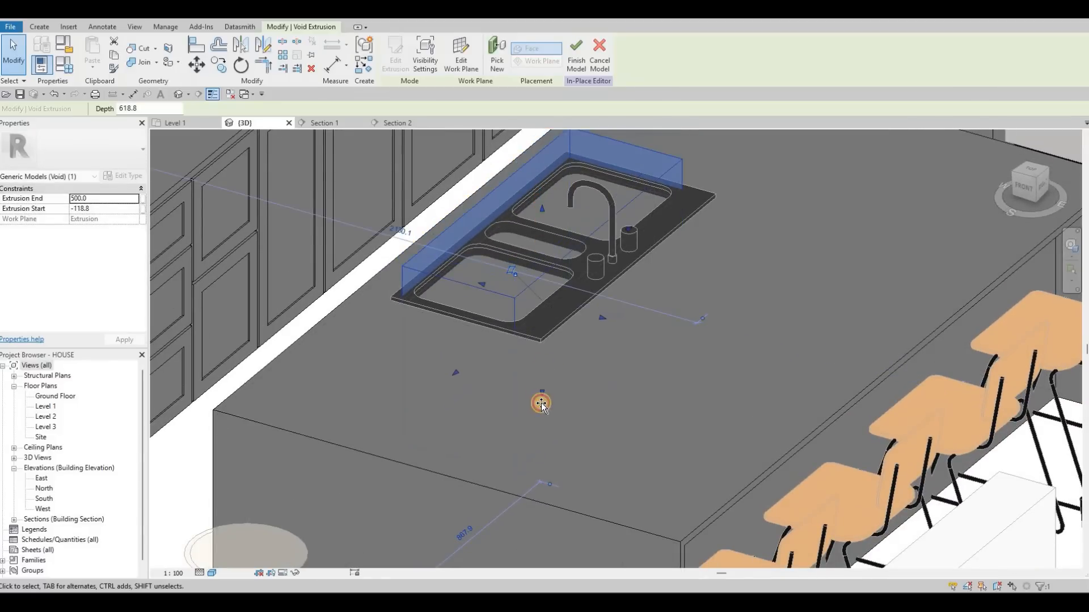
drag(371, 260, 434, 419)
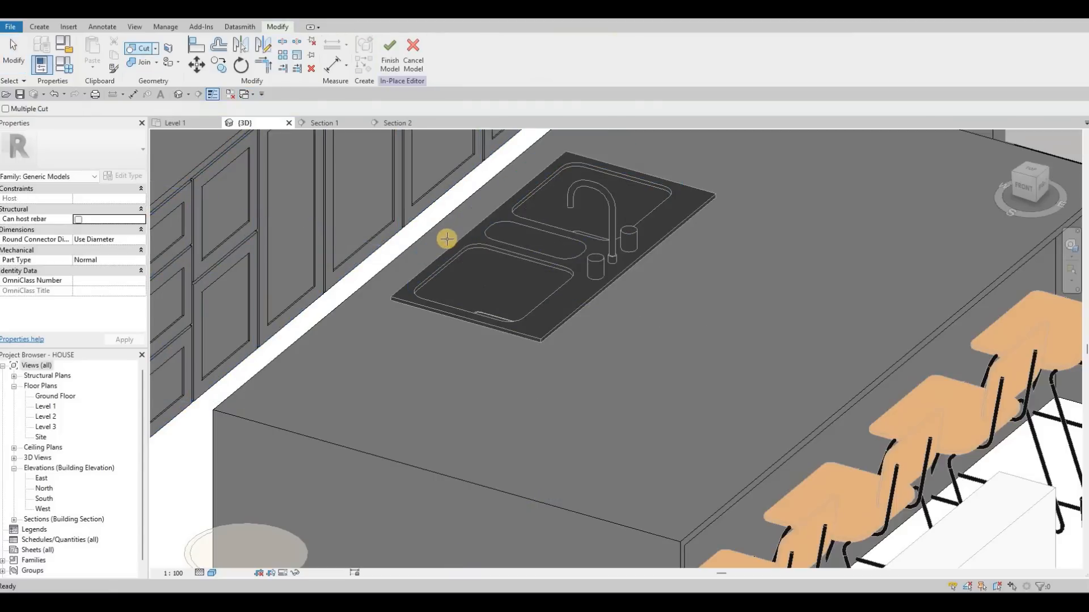
- Cut the void out of the island countertop beneath the sink basins and finish the in-place model
shift+middle_drag(622, 359, 391, 264)
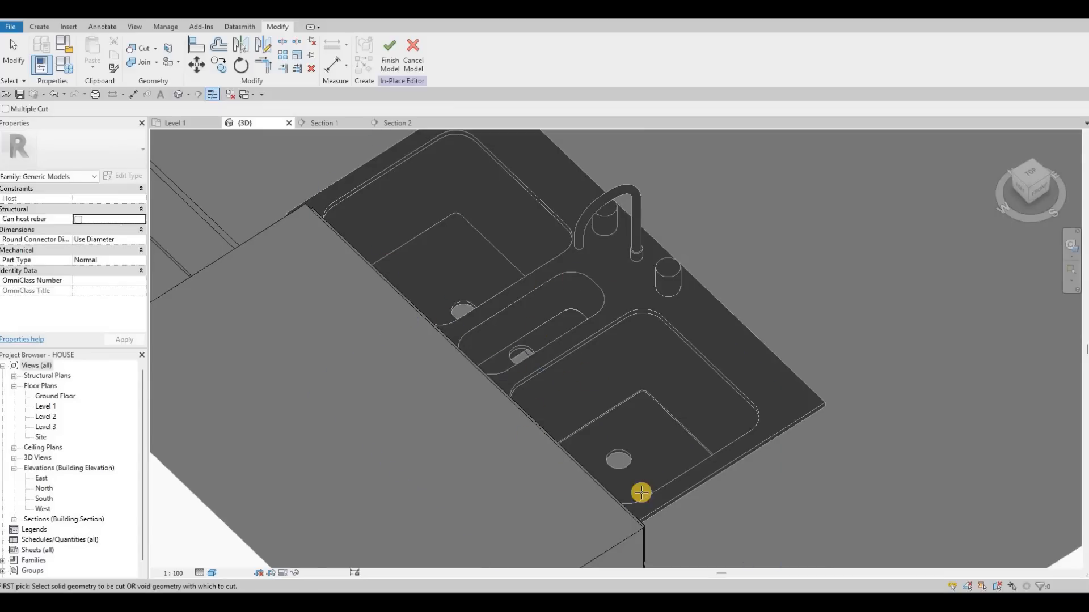
shift+middle_drag(522, 352, 436, 241)
scroll(436, 241, down, 1)
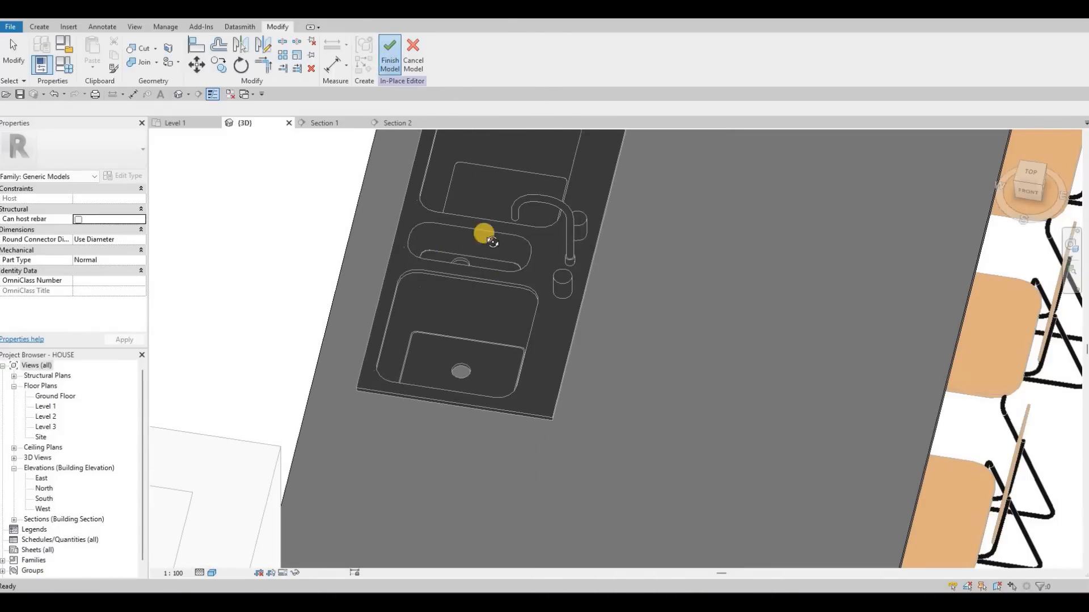
scroll(303, 105, down, 2)
shift+middle_drag(448, 146, 362, 509)
shift+middle_drag(48, 423, 57, 408)
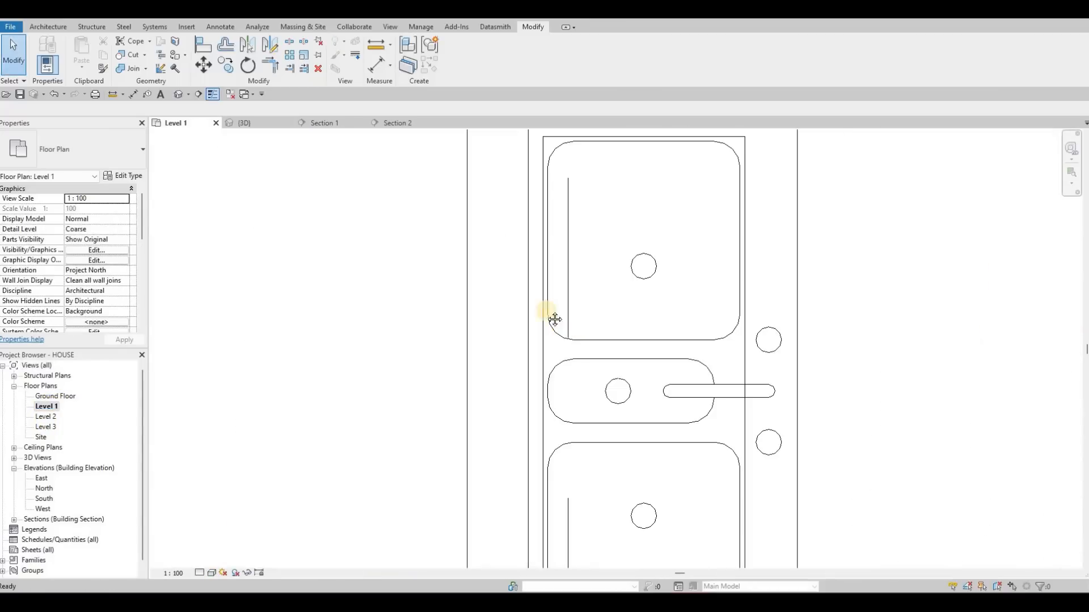
- Examine the island, sink and surrounding furniture in the Level 1 plan and the 3D view
scroll(551, 321, down, 8)
middle_drag(662, 382, 606, 346)
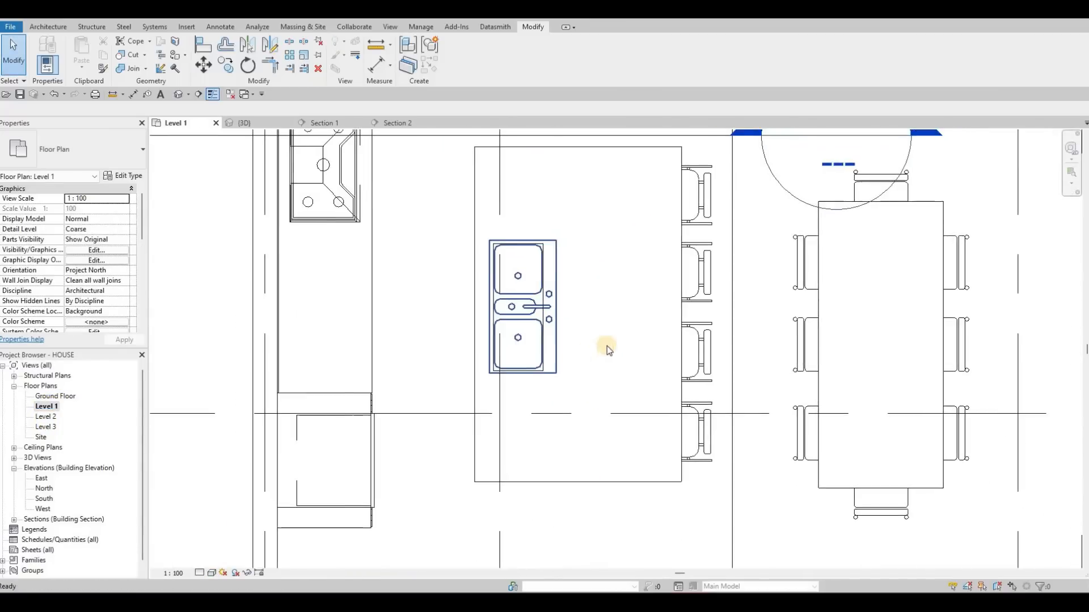
scroll(607, 350, down, 5)
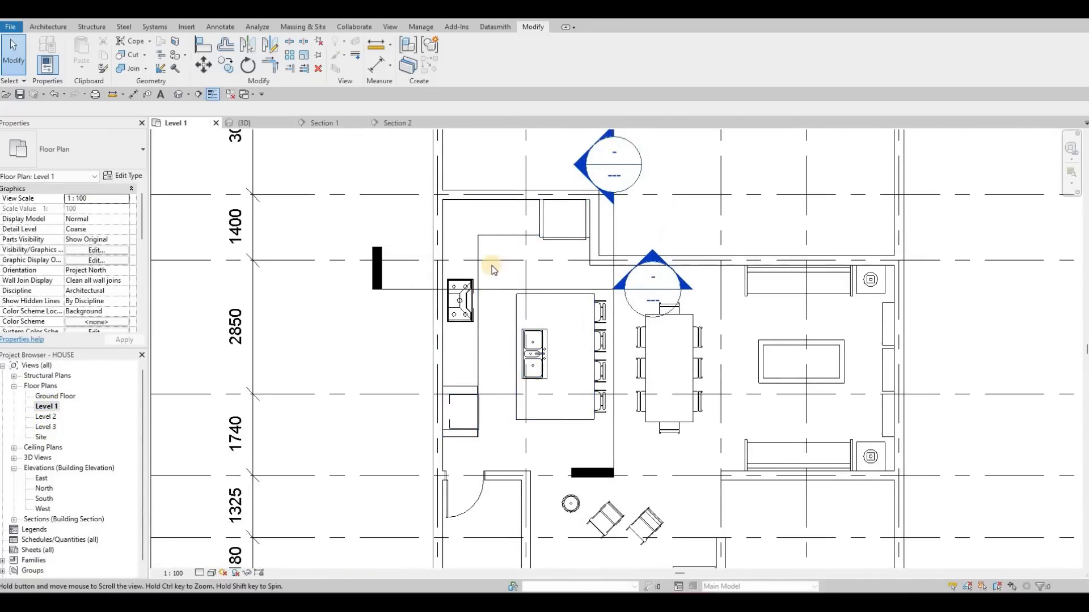
scroll(492, 271, down, 5)
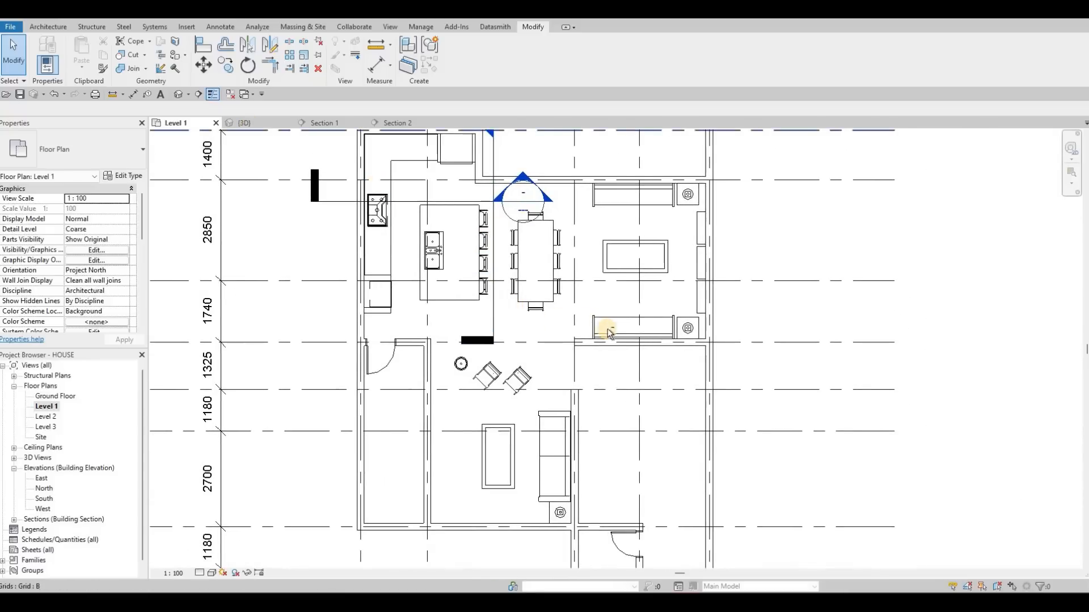
key(ctrl+Tab)
scroll(494, 312, down, 3)
shift+middle_drag(584, 329, 464, 347)
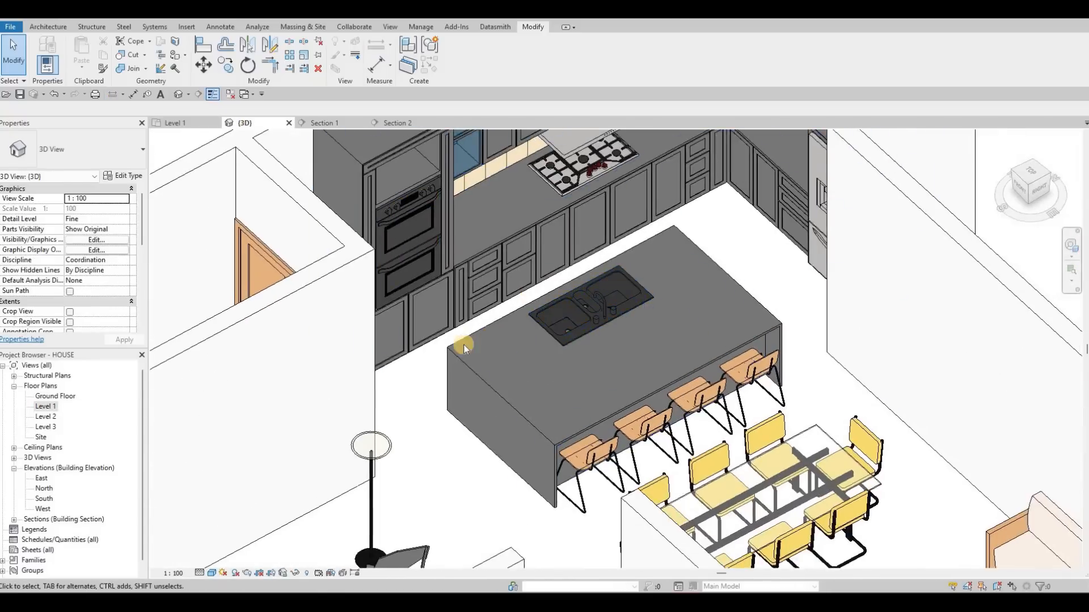
scroll(464, 344, down, 4)
scroll(315, 174, down, 2)
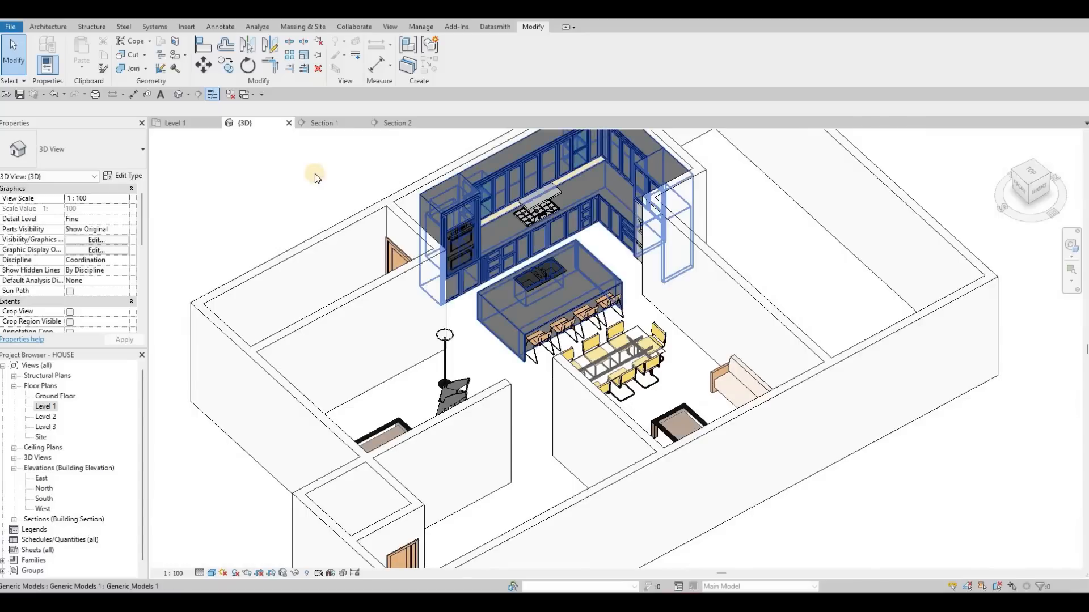
- Select the whole chain of exterior walls in the 3D view and set their base constraint to Ground Floor
click(252, 272)
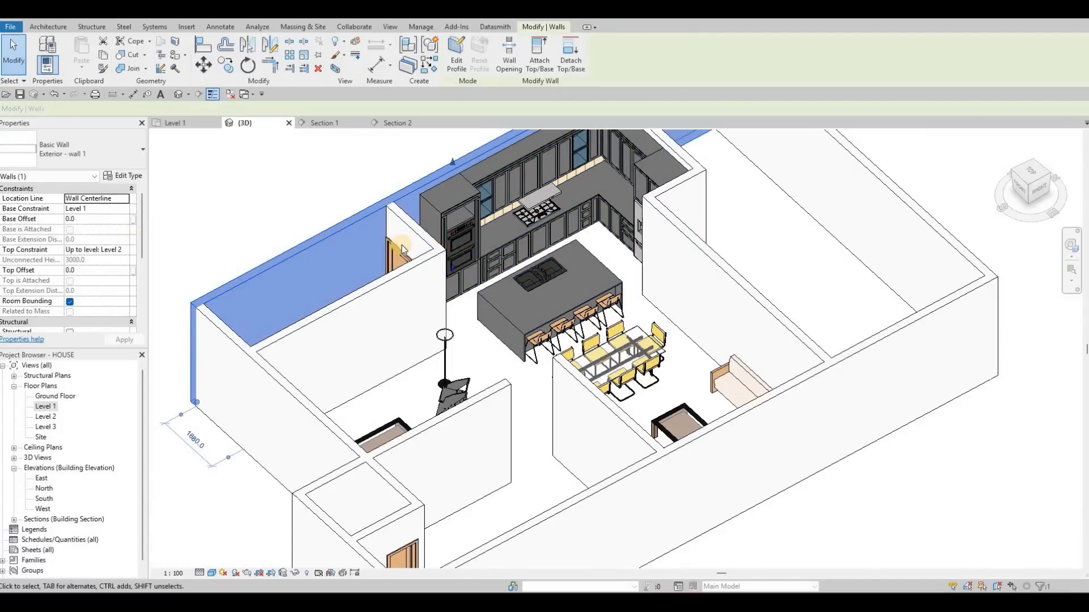
scroll(364, 255, down, 4)
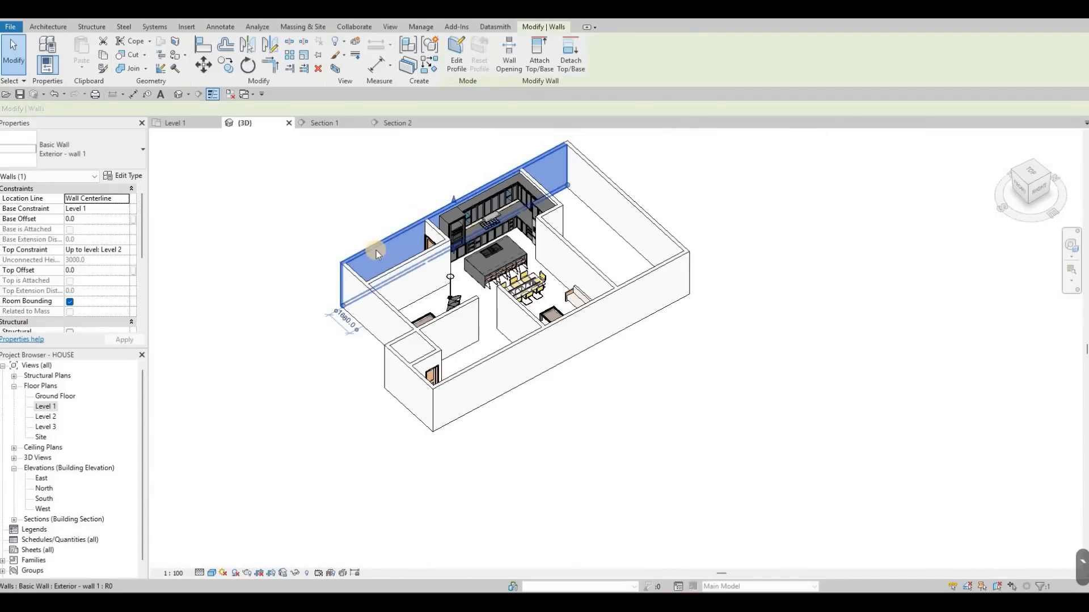
key(Escape)
key(Escape)
key(Tab)
click(326, 250)
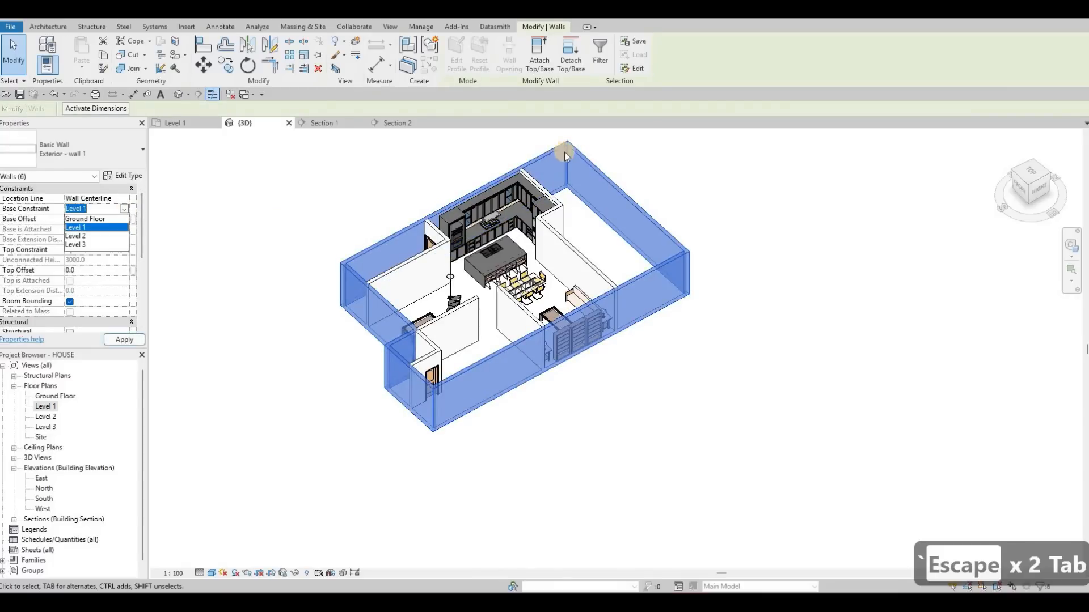
click(124, 219)
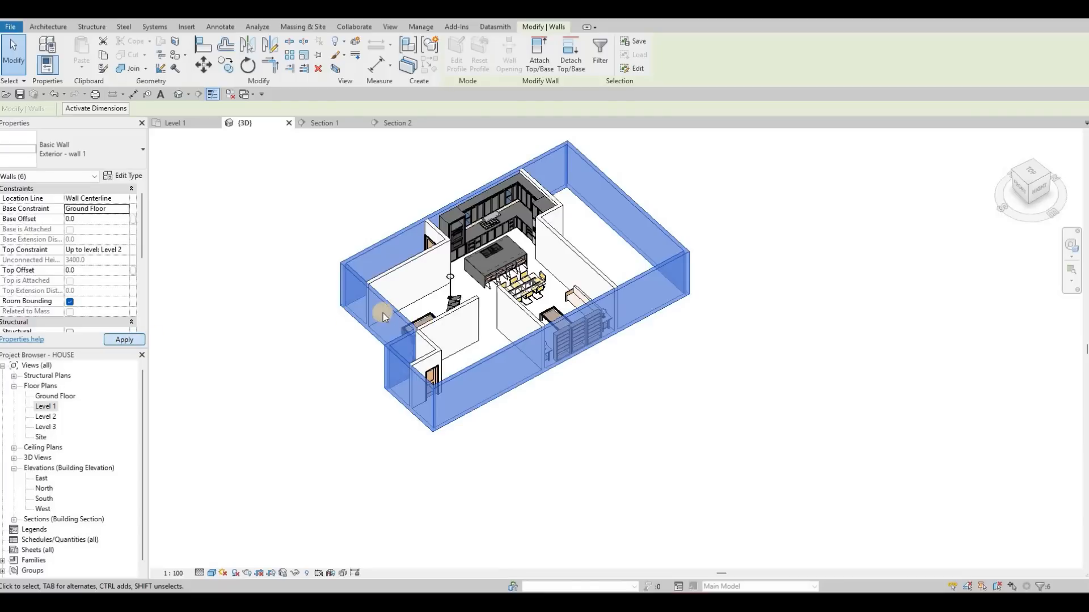
key(Escape)
key(Escape)
key(Escape)
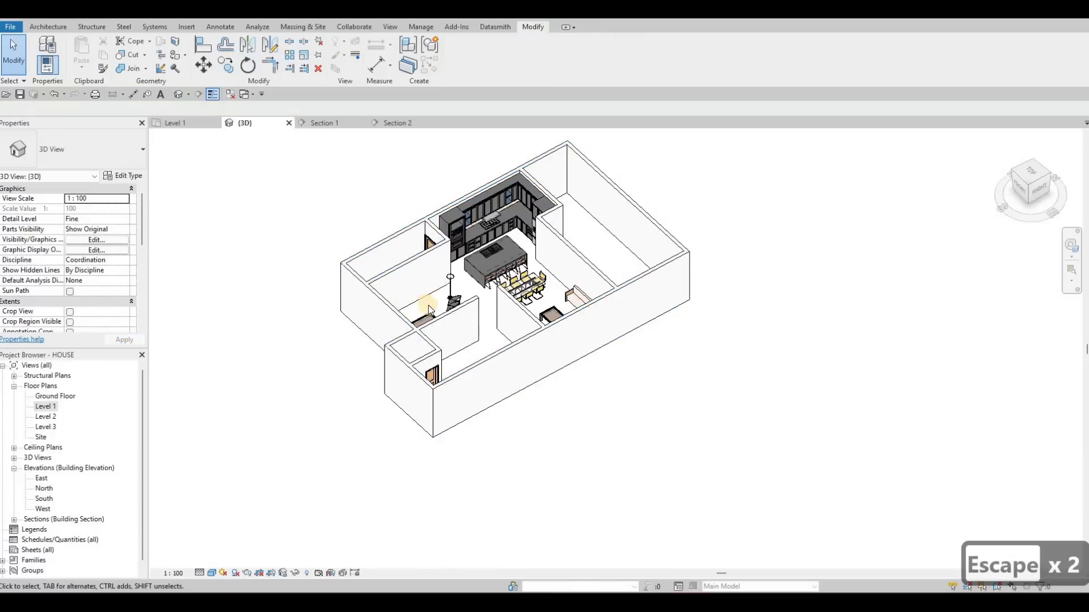
click(414, 264)
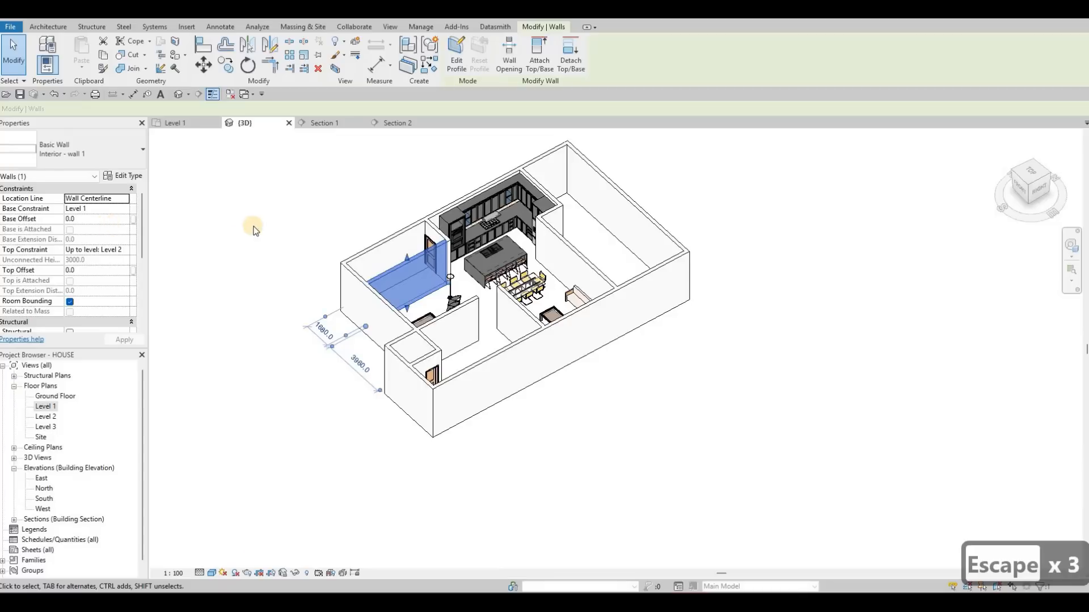
key(Escape)
key(Escape)
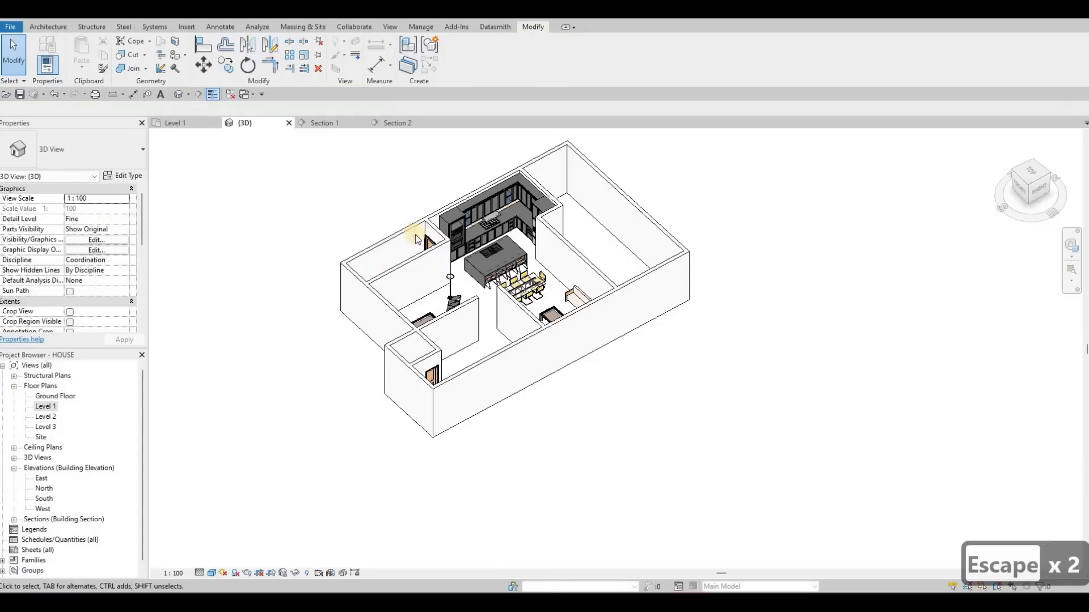
- Start a floor boundary in the Level 1 plan and bring up the available floor types
click(180, 123)
middle_drag(458, 270, 448, 237)
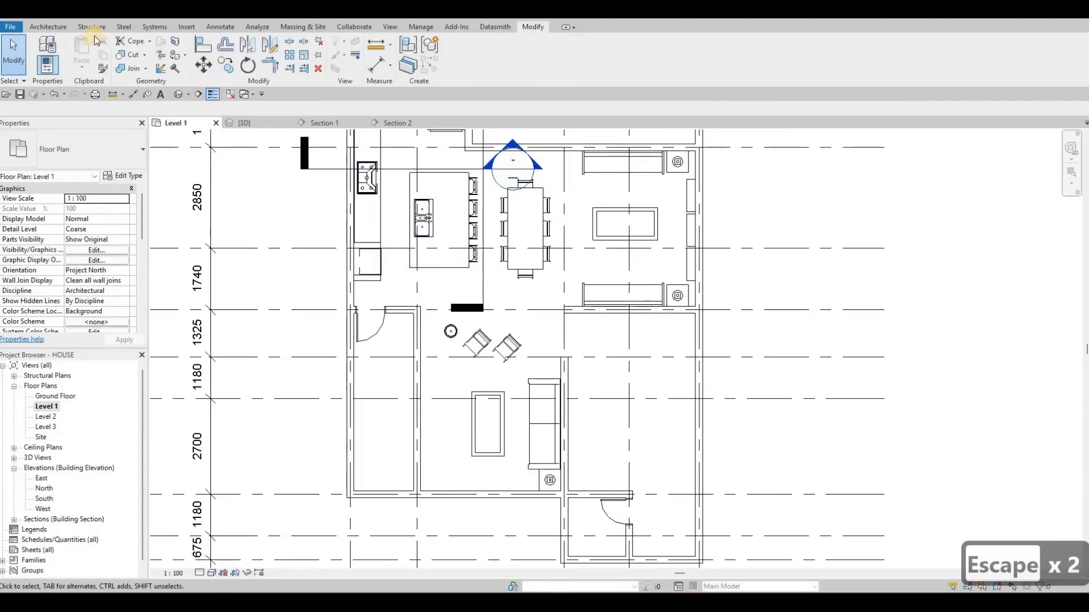
click(53, 31)
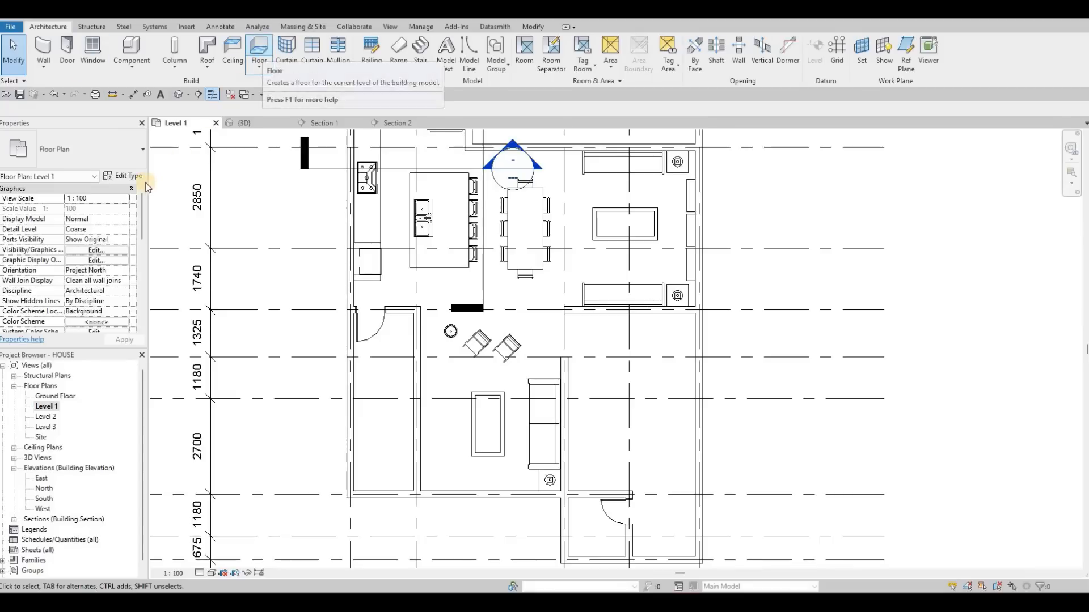
click(261, 51)
click(91, 152)
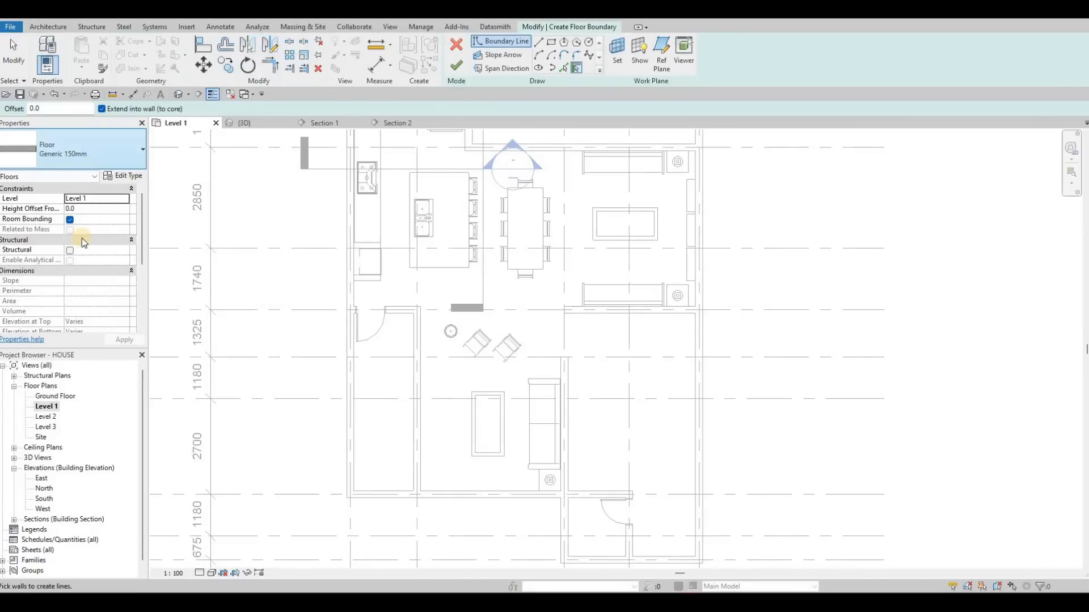
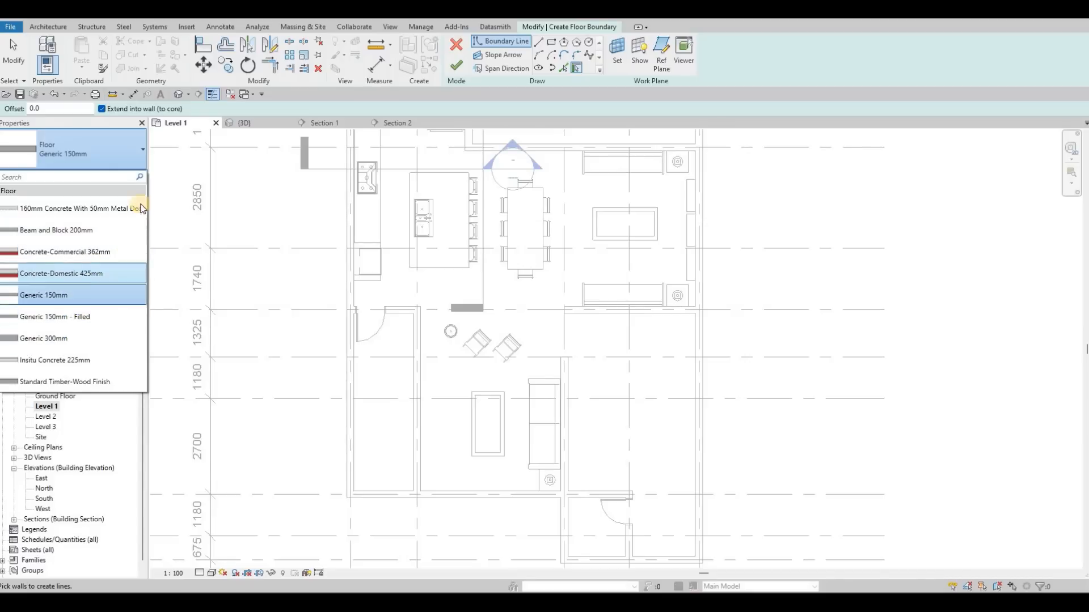
- Duplicate the Generic 150mm floor type under the name 200MM
key(Escape)
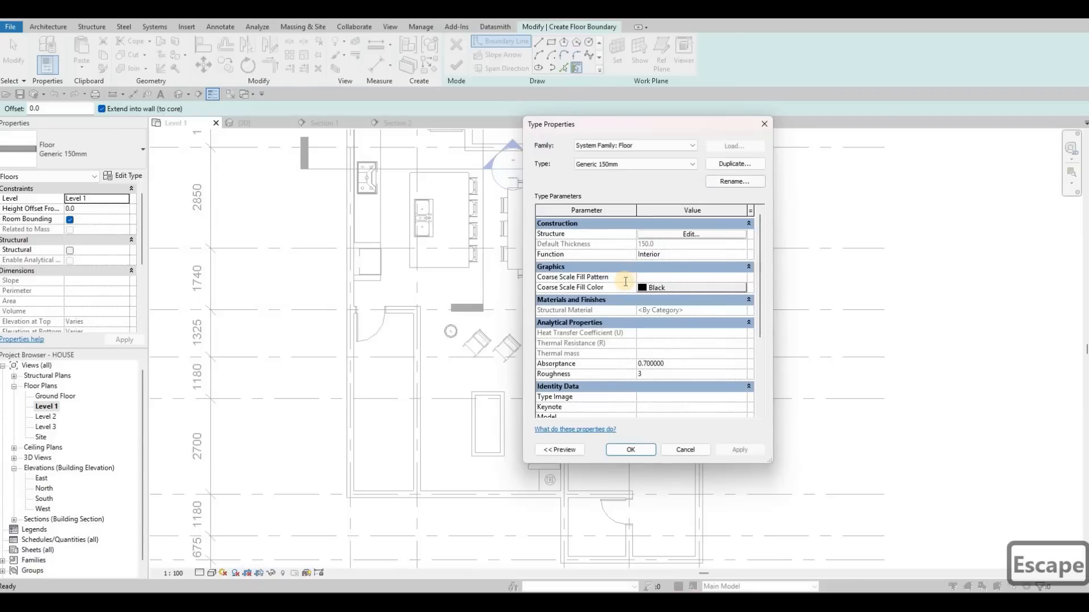
click(734, 163)
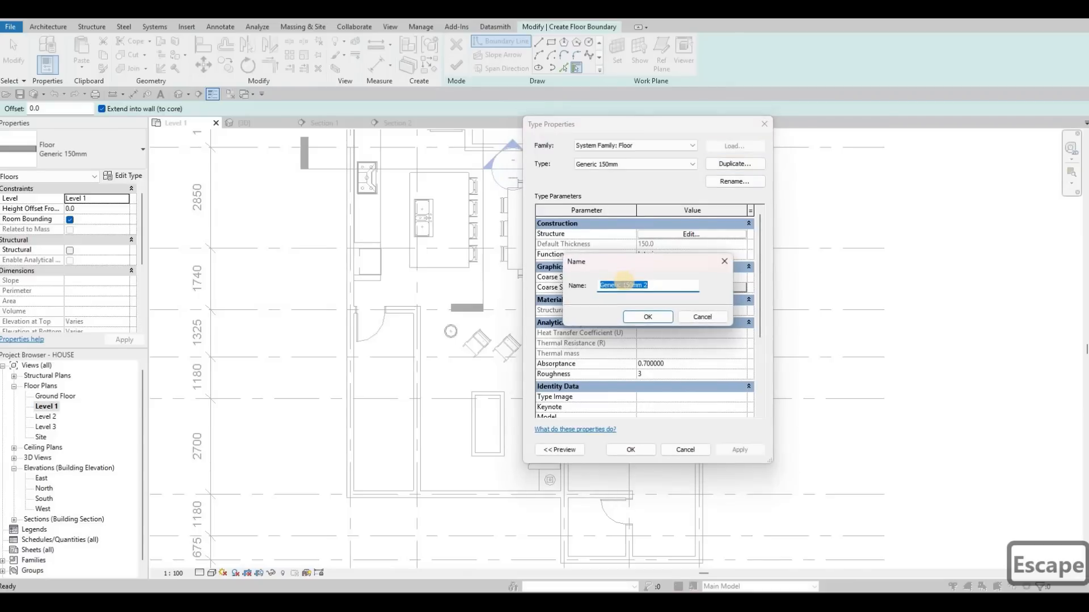
text(200)
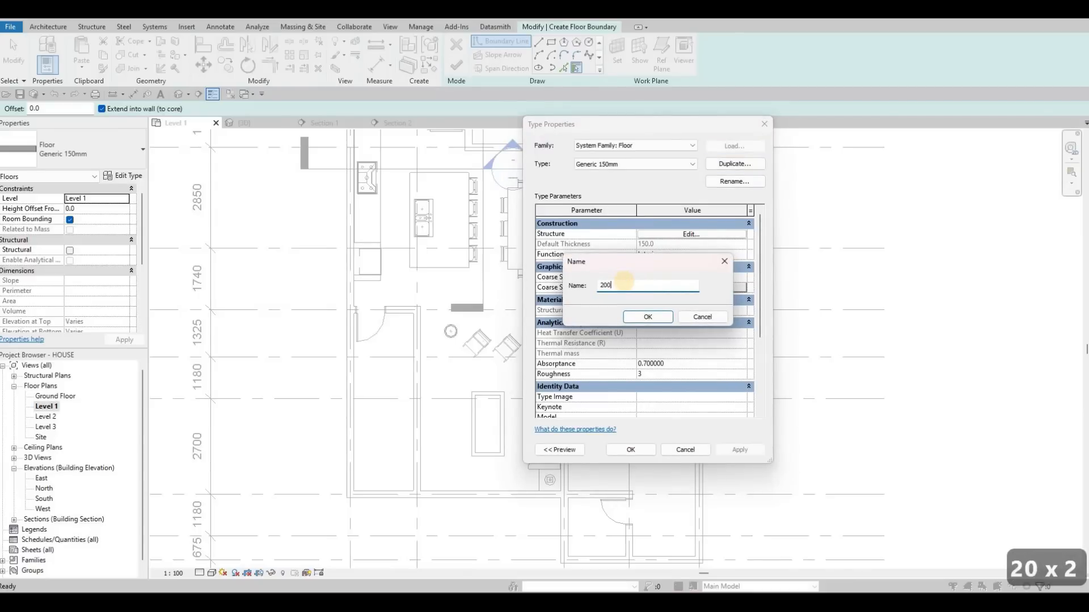
text(MM)
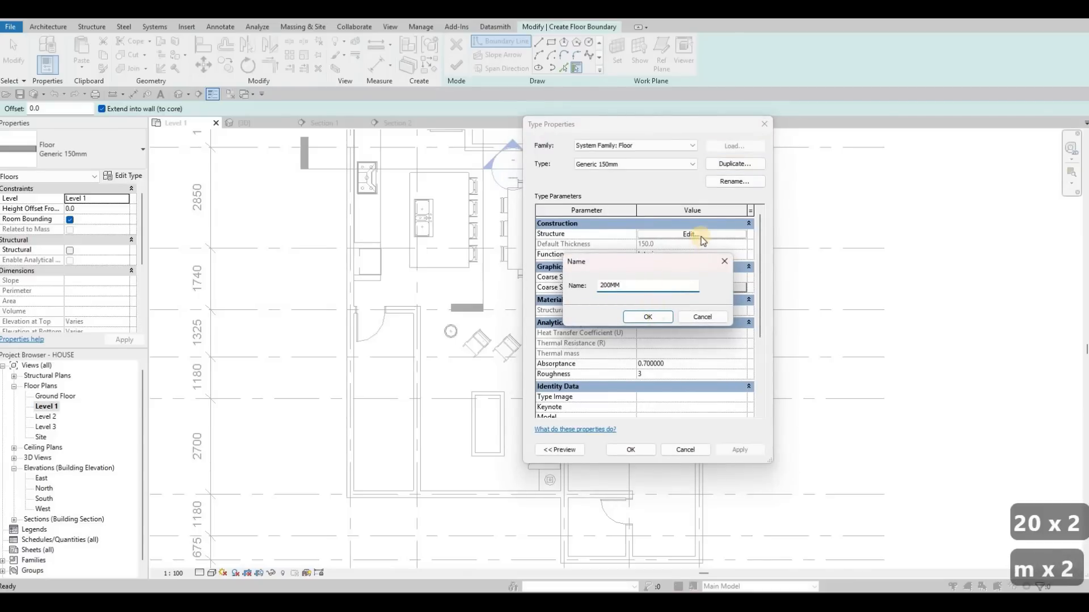
click(647, 316)
- Set the 200MM floor's structural layer to 200 mm thick with the Limestone material from the AEC stone library, and apply the type
click(659, 235)
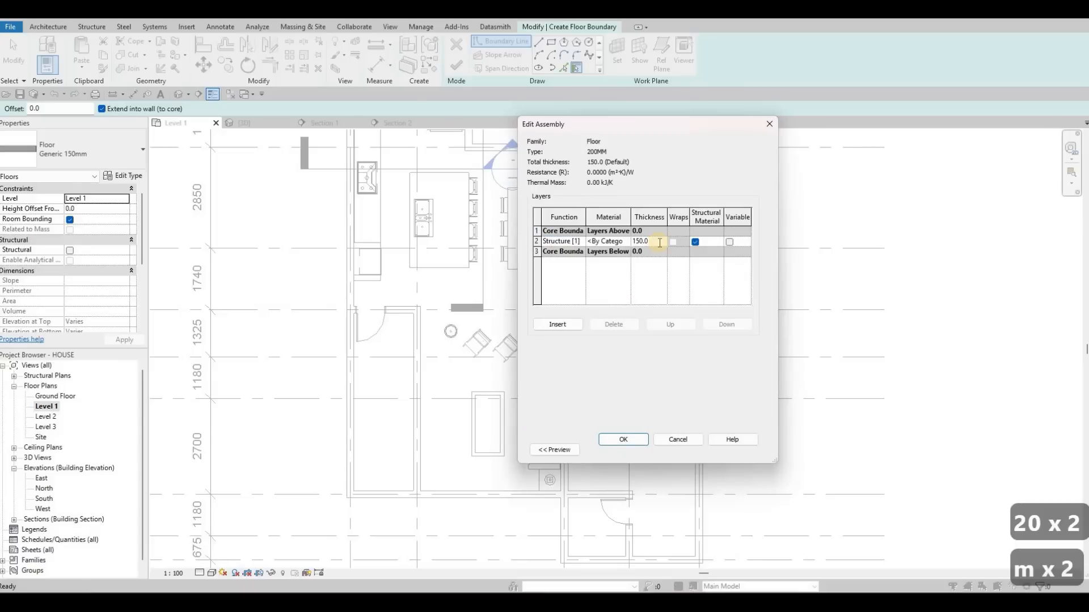
text(0)
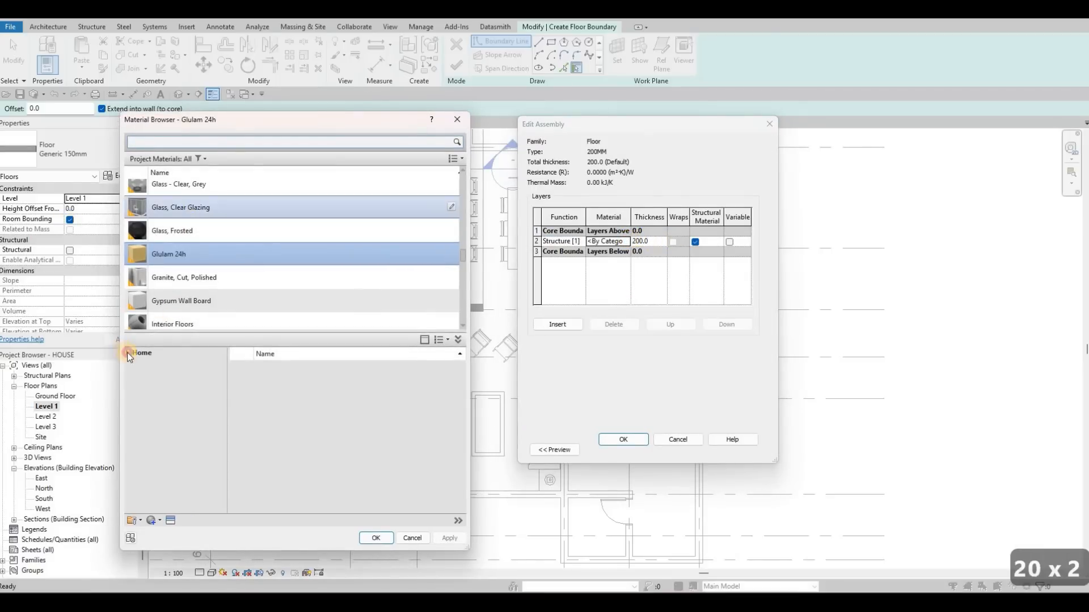
click(135, 375)
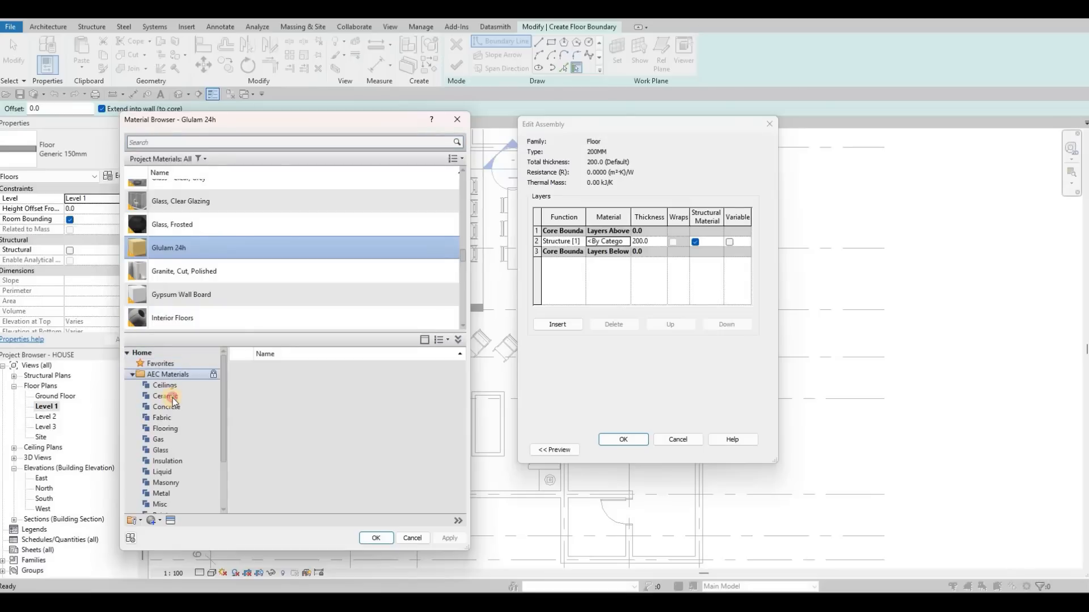
click(176, 396)
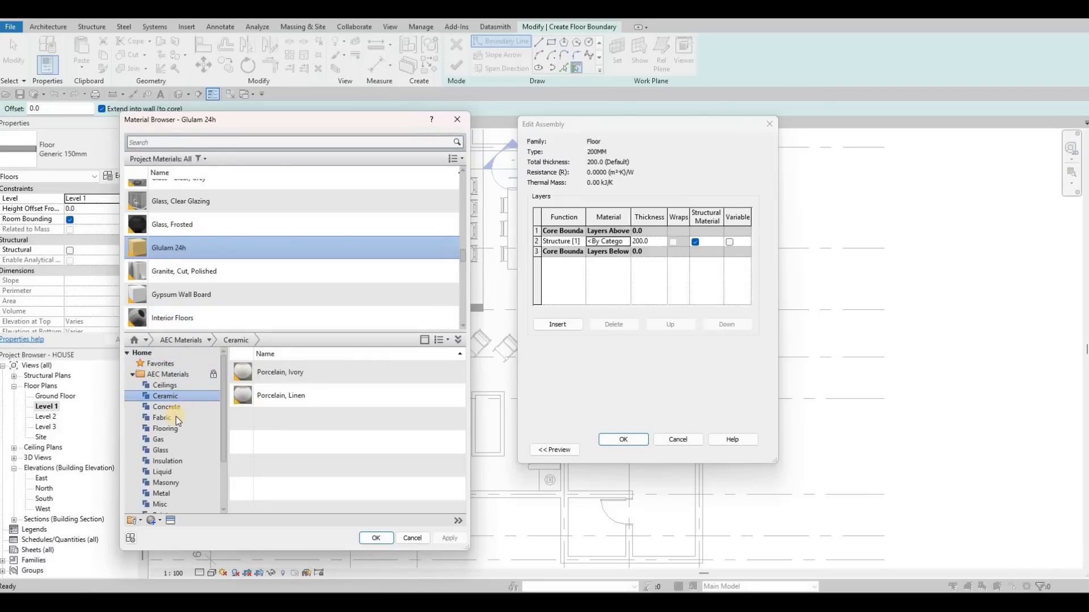
scroll(167, 475, down, 2)
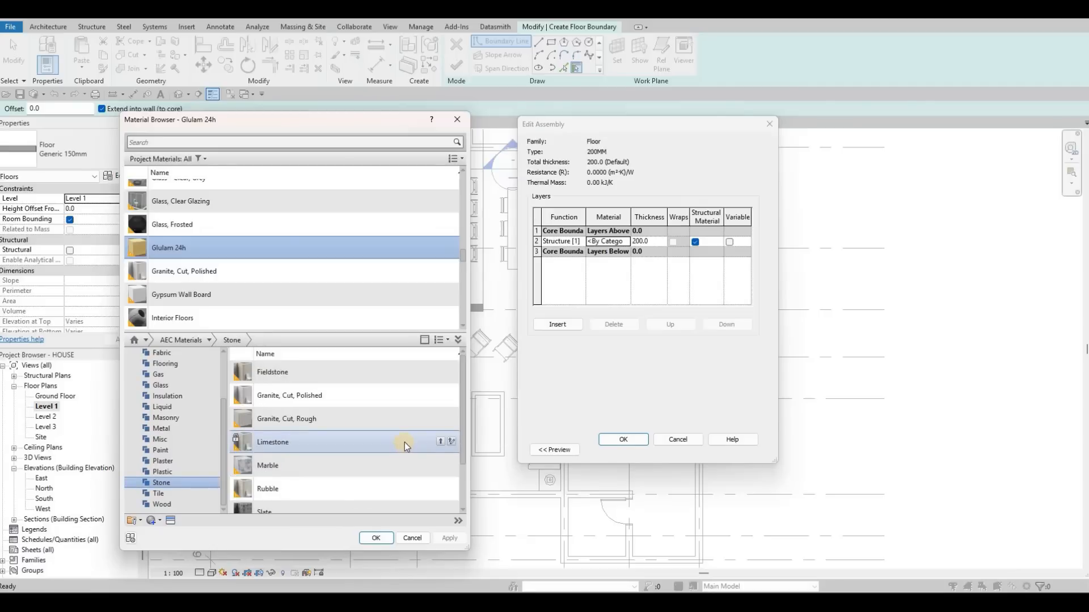
scroll(404, 442, down, 2)
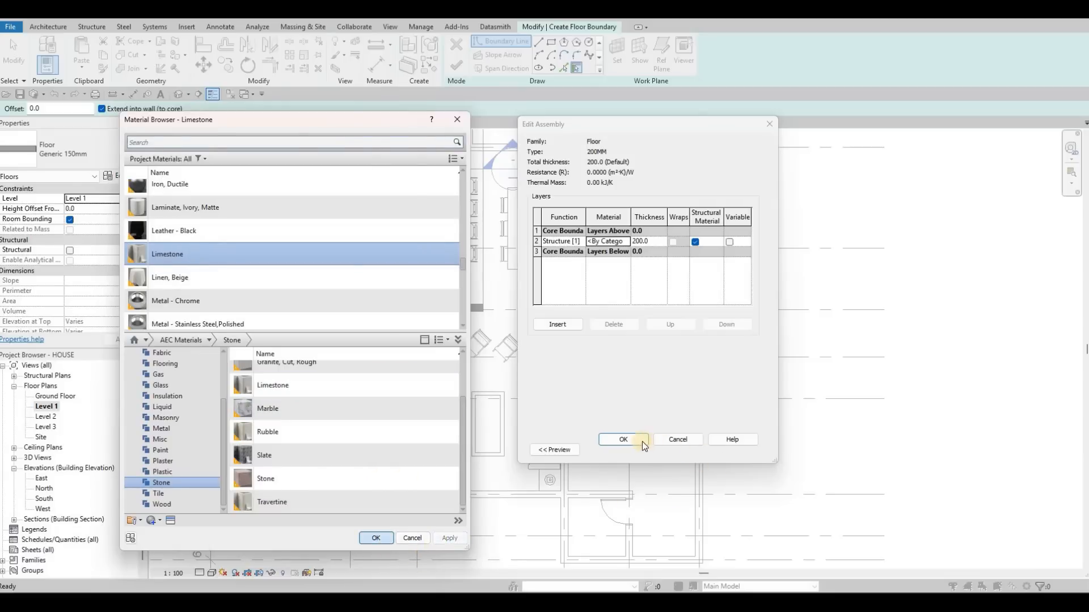
key(Return)
click(624, 440)
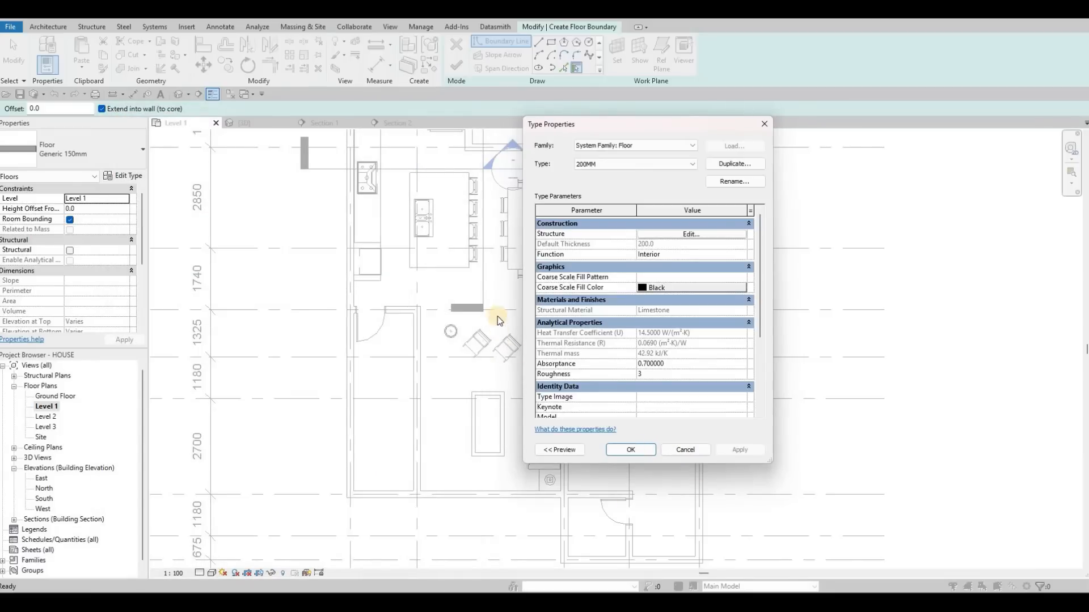
click(630, 450)
- Pick the inner wall faces along the upper side of the kitchen and sitting area and down the kitchen side as floor boundary lines
middle_drag(534, 147, 546, 247)
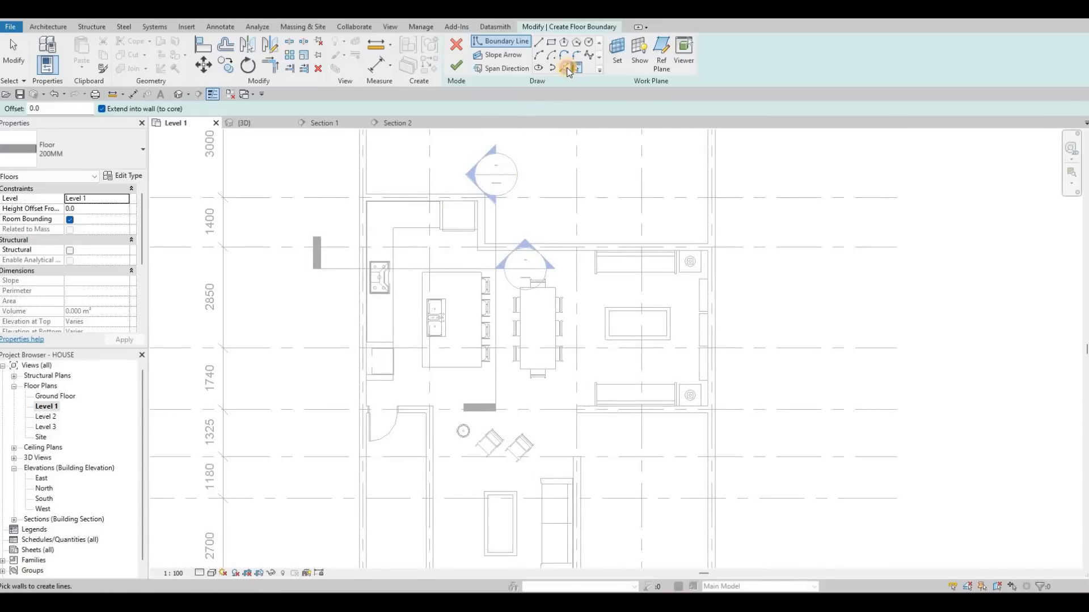
scroll(462, 259, up, 2)
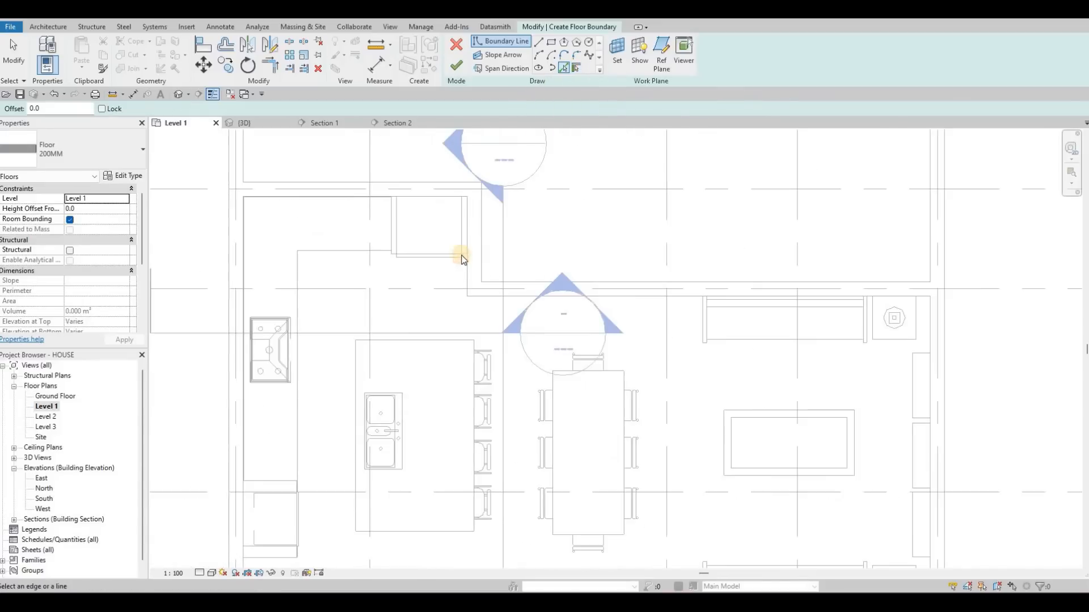
click(482, 295)
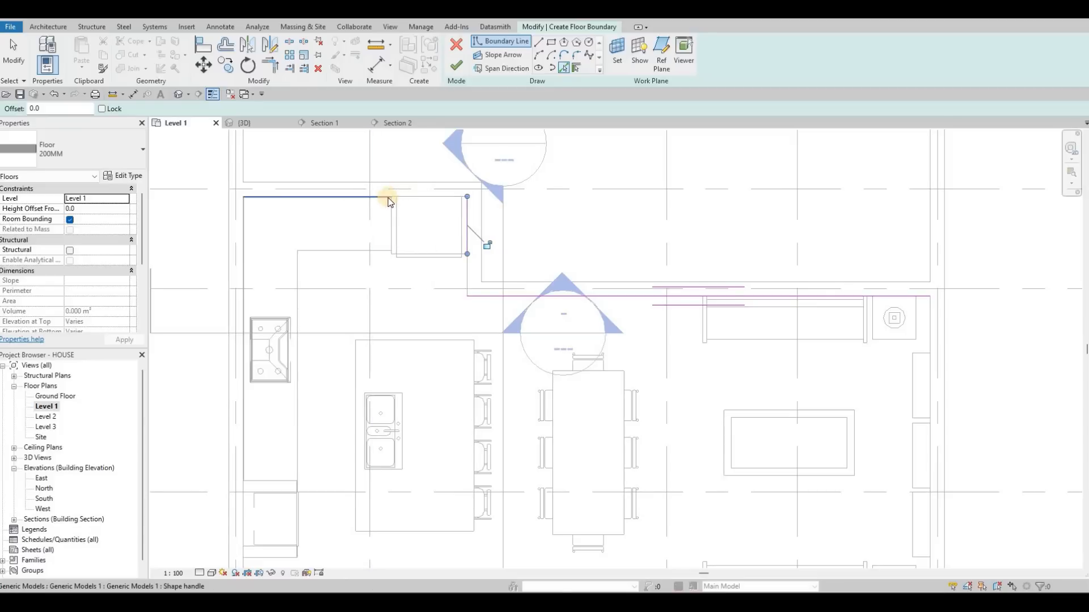
scroll(379, 203, up, 4)
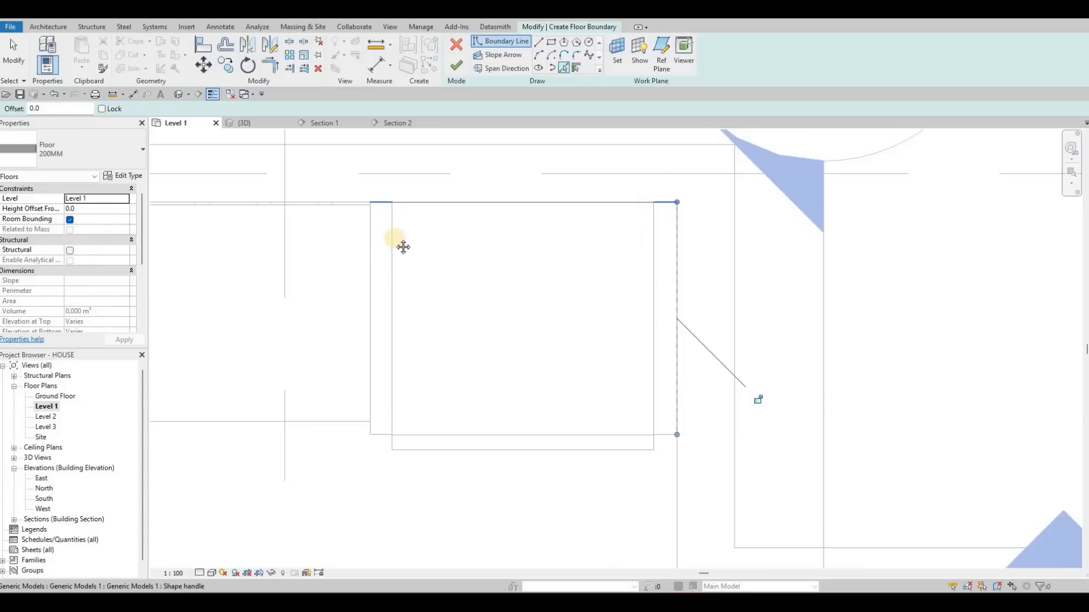
scroll(420, 255, down, 5)
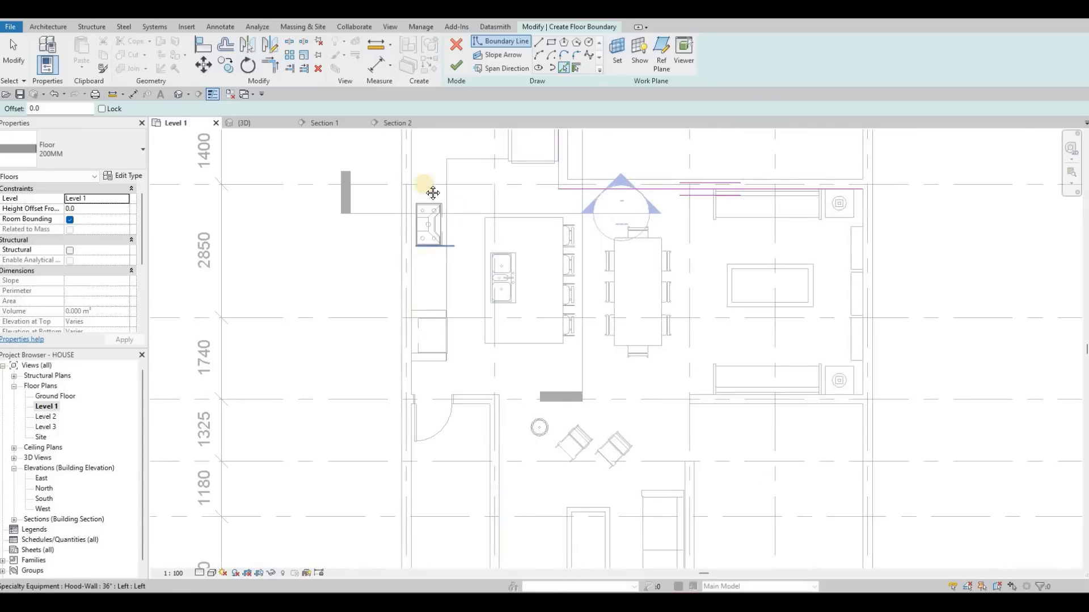
ctrl+scroll(411, 310, down, 3)
click(410, 318)
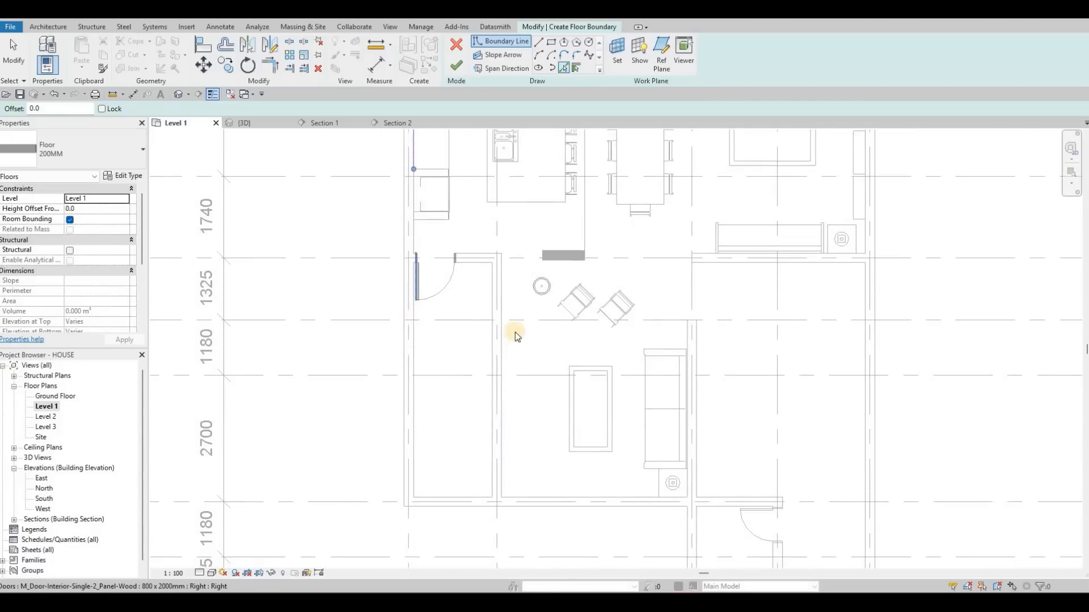
- Pick the remaining inner faces of the exterior walls around the lounge, the lower entry room and the sitting-area side as boundary lines
middle_drag(483, 391, 431, 289)
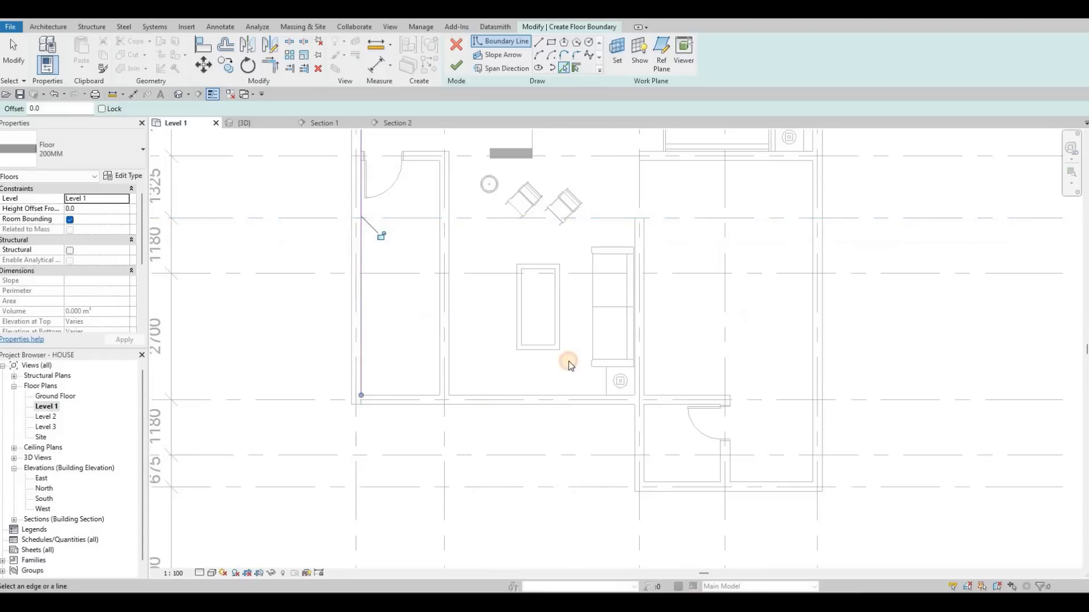
click(636, 235)
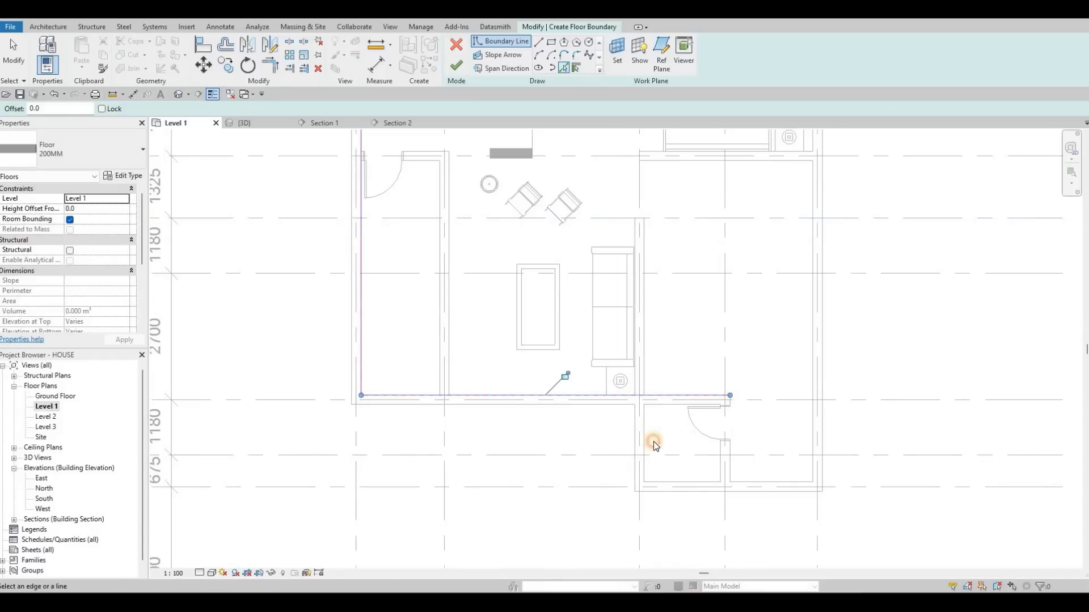
click(778, 482)
click(818, 341)
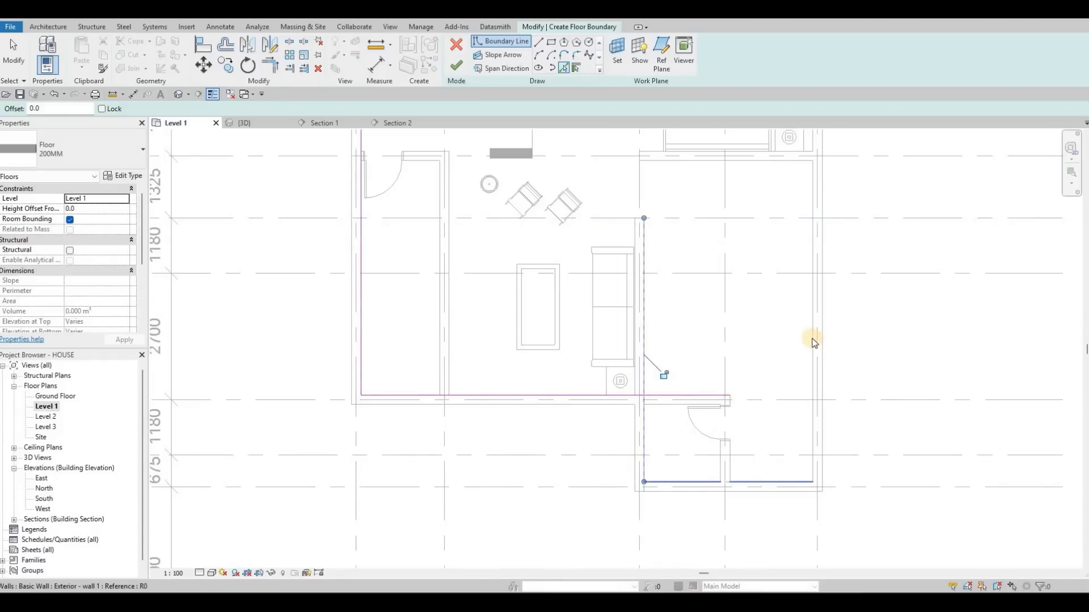
middle_drag(768, 292, 785, 432)
scroll(701, 302, down, 3)
middle_drag(712, 161, 702, 258)
scroll(703, 260, up, 2)
scroll(703, 262, down, 1)
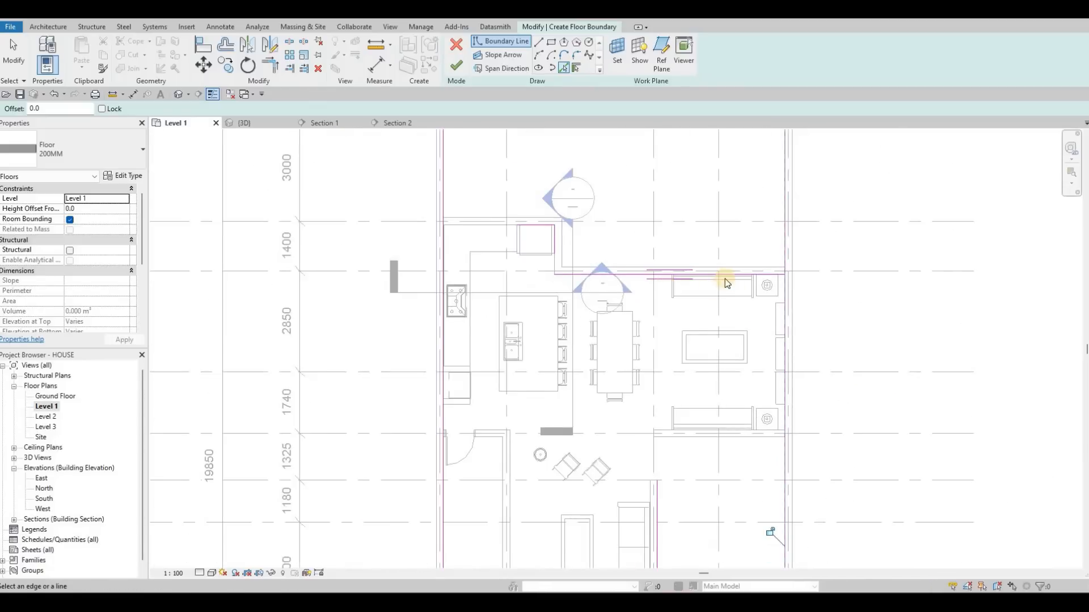
middle_drag(600, 280, 644, 269)
key(Escape)
key(Escape)
key(Escape)
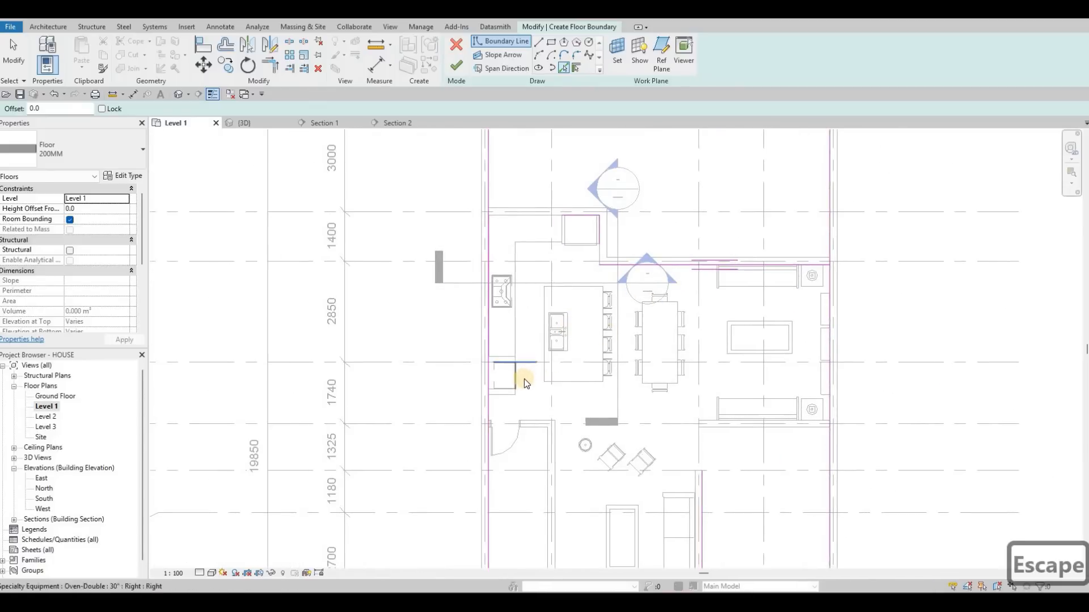
middle_drag(481, 448, 517, 363)
key(Escape)
click(517, 362)
key(Escape)
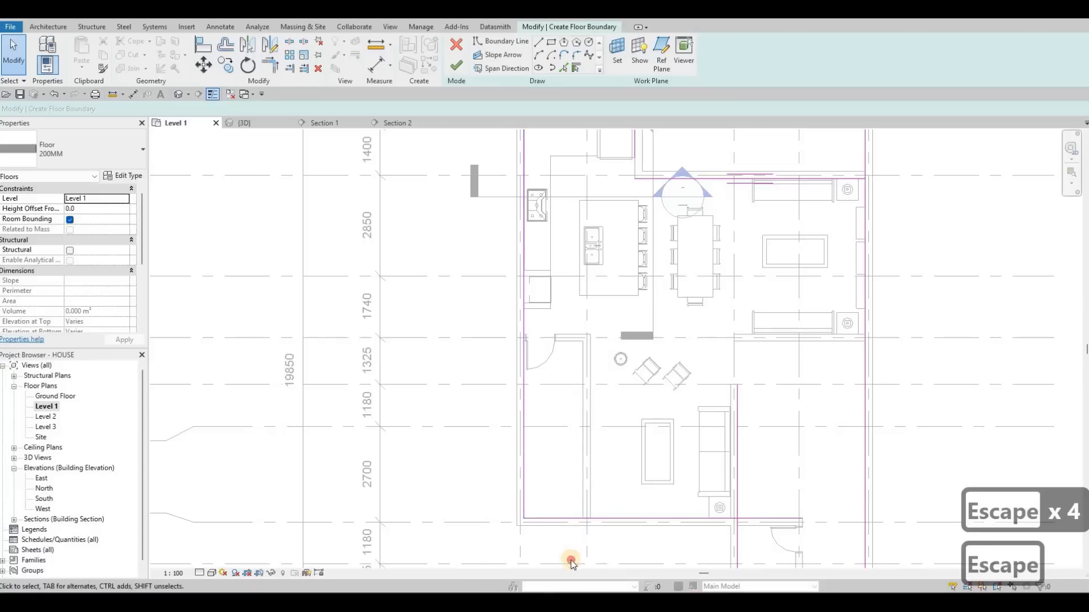
key(Escape)
key(Escape)
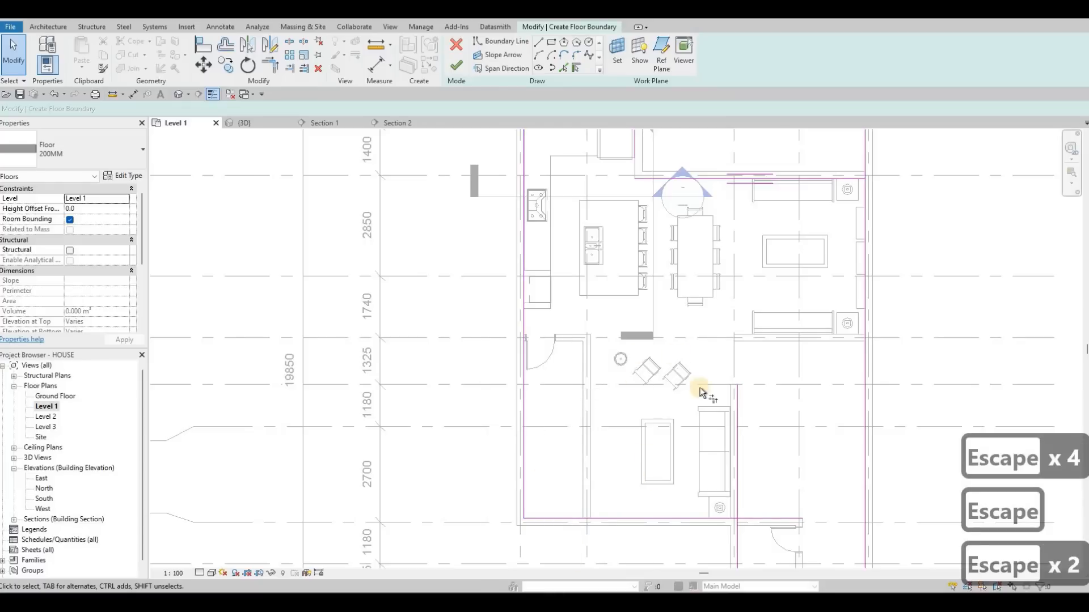
- Trim the lounge's lower boundary line and the entry room's side line into a corner
key(t)
key(r)
ctrl+scroll(737, 404, down, 3)
click(741, 405)
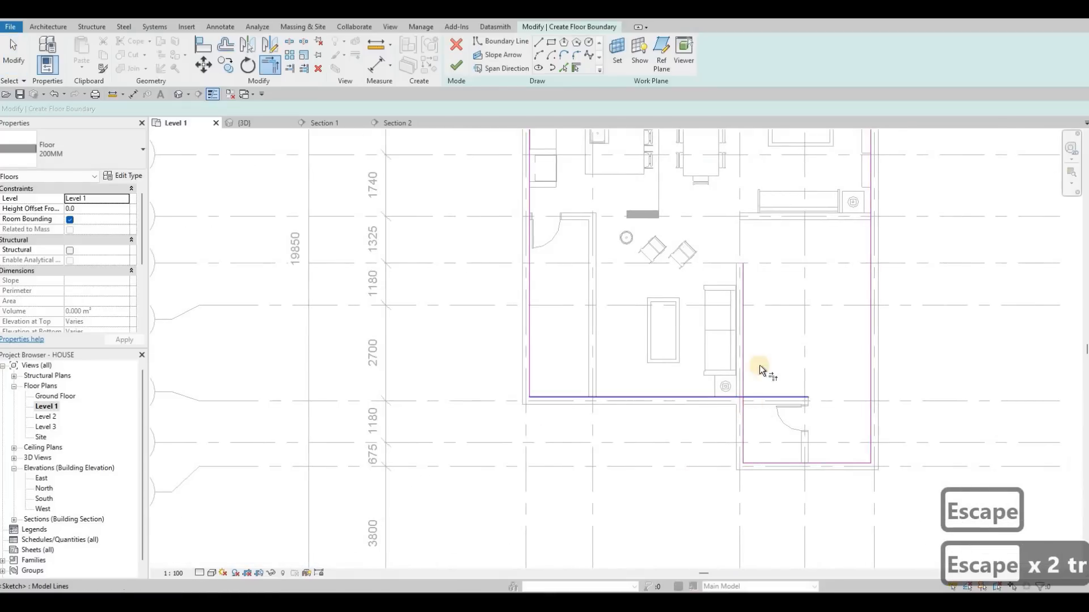
click(744, 443)
scroll(805, 360, down, 3)
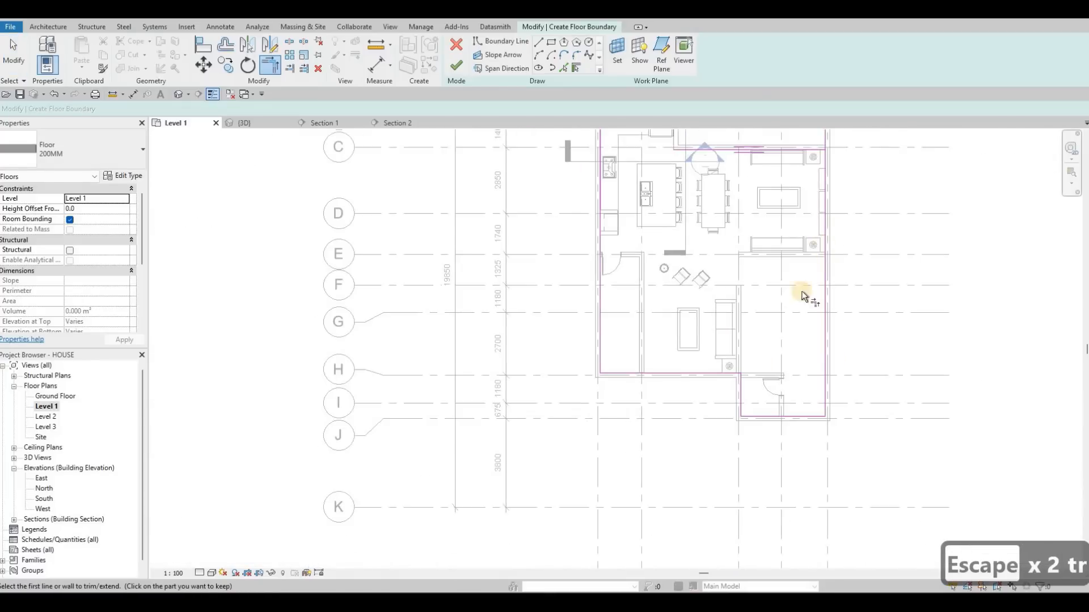
- Trim the upper boundary lines into corners at the sitting-area exterior wall, the fridge recess and the kitchen's outer wall
ctrl+scroll(802, 296, up, 3)
scroll(834, 233, up, 3)
click(804, 355)
click(630, 333)
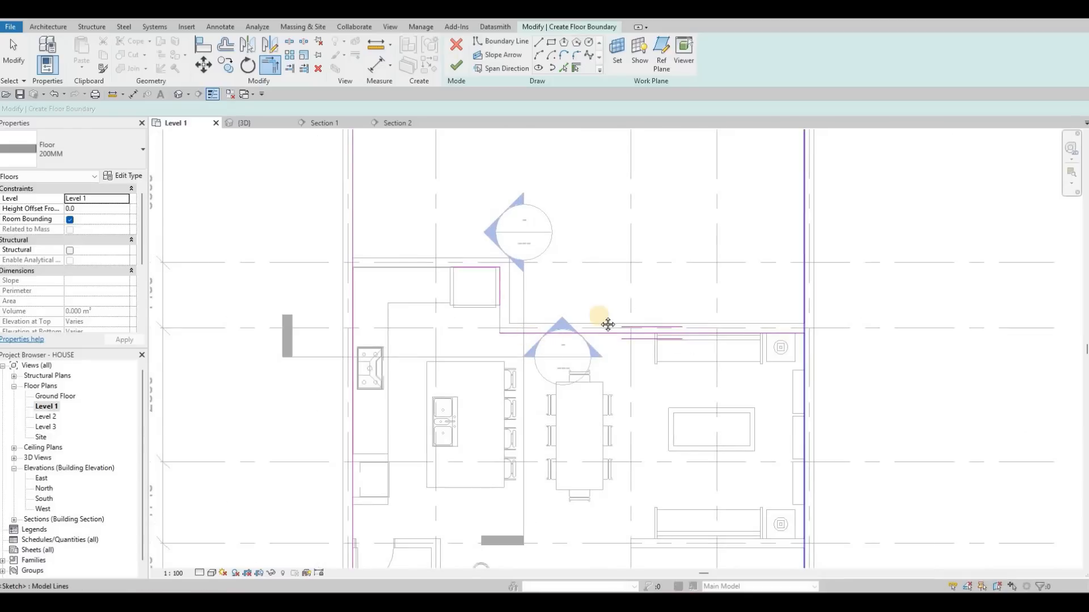
middle_drag(597, 234, 708, 165)
scroll(708, 165, up, 1)
click(615, 278)
click(595, 241)
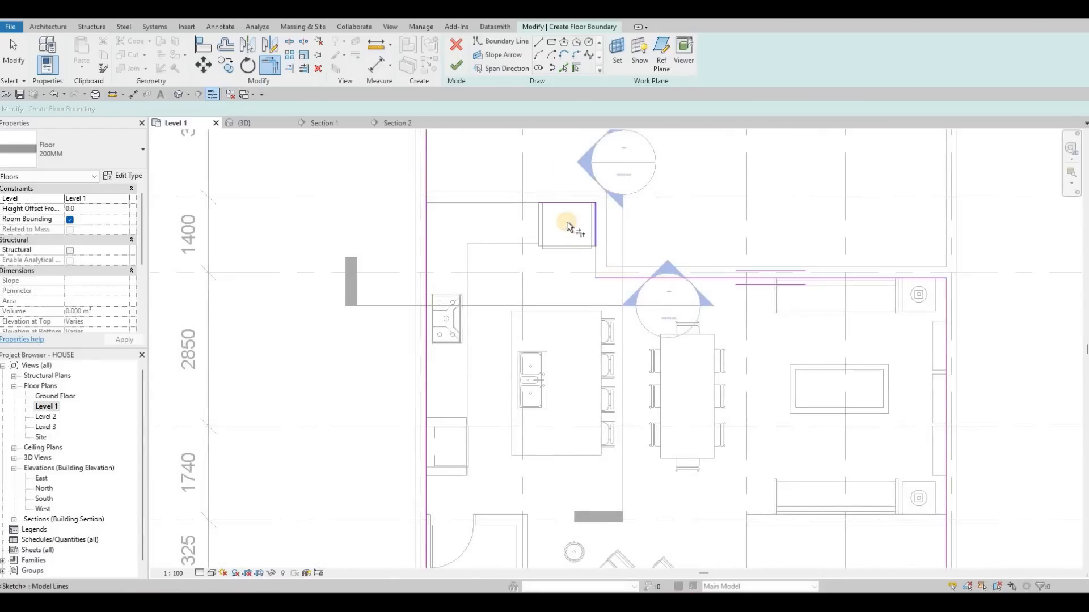
click(559, 204)
click(427, 240)
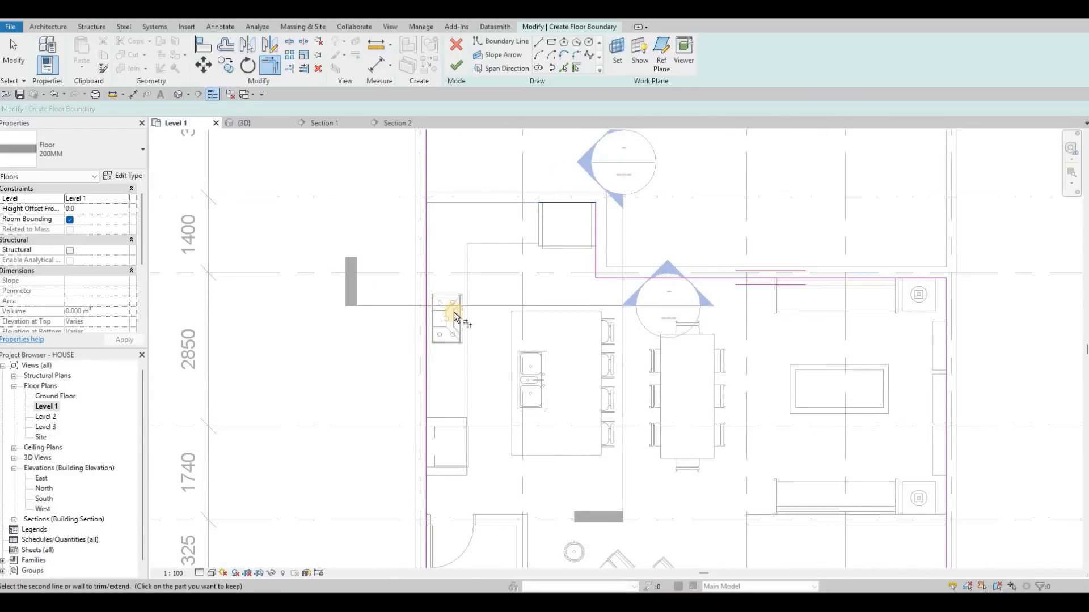
click(544, 203)
- Try to finish the floor boundary, and locate the conflicting sketch lines before resuming the edit
middle_drag(496, 371, 505, 272)
scroll(505, 272, down, 1)
scroll(569, 433, down, 1)
middle_drag(682, 558, 630, 424)
scroll(630, 425, down, 2)
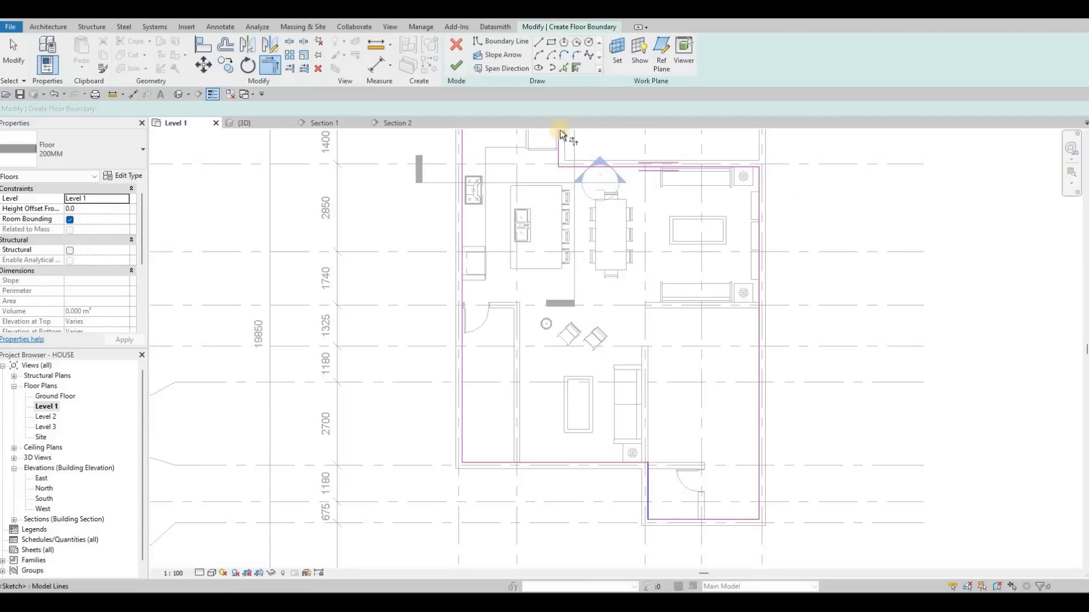
click(454, 65)
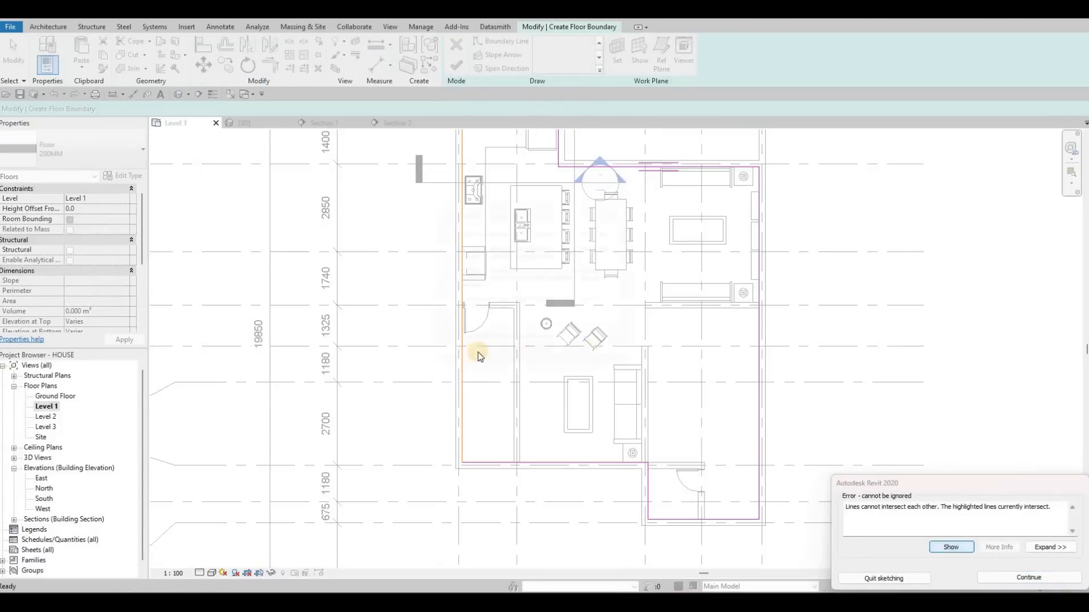
click(452, 349)
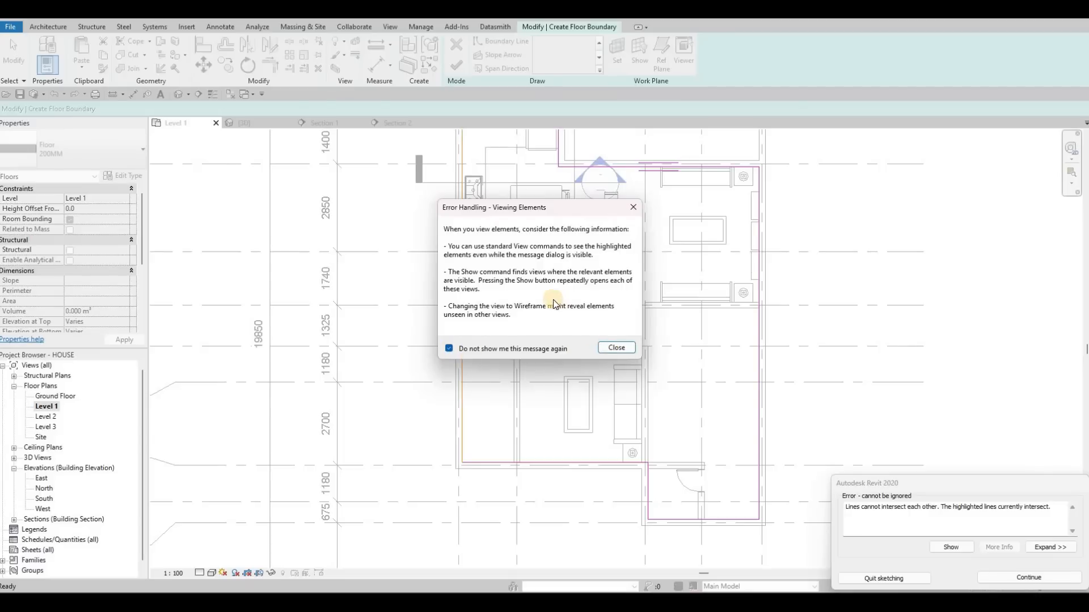
key(Return)
scroll(660, 188, up, 3)
key(Escape)
key(Escape)
key(Escape)
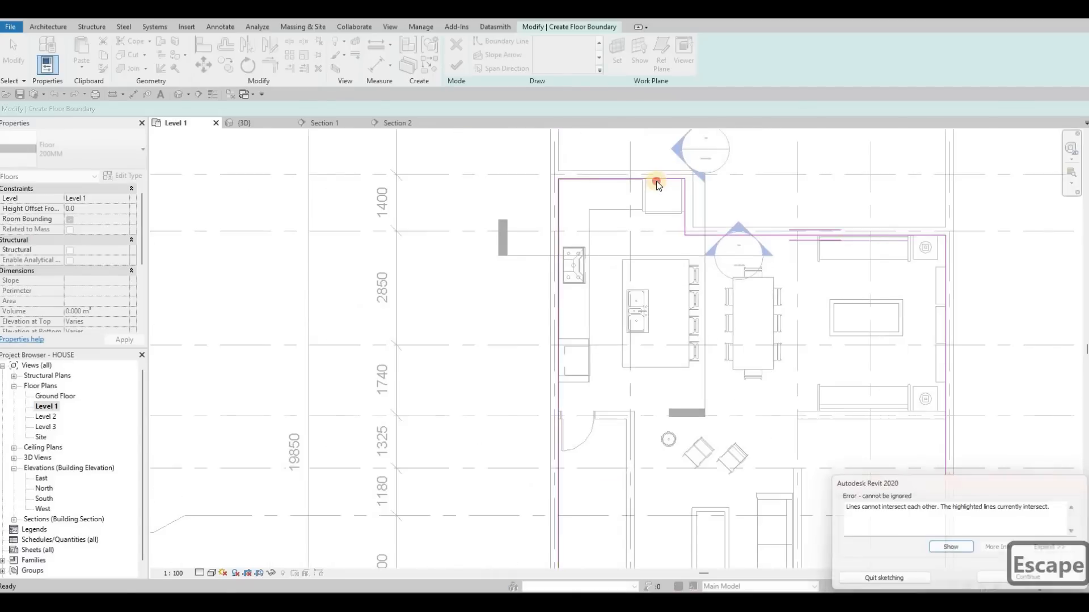
- Delete the kitchen's upper boundary line and the conflicting line along its outer side wall
click(652, 179)
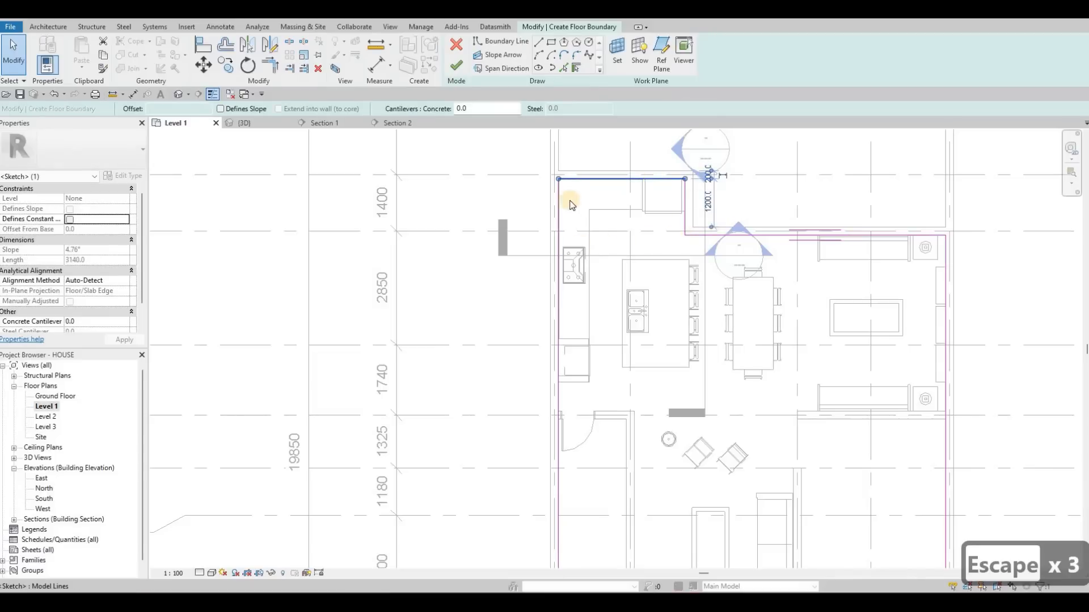
key(Delete)
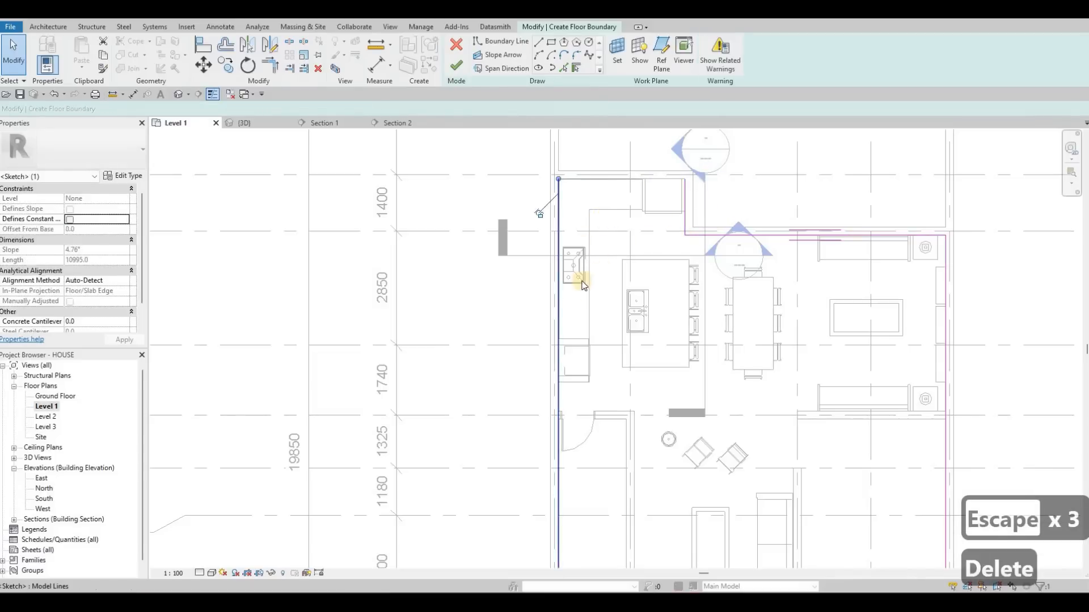
key(Delete)
middle_drag(581, 347, 586, 277)
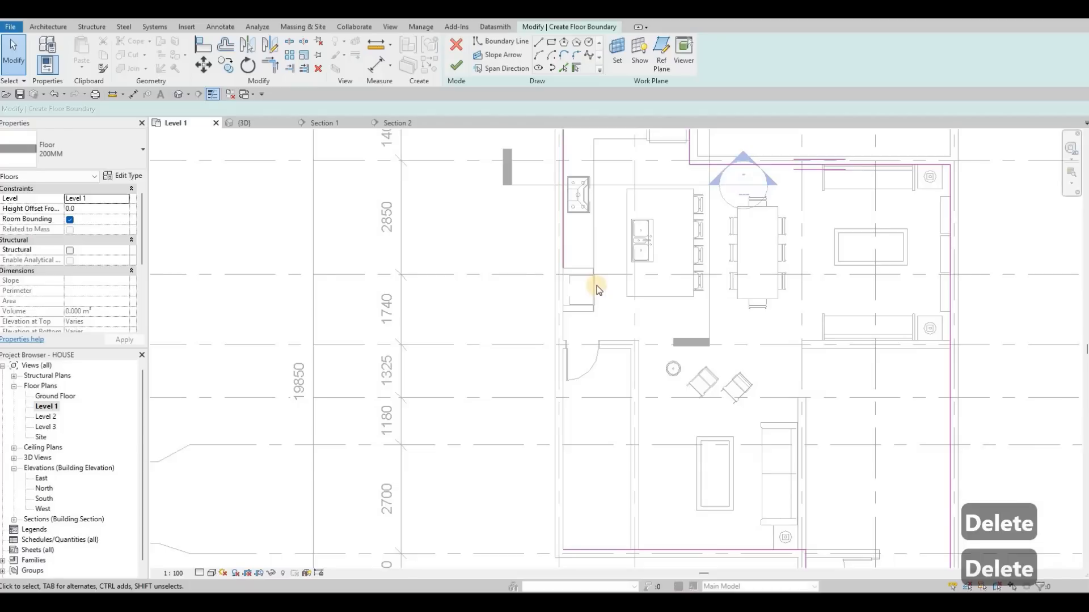
scroll(596, 287, down, 2)
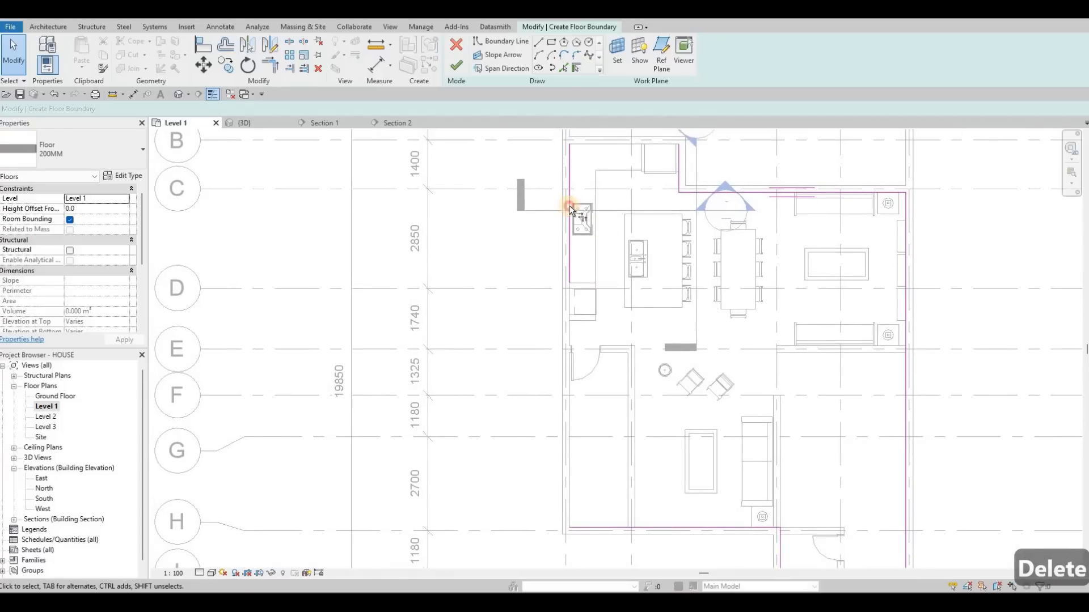
- Trim the remaining kitchen side line and the lounge's lower boundary line into a corner
key(t)
key(r)
click(602, 524)
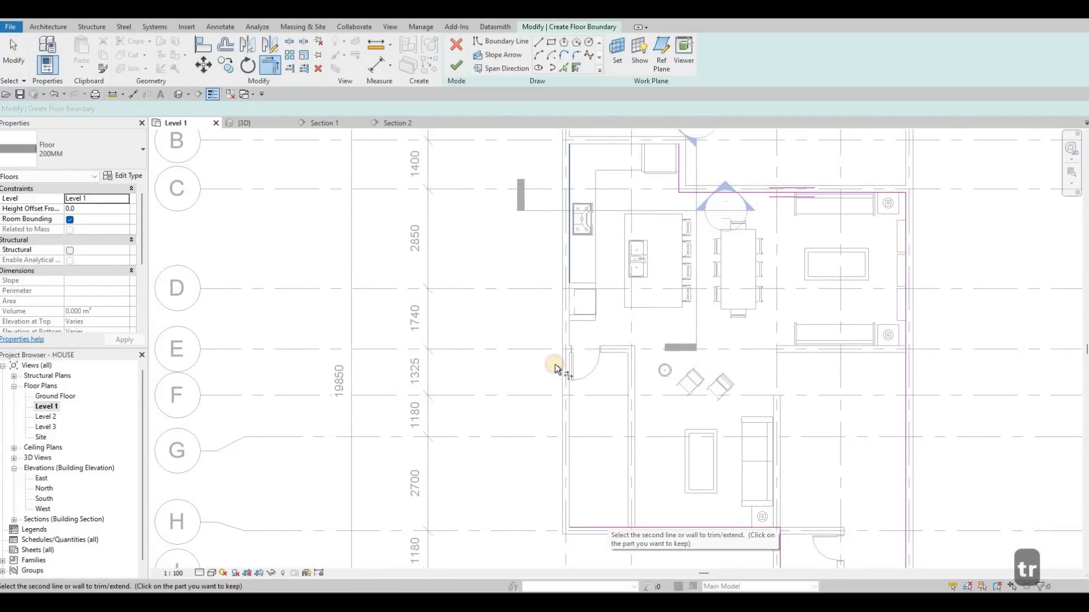
click(573, 234)
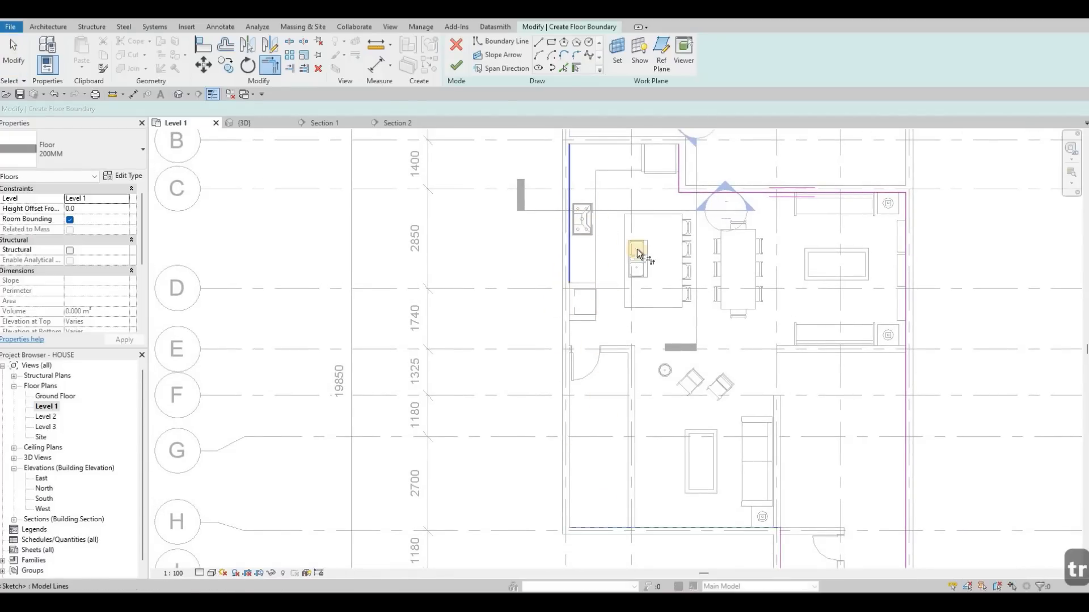
middle_drag(567, 132, 581, 243)
scroll(619, 250, up, 3)
key(Escape)
key(Escape)
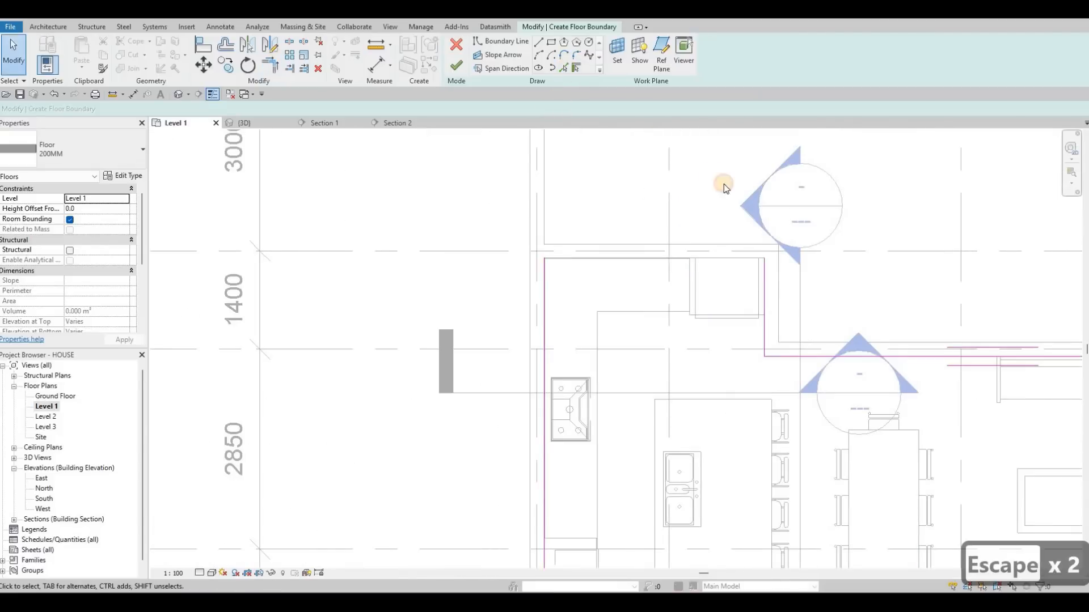
- Pick the wall edge behind the fridge as a boundary line, trim it to the recess side line, and finish the floor
click(739, 257)
key(Escape)
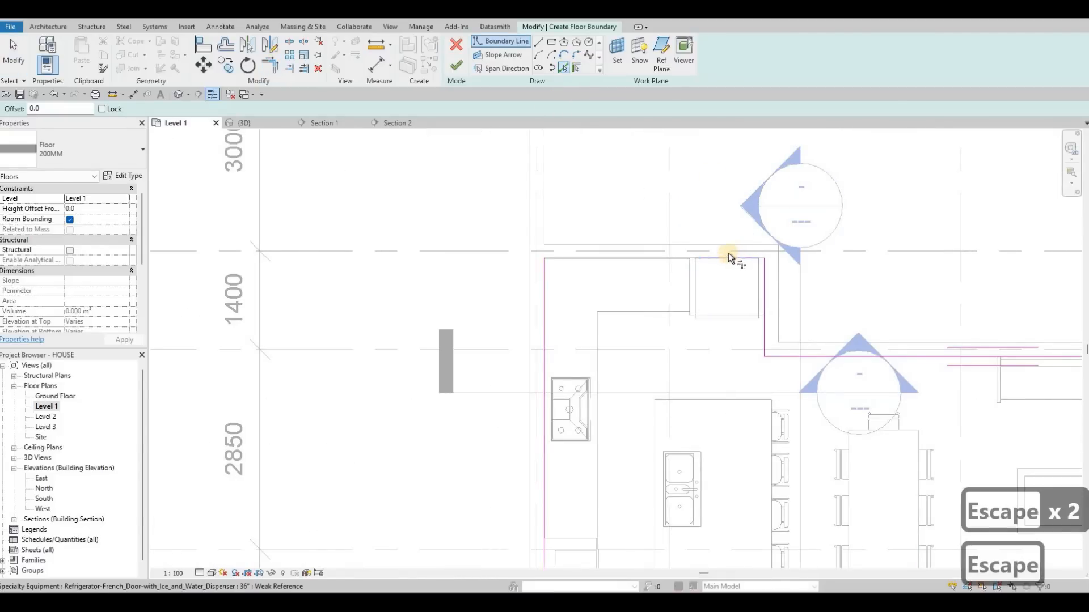
key(t)
key(r)
click(727, 258)
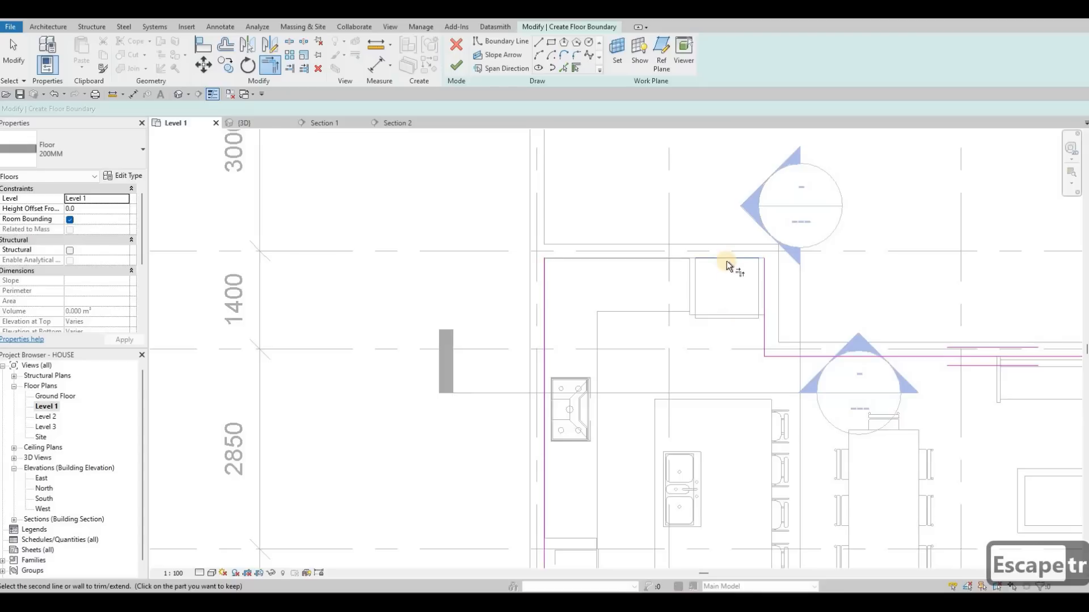
click(764, 295)
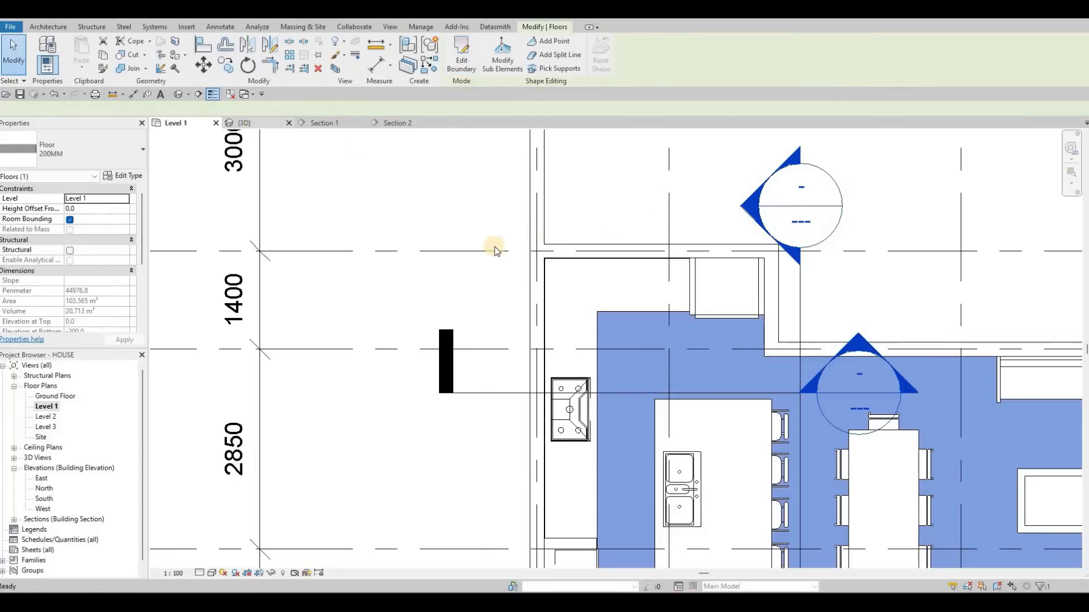
scroll(539, 289, up, 3)
key(Escape)
key(Escape)
- Examine the new floor around the kitchen and dining area in the 3D view
scroll(615, 285, up, 6)
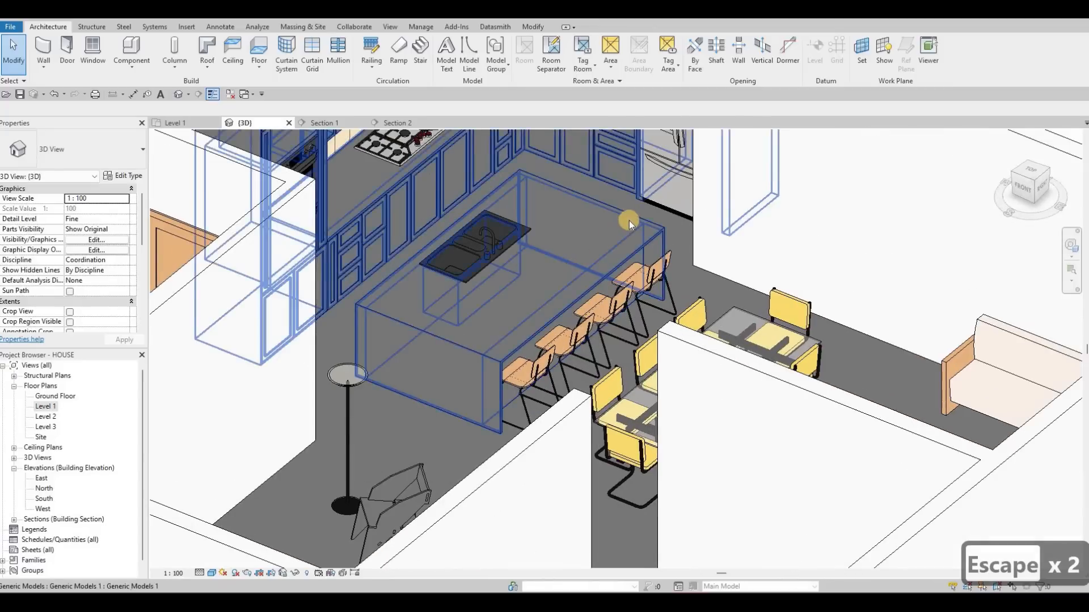
scroll(628, 220, up, 4)
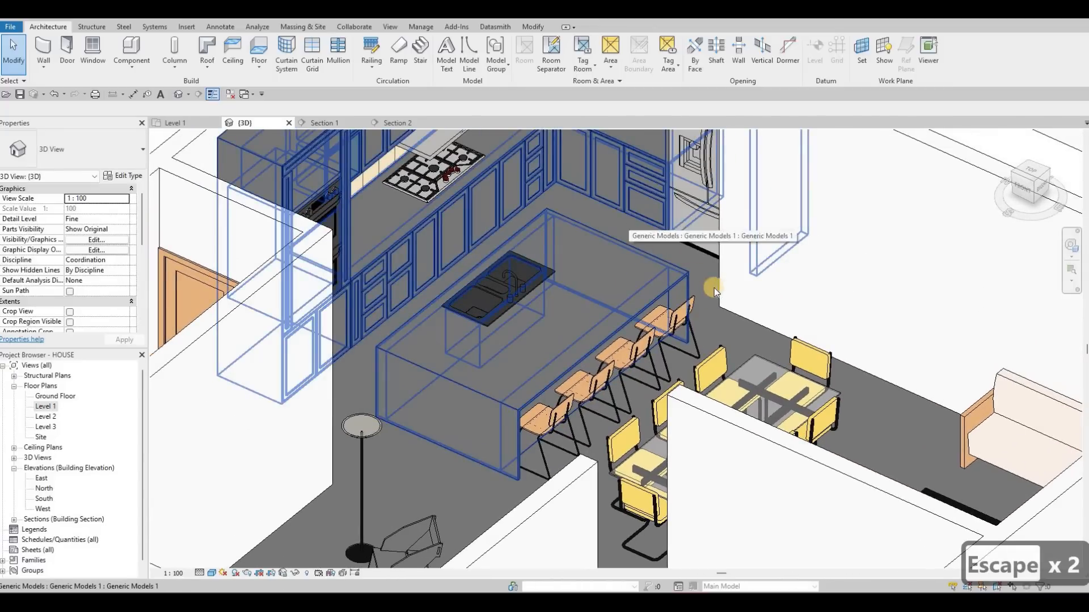
middle_drag(732, 317, 681, 296)
scroll(557, 281, down, 5)
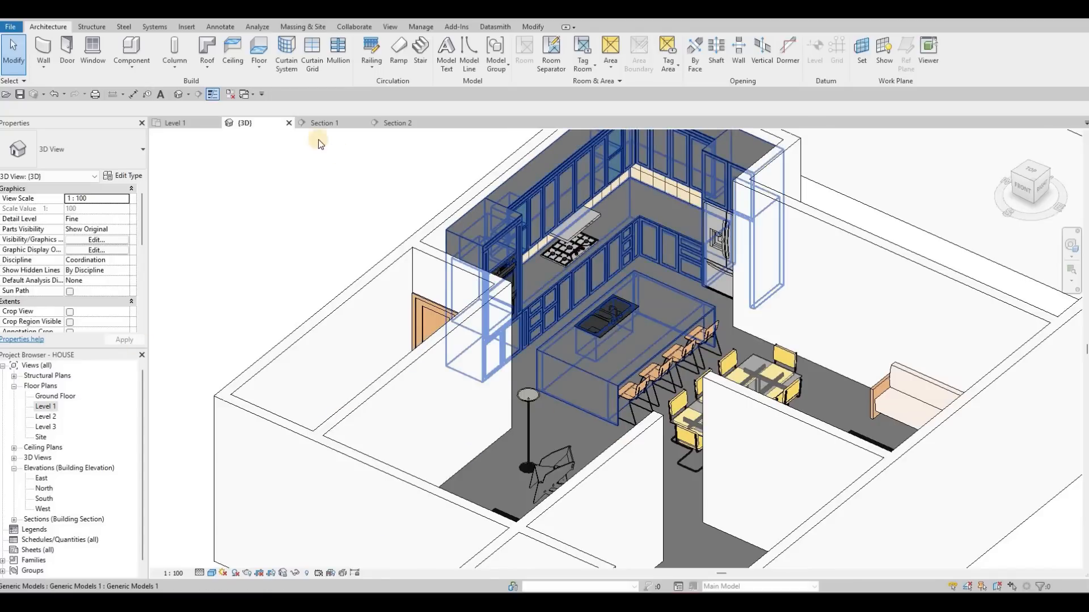
- On the Level 1 plan, move Section 1's line between the kitchen counter and the island, and flip it to face the island
click(175, 123)
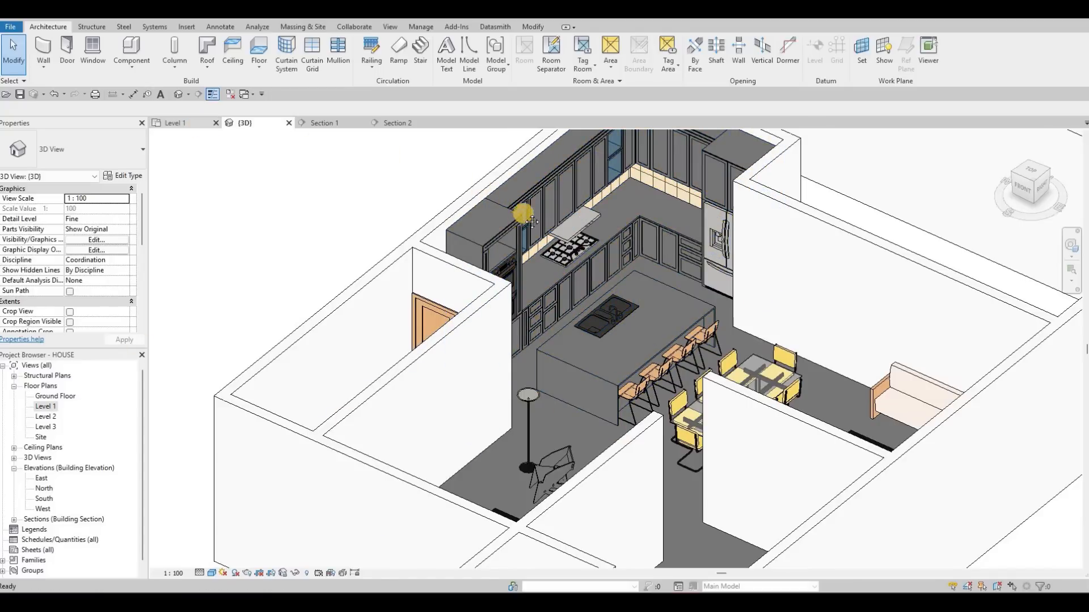
scroll(646, 219, down, 3)
key(Escape)
key(Escape)
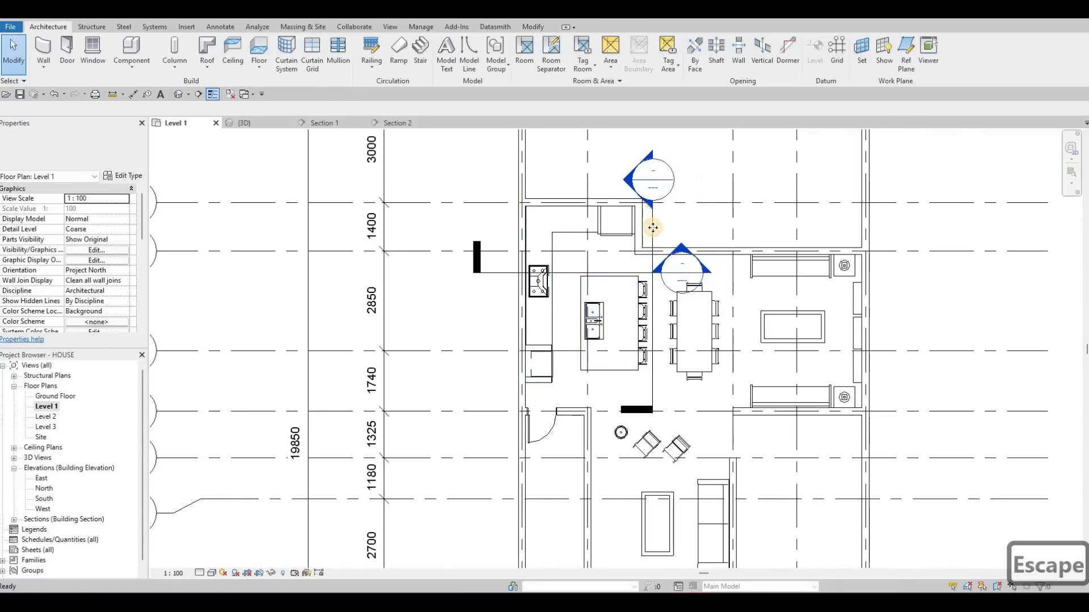
click(652, 223)
drag(652, 226, 571, 233)
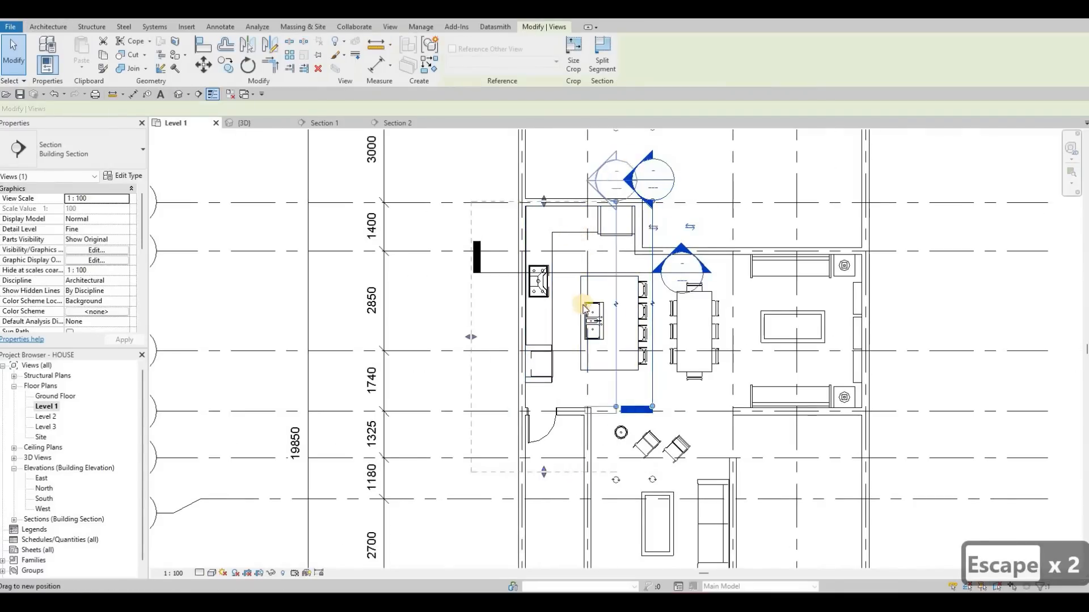
click(609, 237)
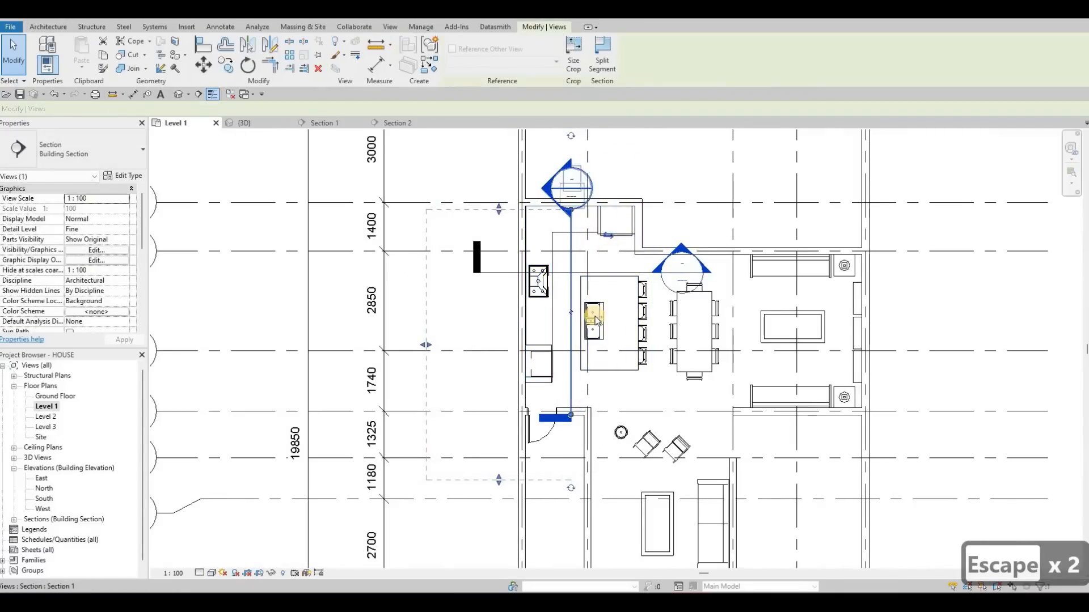
middle_drag(595, 194, 570, 193)
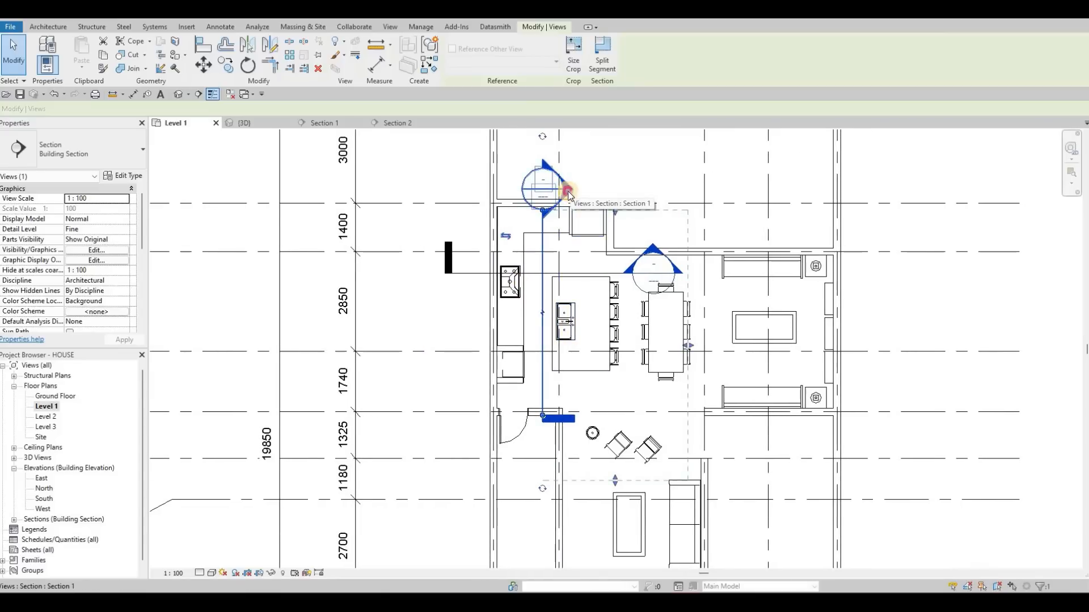
- Open the Section 1 view at the kitchen island and start editing the island's generic model in place
key(Escape)
scroll(580, 239, down, 7)
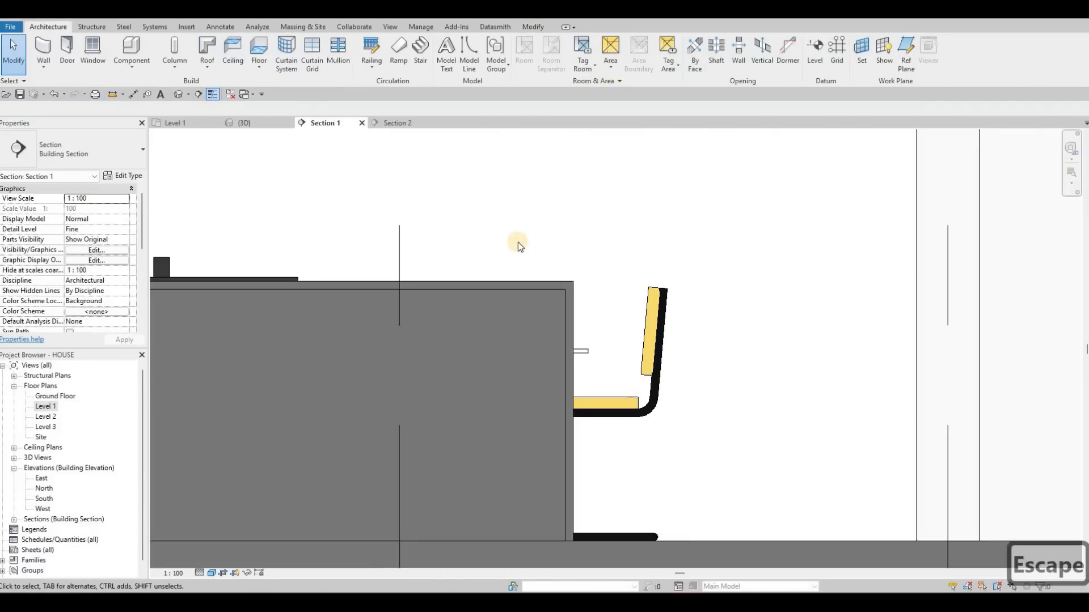
middle_drag(497, 261, 591, 241)
scroll(536, 267, up, 2)
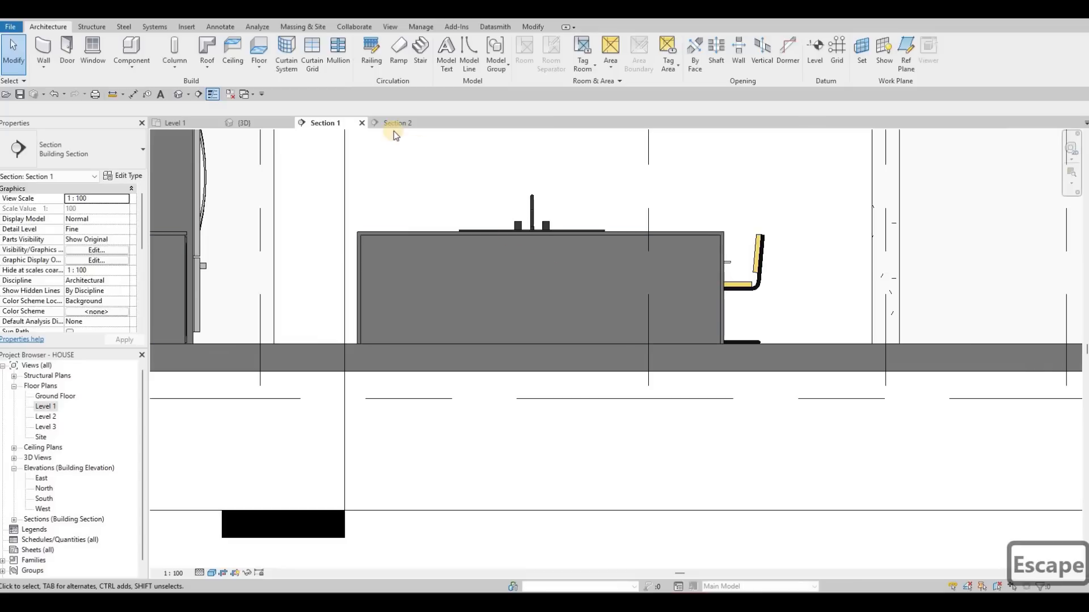
click(133, 93)
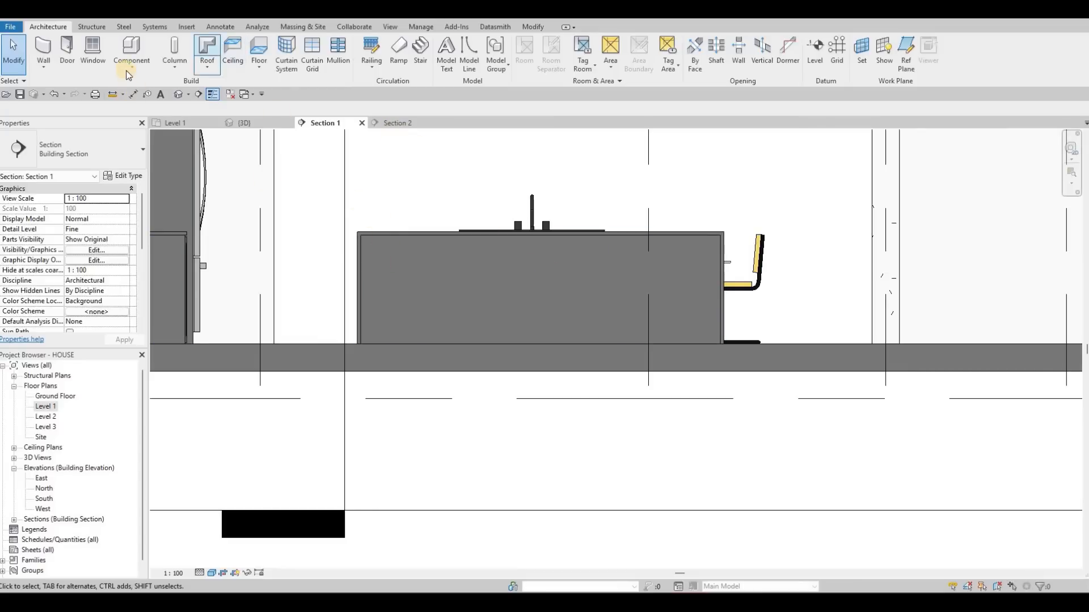
click(389, 237)
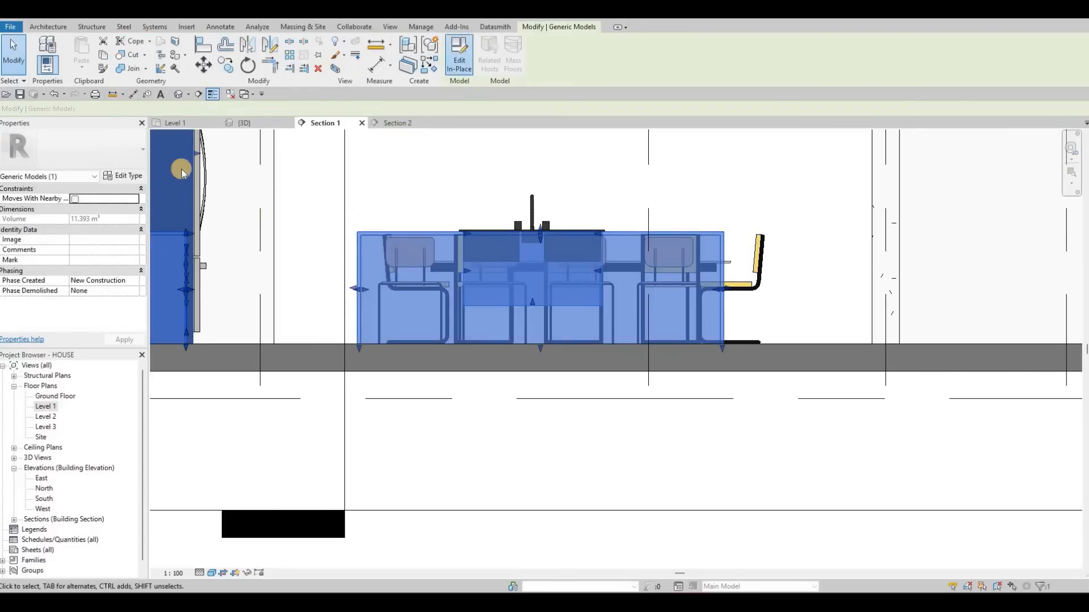
click(459, 60)
- Start an extrusion using the island's inset front face as the picked work plane
click(94, 53)
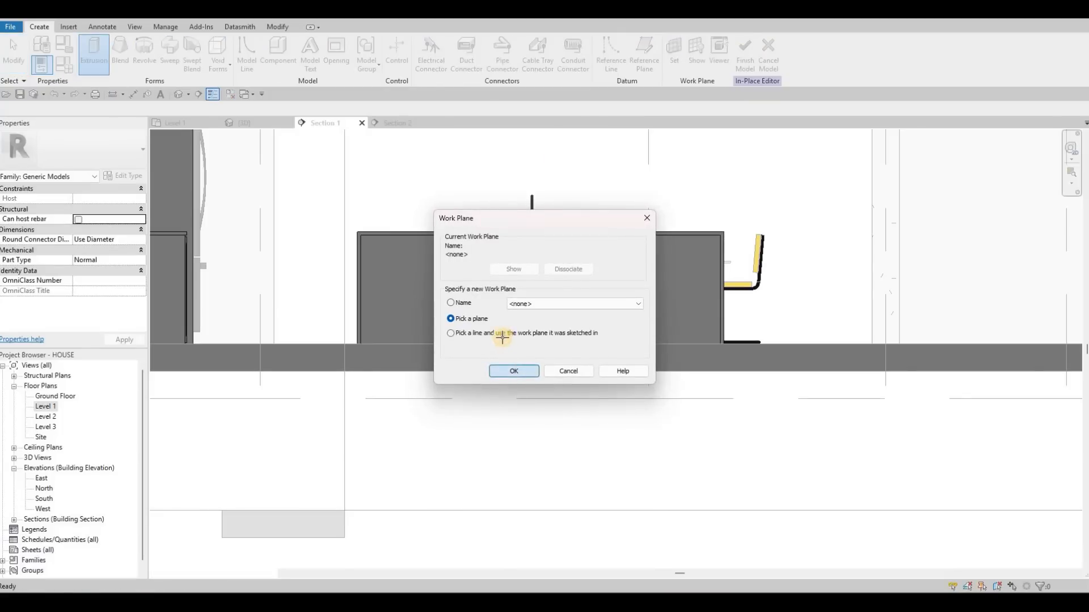
key(Return)
key(Tab)
key(Tab)
key(Tab)
key(Tab)
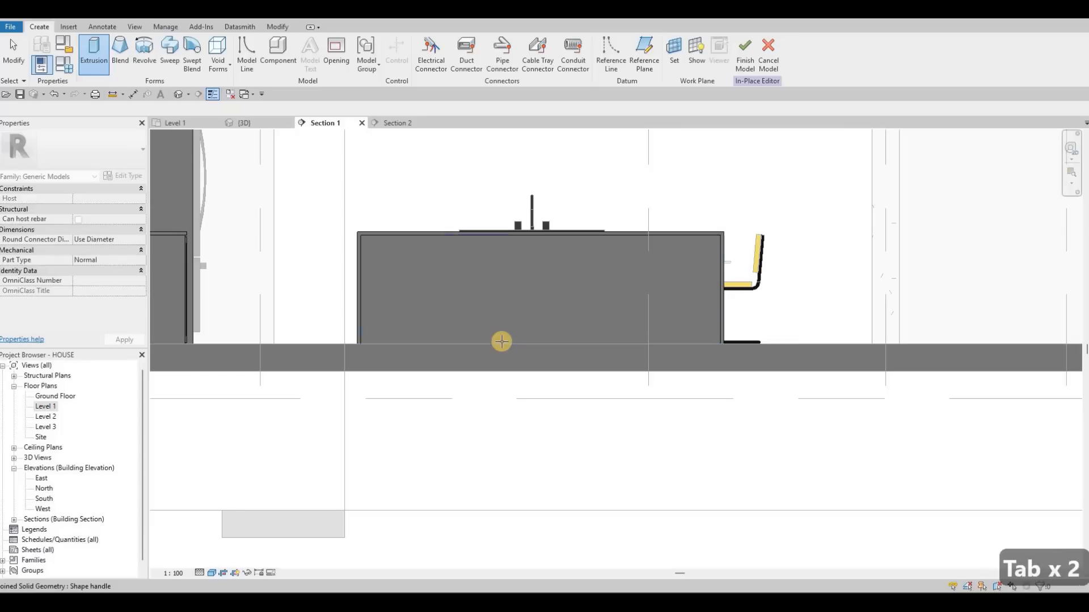
key(Tab)
key(Tab)
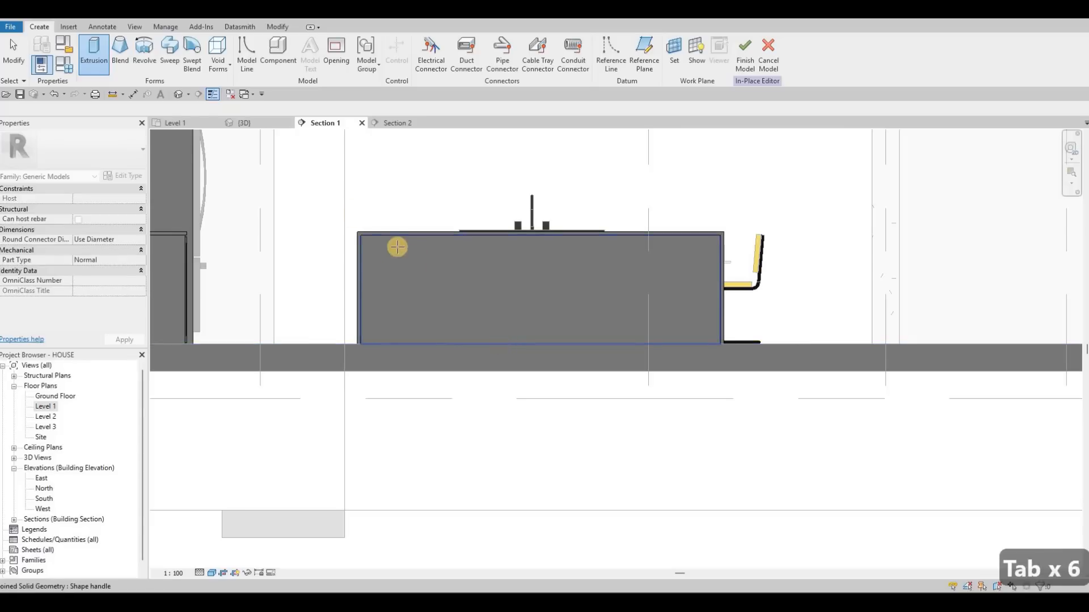
click(394, 376)
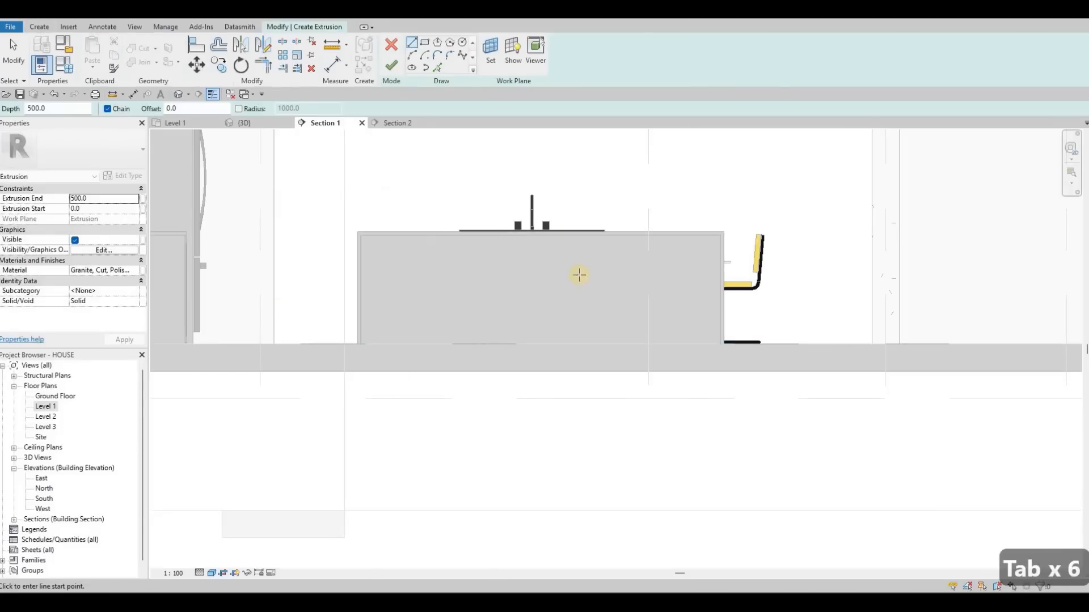
- Keep Granite, Cut, Polished as the extrusion material and set the extrusion end to 10
click(105, 270)
click(141, 270)
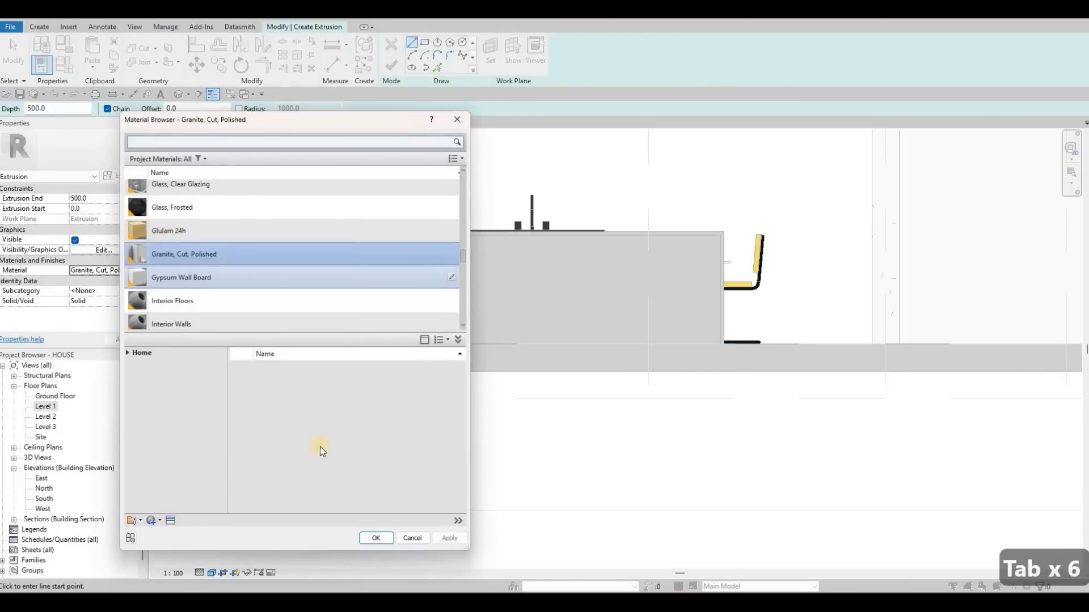
key(Return)
click(113, 204)
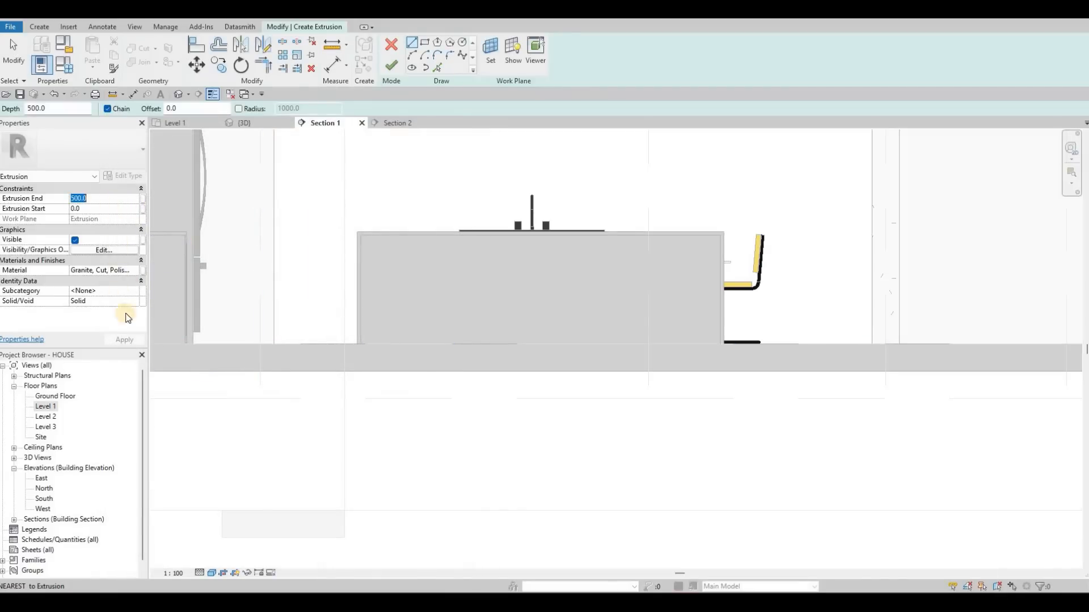
text(10)
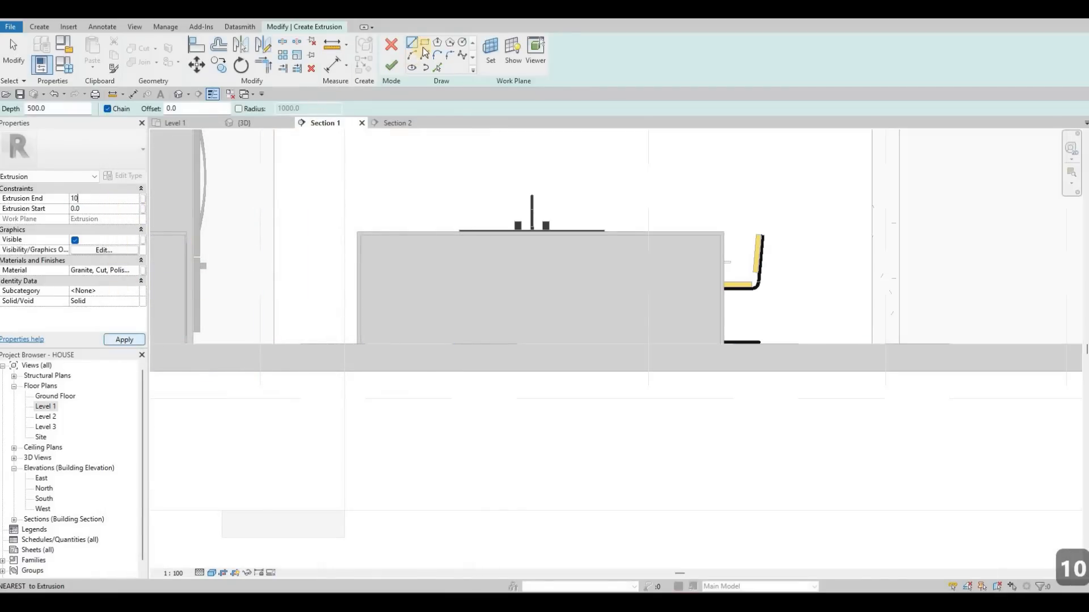
- Sketch a rectangle with a 10 mm inward offset from the outline of the island's inset front face
click(424, 46)
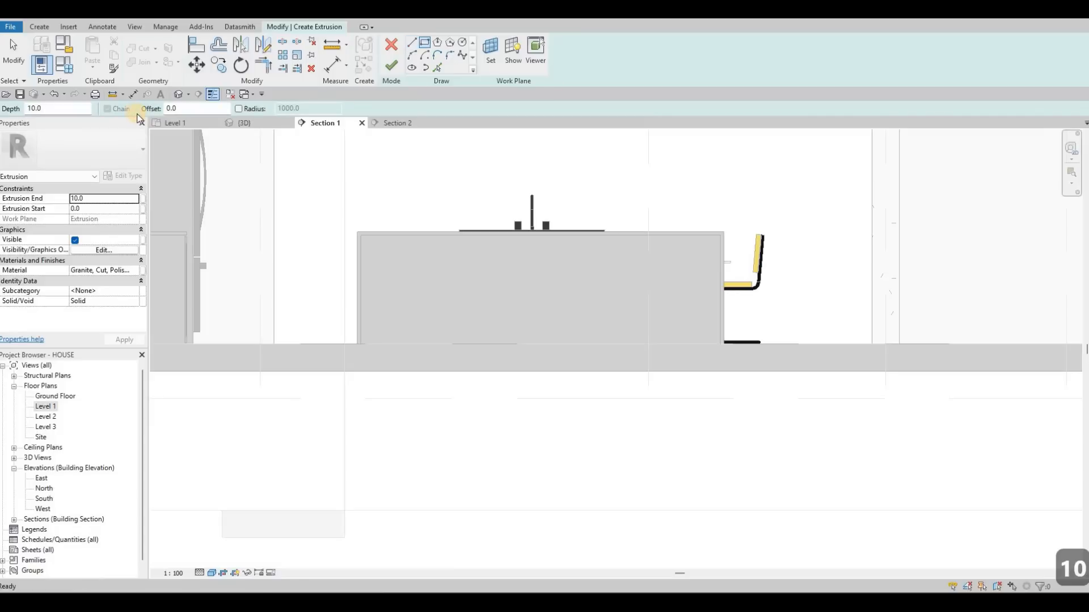
text(10)
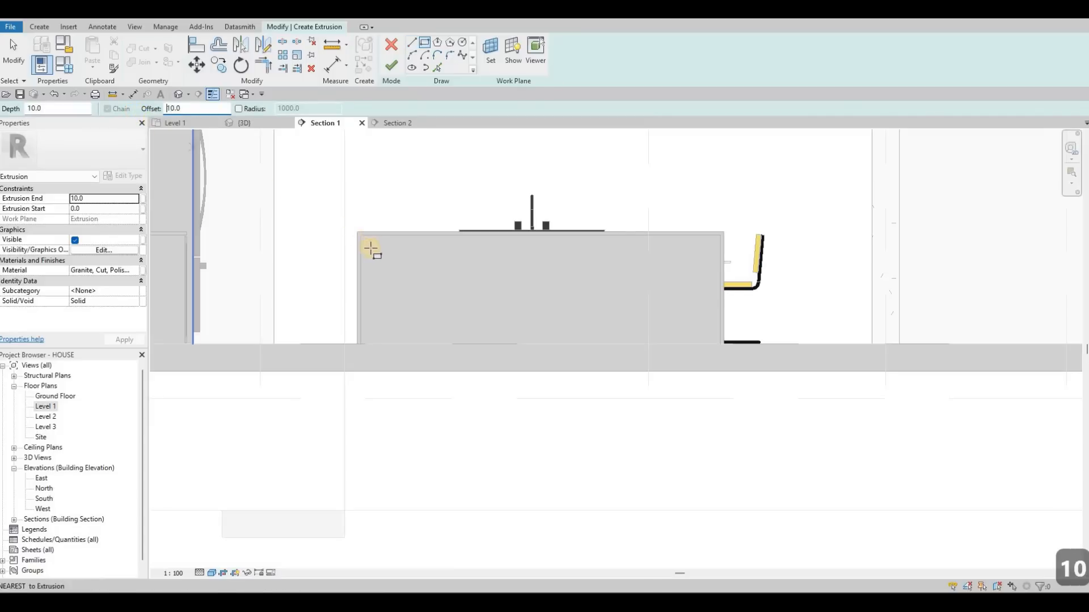
scroll(369, 242, up, 5)
click(369, 244)
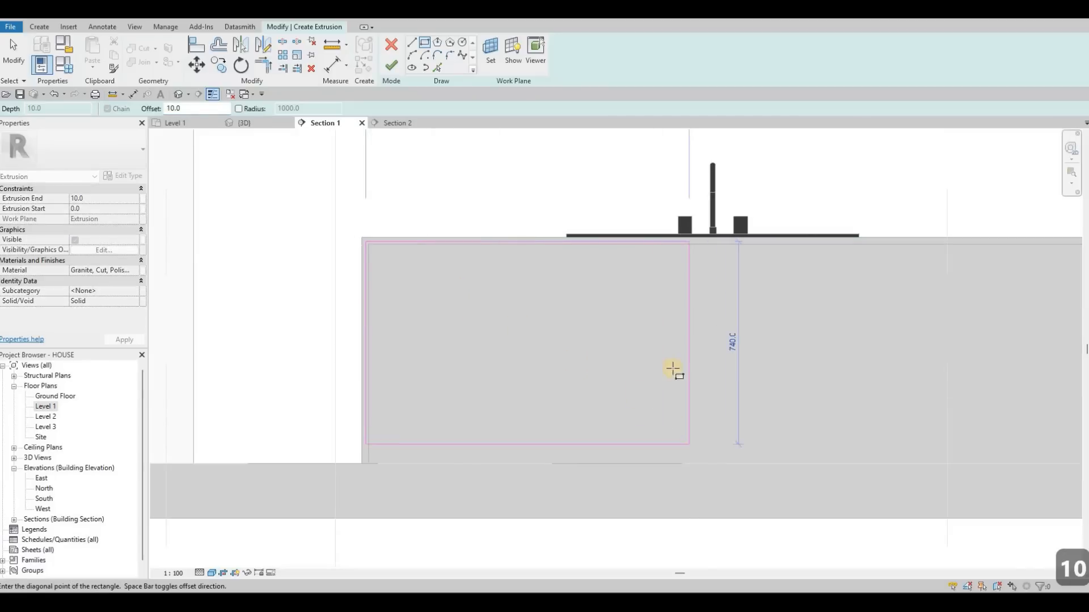
key(space)
middle_drag(874, 384, 828, 343)
scroll(828, 343, up, 3)
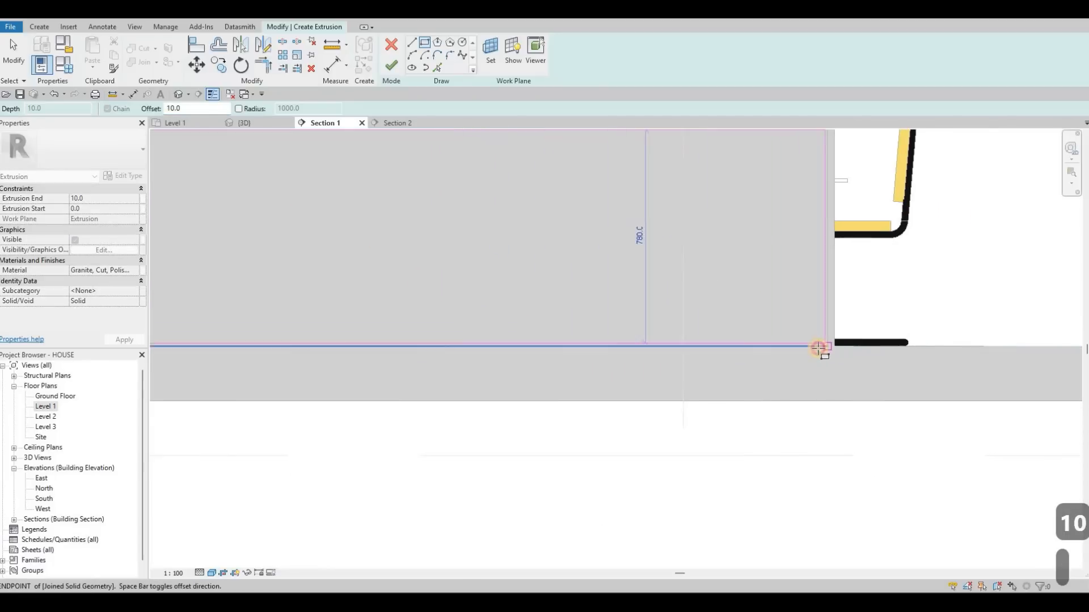
click(824, 347)
middle_drag(728, 317, 864, 416)
scroll(864, 415, down, 2)
key(Escape)
scroll(411, 172, down, 2)
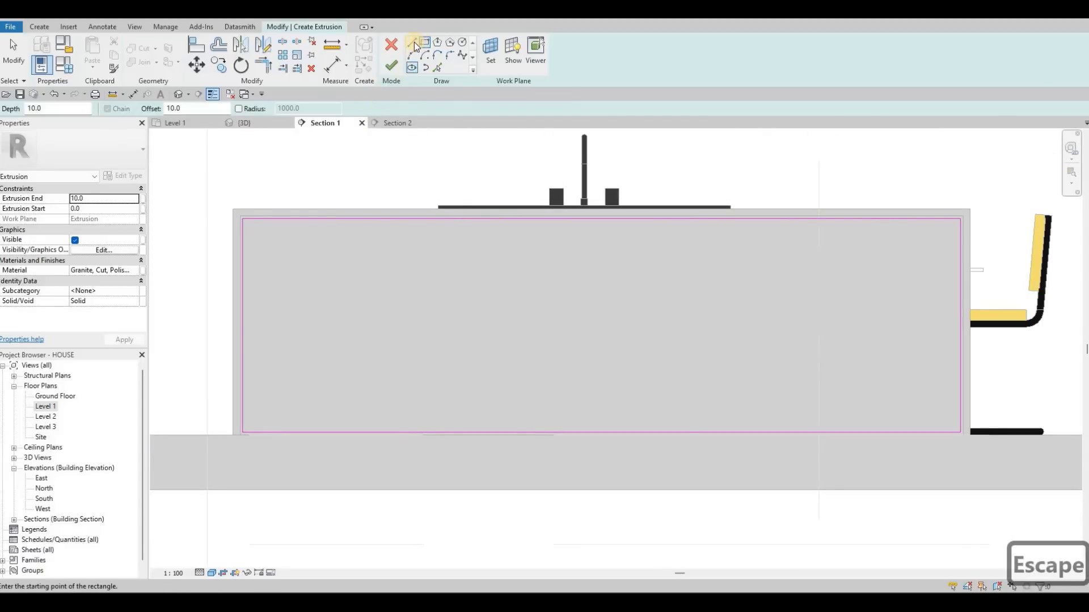
- Sketch a vertical line across the full height of the rectangle, about 1270 mm from its left edge
key(l)
key(i)
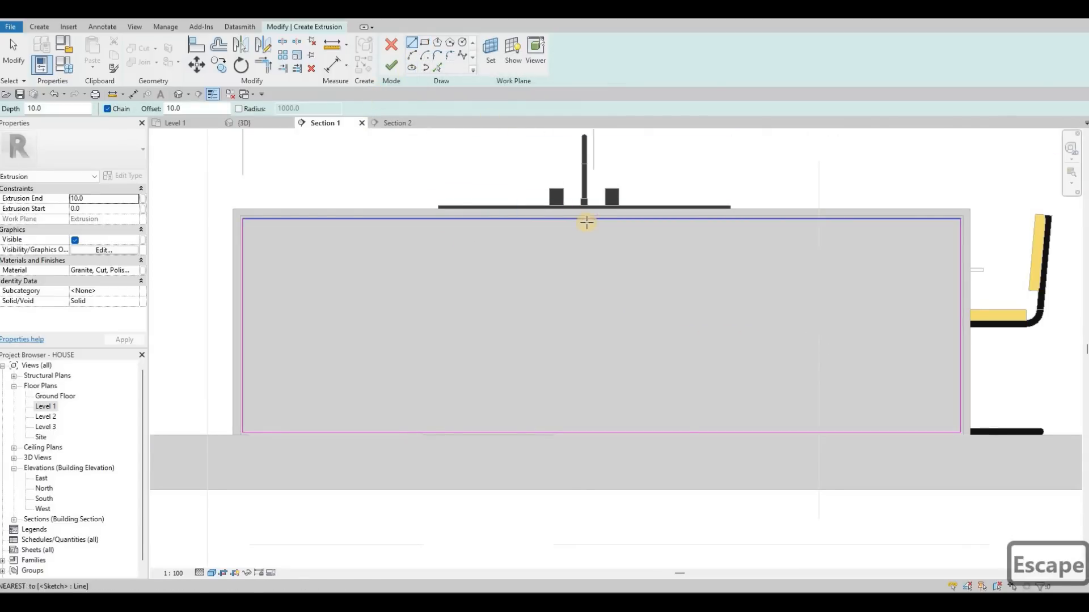
click(587, 221)
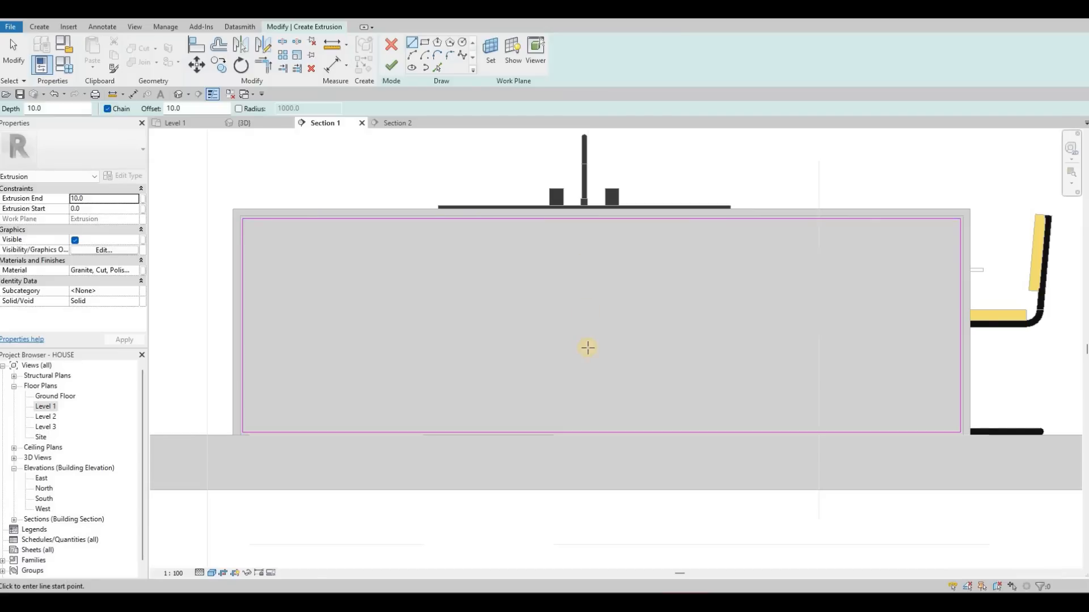
click(589, 433)
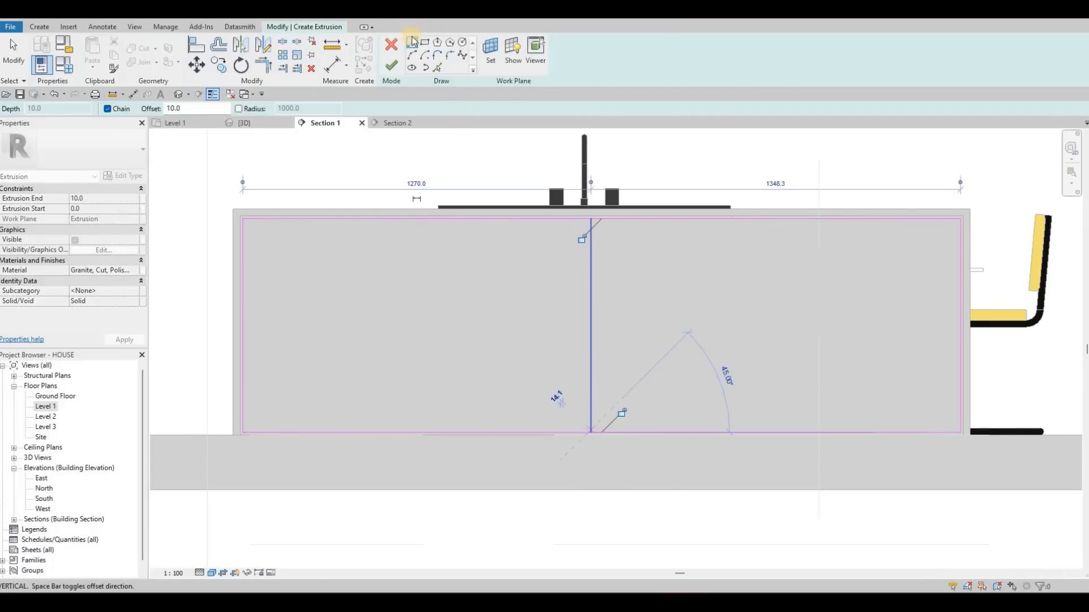
key(Escape)
key(Escape)
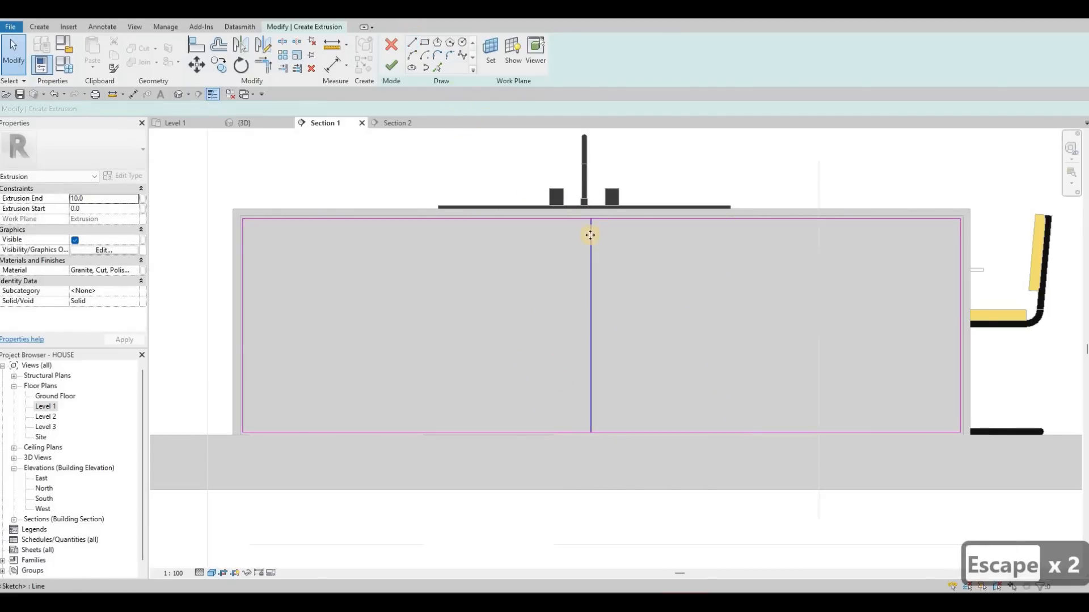
- Copy the vertical line 10 mm to the left to form a narrow gap between panels
click(590, 236)
key(c)
key(o)
click(578, 236)
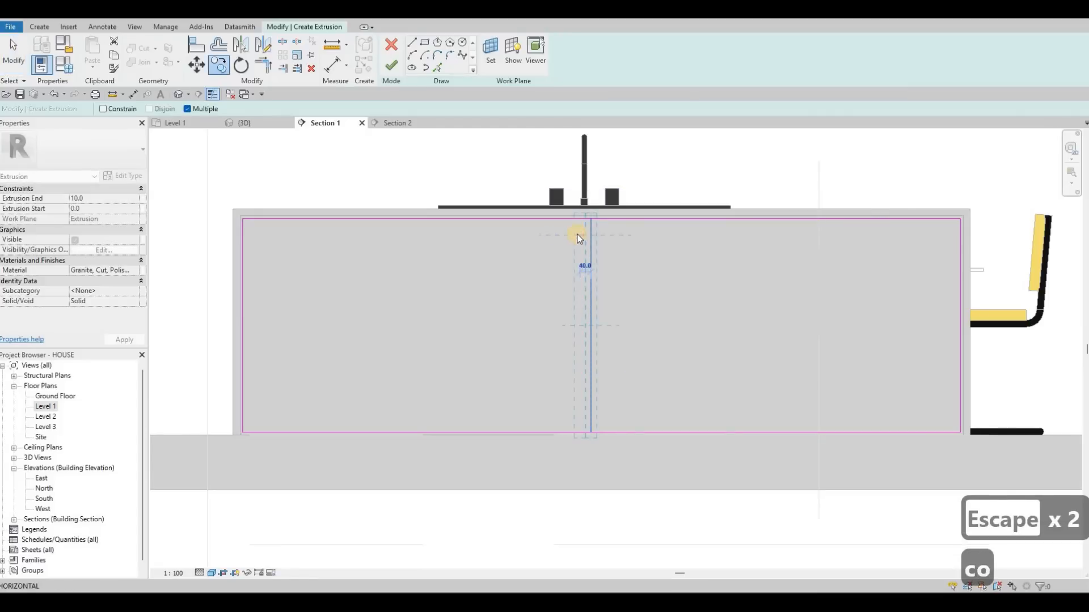
text(10)
key(Return)
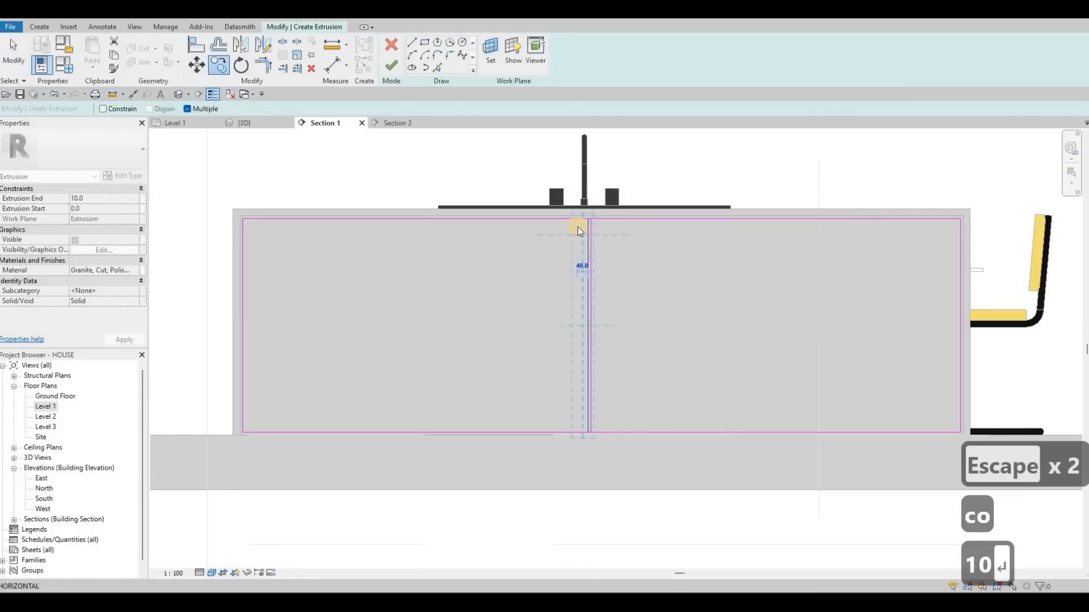
key(Escape)
key(Escape)
scroll(569, 228, up, 5)
key(Escape)
key(Escape)
- Nudge both vertical gap lines to the left so they sit centred beneath the sink tap
click(568, 229)
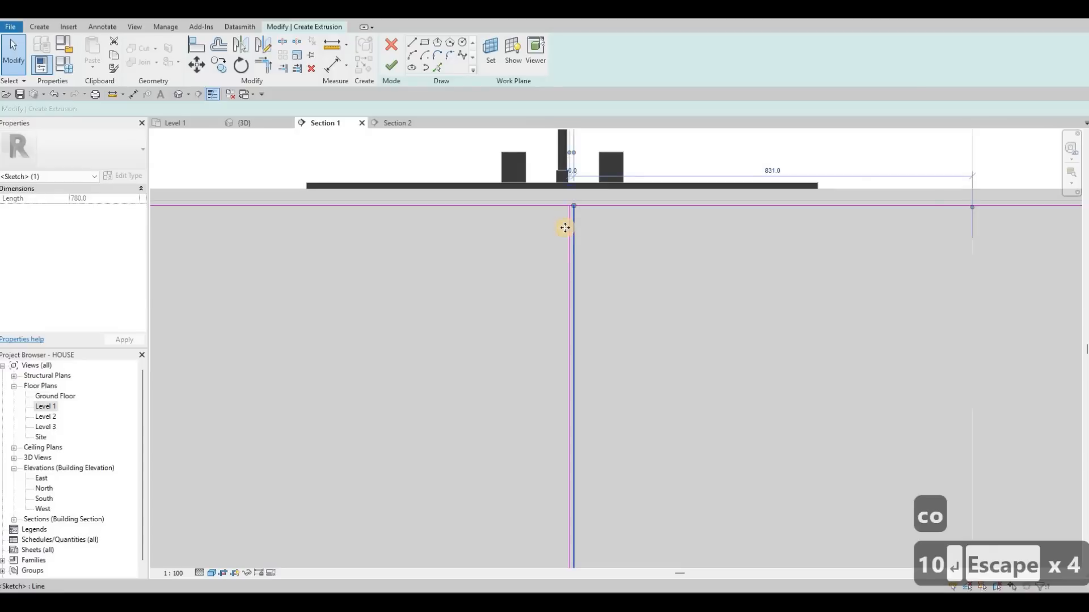
ctrl+click(565, 227)
key(Left)
key(Left)
key(Left)
key(Left)
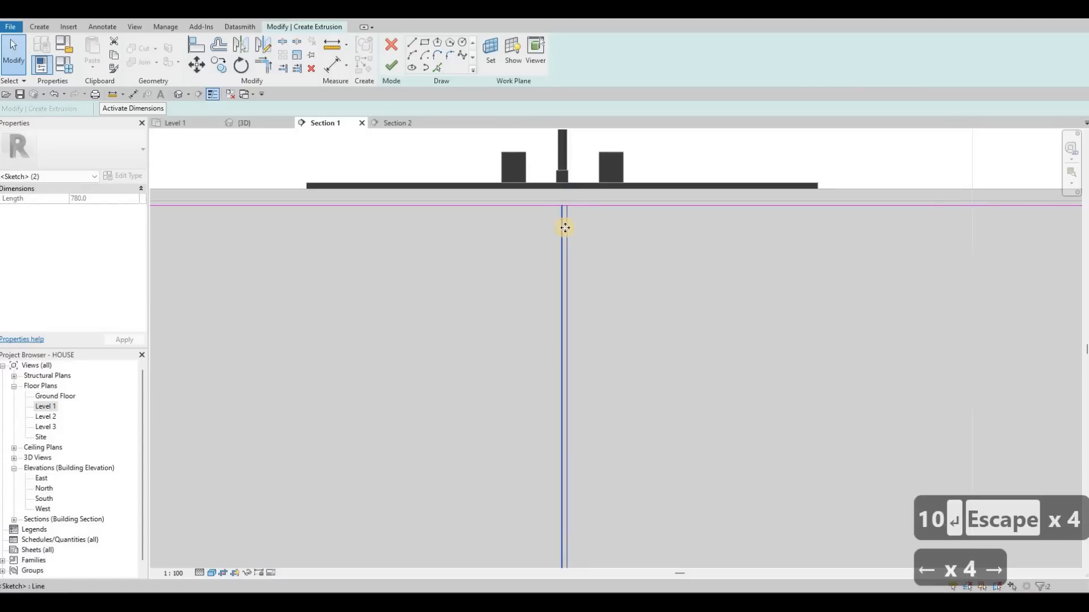
key(Right)
key(Left)
scroll(574, 190, up, 3)
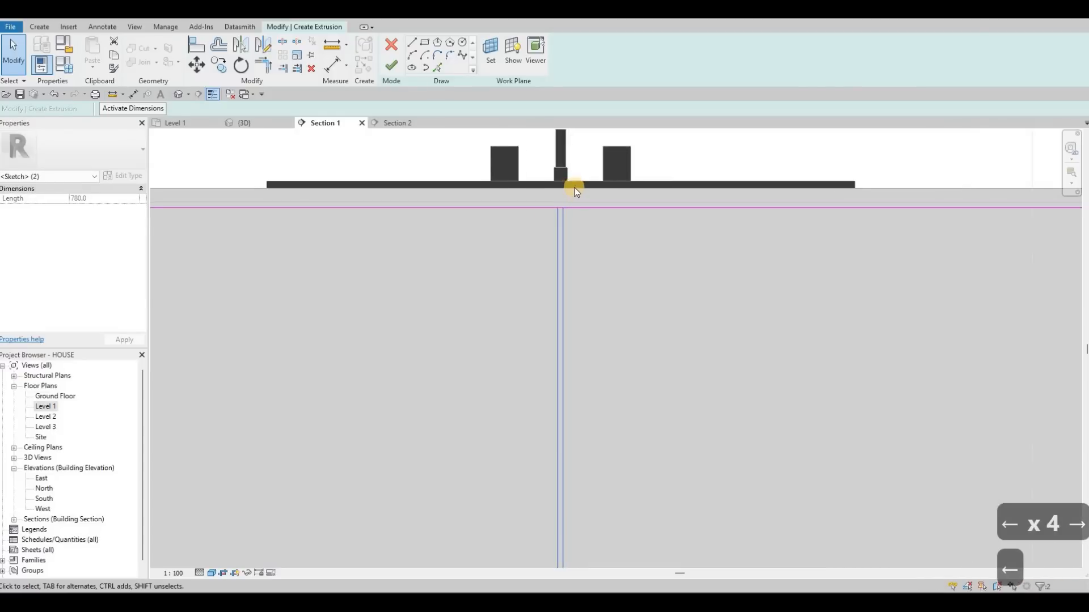
key(Right)
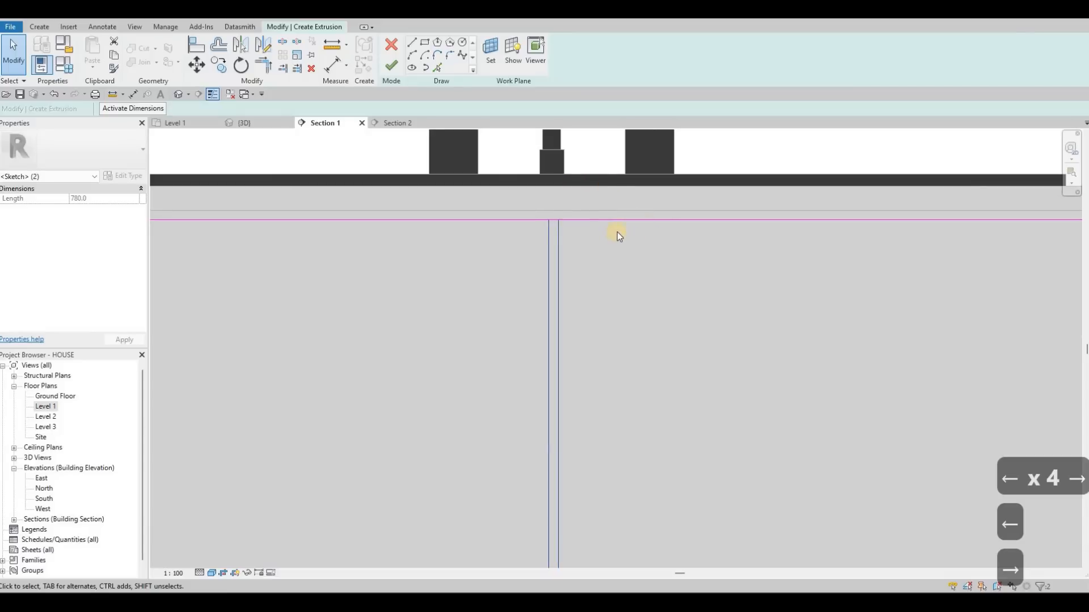
scroll(617, 233, down, 3)
key(Escape)
key(Escape)
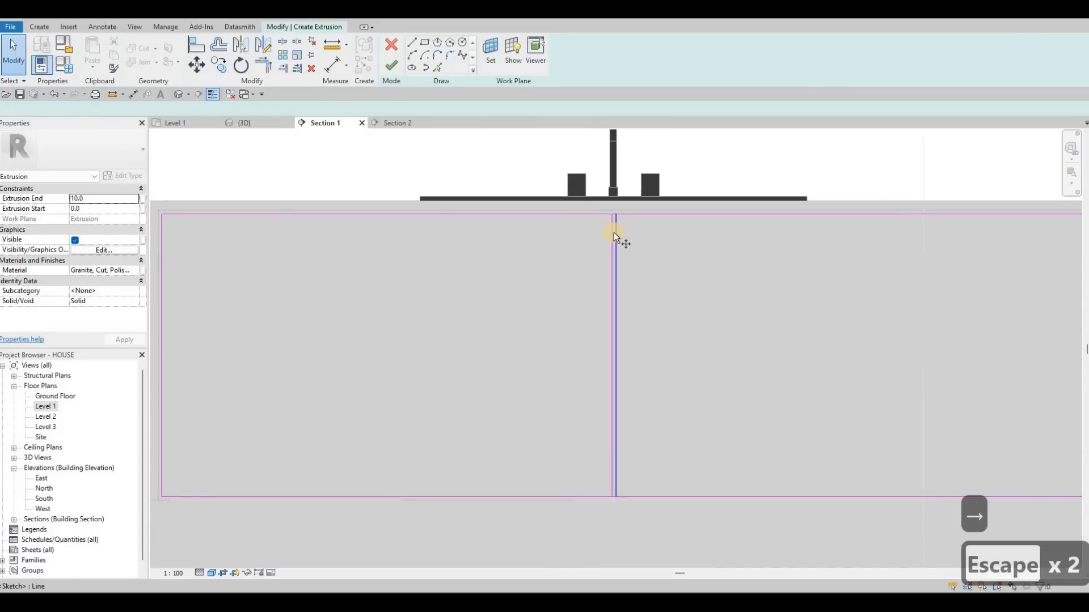
- Copy the right line of the central gap twice to the right, placing the second copy about 440 mm beyond the first
click(613, 233)
key(c)
key(o)
click(615, 229)
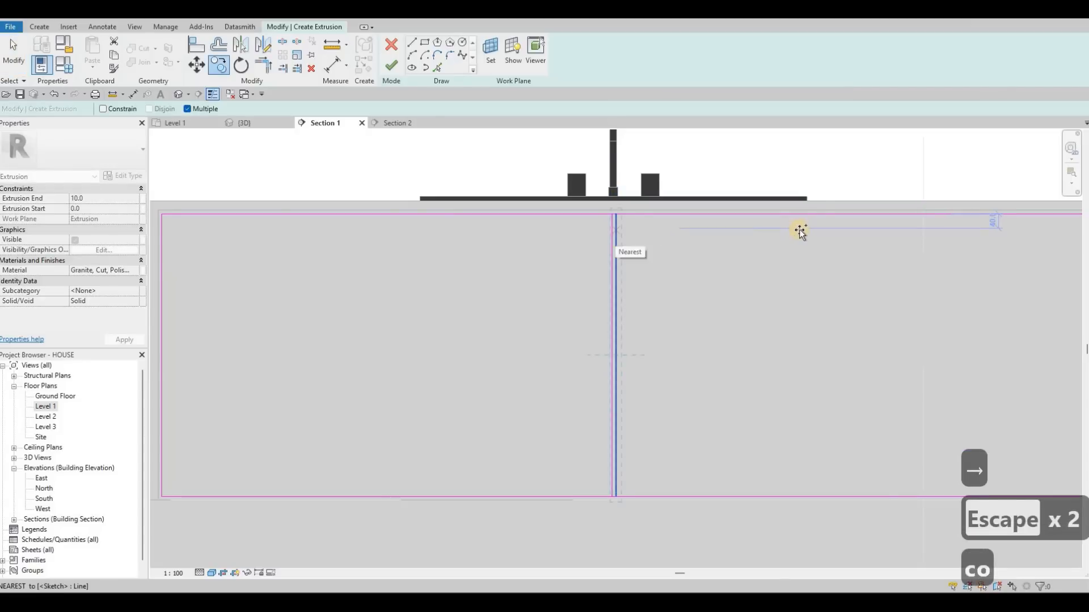
click(797, 228)
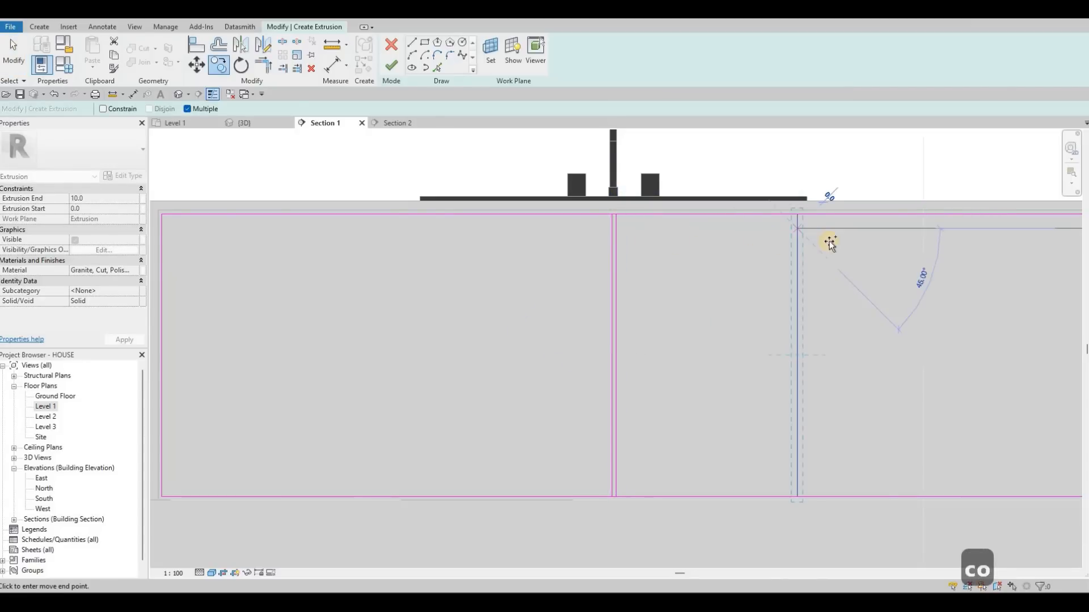
middle_drag(821, 230, 697, 230)
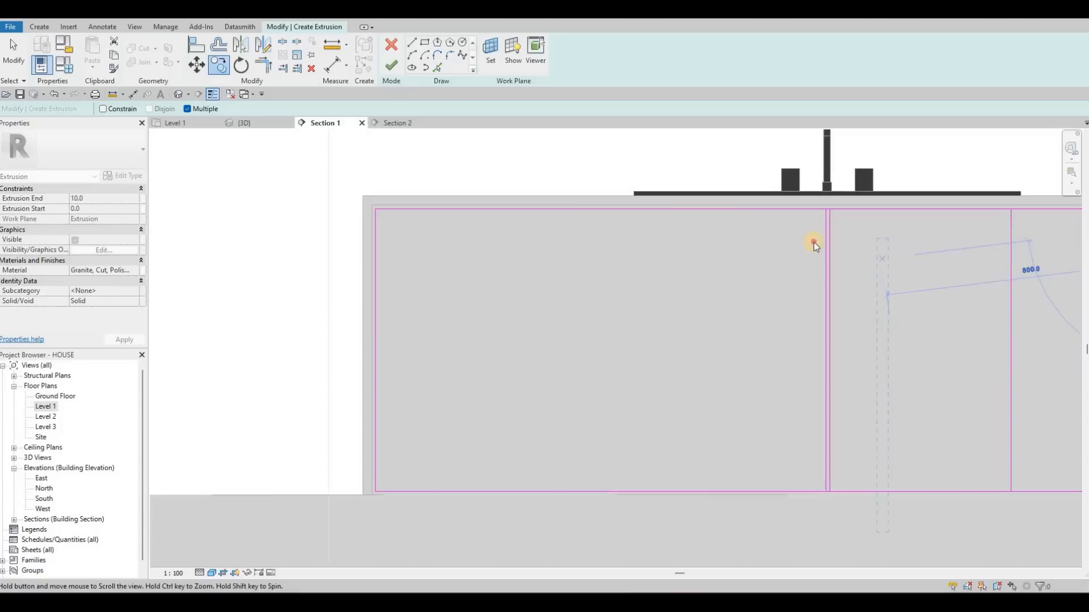
scroll(813, 241, up, 1)
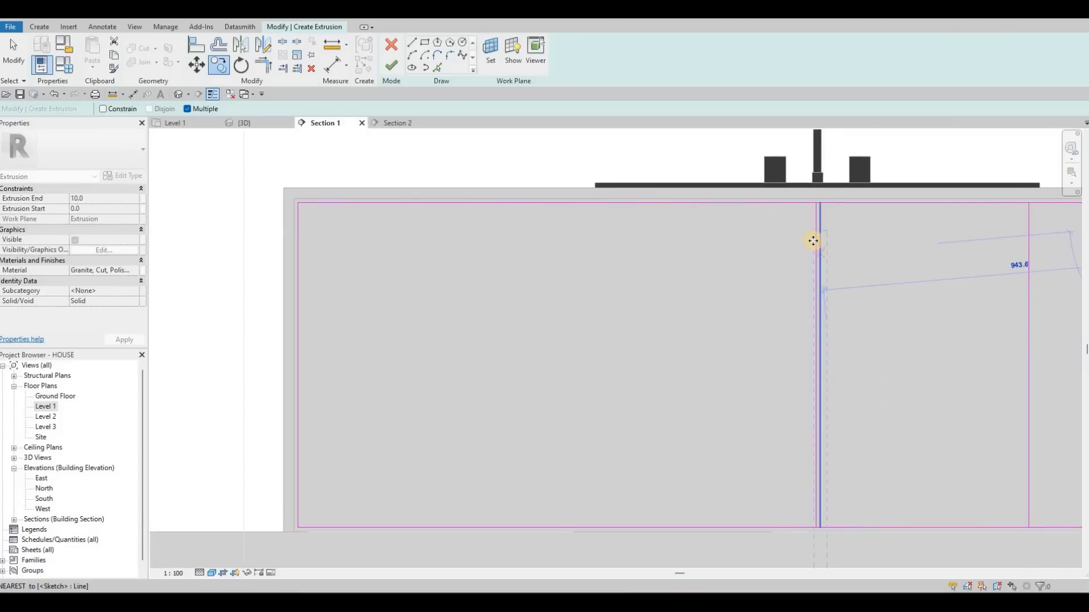
key(Escape)
key(Escape)
- Copy the left line of the central gap twice to the left, dividing the rectangle's left half into three bays
click(814, 242)
key(c)
key(o)
click(595, 238)
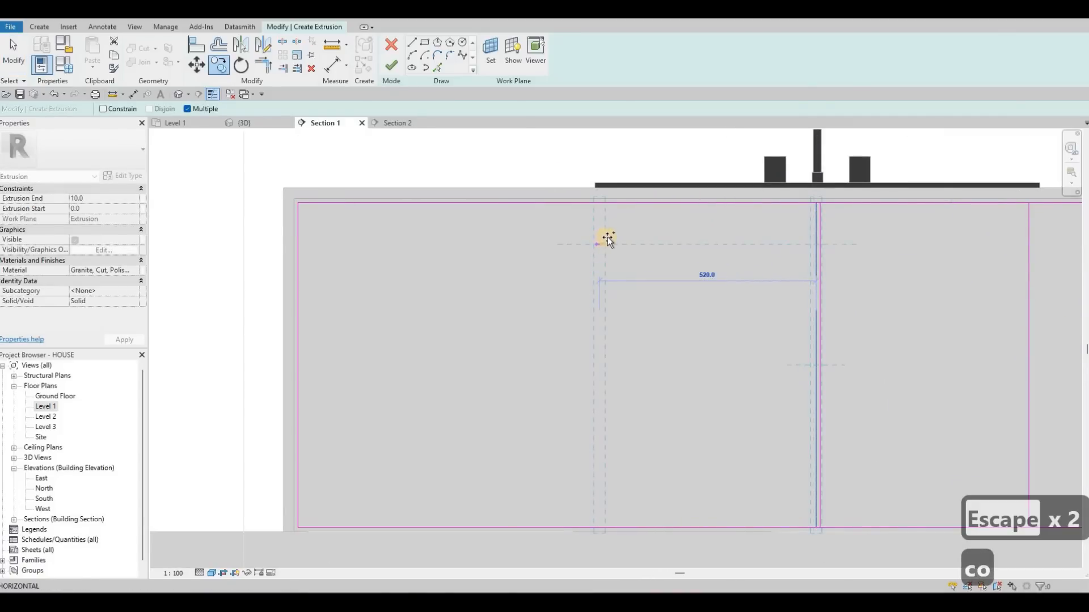
click(468, 239)
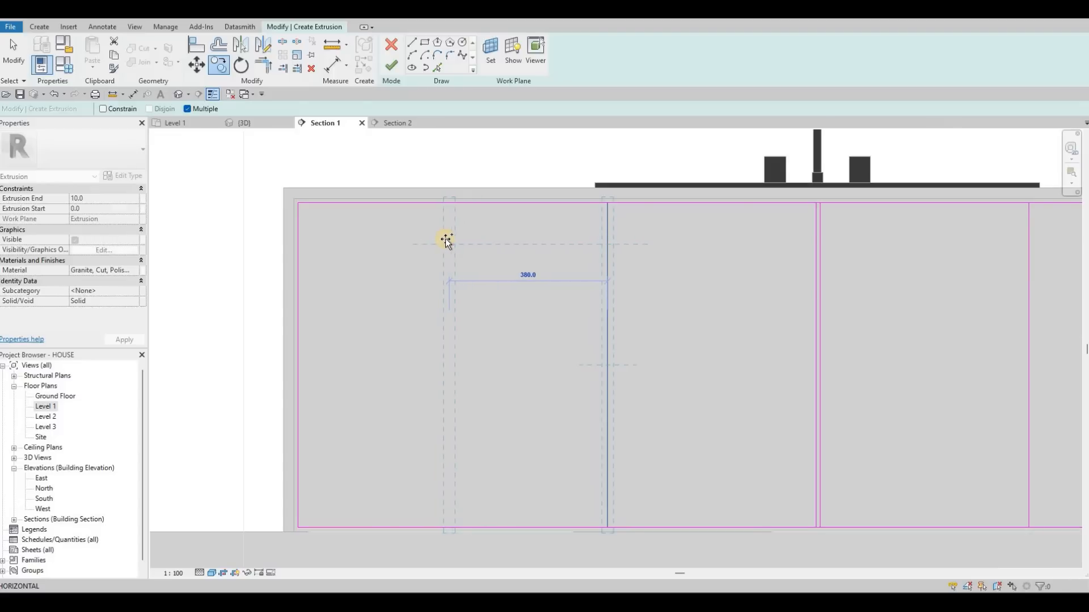
click(445, 238)
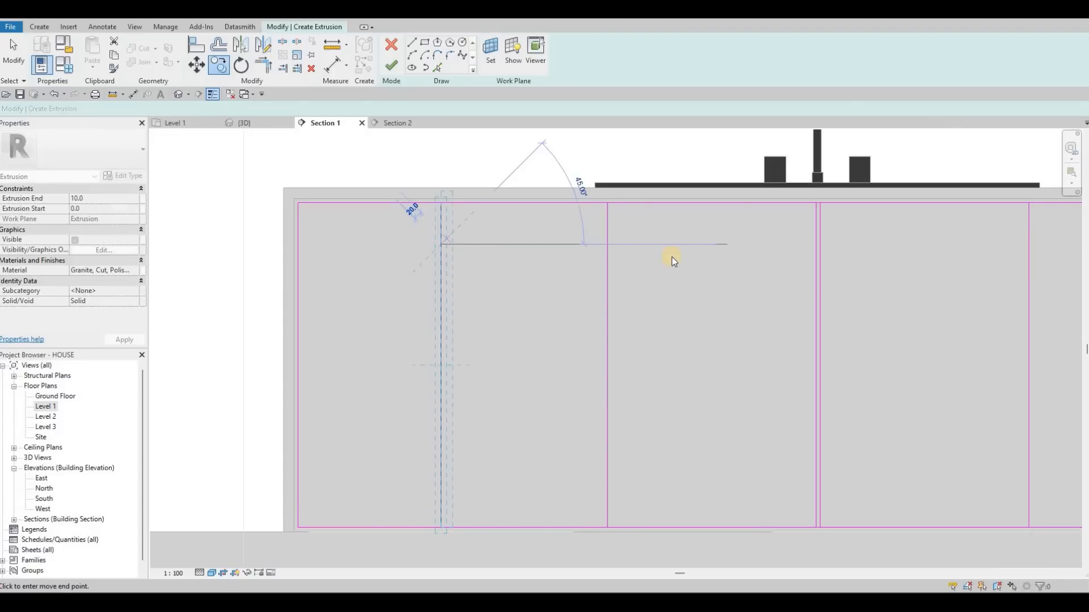
scroll(691, 264, down, 3)
key(Escape)
key(Escape)
key(Escape)
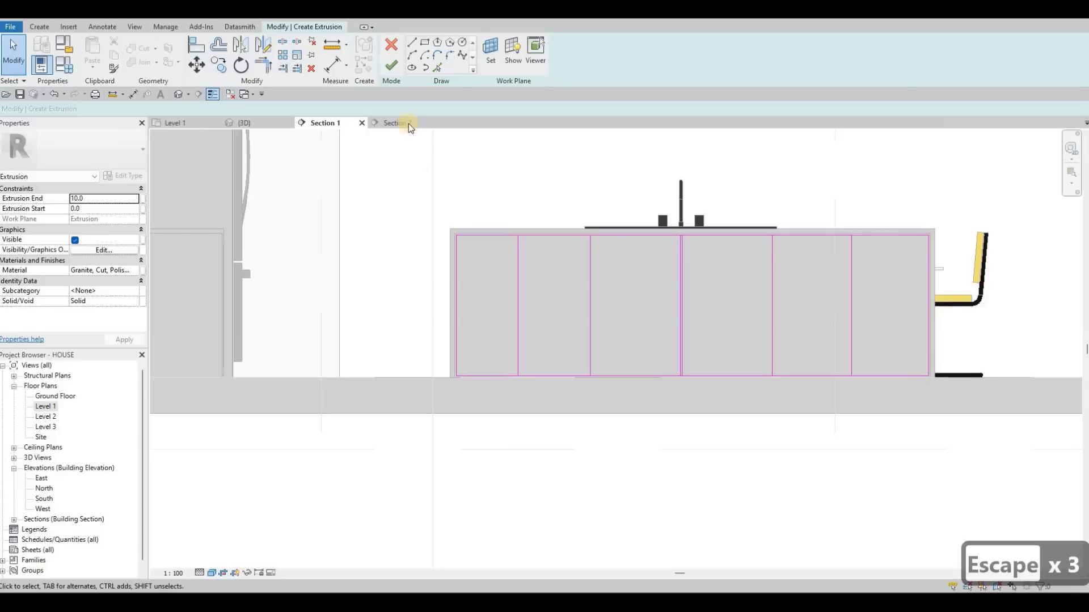
- Use Pick Lines with a 10 mm offset to double the four outer vertical dividers on the side away from the centre
click(681, 251)
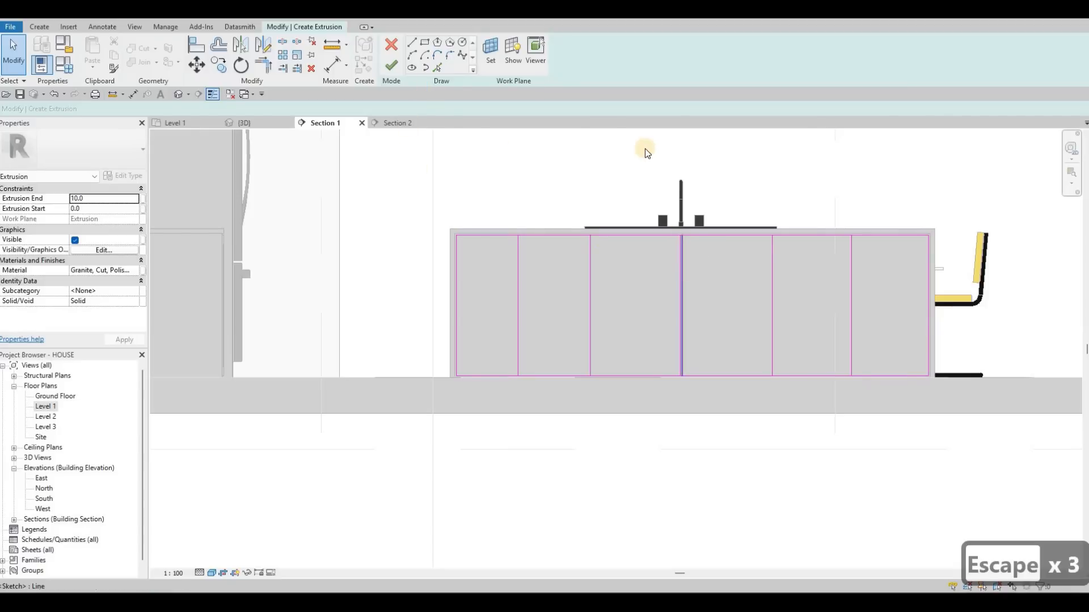
click(437, 55)
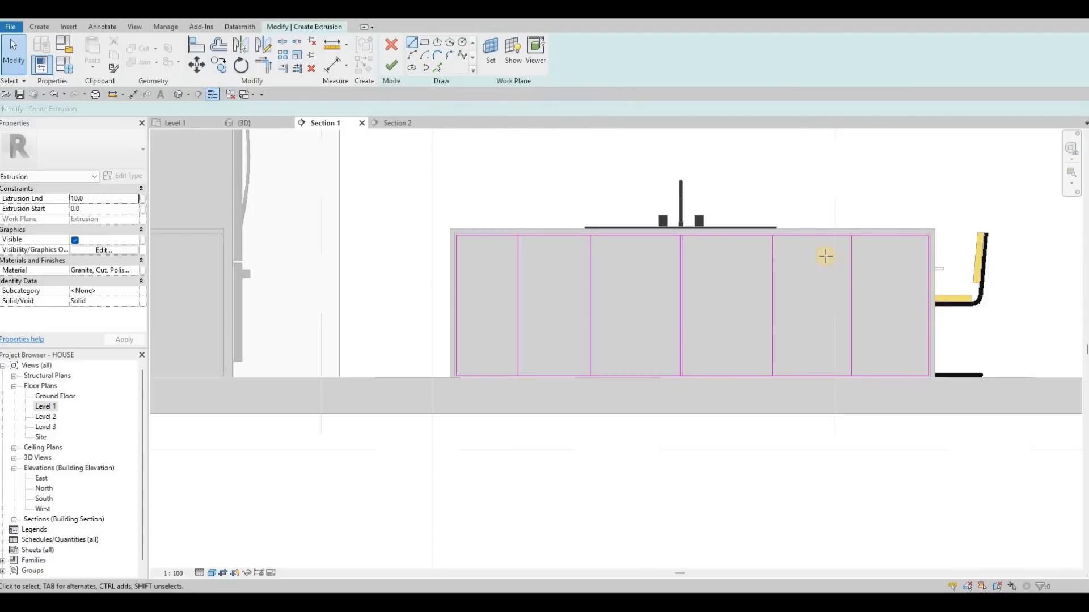
scroll(825, 256, up, 3)
key(Escape)
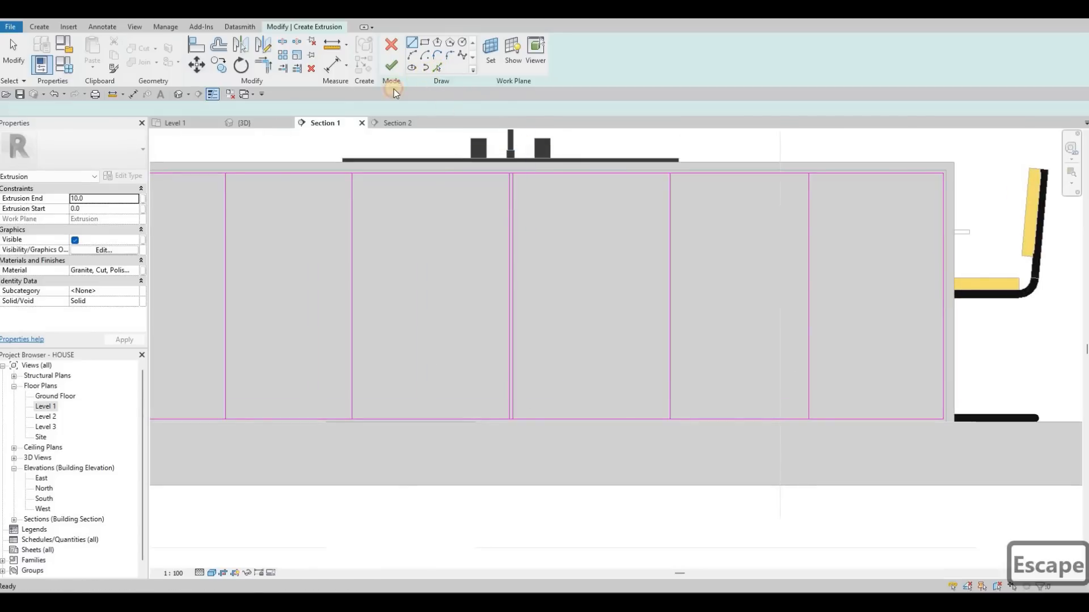
key(Escape)
drag(148, 108, 117, 116)
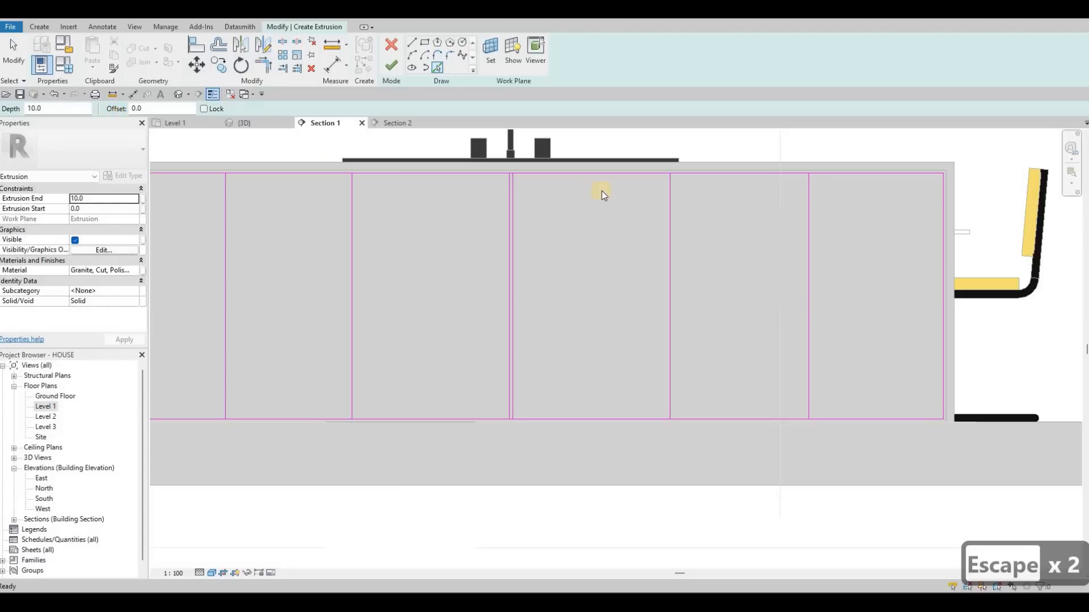
text(10)
click(811, 221)
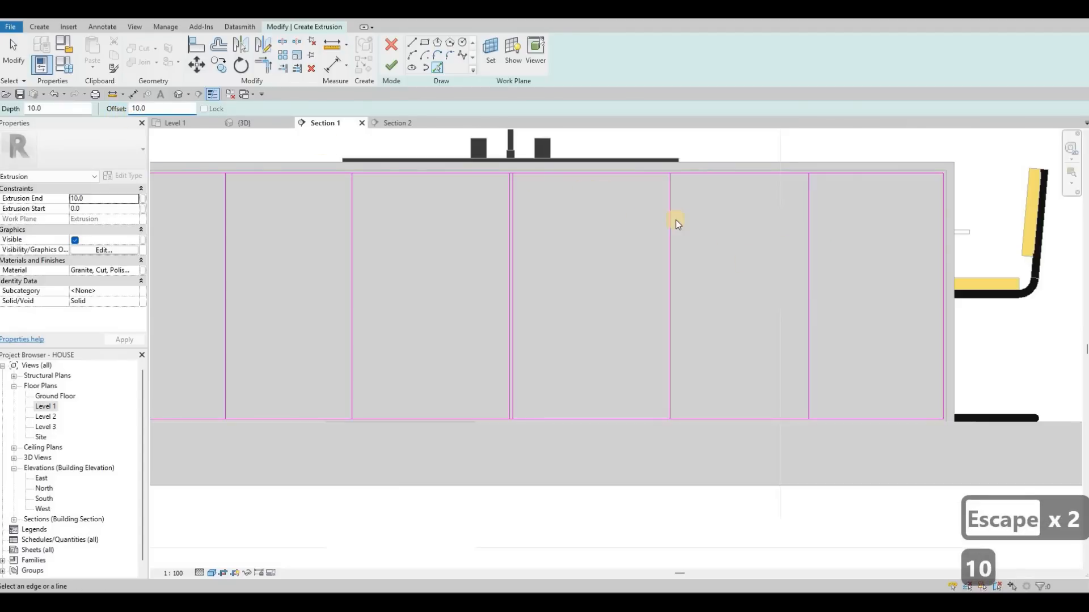
click(675, 220)
click(345, 219)
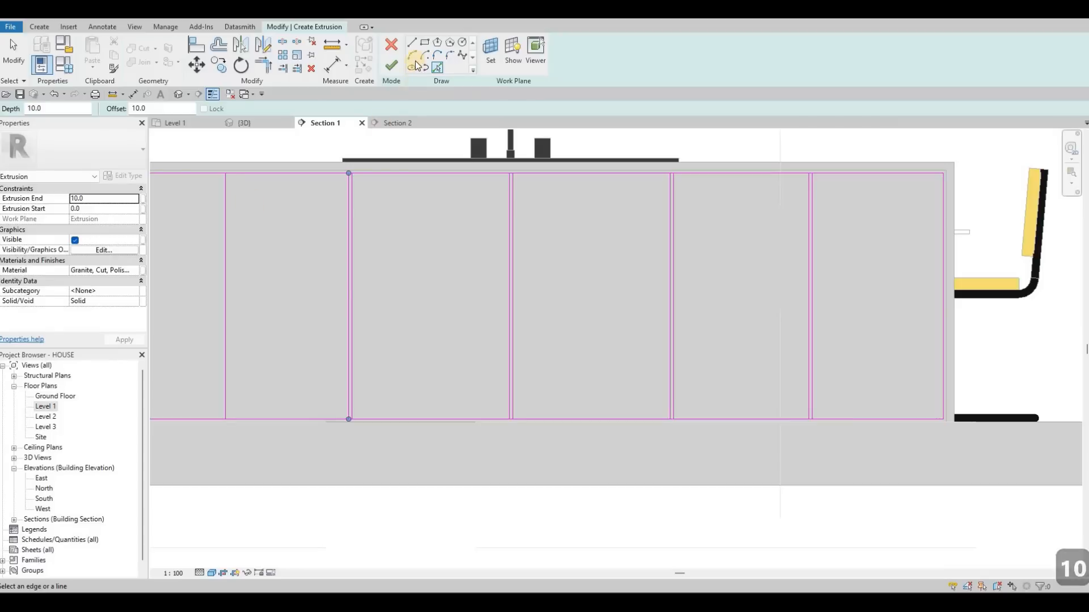
click(223, 238)
- Sketch a horizontal line across the leftmost bay at about mid-height, from the rectangle's edge to the first divider
key(l)
key(i)
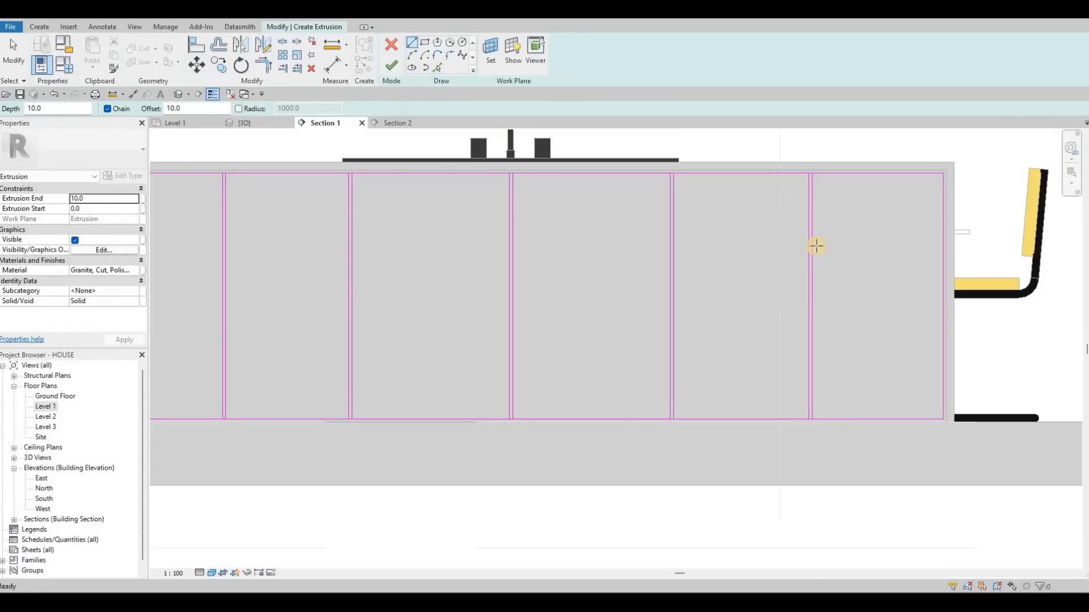
click(875, 278)
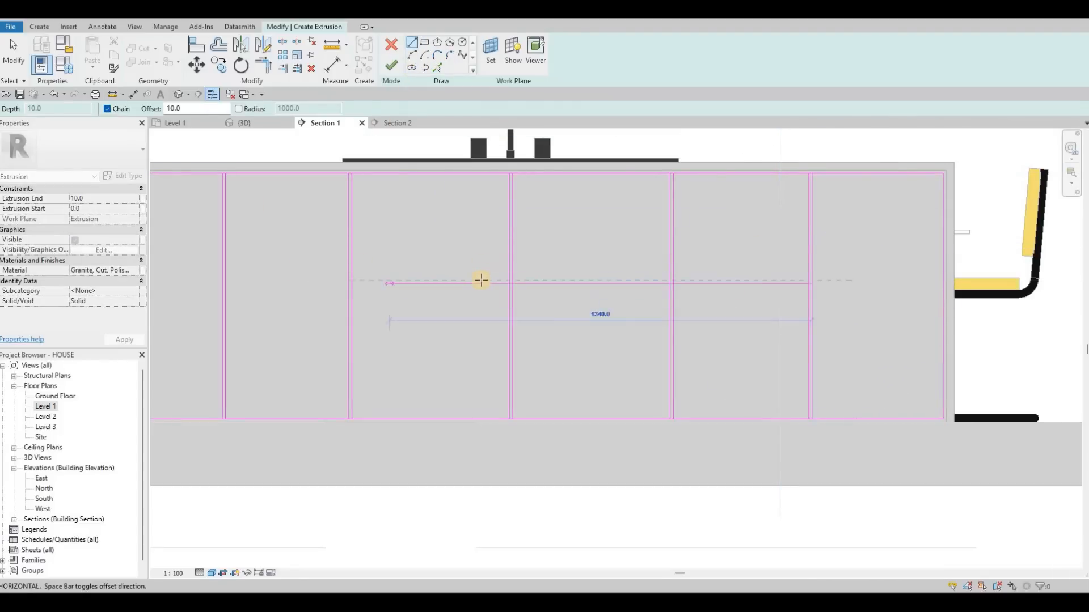
key(Escape)
middle_drag(349, 280, 708, 292)
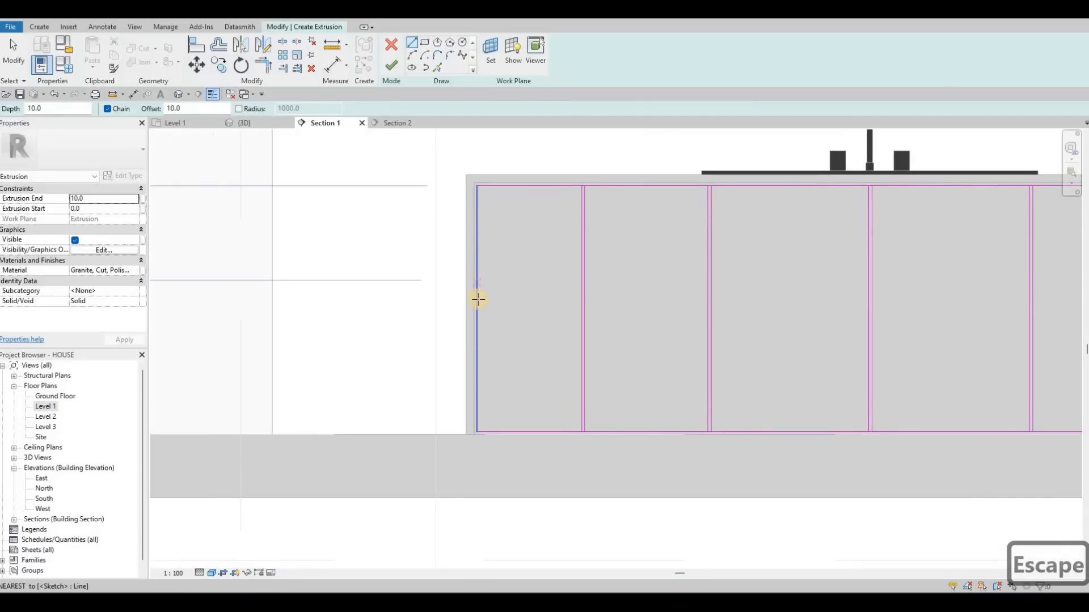
click(474, 306)
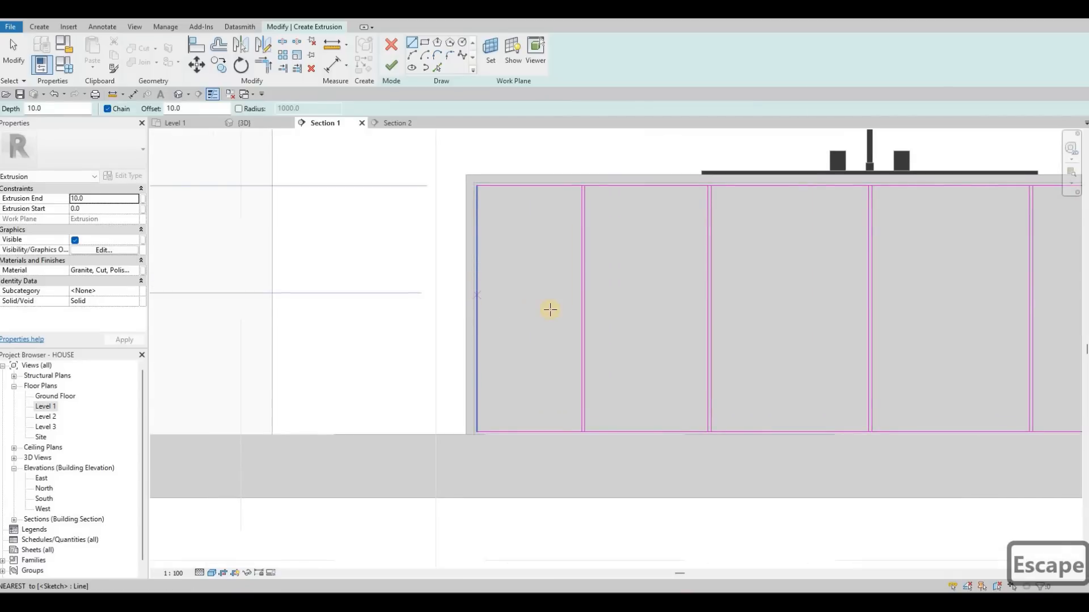
click(582, 304)
key(Escape)
- Sketch two horizontal lines across the rightmost bay, one in its upper part and one about level with the leftmost bay's line
middle_drag(836, 190, 492, 141)
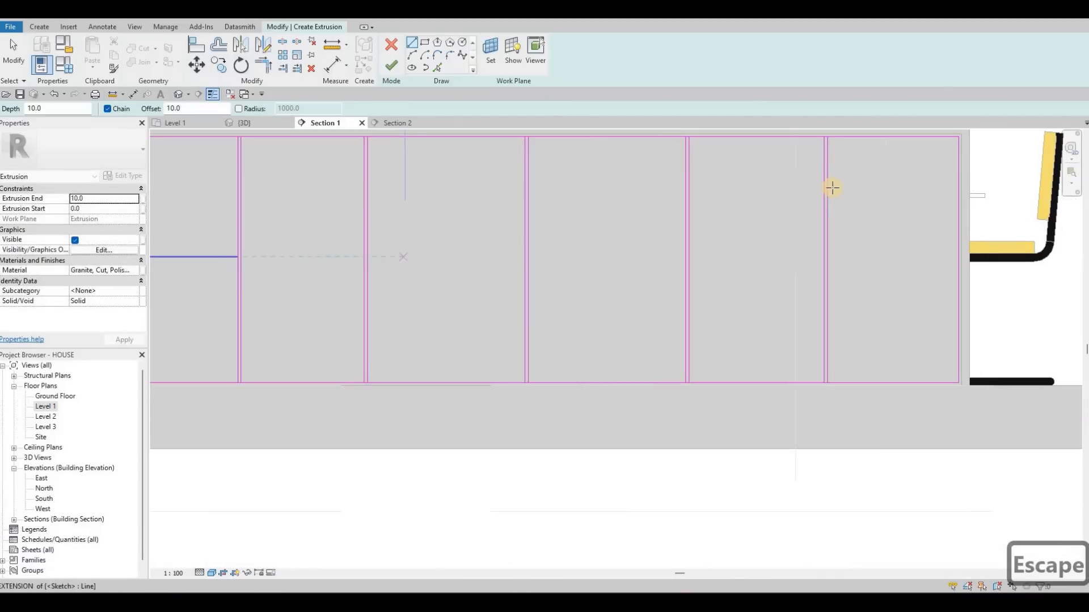
click(956, 193)
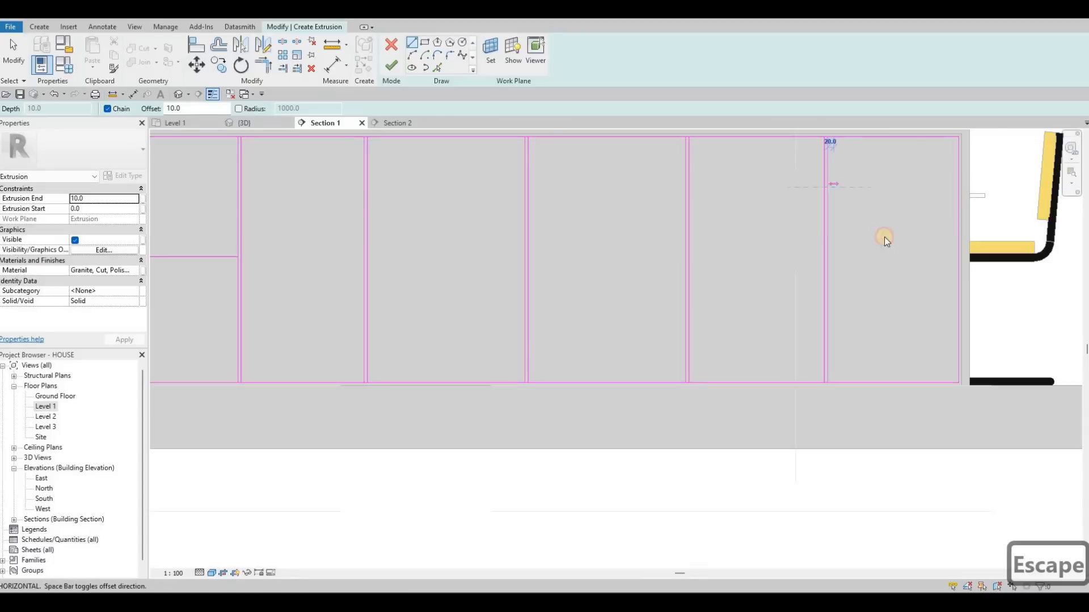
key(Escape)
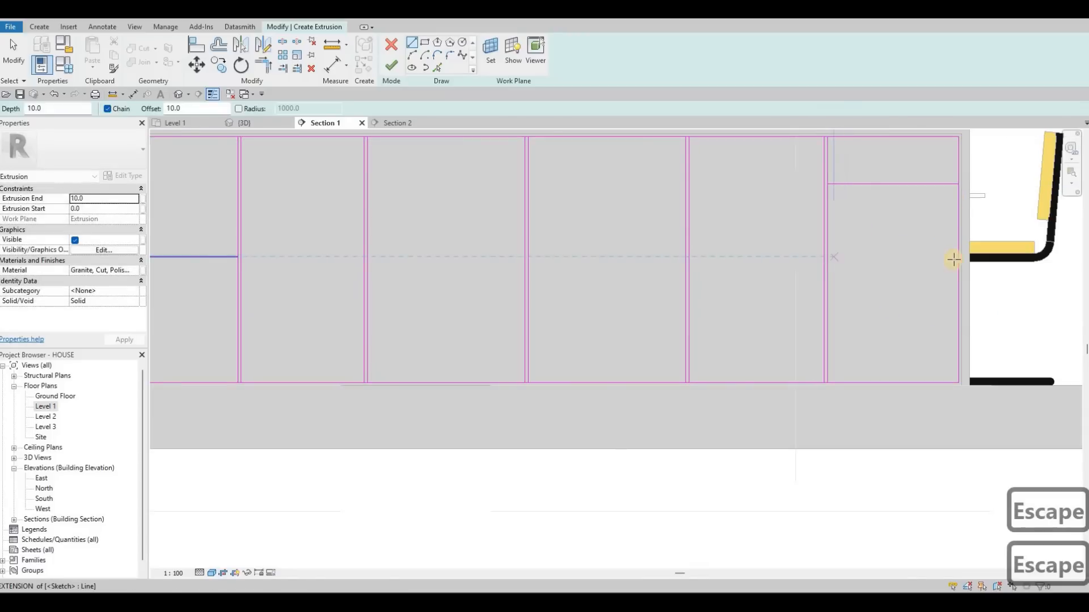
click(827, 254)
click(957, 255)
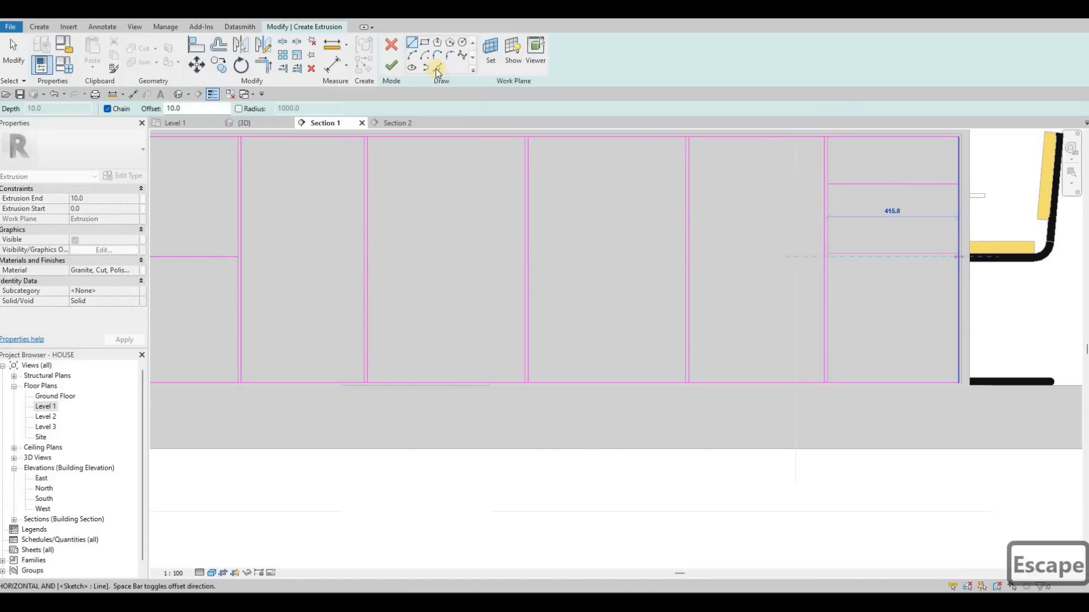
key(Escape)
- Use Pick Lines with a 10 mm offset to add a line below each horizontal divider in the rightmost and leftmost bays
scroll(897, 252, down, 4)
key(Escape)
click(436, 69)
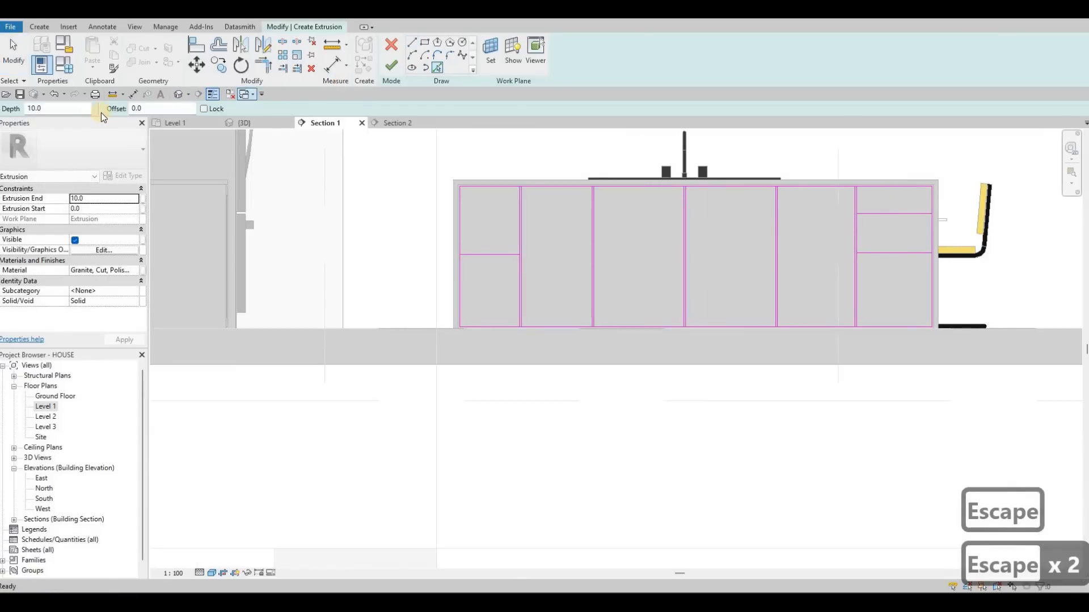
text(10)
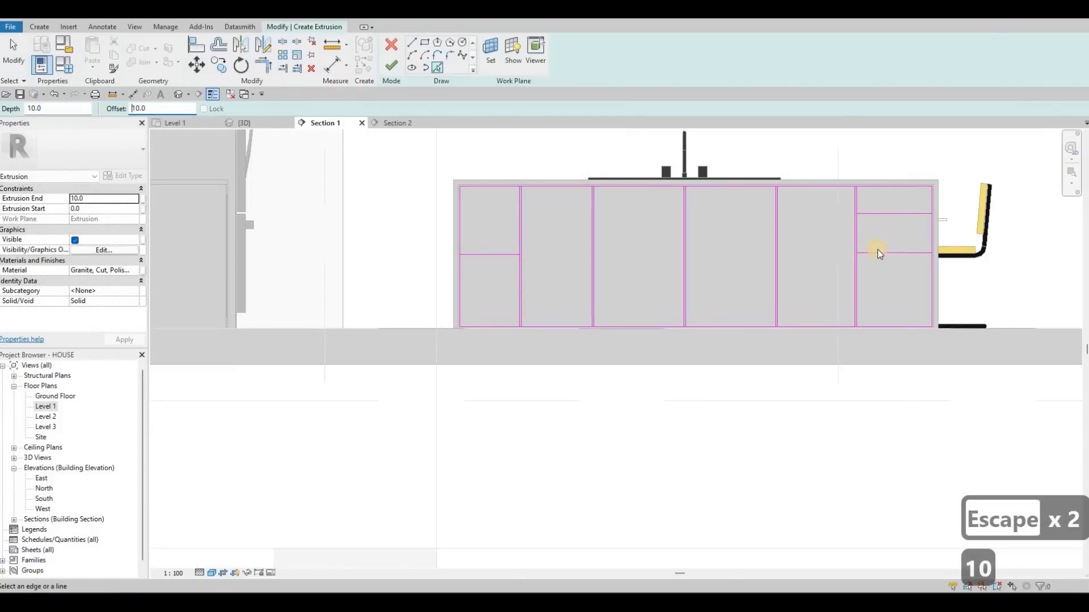
click(877, 252)
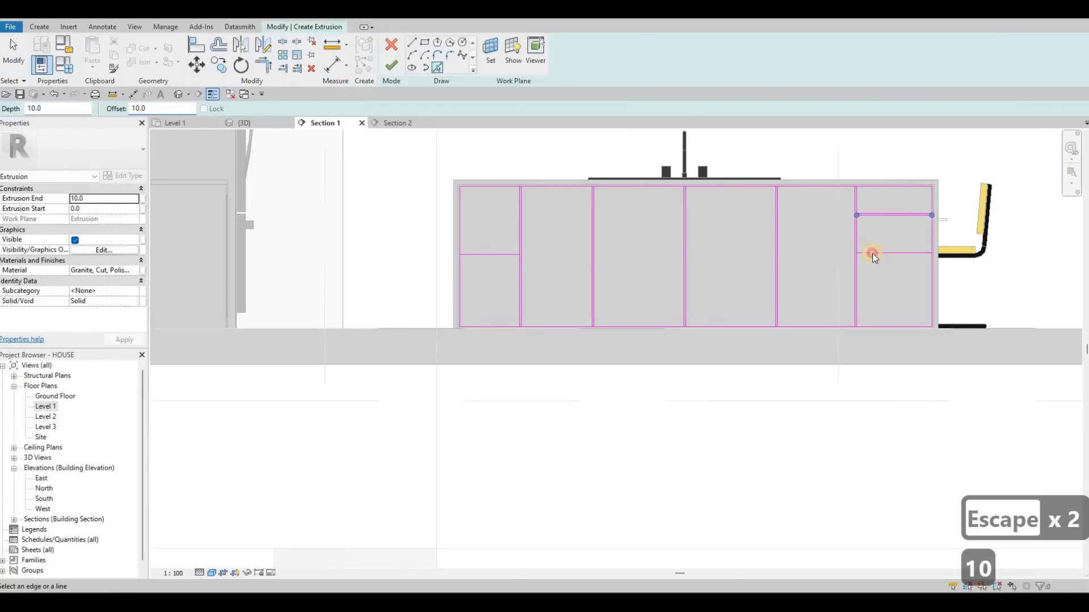
click(490, 258)
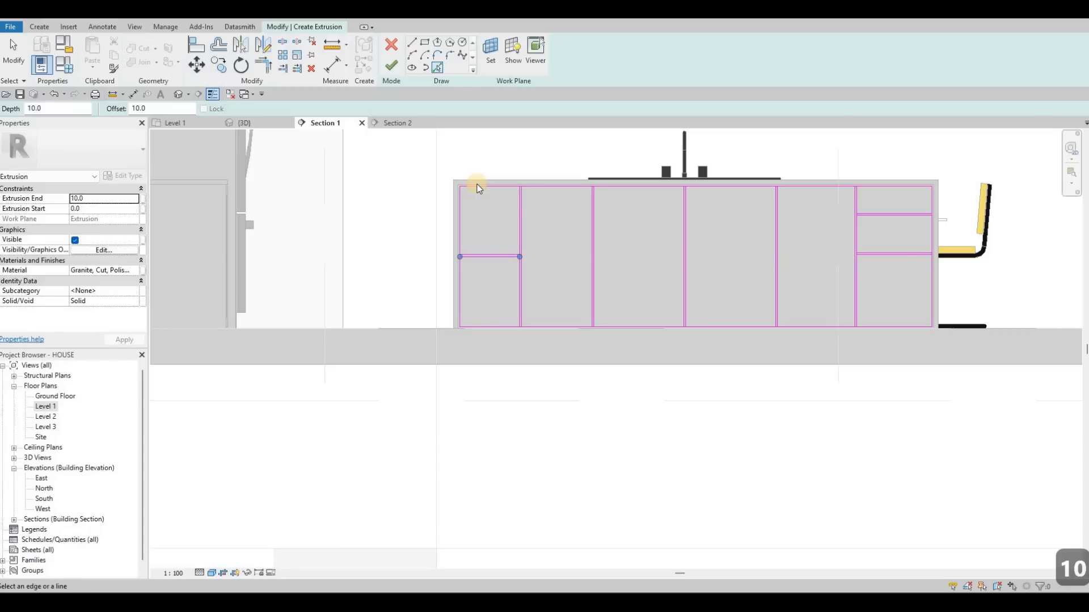
key(Escape)
key(Escape)
key(Escape)
- Split the leftmost bay's outer edge and its inner vertical divider at the bay's horizontal gap
key(s)
key(l)
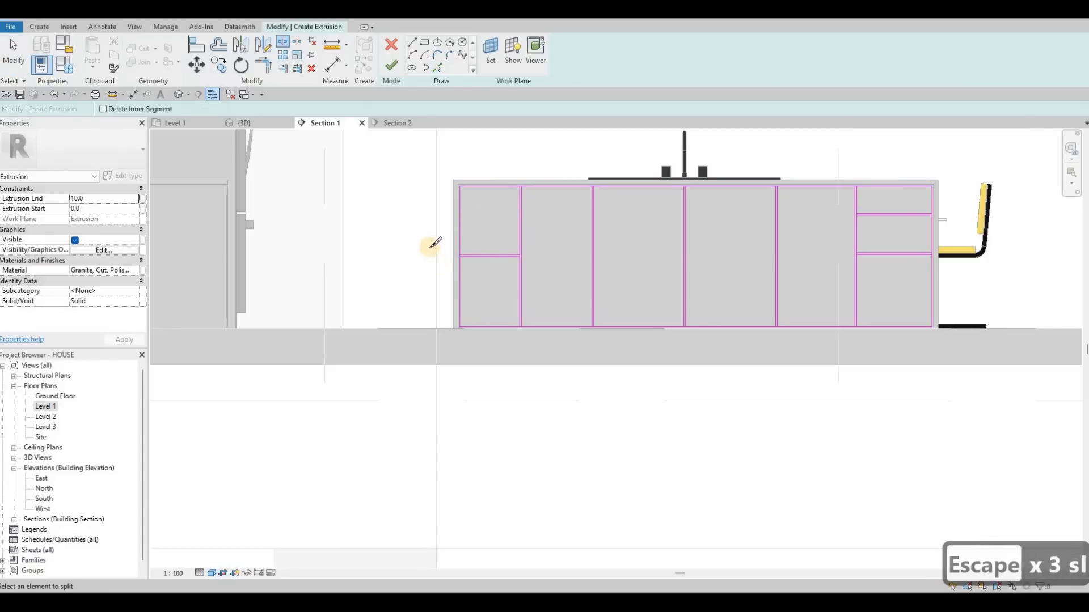
scroll(435, 242, up, 5)
click(646, 248)
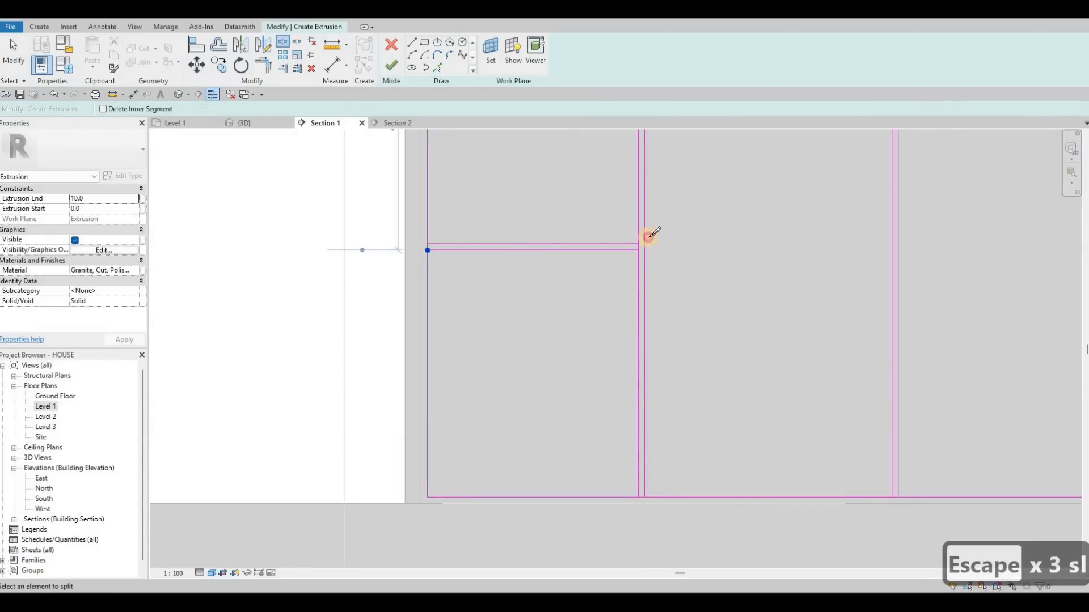
click(639, 248)
middle_drag(637, 250, 577, 415)
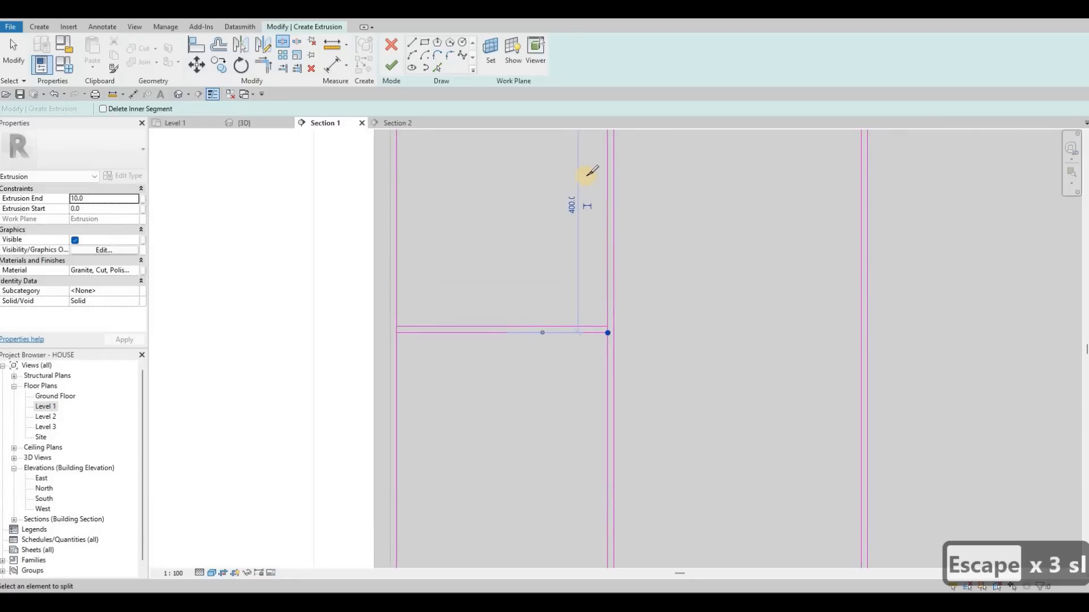
- Split the rectangle's top edge at the vertical gaps and the rightmost bay's side lines at its two horizontal gaps
scroll(588, 171, down, 1)
click(805, 168)
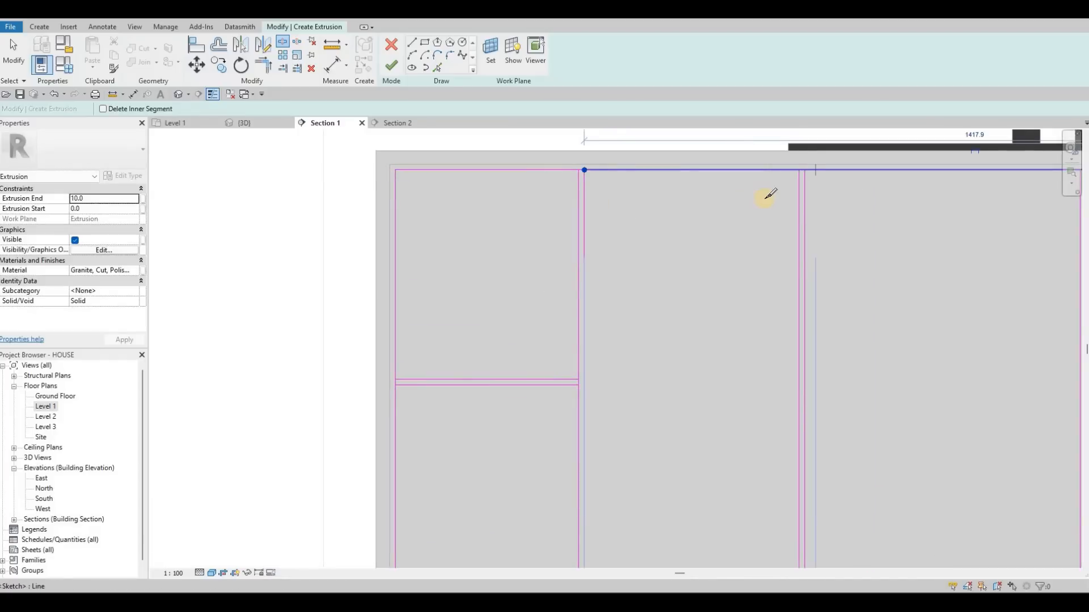
middle_drag(1049, 209, 801, 224)
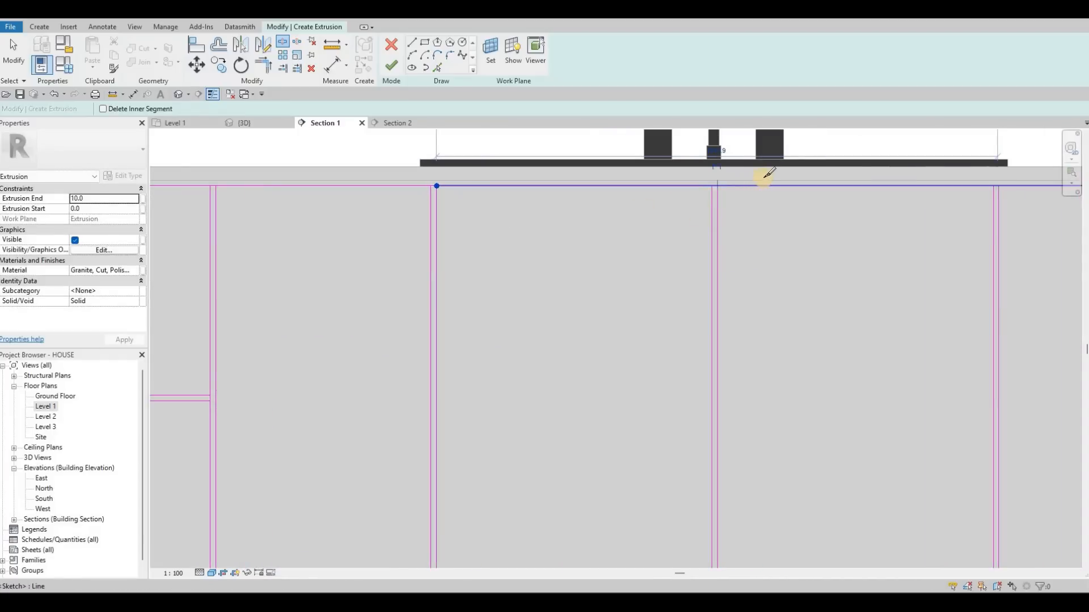
click(717, 186)
middle_drag(1077, 236, 855, 222)
click(759, 170)
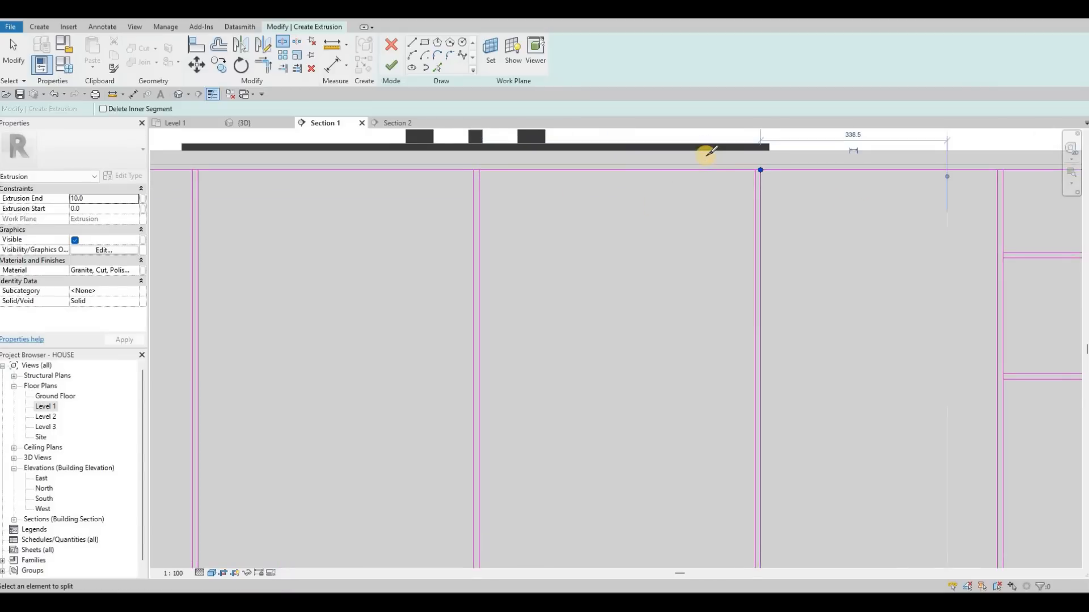
middle_drag(1007, 173, 705, 156)
click(703, 153)
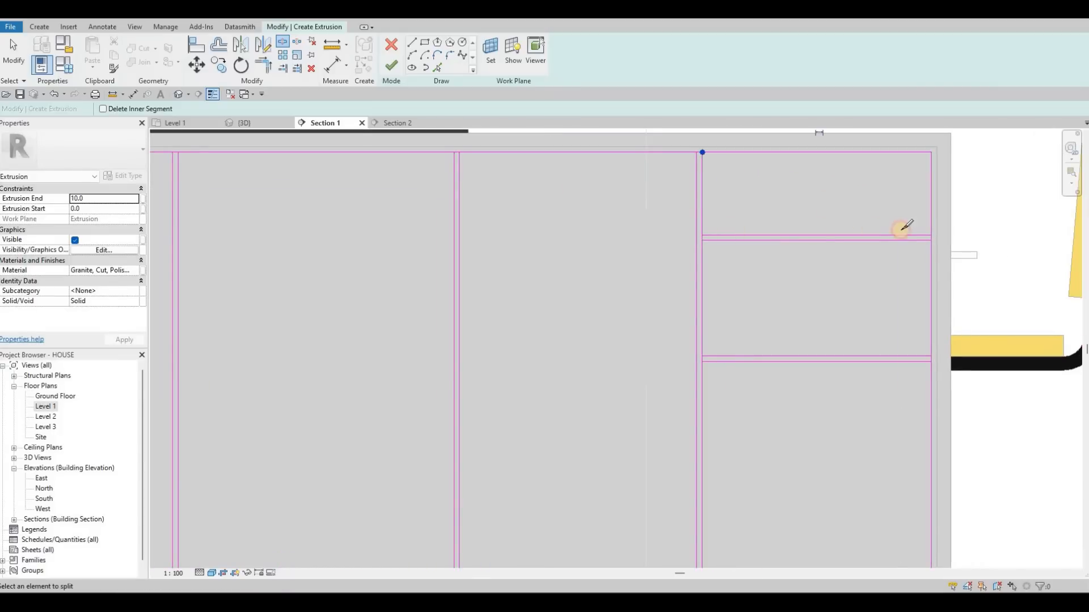
click(702, 235)
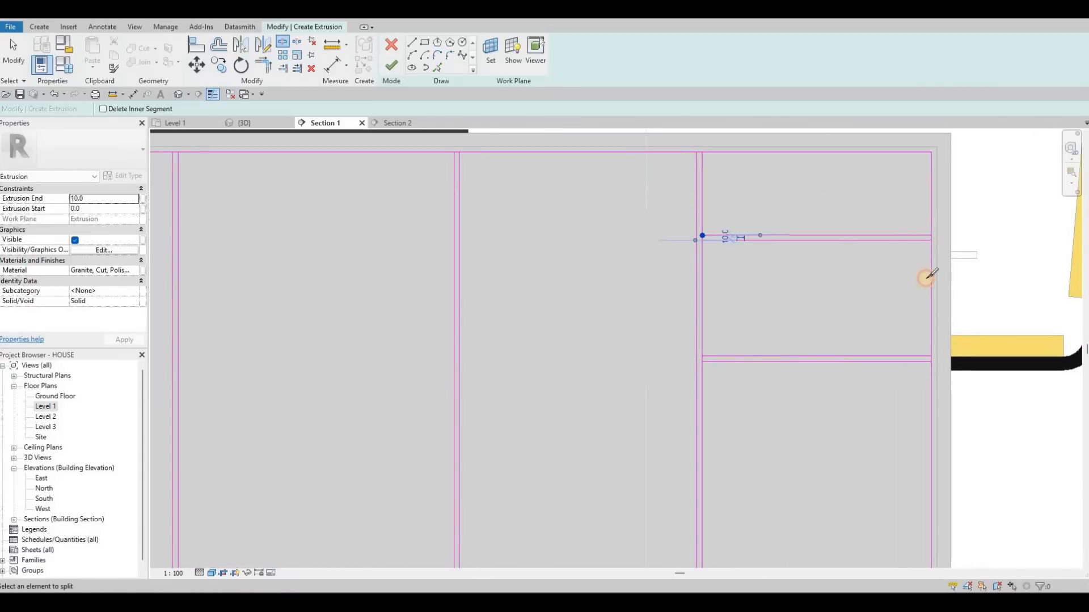
click(706, 356)
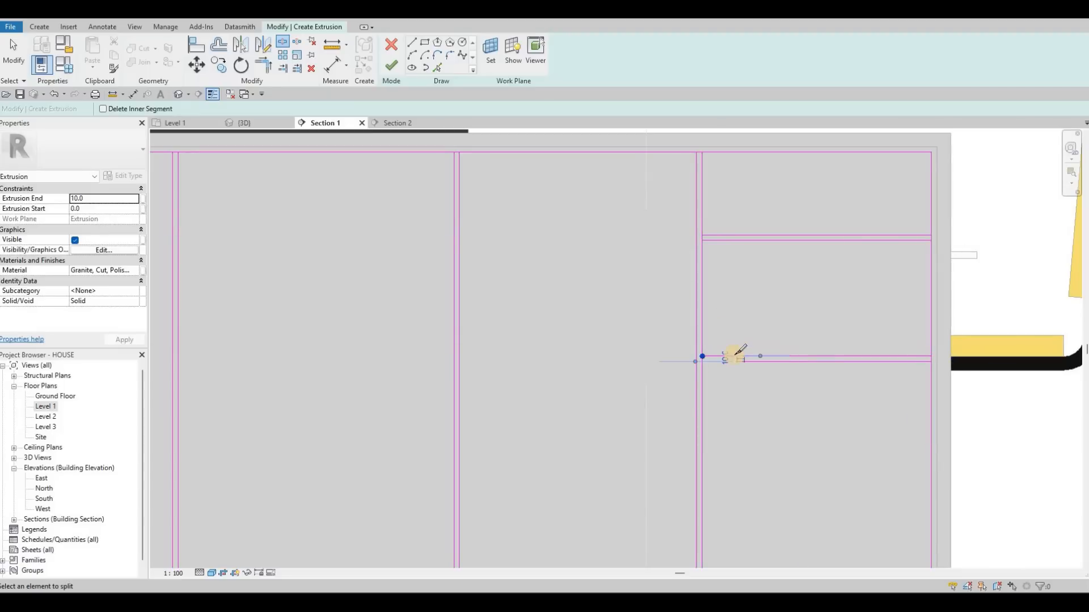
- Split the rectangle's bottom edge at each vertical gap, working from the rightmost divider to the leftmost
middle_drag(714, 504, 753, 267)
click(497, 344)
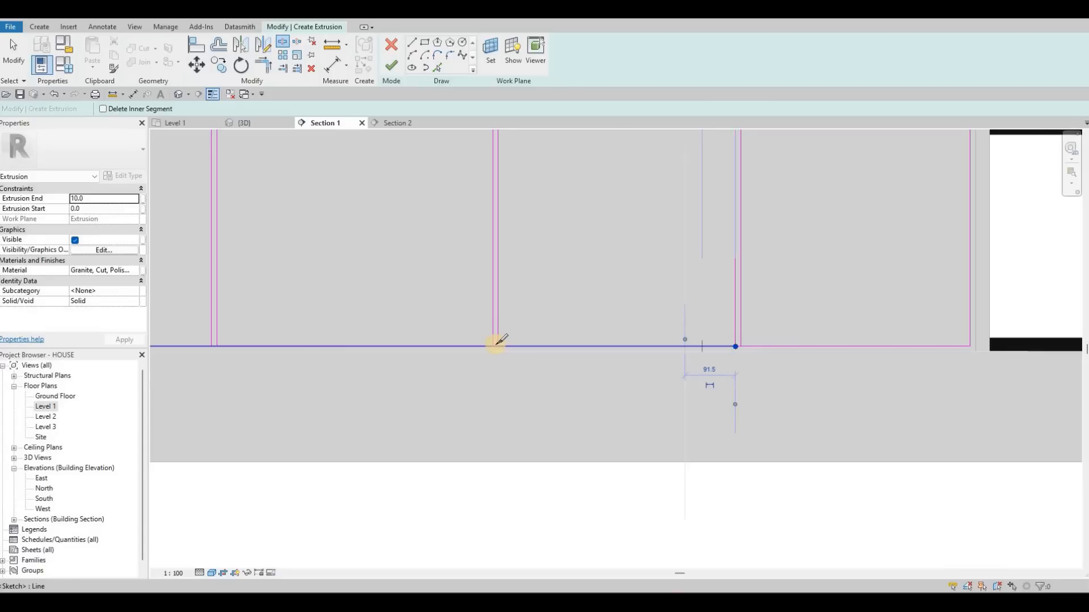
click(213, 345)
mouse_move(306, 347)
middle_down()
mouse_move(636, 307)
mouse_move(1014, 302)
middle_up()
click(589, 297)
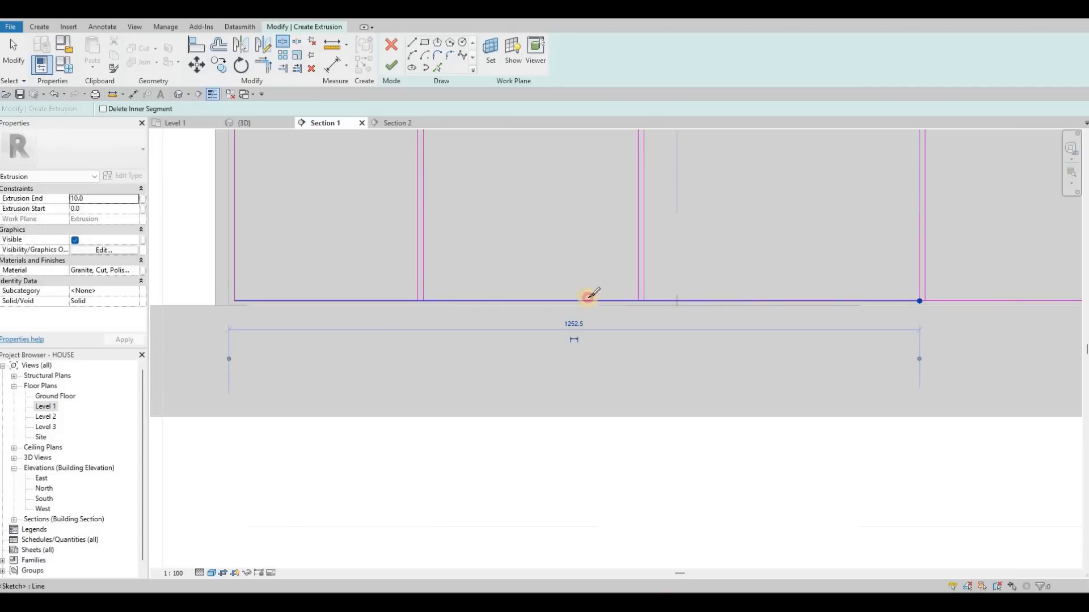
click(419, 300)
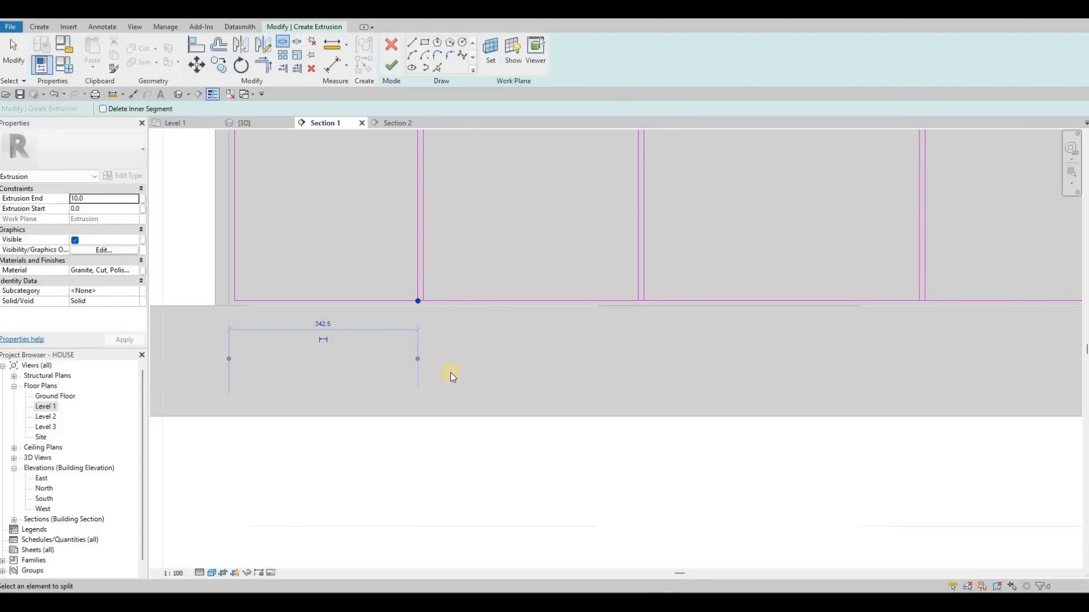
scroll(450, 373, down, 2)
key(Escape)
key(Escape)
- Trim the leftmost bay's lines to corners at its horizontal gap, and trim the top corners at the vertical gaps left of centre
key(t)
key(r)
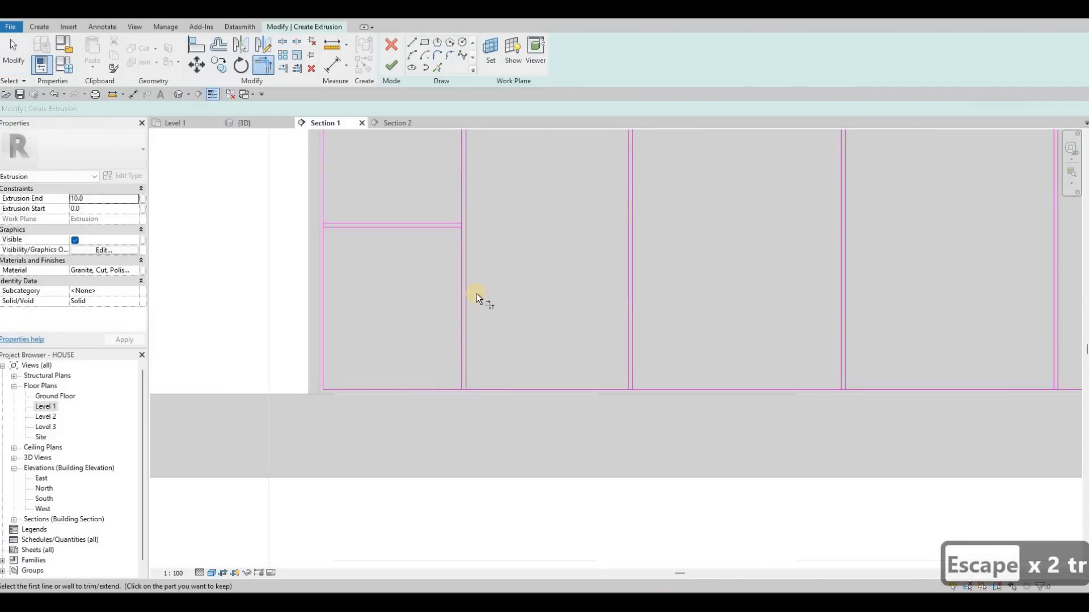
click(485, 284)
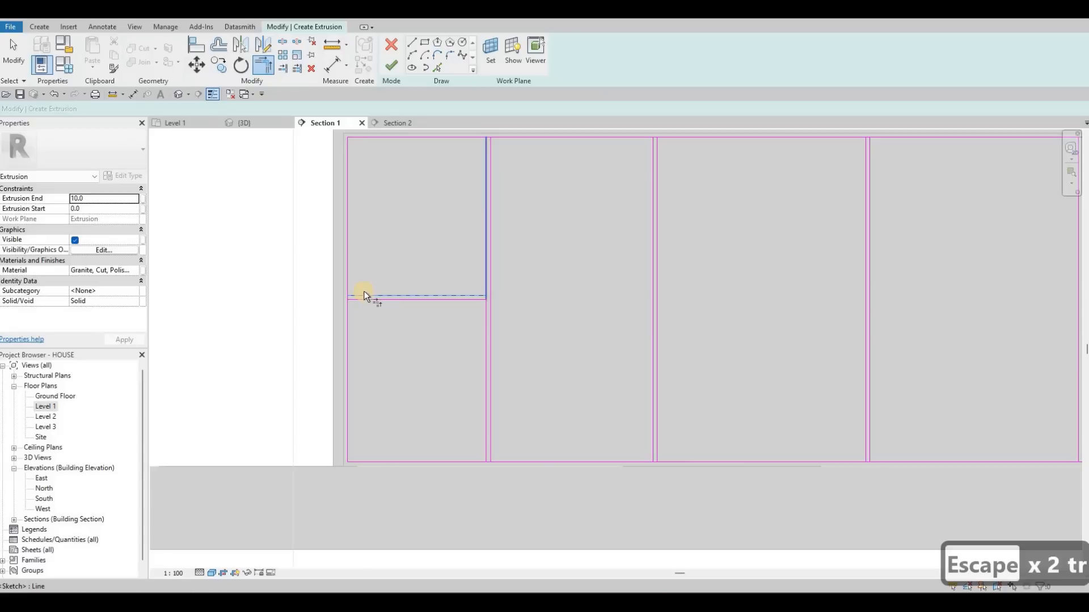
click(363, 295)
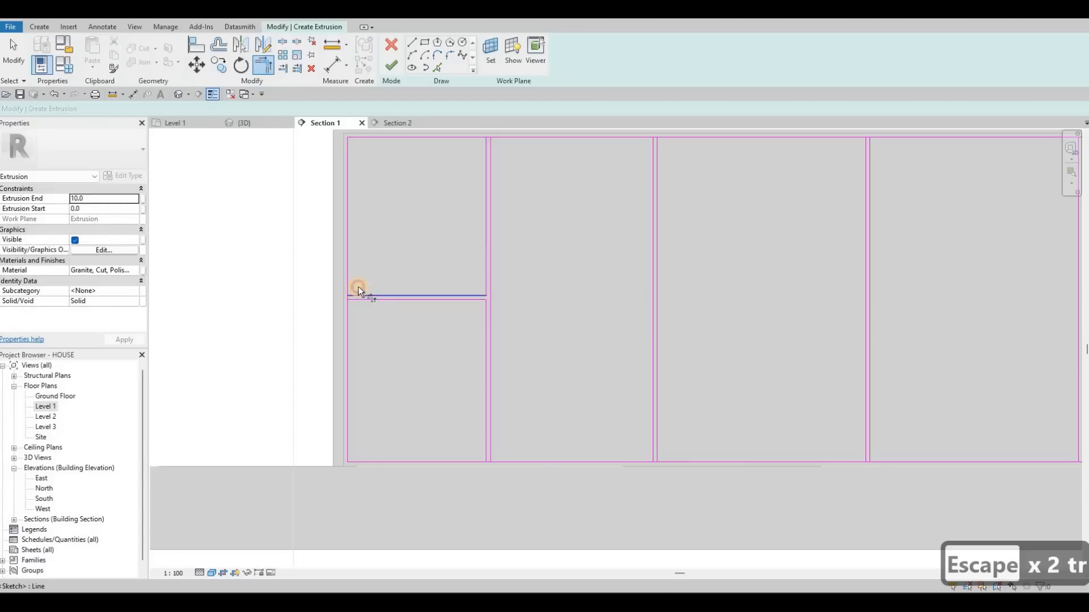
click(483, 137)
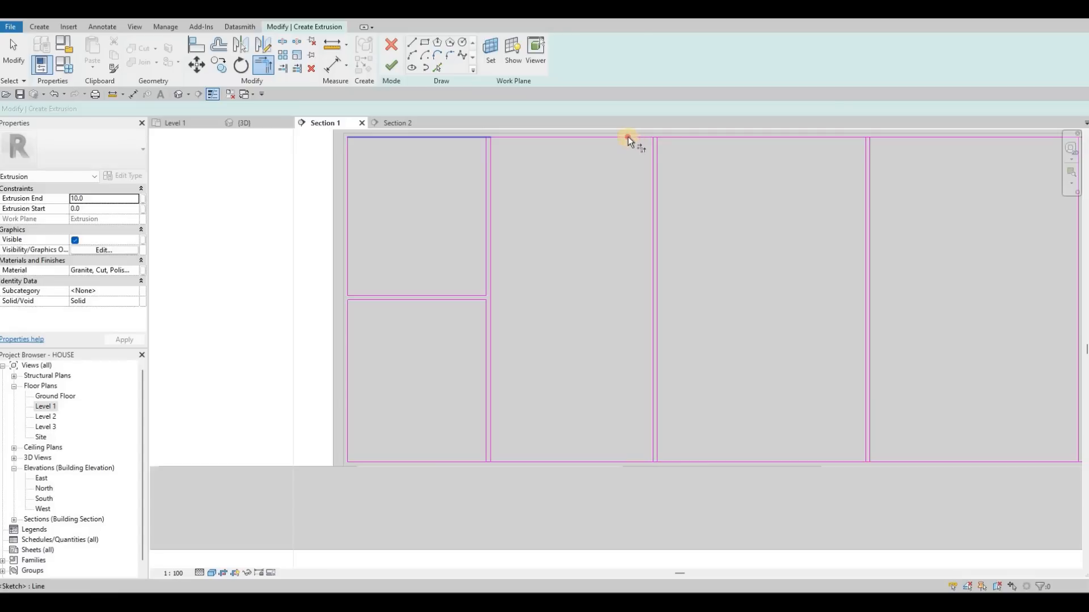
click(627, 137)
click(653, 144)
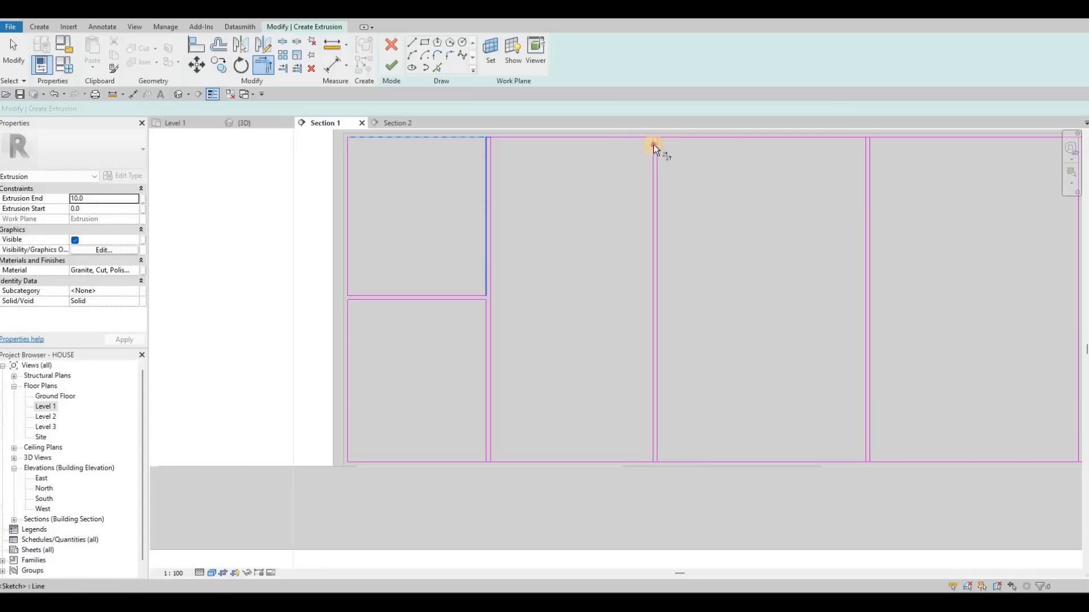
click(846, 155)
- Trim the bottom corners of the panels at the vertical gaps from the leftmost bay to the central gap
click(484, 459)
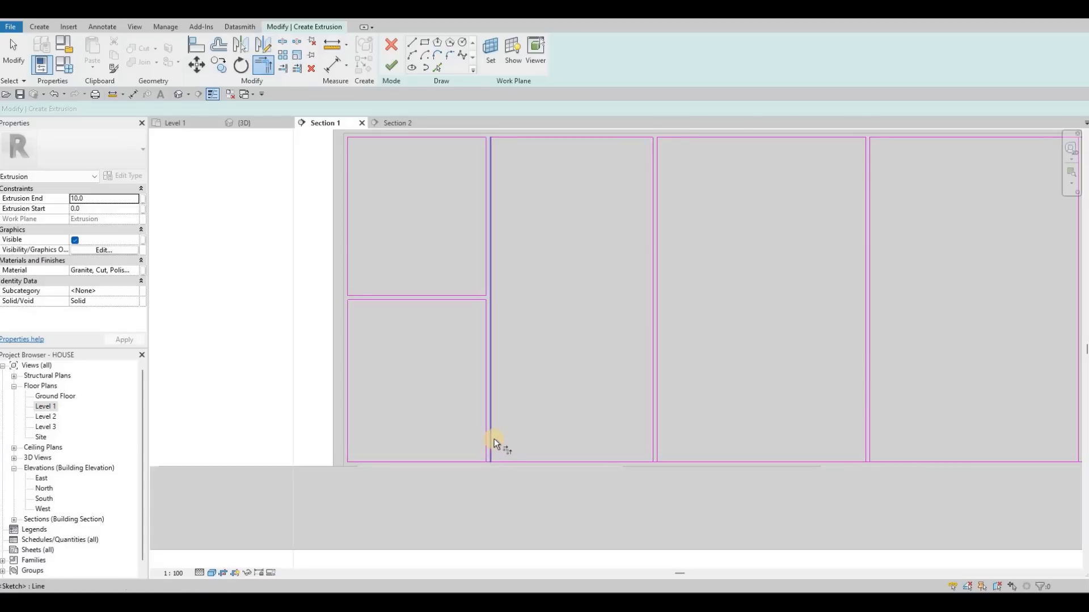
key(Escape)
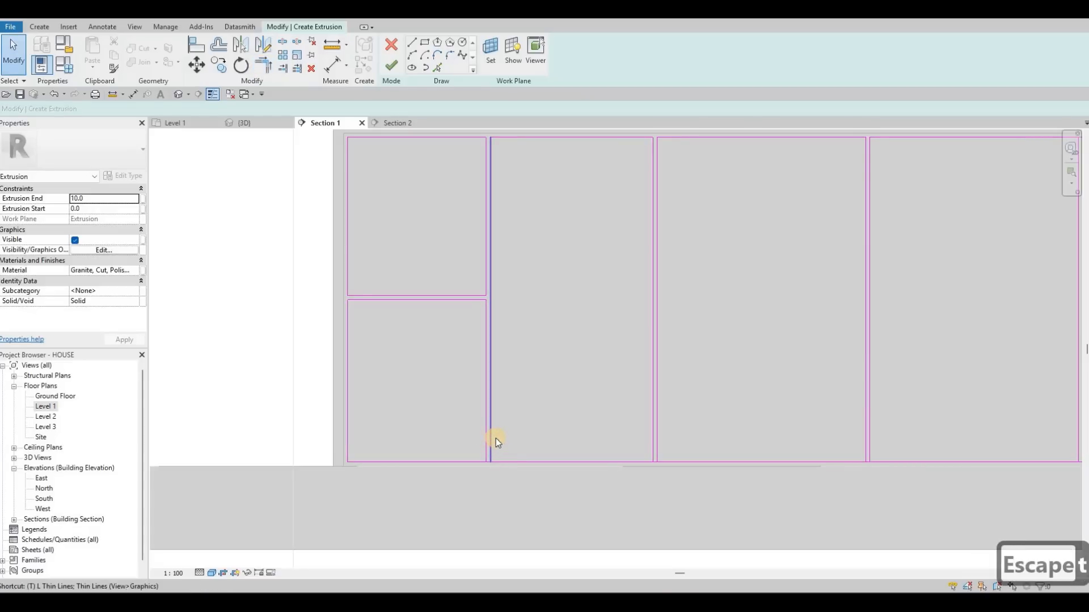
key(Escape)
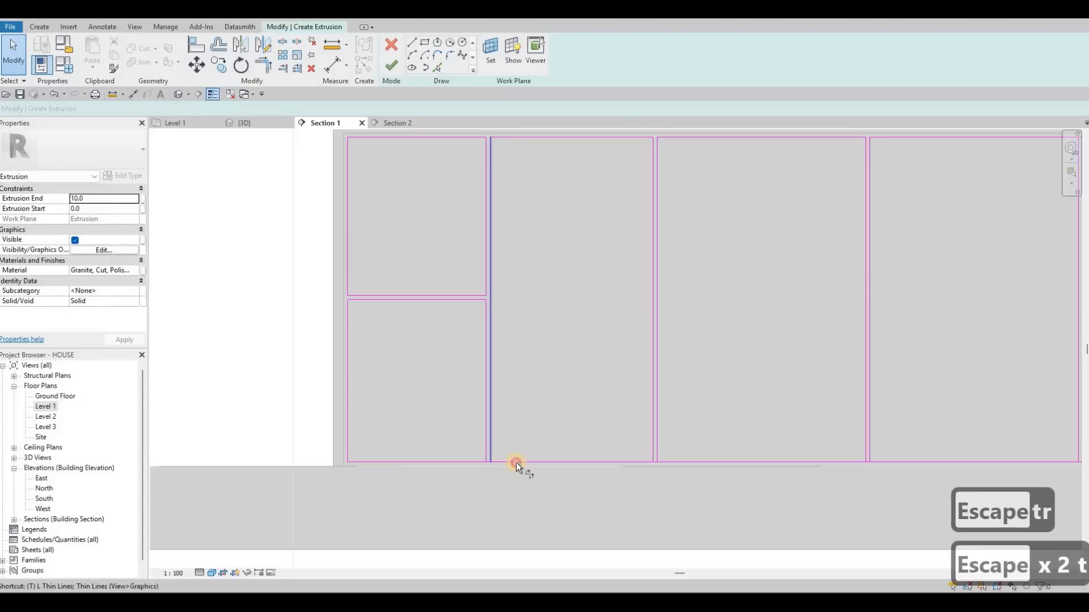
click(658, 427)
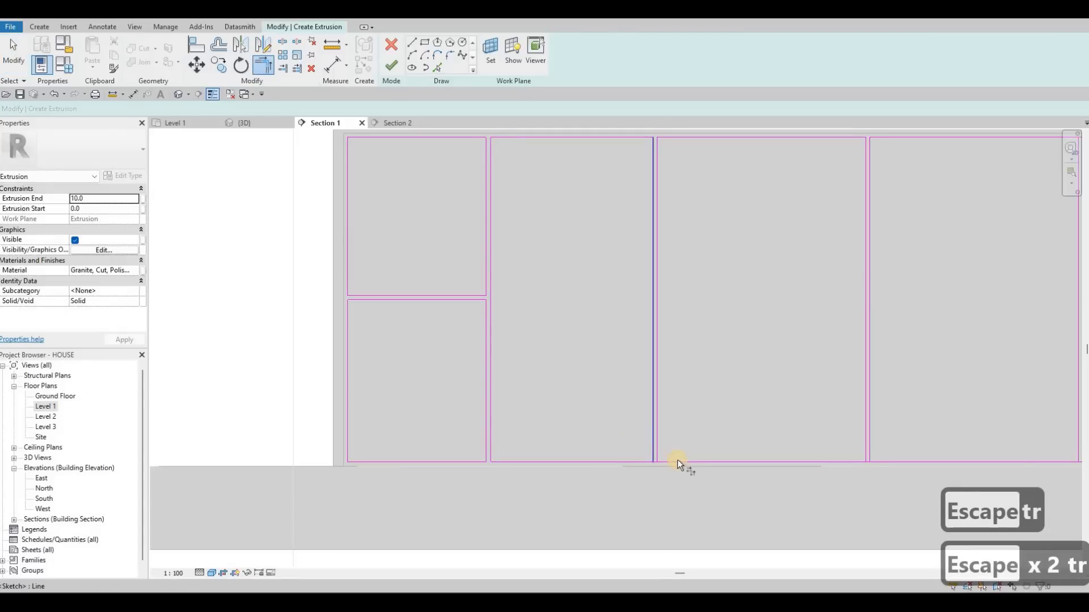
click(869, 430)
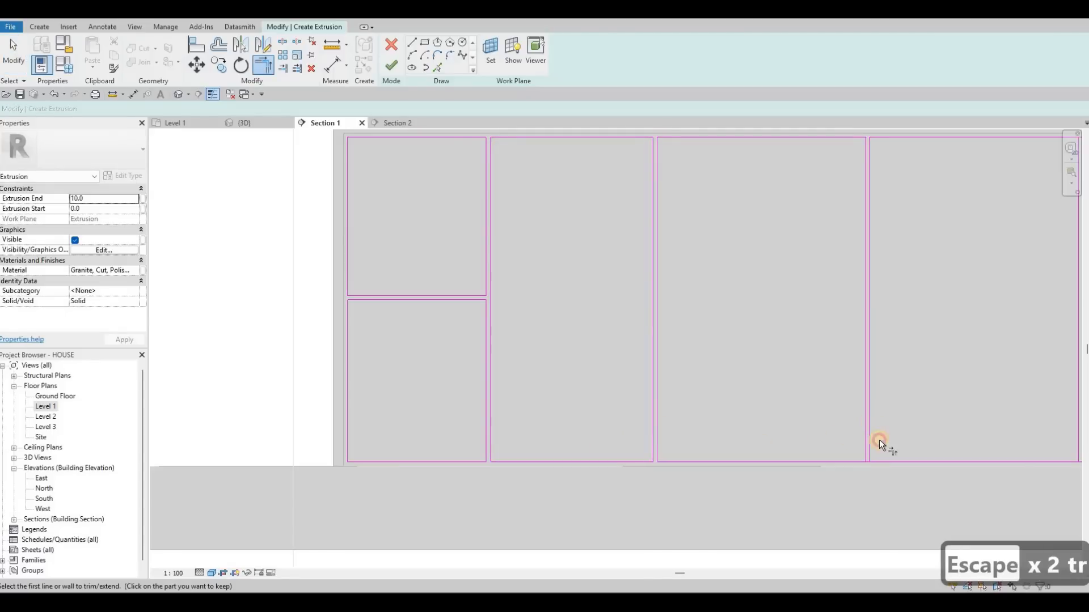
click(888, 458)
- Trim the top and bottom corners of the panels at the vertical gaps right of centre
middle_drag(921, 423, 727, 410)
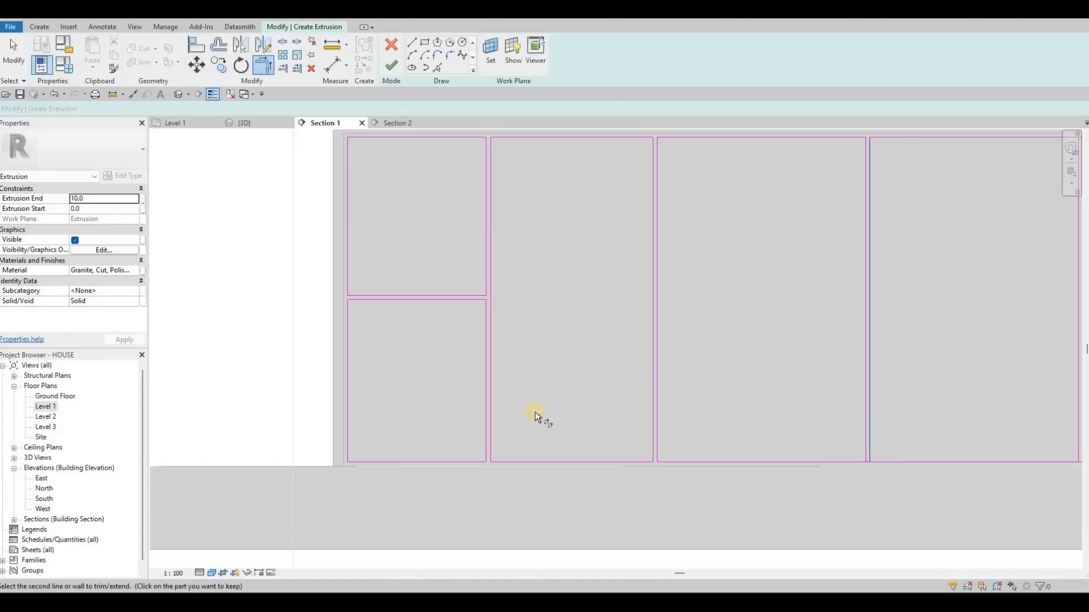
mouse_move(590, 186)
middle_down()
mouse_move(588, 177)
mouse_move(595, 183)
middle_up()
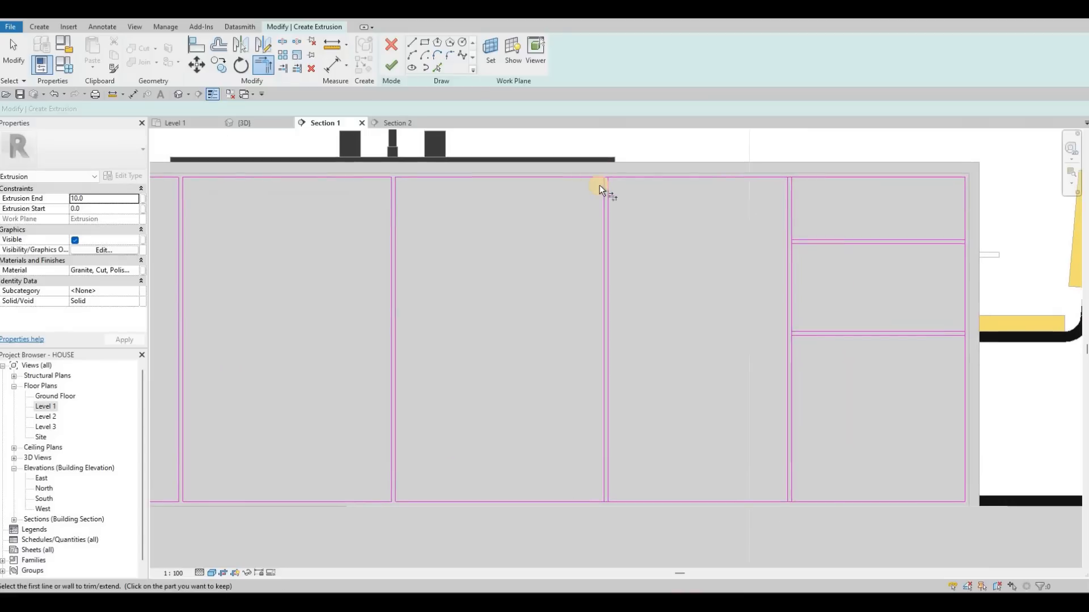
click(595, 178)
click(769, 177)
click(773, 490)
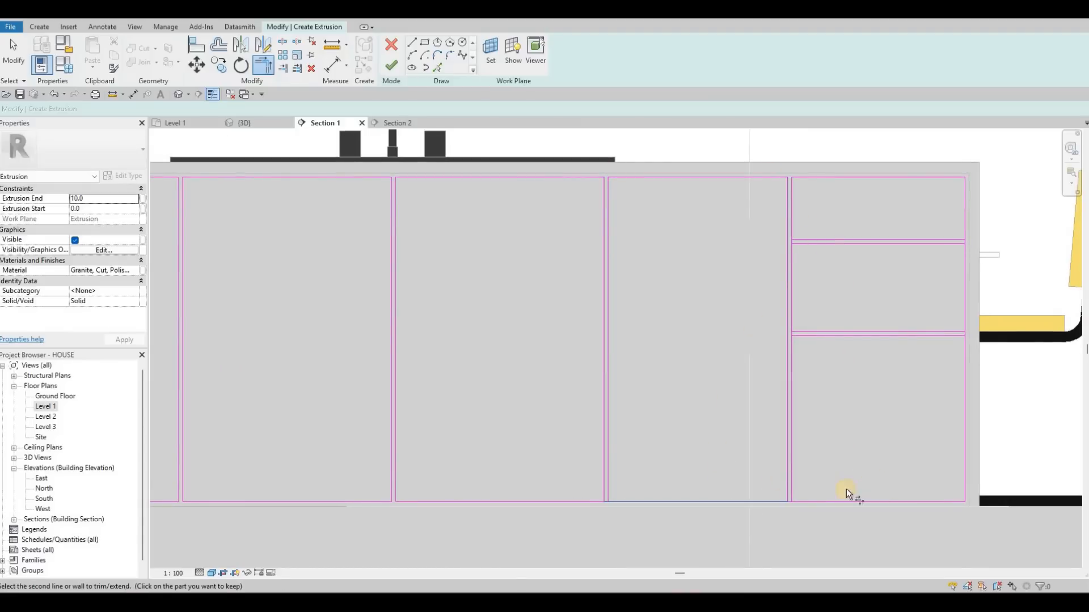
click(804, 499)
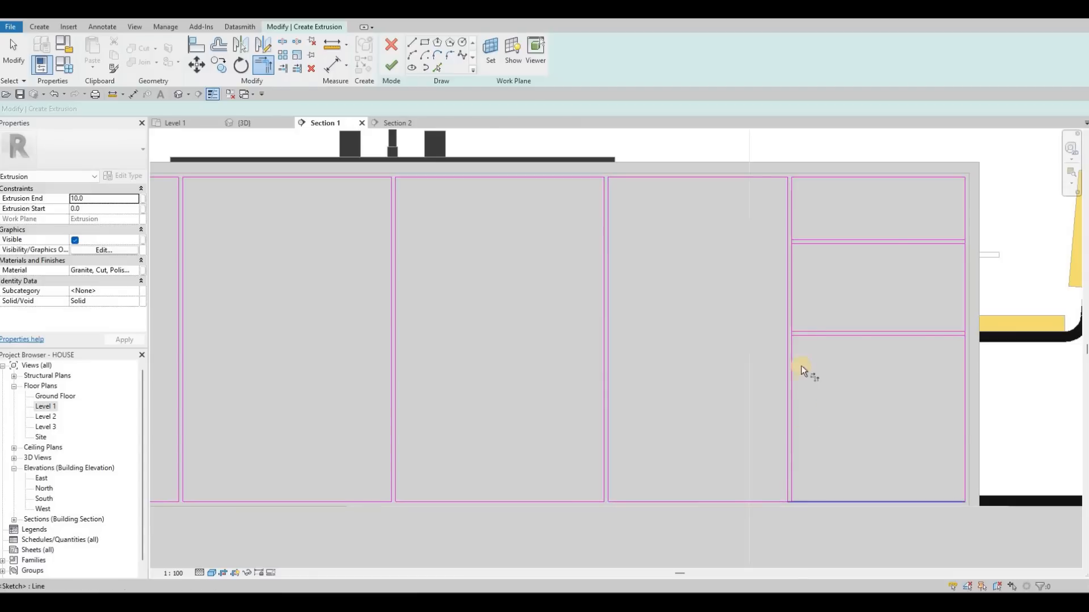
- Trim the rightmost bay's lines at its two horizontal gaps into three closed panels and finish the extrusion sketch
click(791, 347)
click(851, 342)
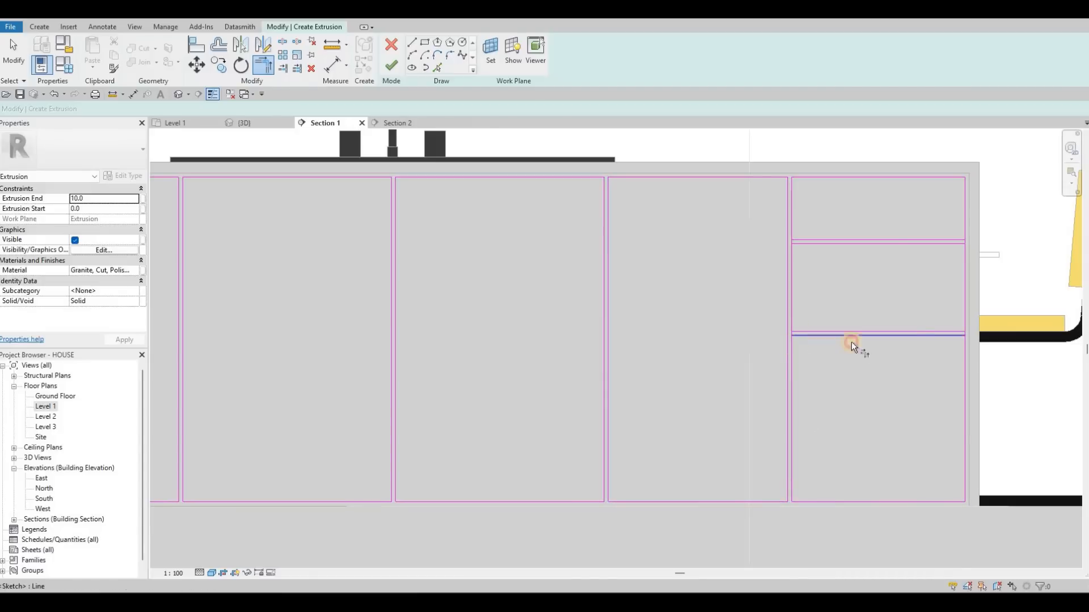
click(962, 342)
click(939, 241)
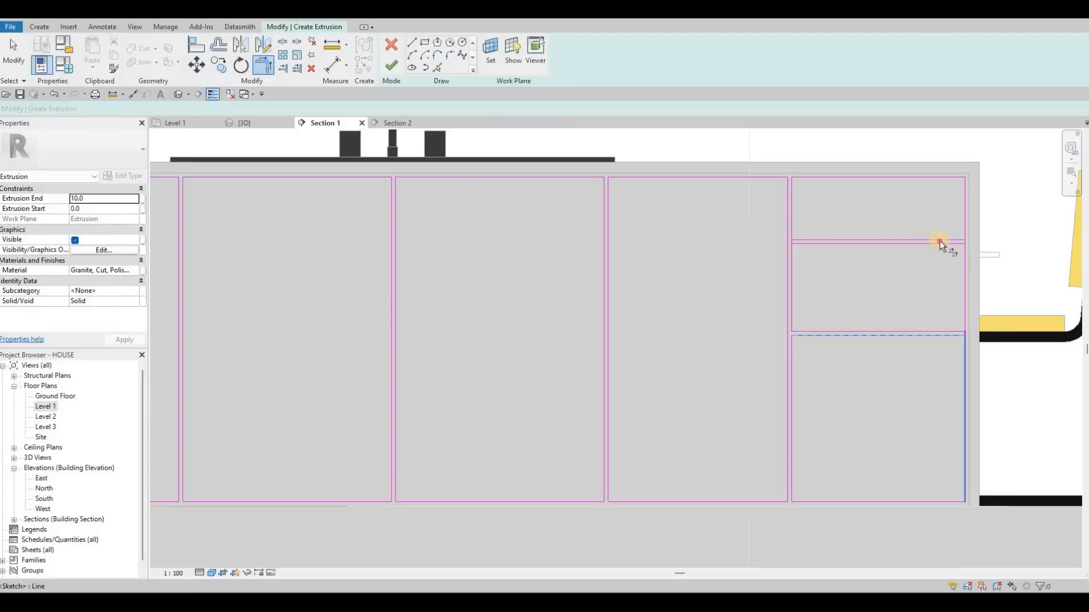
click(961, 254)
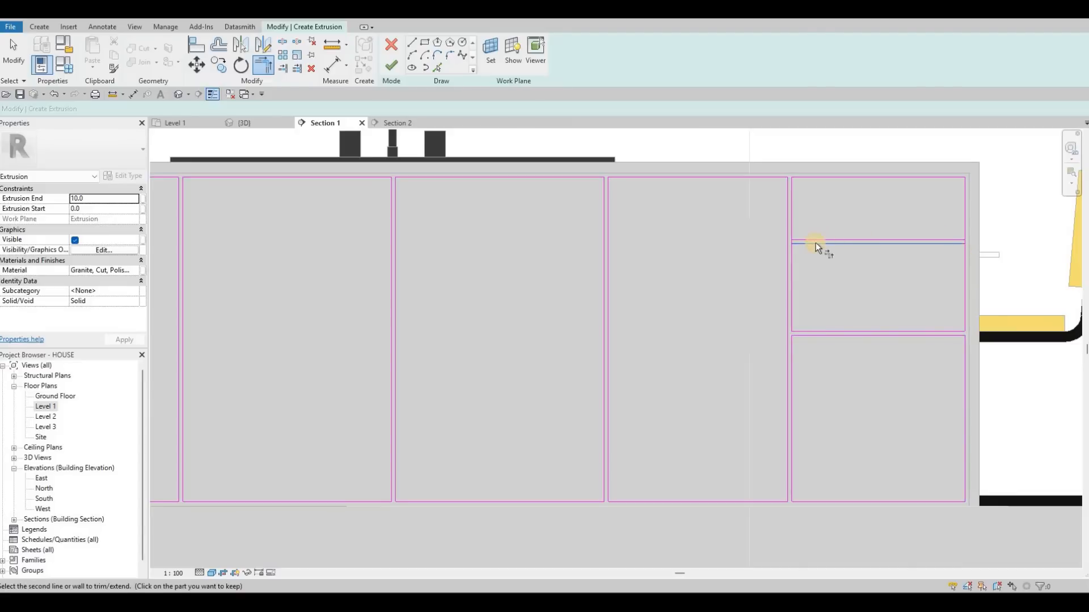
click(791, 251)
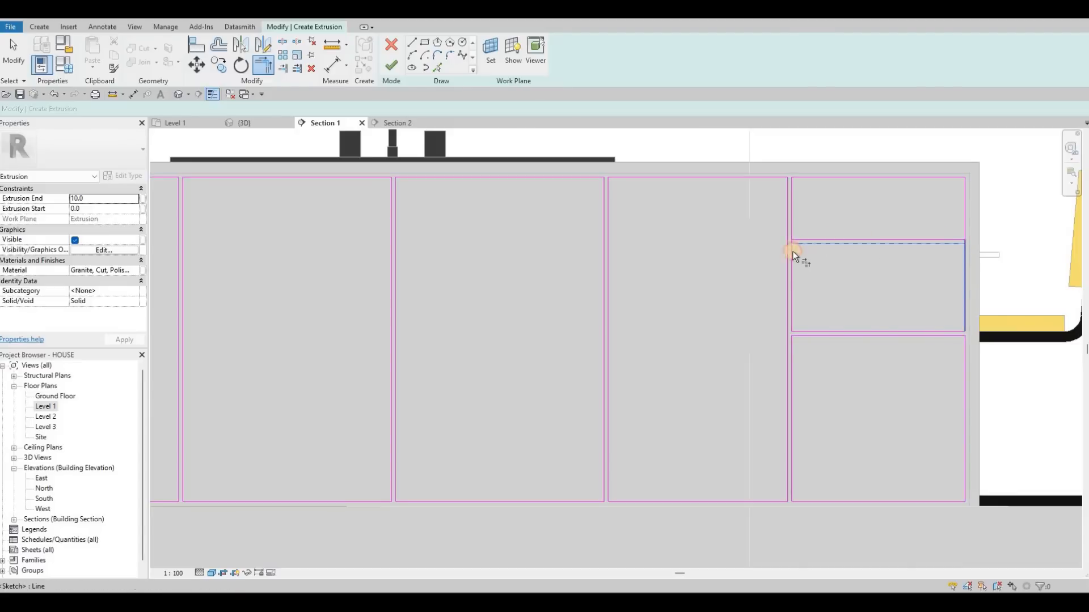
click(391, 68)
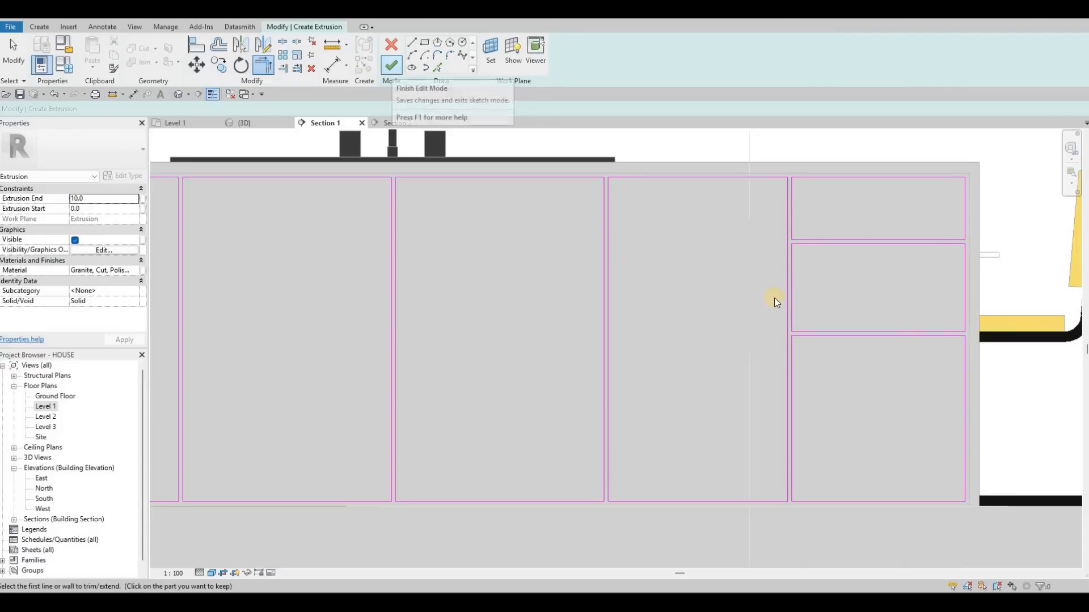
- Start a void extrusion on the island's front panel face with extrusion end -5 and extrusion start 5
scroll(358, 208, down, 3)
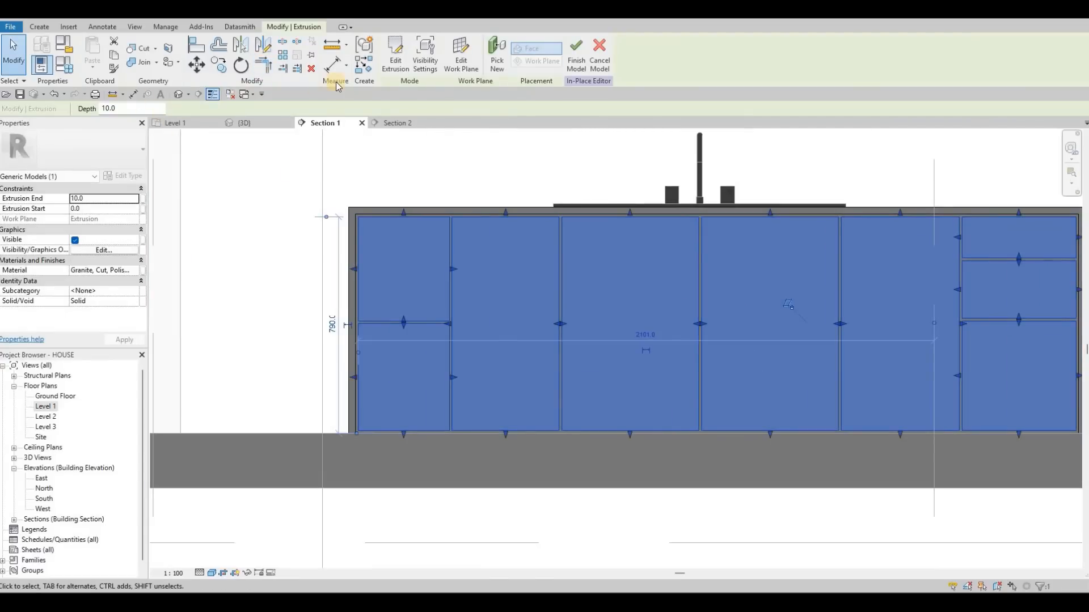
click(220, 64)
click(234, 94)
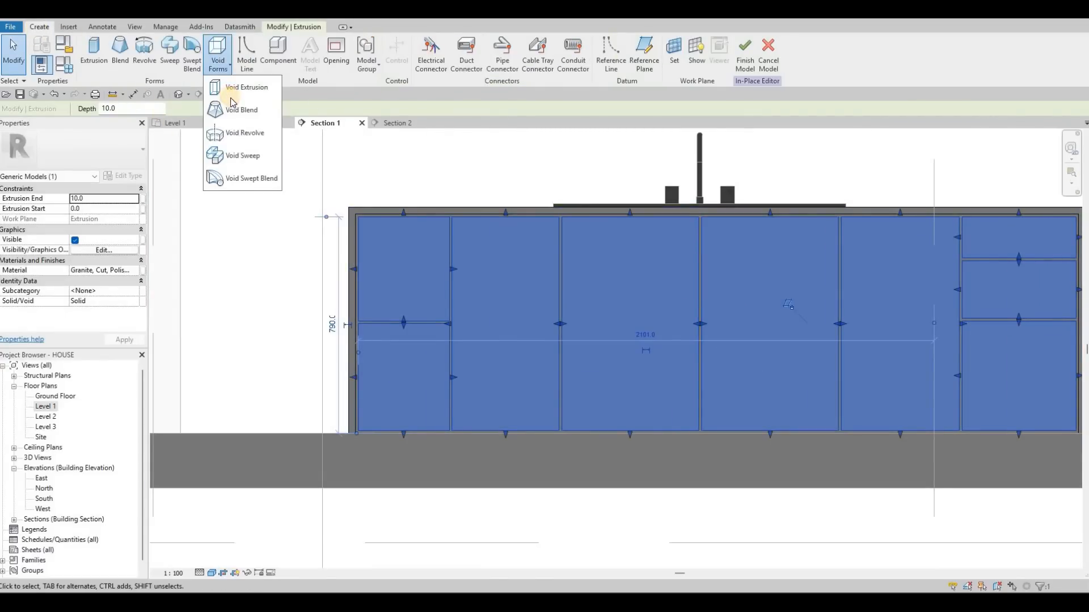
click(504, 370)
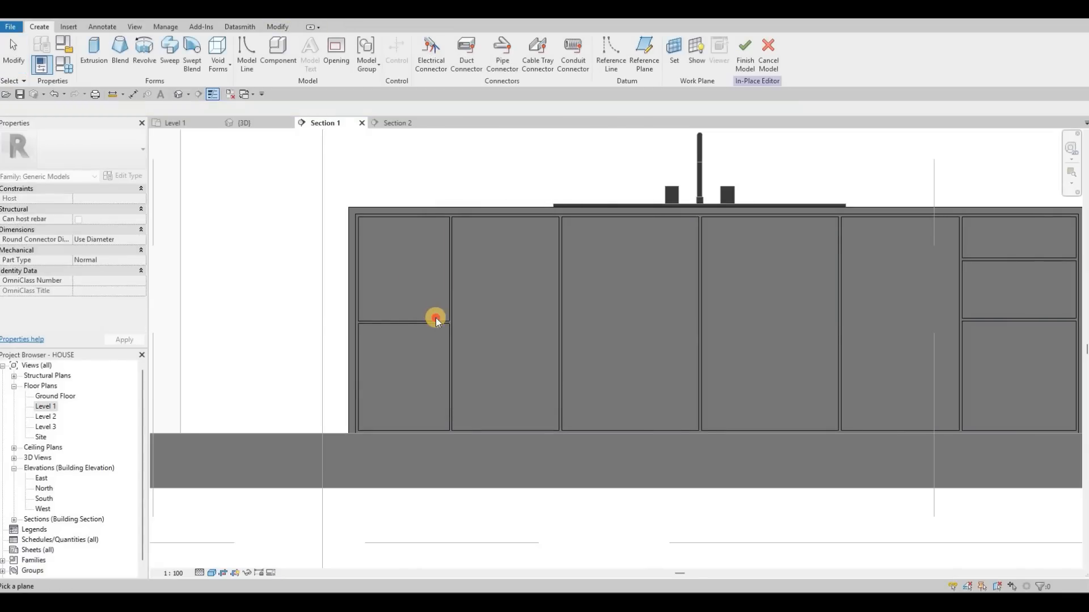
click(435, 319)
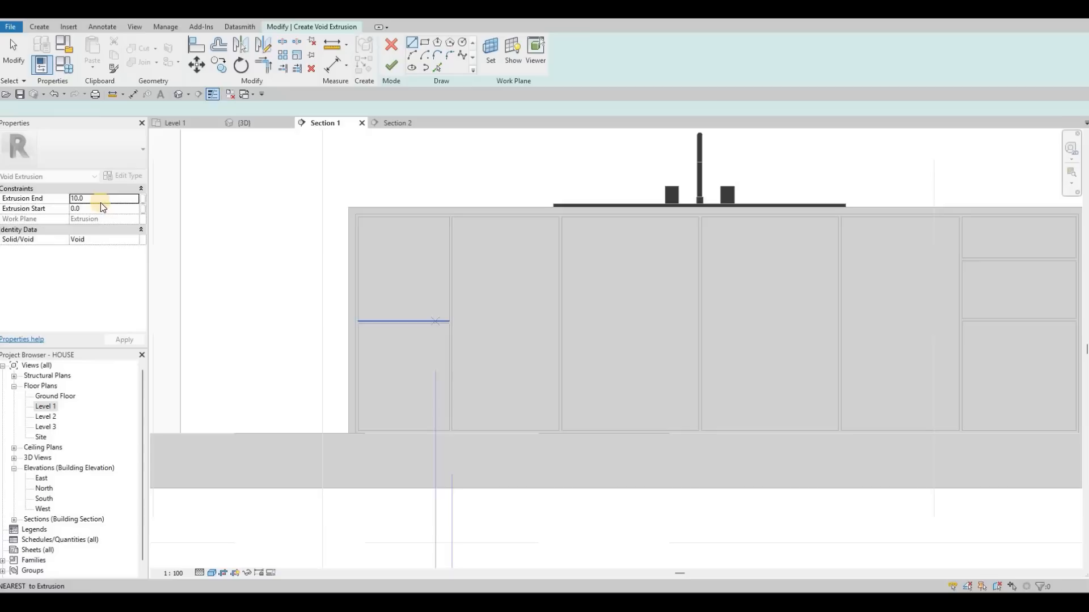
click(100, 199)
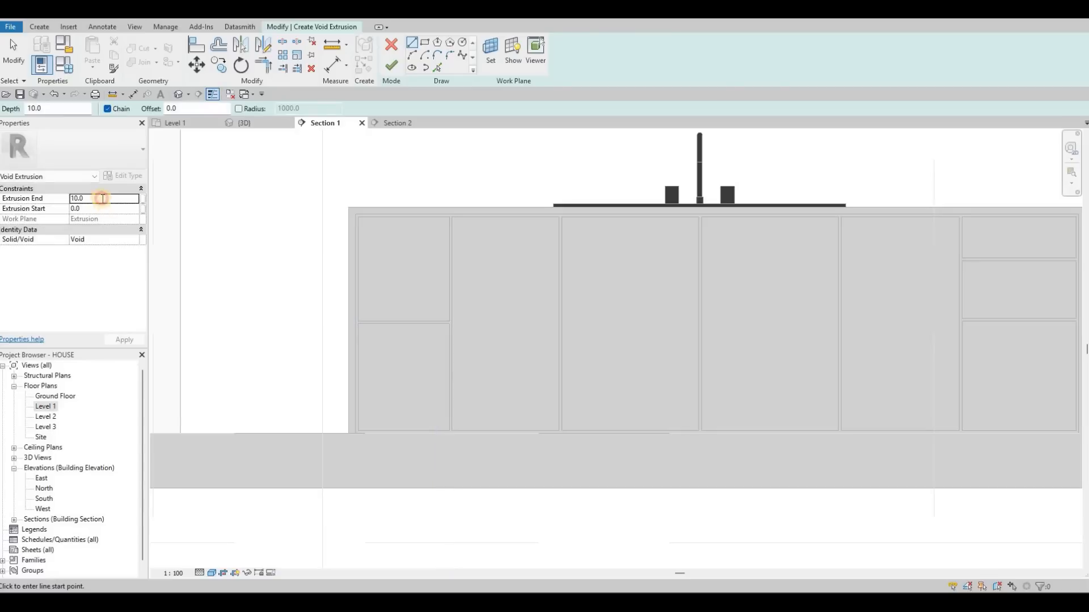
double_click(101, 199)
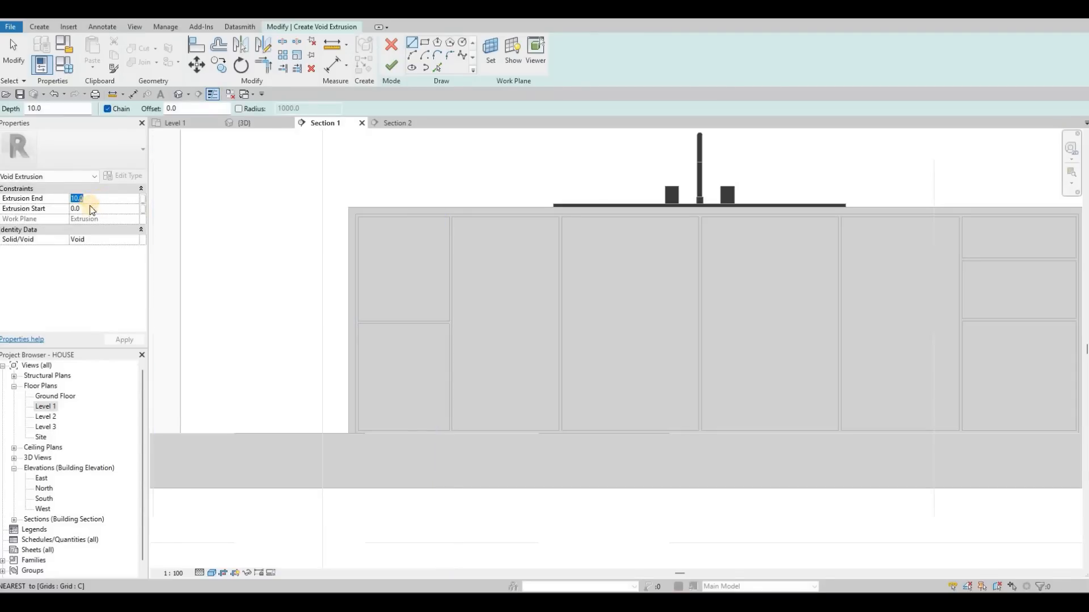
text(-5)
key(Tab)
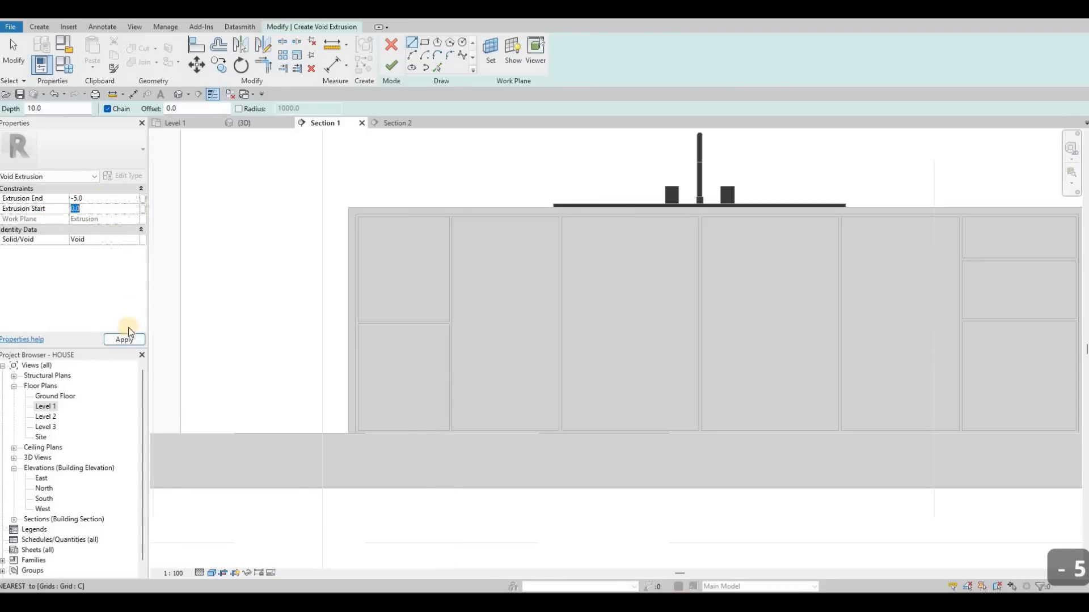
text(5)
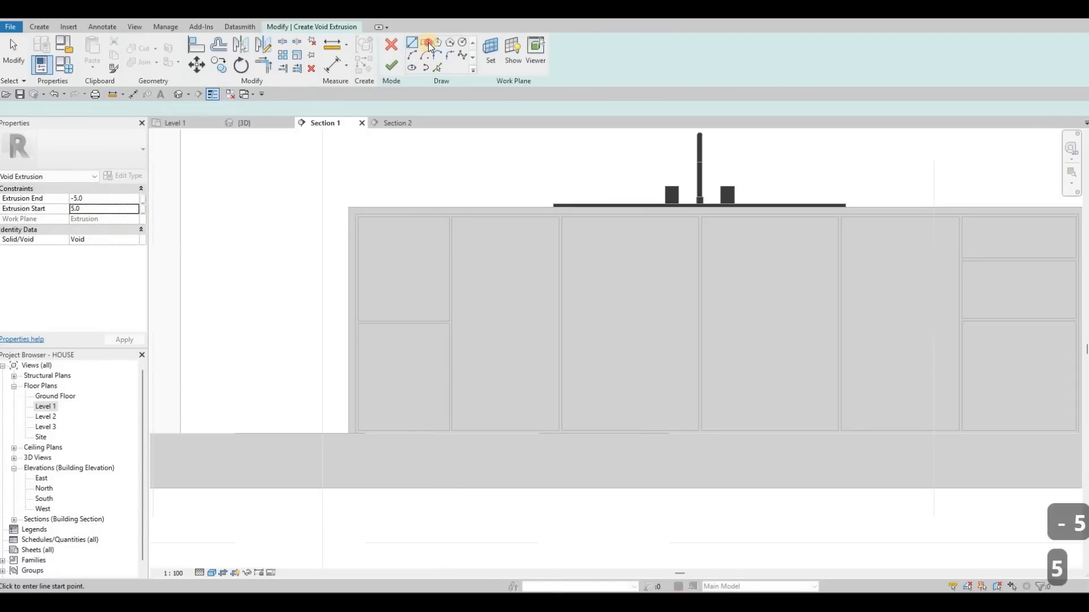
- Sketch rectangles offset 50 mm inward from the edges of the two stacked panels in the leftmost bay
click(119, 110)
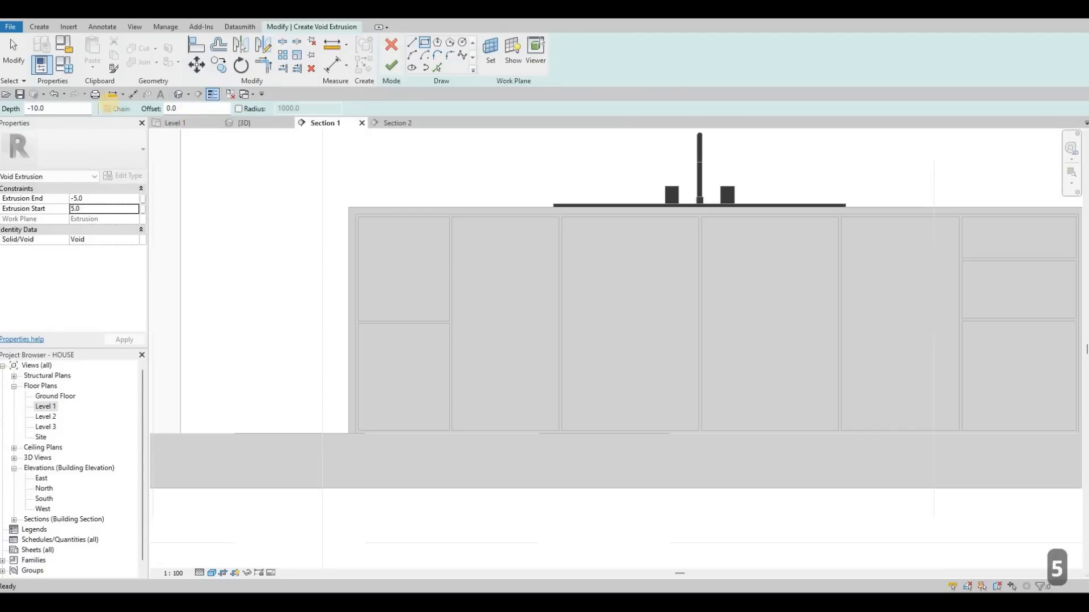
text(50)
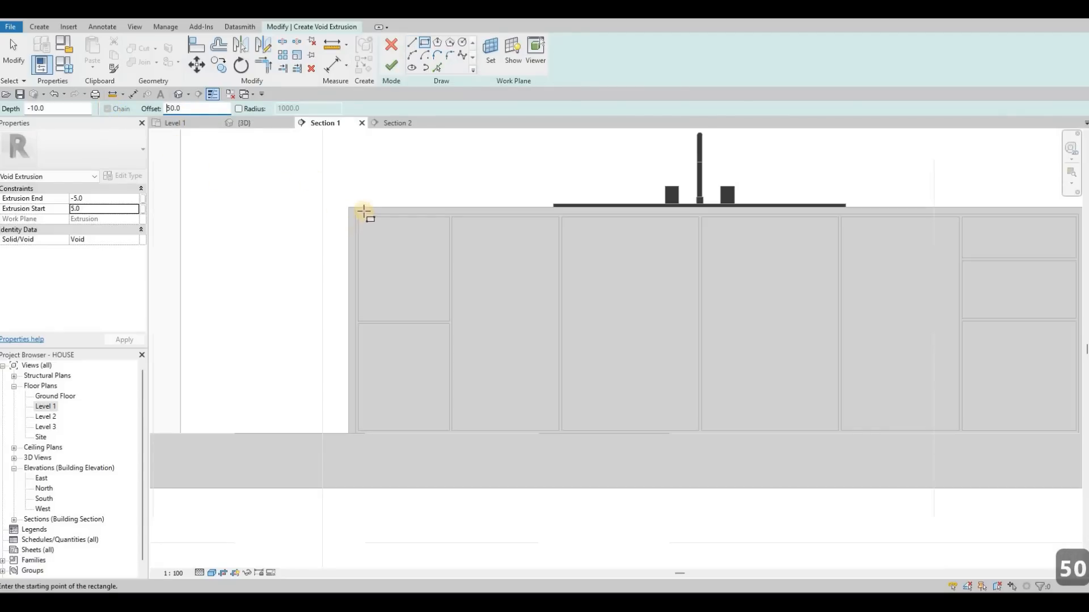
scroll(364, 212, up, 3)
click(364, 211)
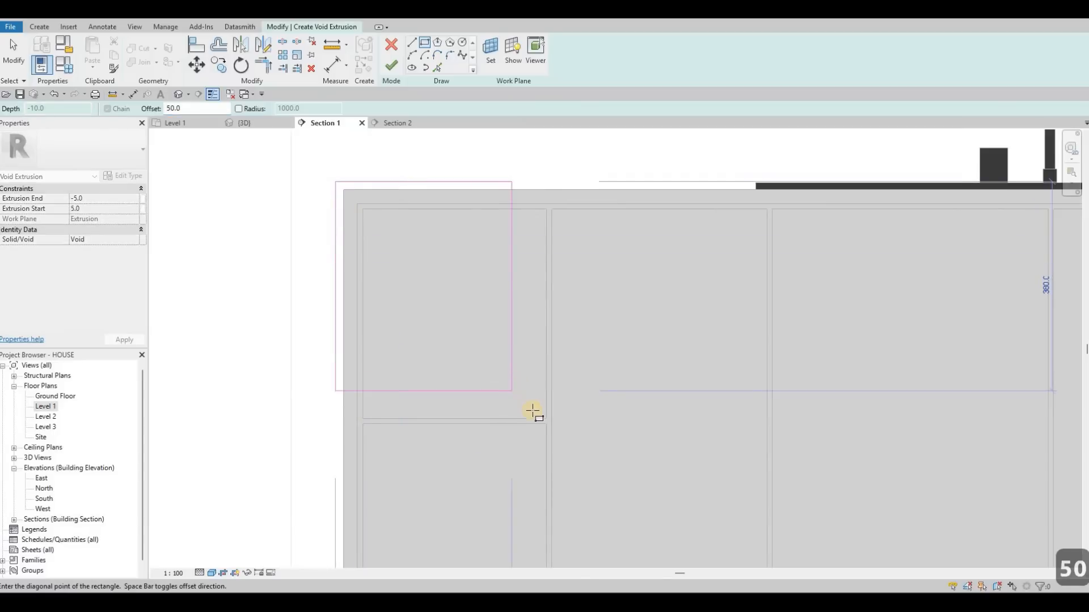
click(545, 418)
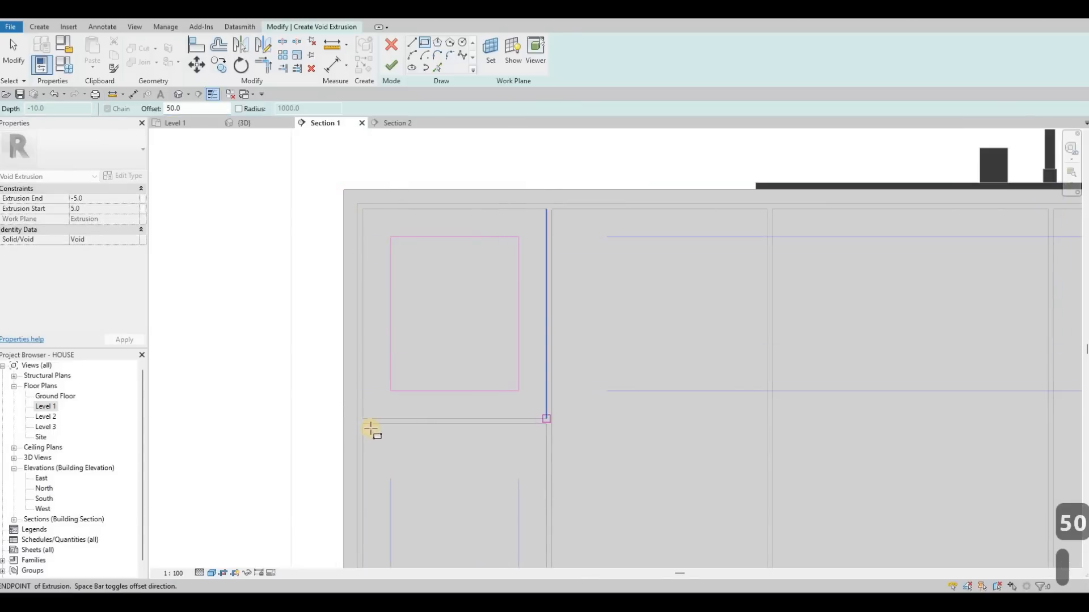
click(364, 423)
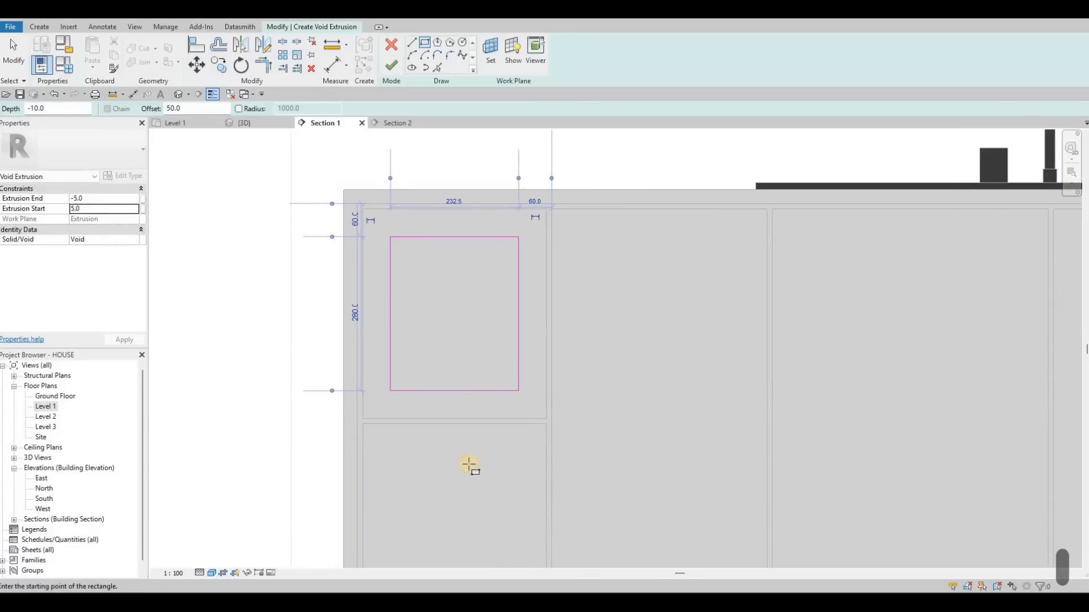
middle_drag(540, 475, 541, 316)
click(546, 480)
middle_drag(578, 389, 552, 393)
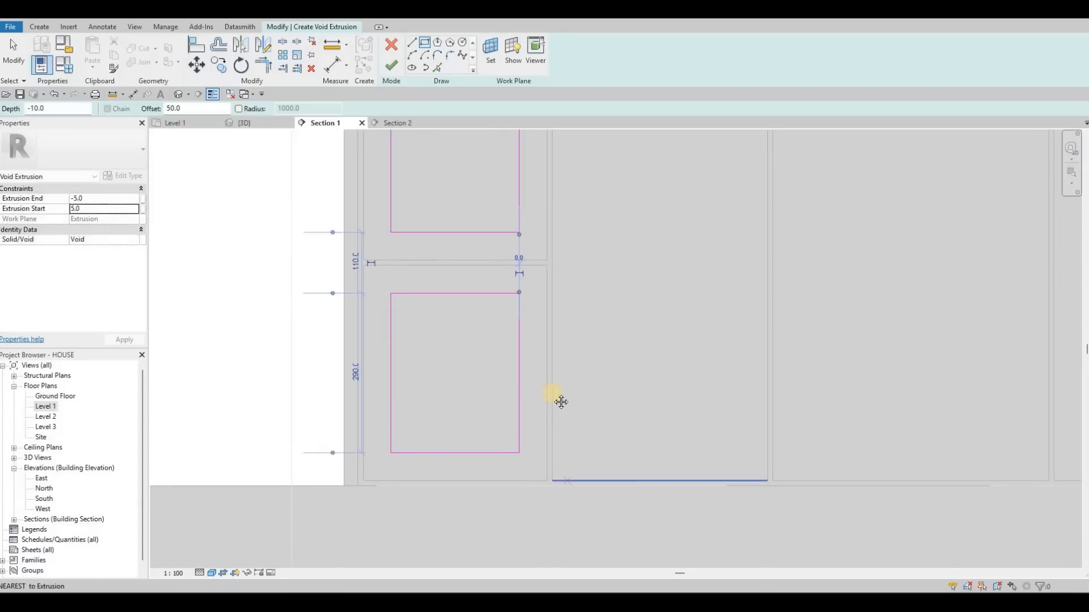
- Sketch rectangles with the 50 mm inward offset inside the four full-height panels between the outer bays
scroll(625, 212, down, 3)
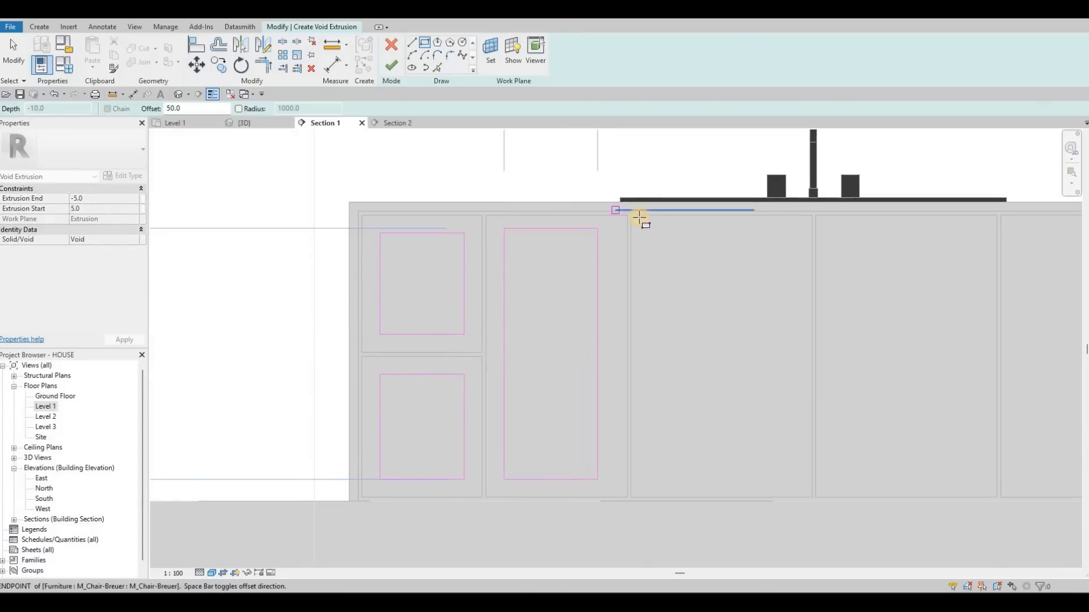
click(631, 216)
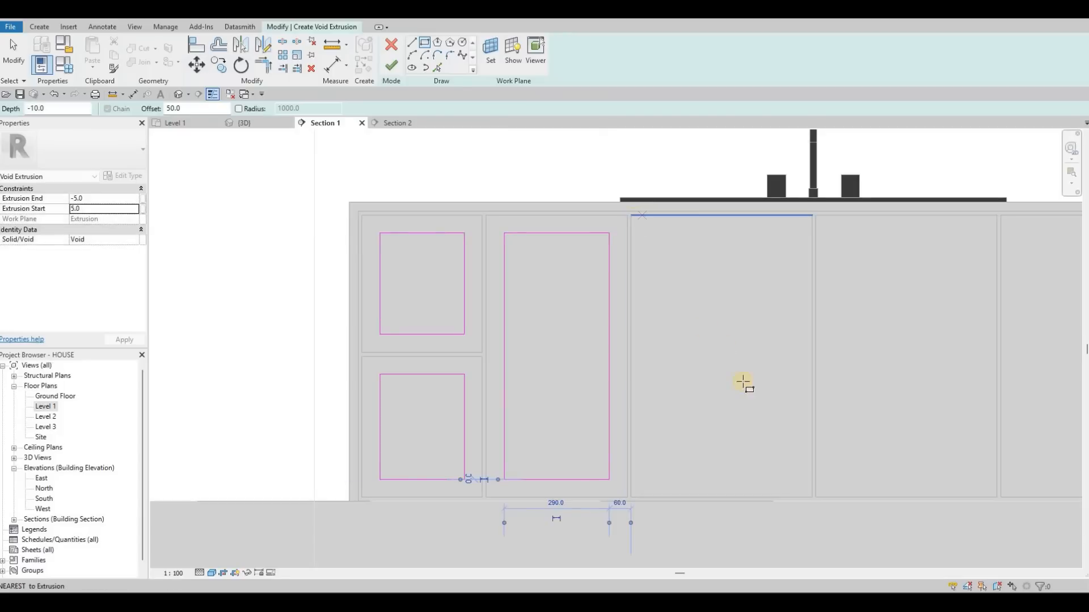
click(812, 497)
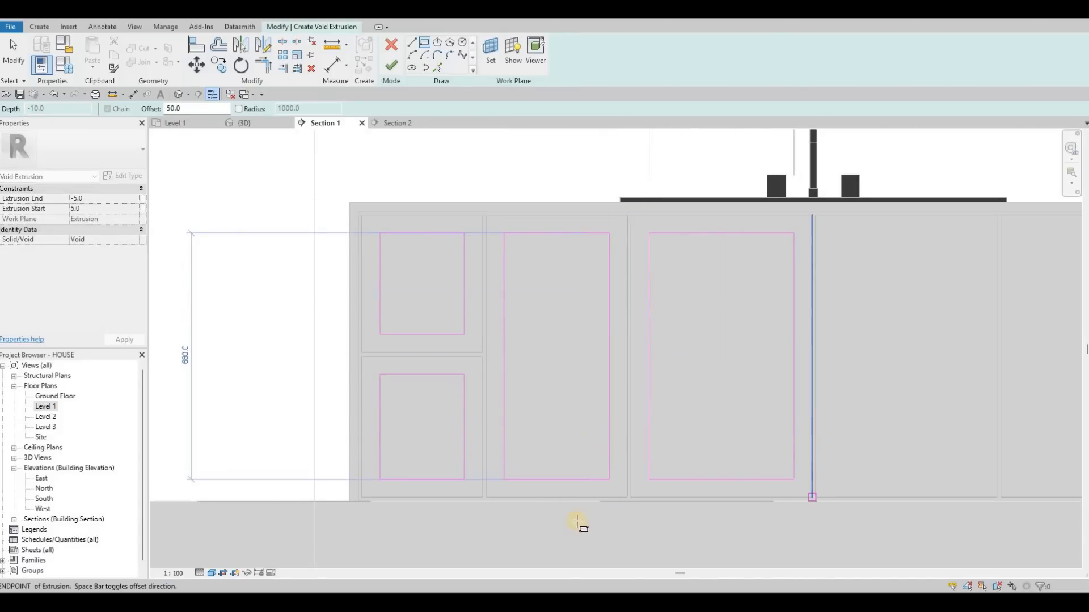
middle_drag(576, 521, 549, 518)
click(549, 519)
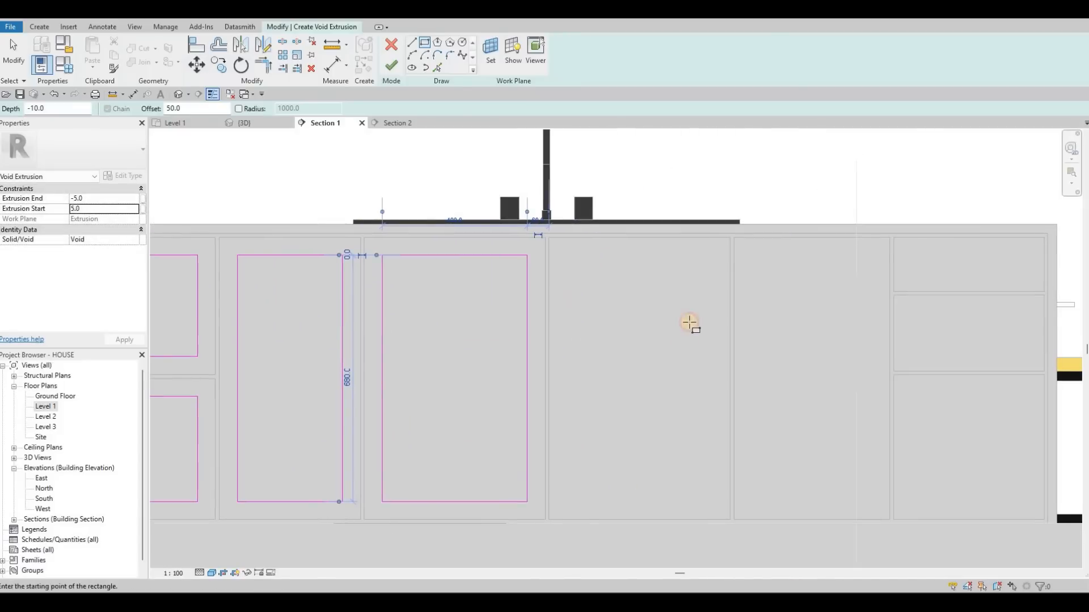
click(731, 238)
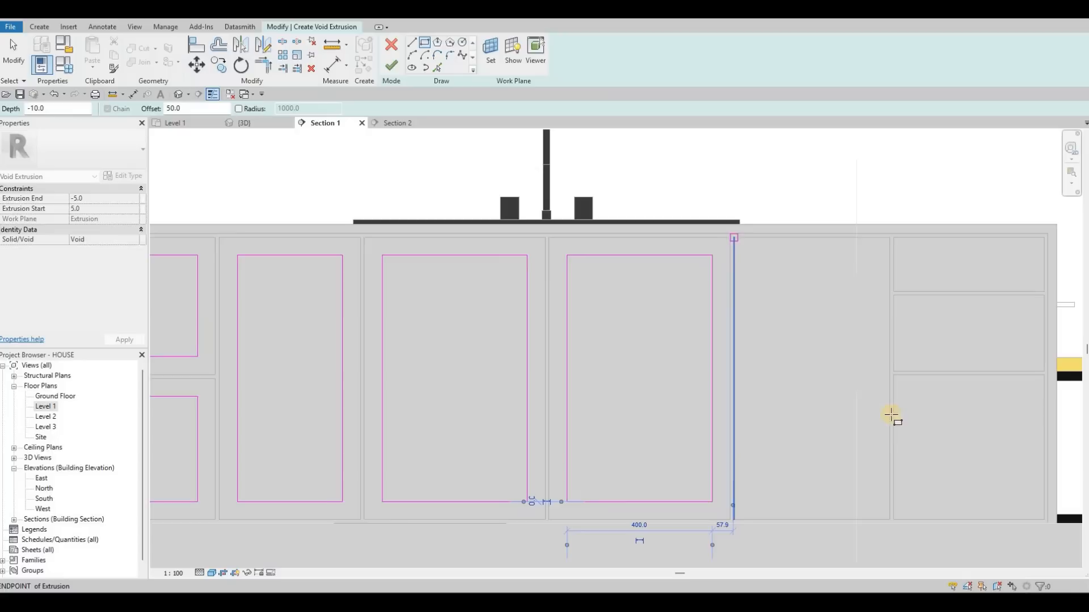
click(889, 518)
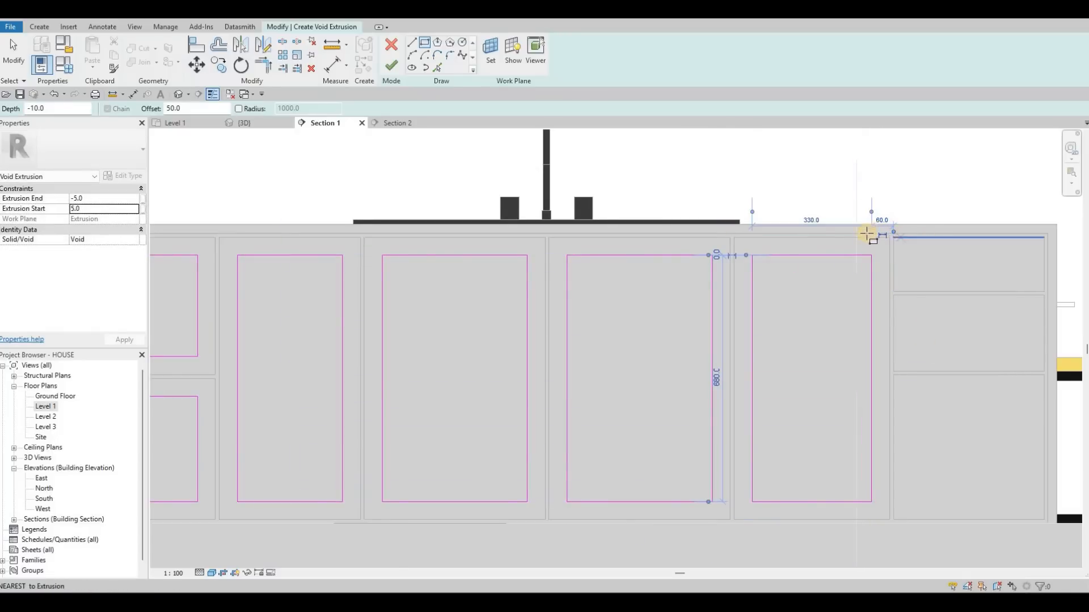
- Sketch rectangles inset 50 mm within the rightmost bay's three panels, and finish the void extrusion and the in-place model
scroll(867, 234, up, 3)
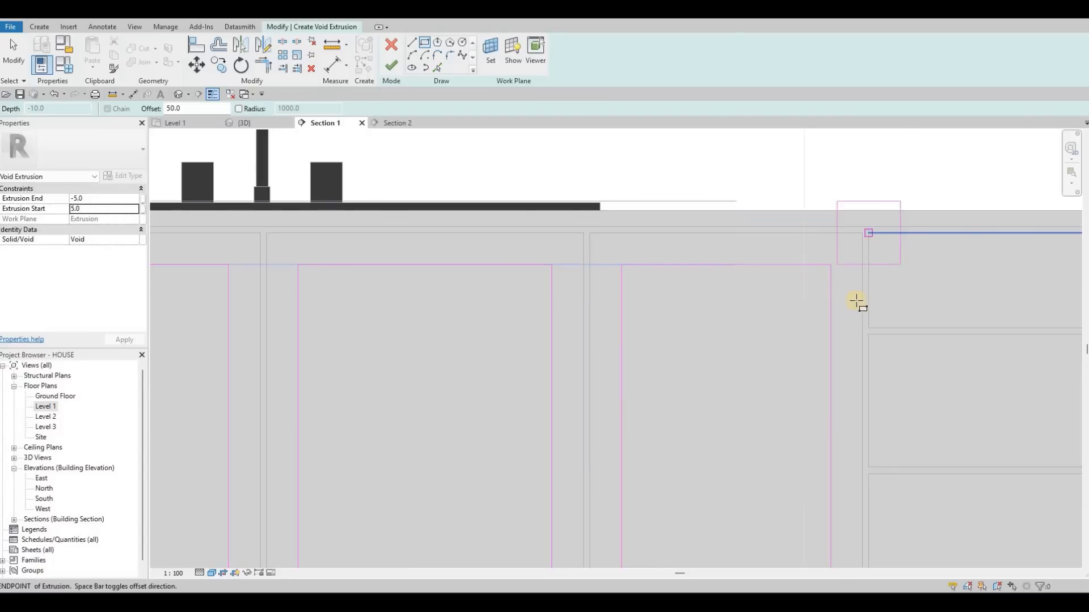
scroll(857, 301, down, 3)
click(604, 303)
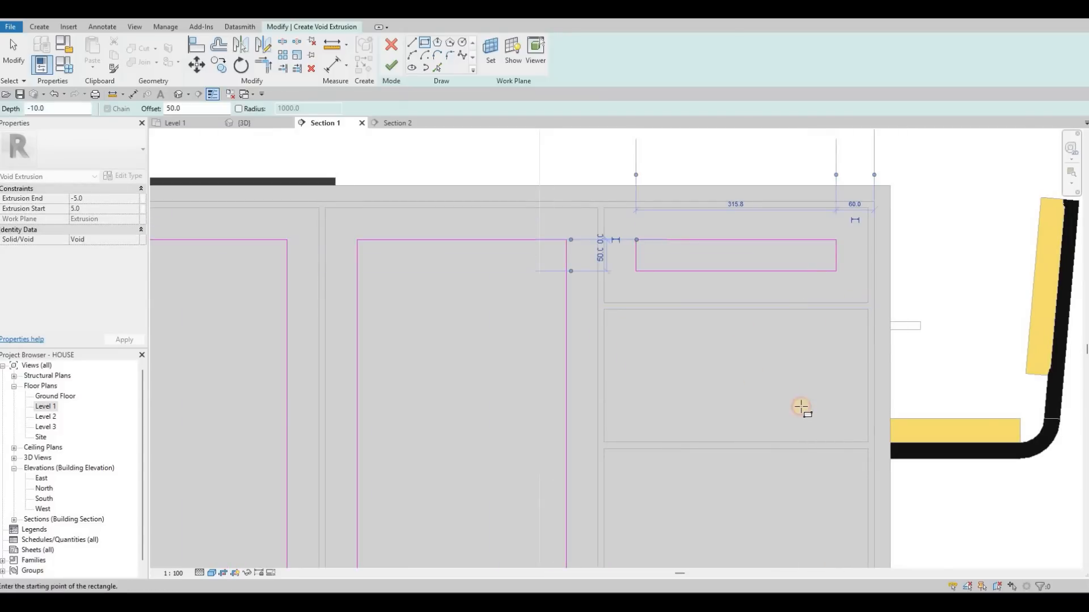
click(868, 446)
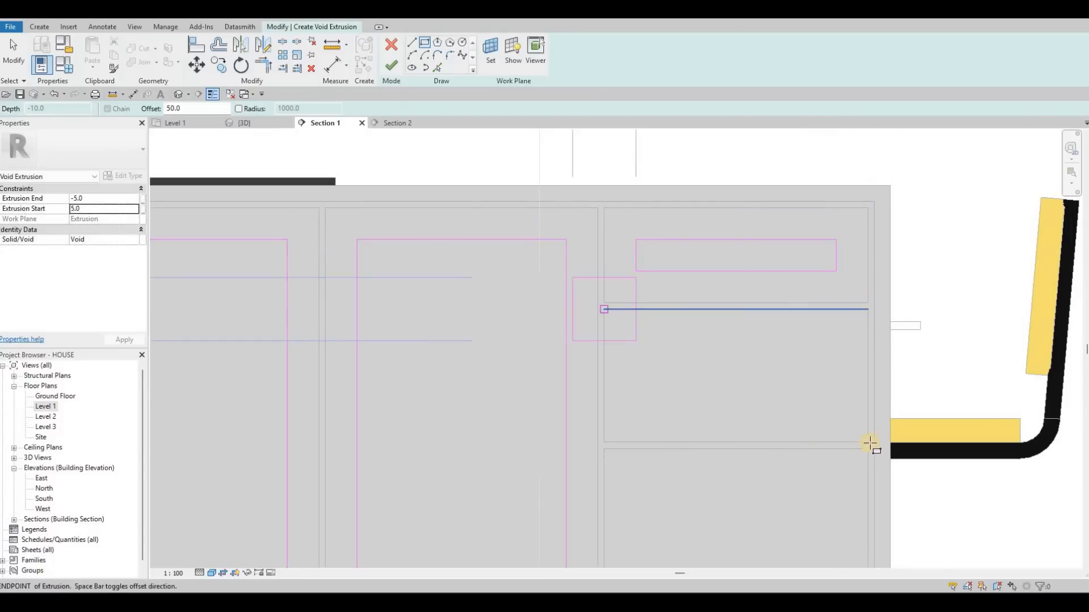
click(604, 443)
scroll(772, 456, down, 2)
middle_drag(773, 456, 705, 274)
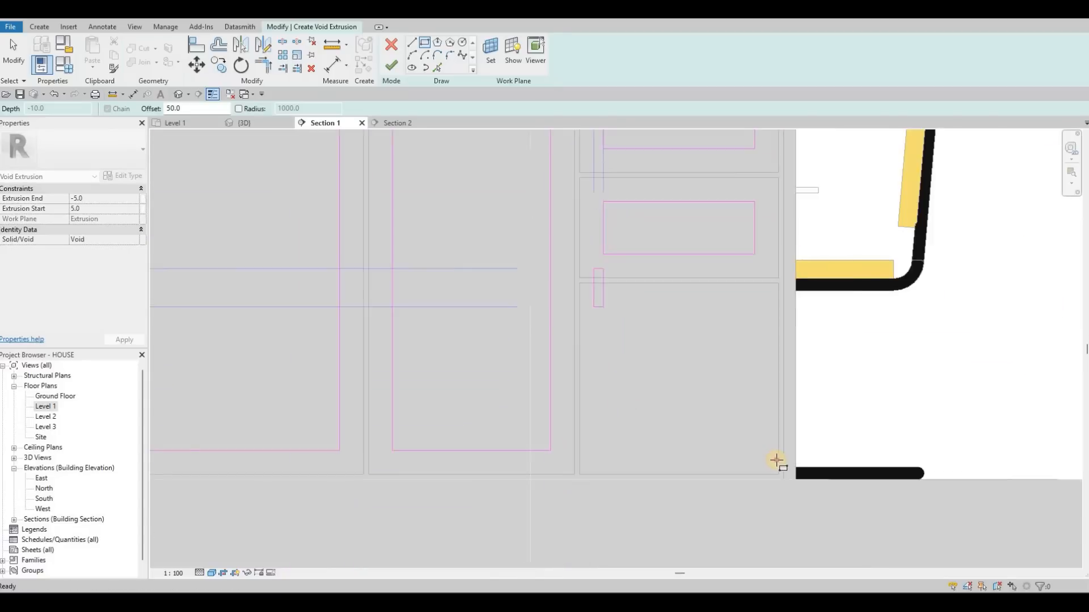
scroll(777, 461, up, 2)
scroll(737, 442, up, 1)
click(778, 460)
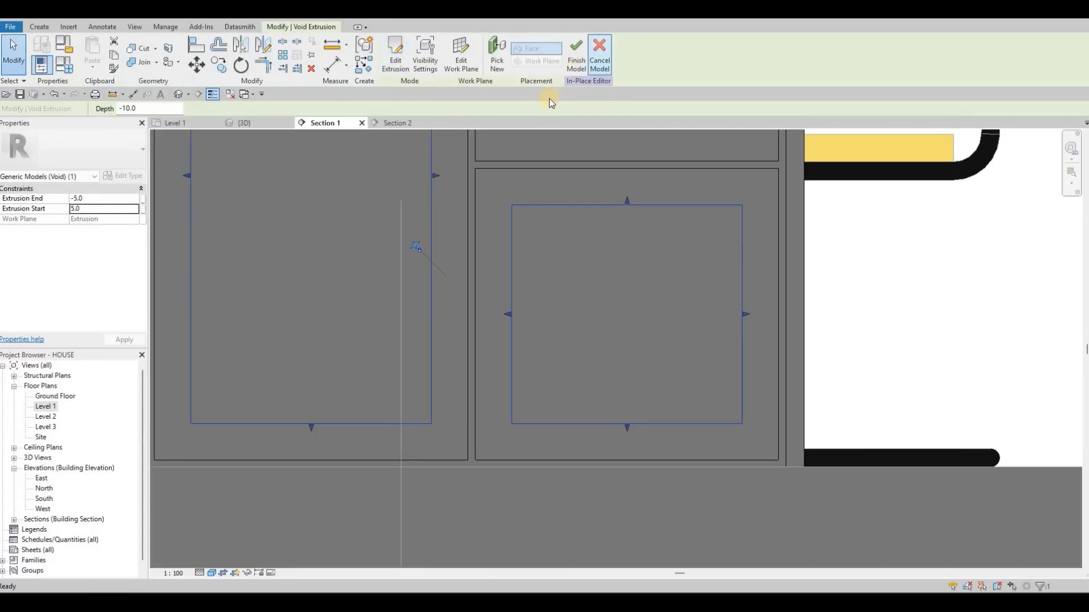
scroll(272, 142, down, 2)
middle_drag(256, 136, 432, 175)
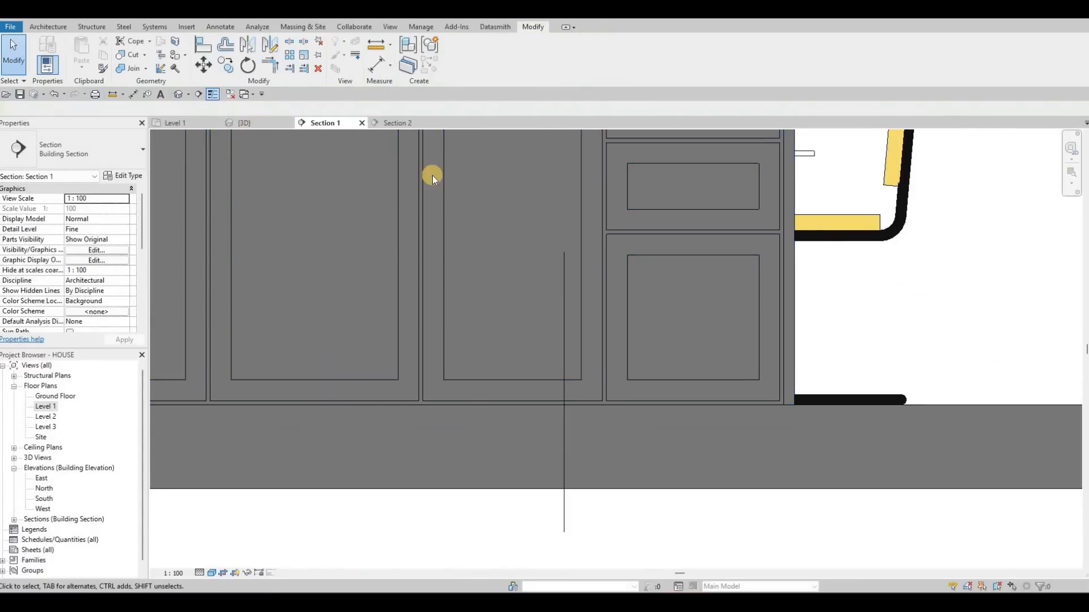
- Examine the kitchen island and cabinets in the 3D view and in Section 1
click(244, 123)
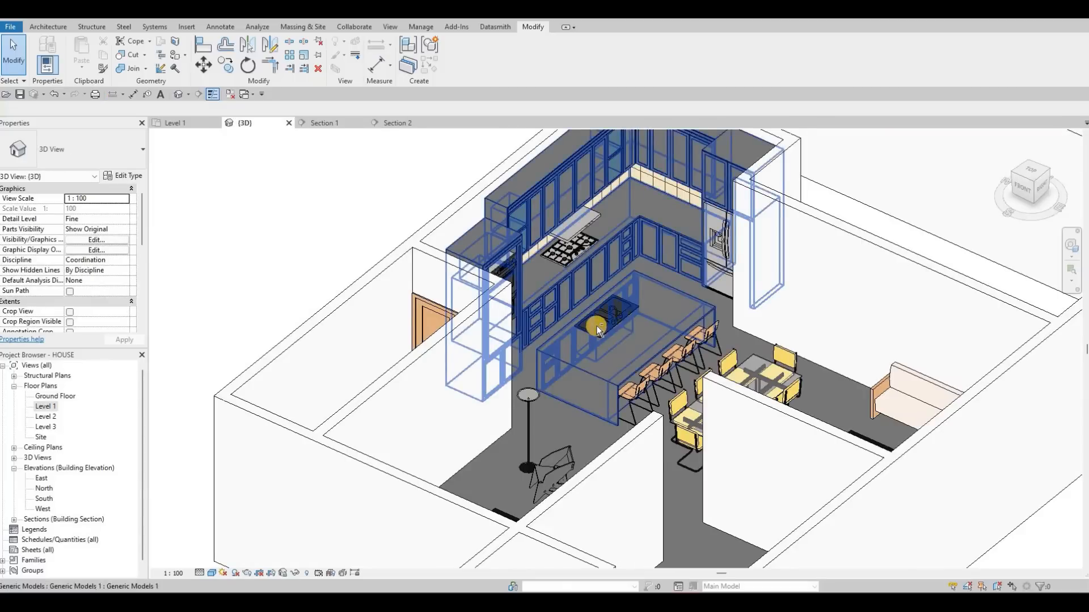
mouse_move(596, 326)
middle_down()
mouse_move(707, 311)
mouse_move(702, 341)
mouse_move(597, 316)
mouse_move(576, 328)
middle_up()
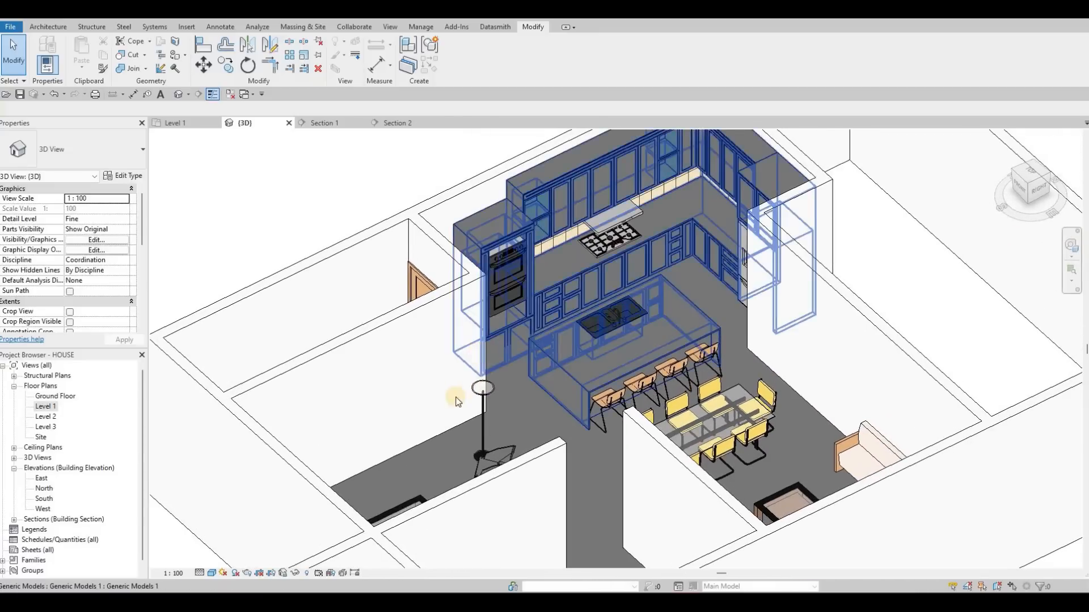
scroll(451, 391, up, 4)
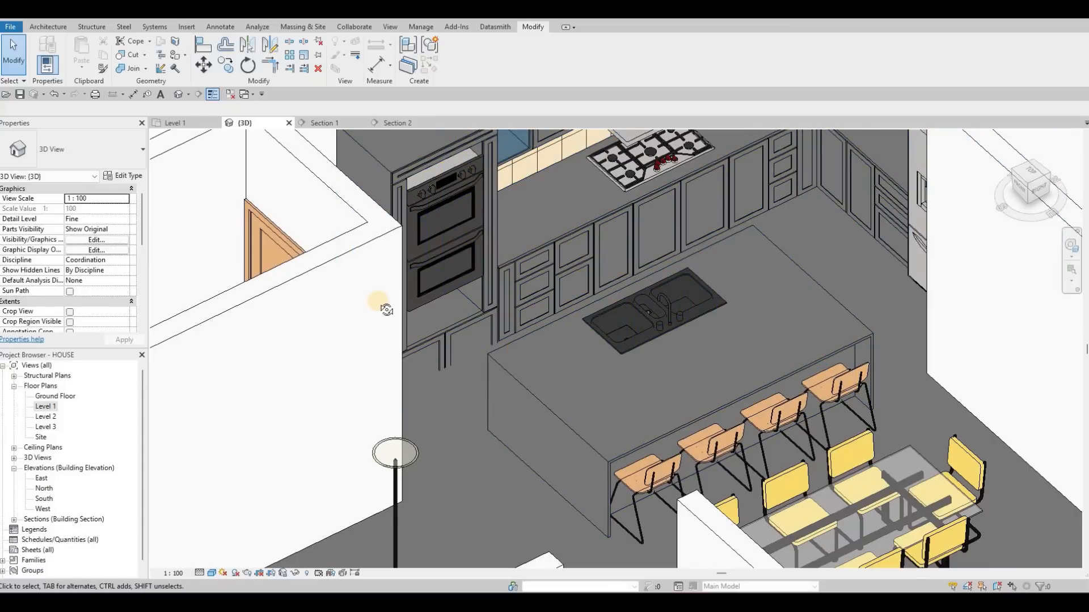
shift+middle_drag(454, 222, 469, 215)
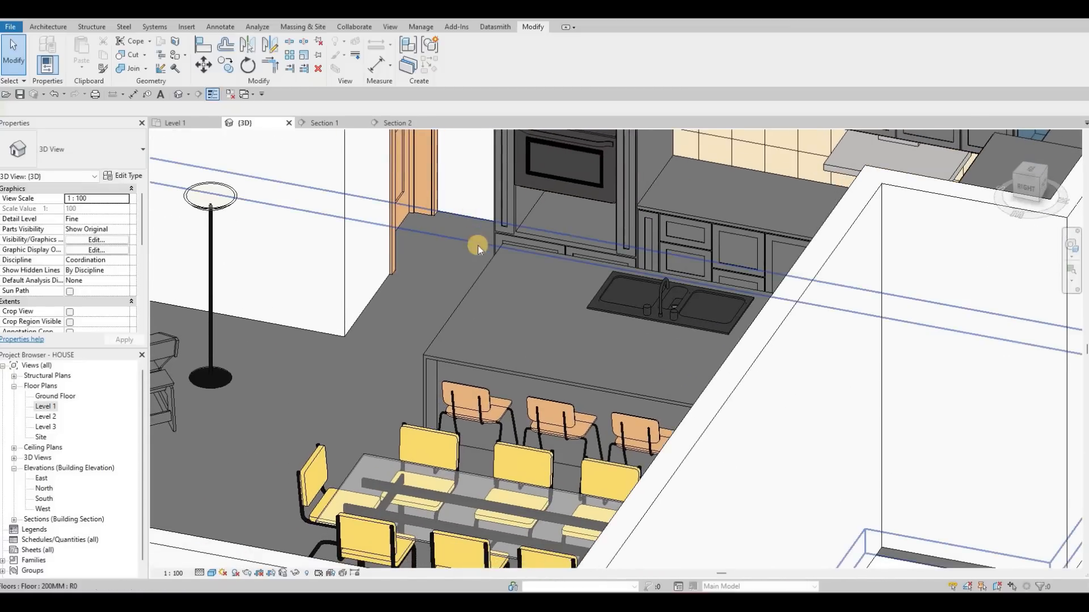
key(Escape)
middle_drag(666, 314, 468, 399)
click(478, 366)
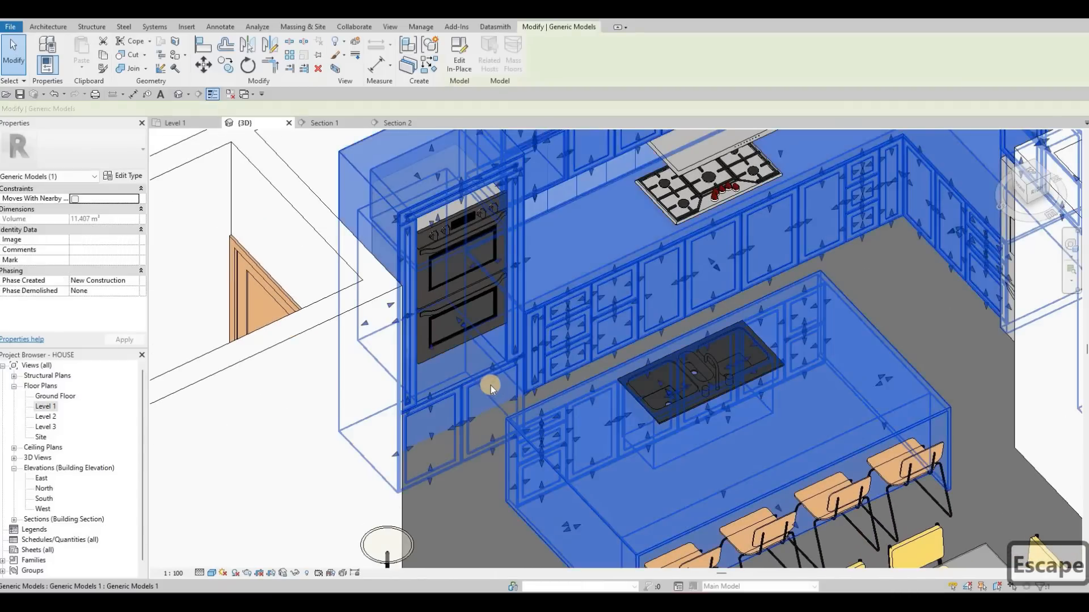
scroll(494, 397, down, 4)
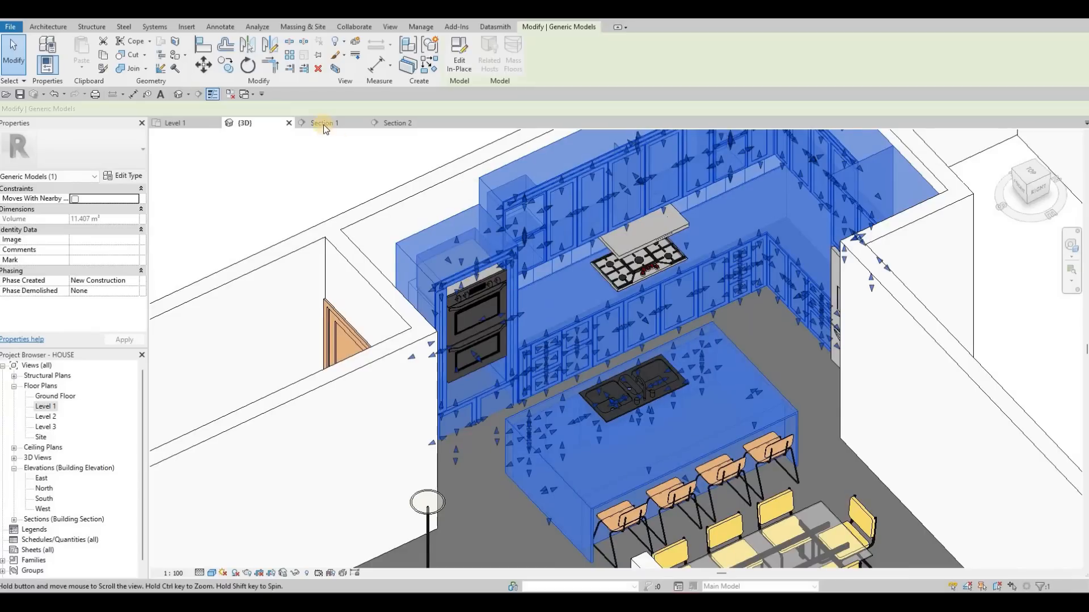
click(332, 123)
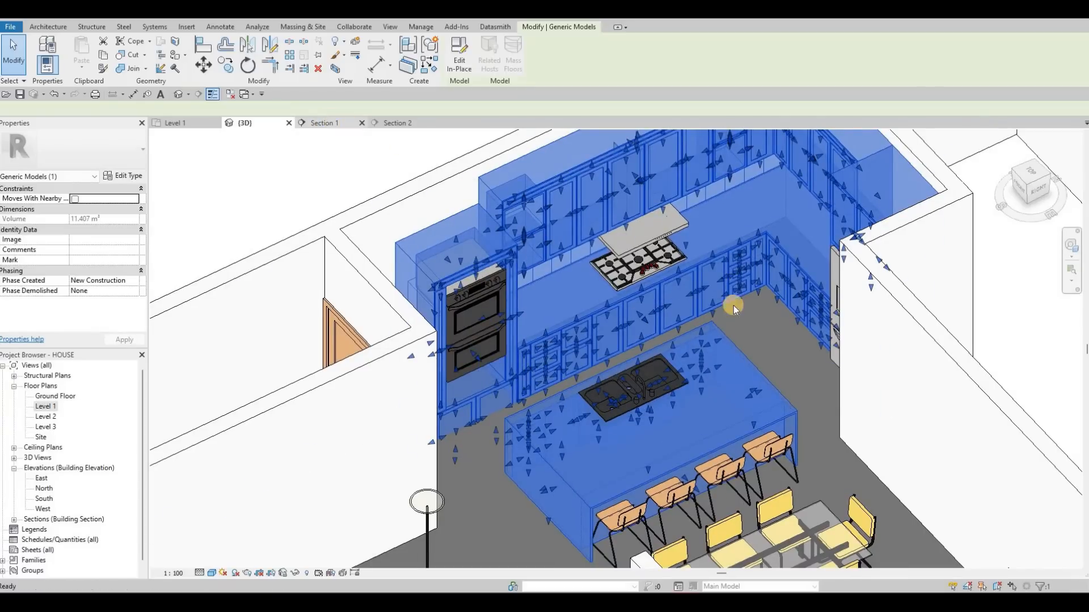
scroll(483, 248, down, 5)
key(Escape)
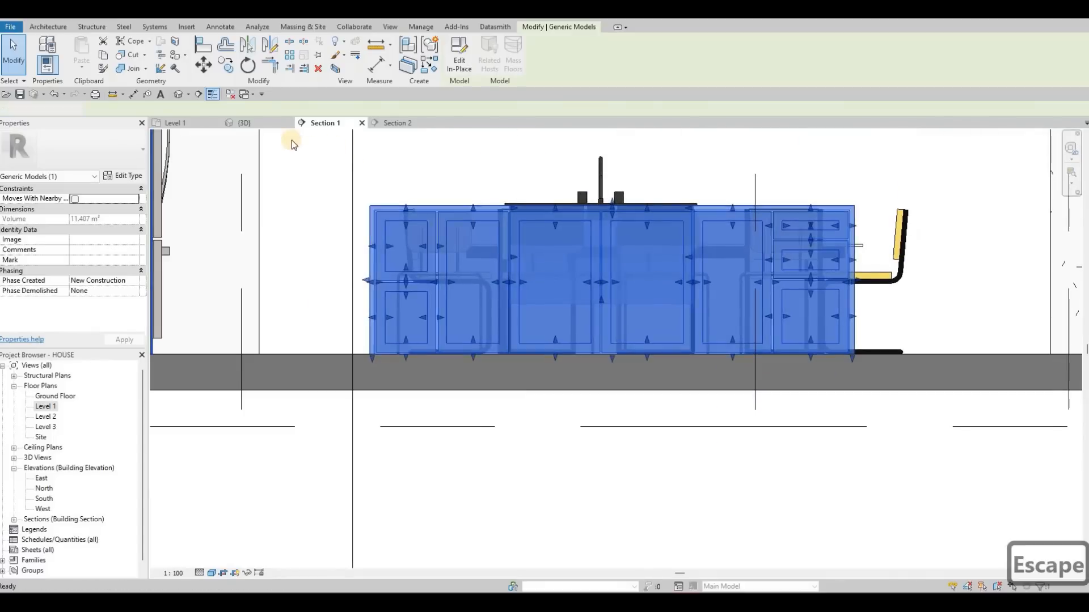
key(Escape)
- In the Level 1 plan, flip Section 1's viewing direction toward the oven wall, and reopen the section view
click(178, 123)
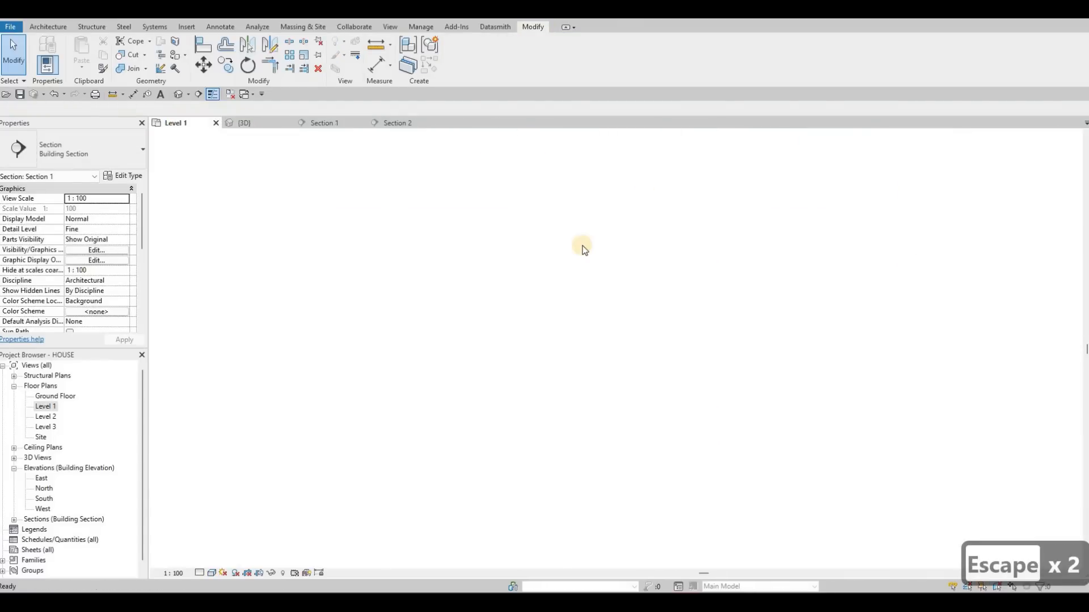
scroll(576, 243, down, 3)
click(574, 237)
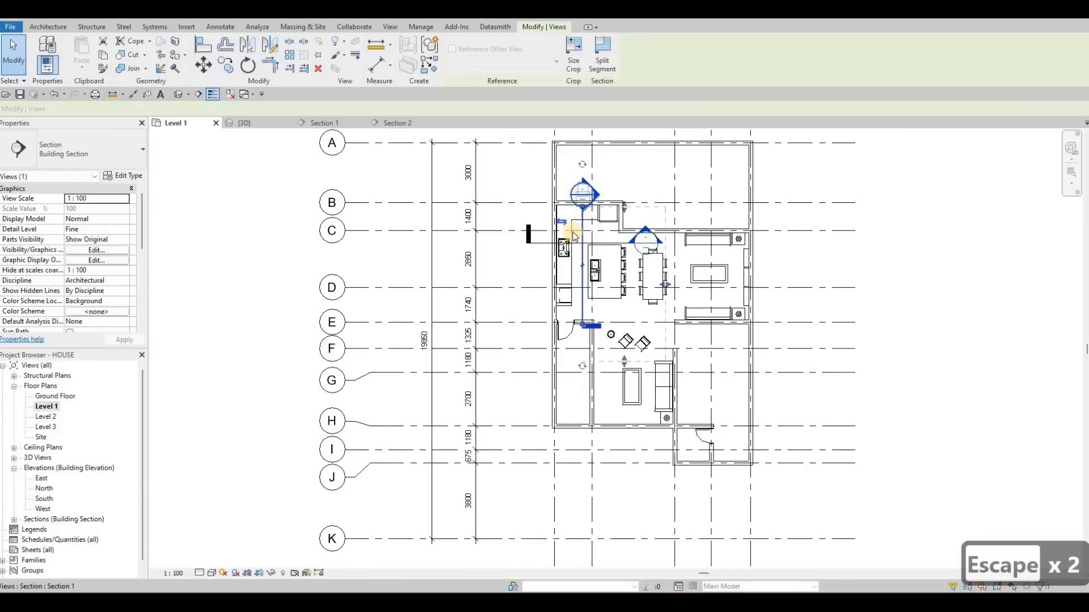
click(563, 221)
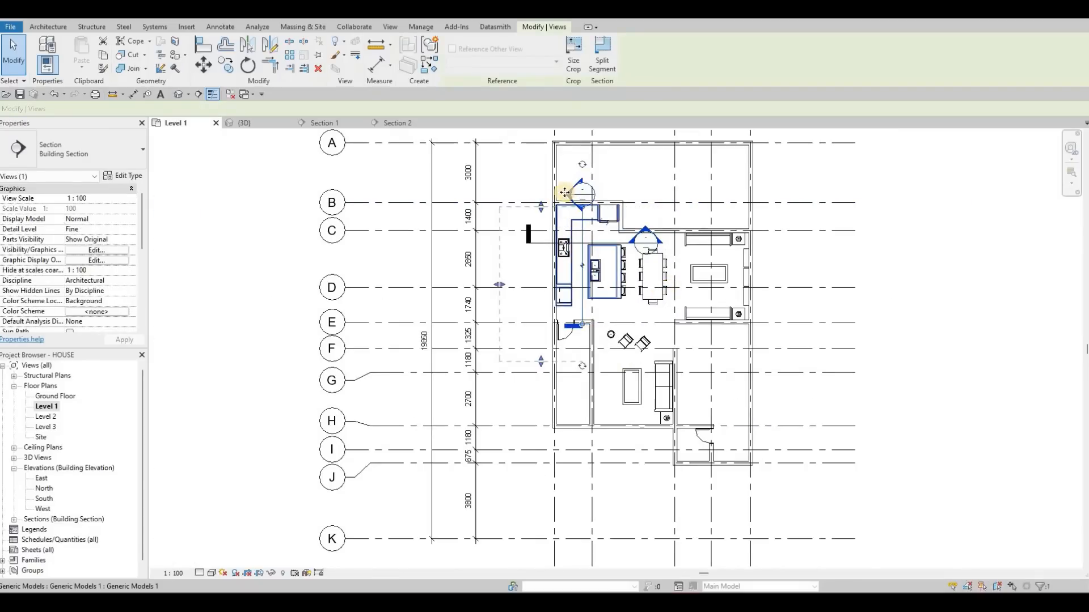
click(342, 126)
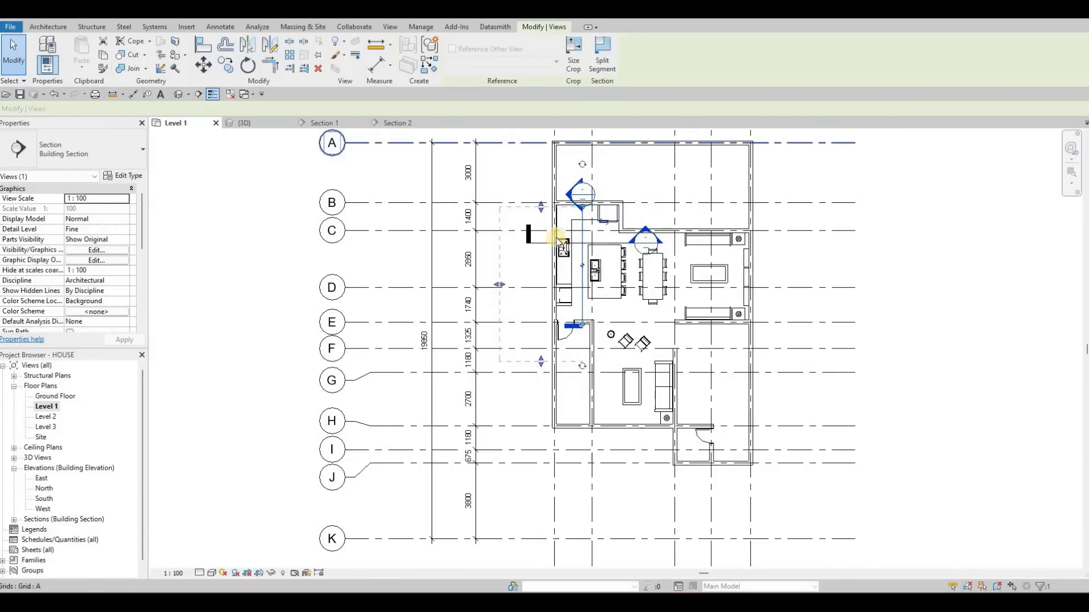
key(Escape)
- Open the tall oven cabinet for in-place editing
scroll(525, 327, down, 1)
middle_drag(524, 327, 503, 348)
key(Escape)
scroll(503, 348, down, 1)
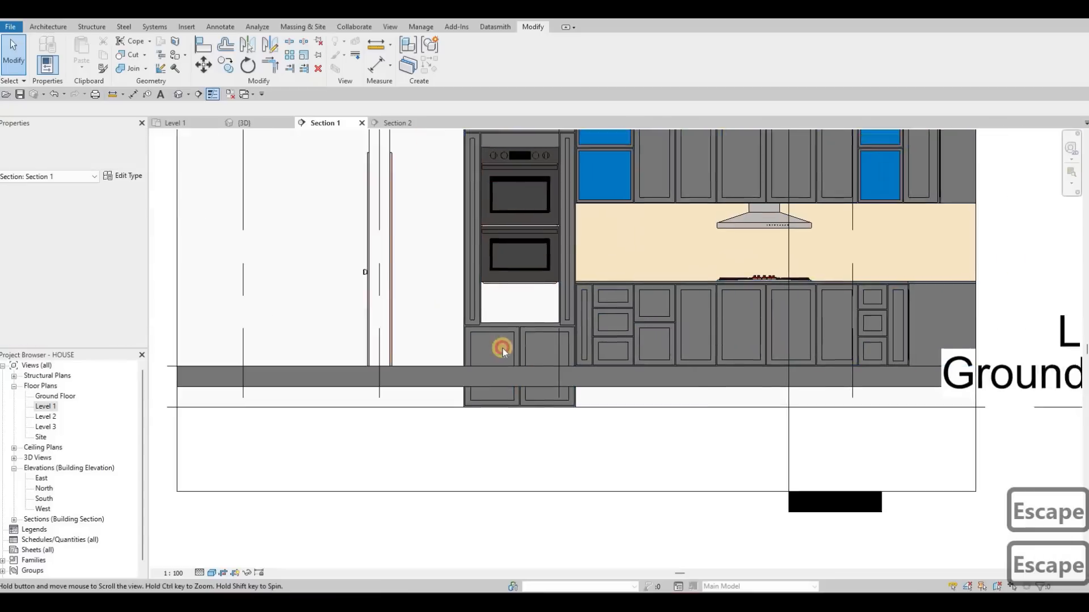
click(510, 231)
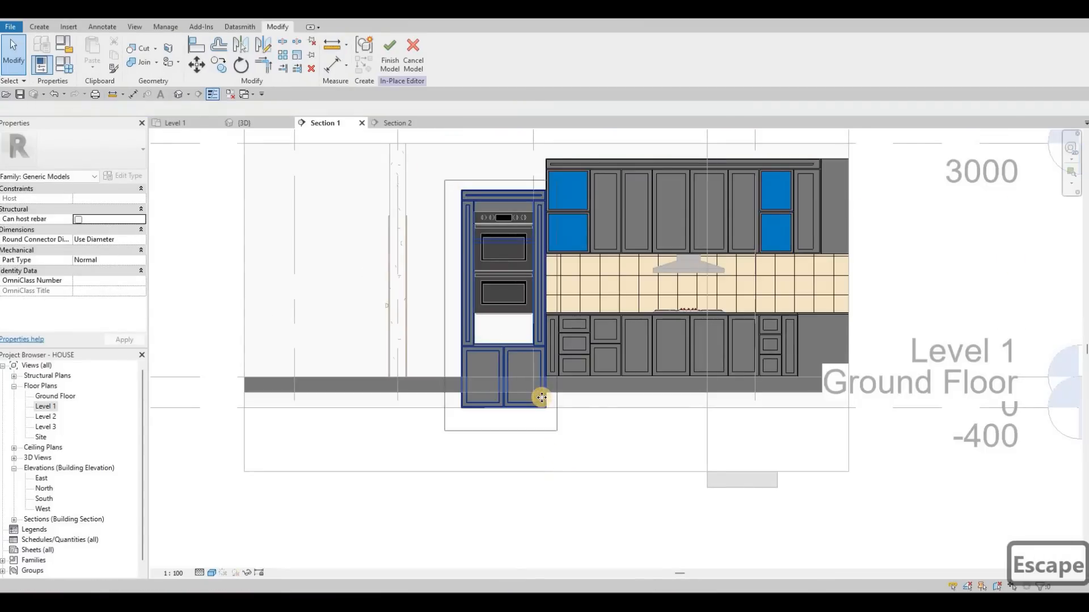
drag(535, 387, 441, 171)
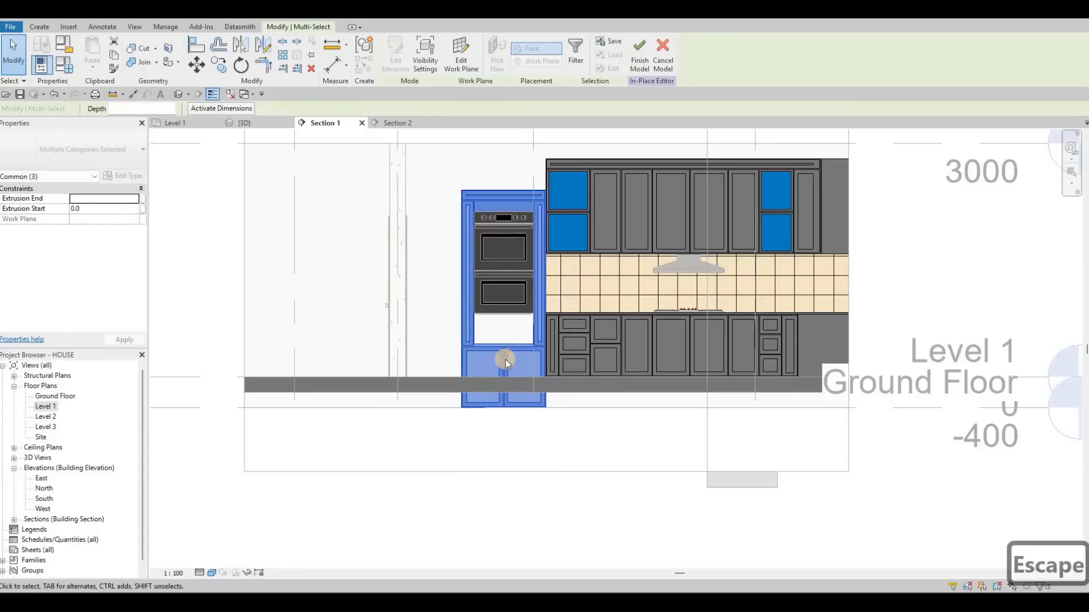
key(Escape)
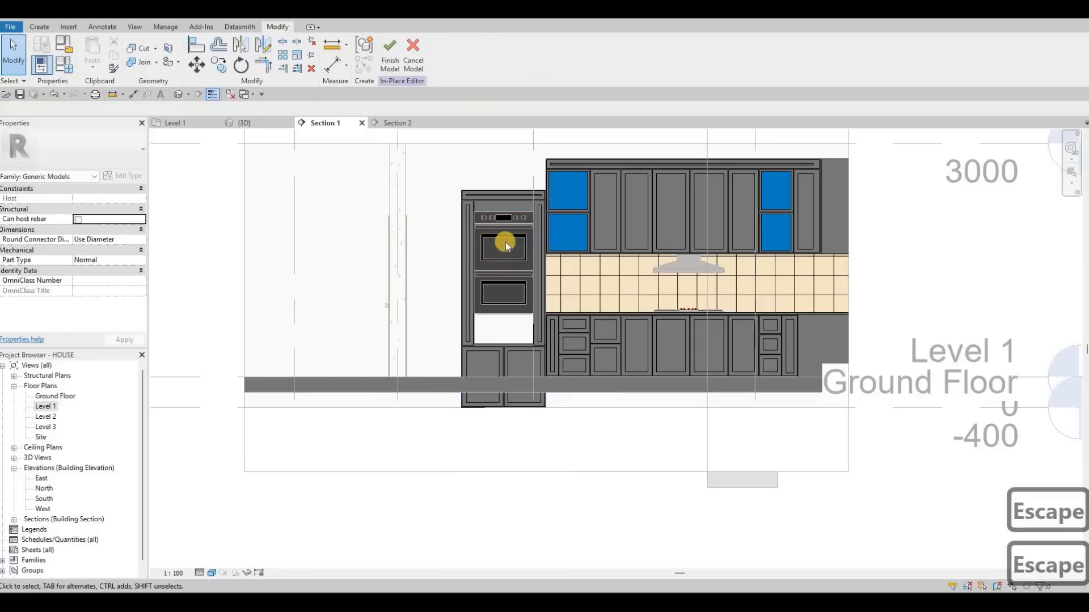
- Raise the top edge of the oven cabinet's 10 mm front panel to the top of the adjacent wall cabinets
click(507, 196)
scroll(504, 187, up, 3)
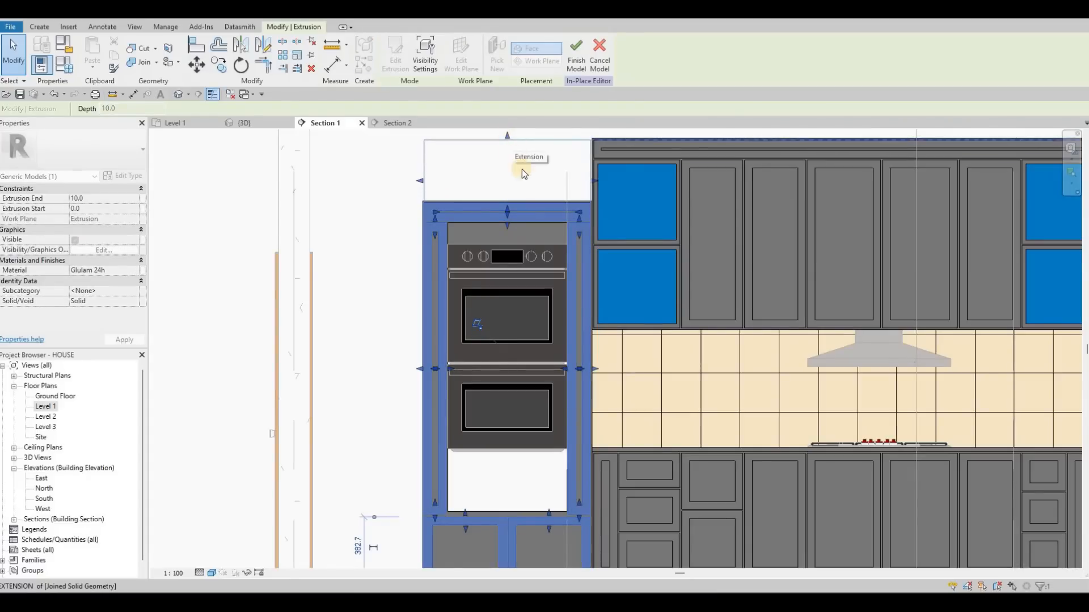
middle_drag(549, 292, 547, 313)
scroll(556, 213, up, 1)
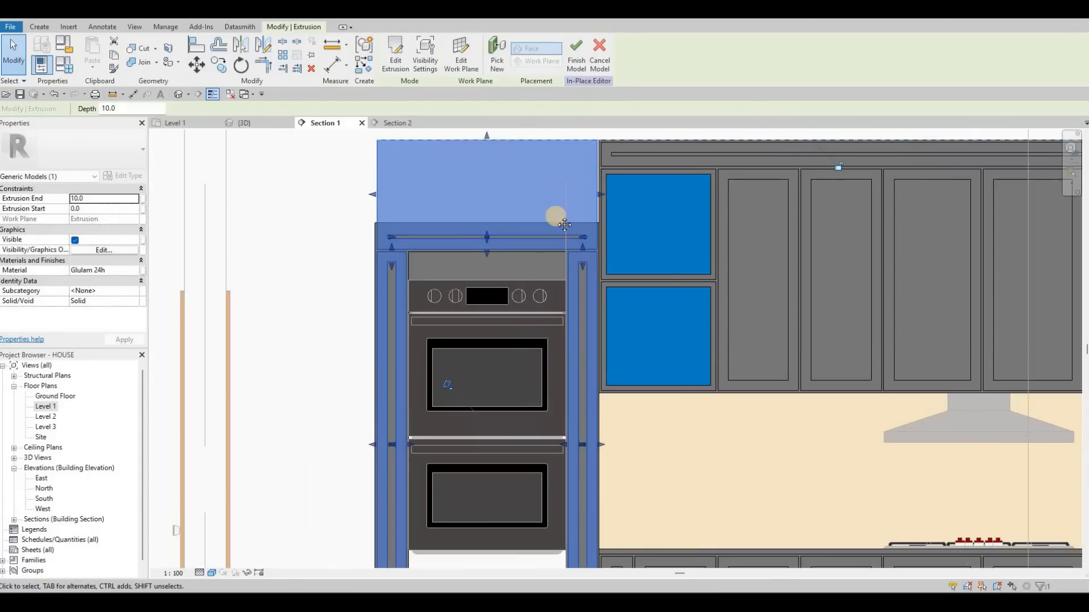
scroll(557, 215, down, 1)
middle_drag(520, 427, 550, 389)
key(Escape)
key(Escape)
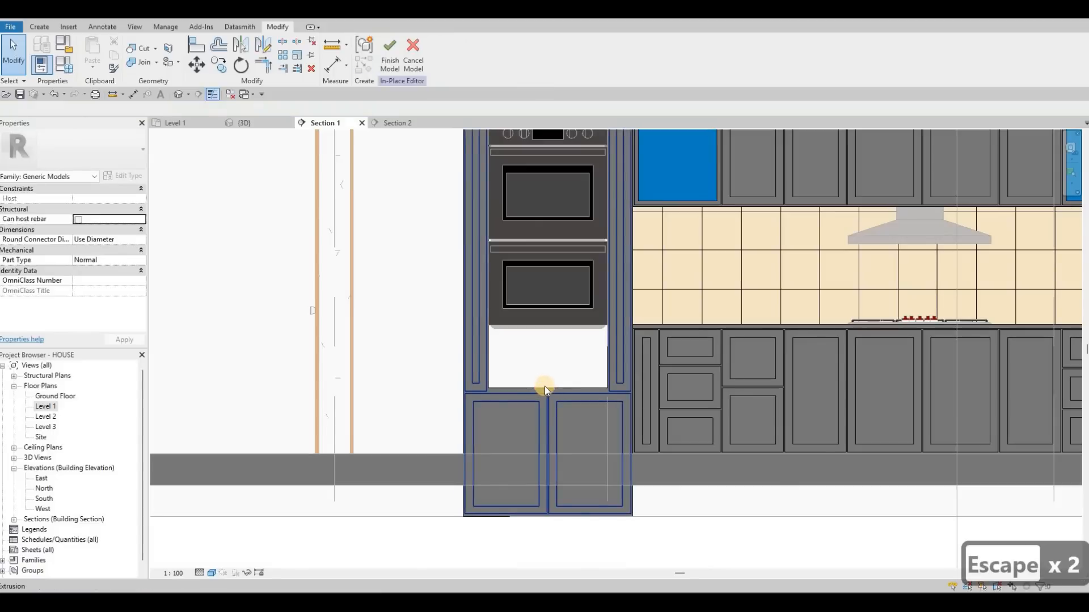
- Raise the bottom edge of the carcass opening to the underside of the lower oven, closing the gap beneath it
click(545, 330)
drag(545, 330, 559, 359)
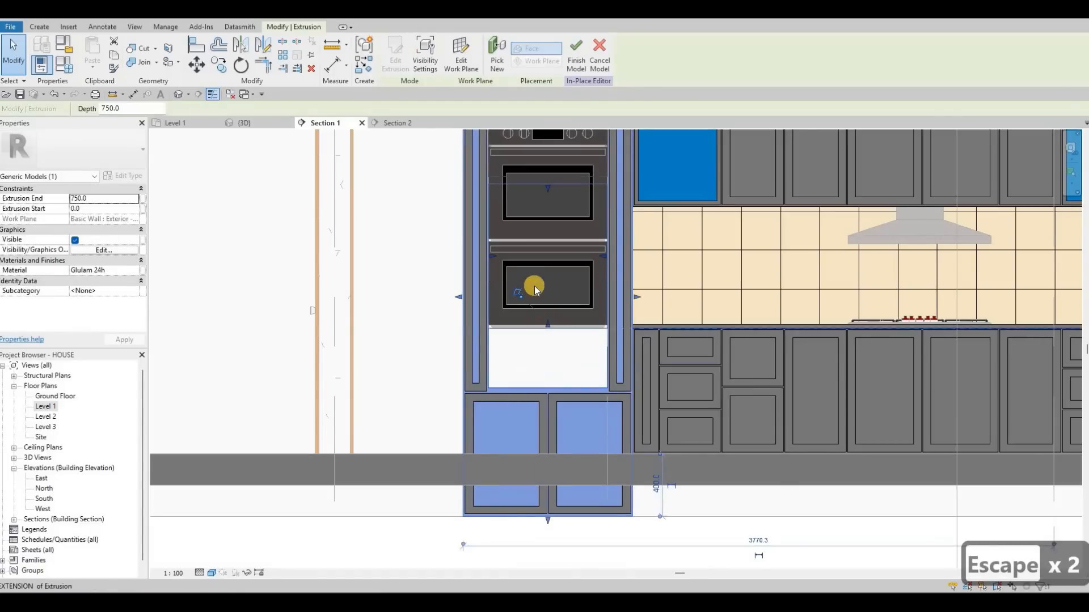
key(Escape)
scroll(543, 517, down, 1)
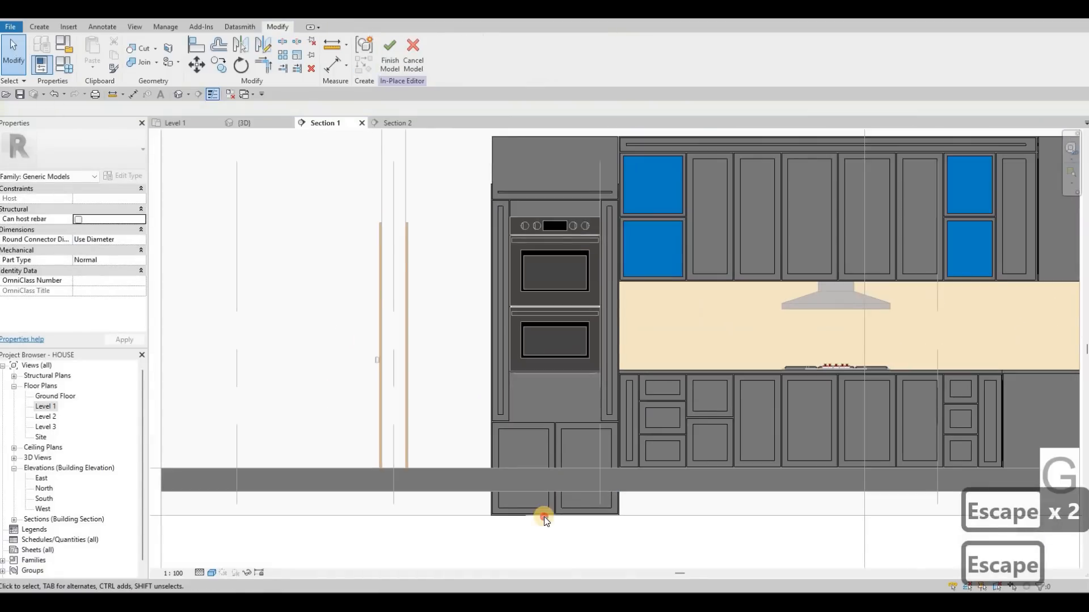
- Raise the bottom edge of the recess in the oven cabinet's left lower door to the top of the floor slab
click(527, 504)
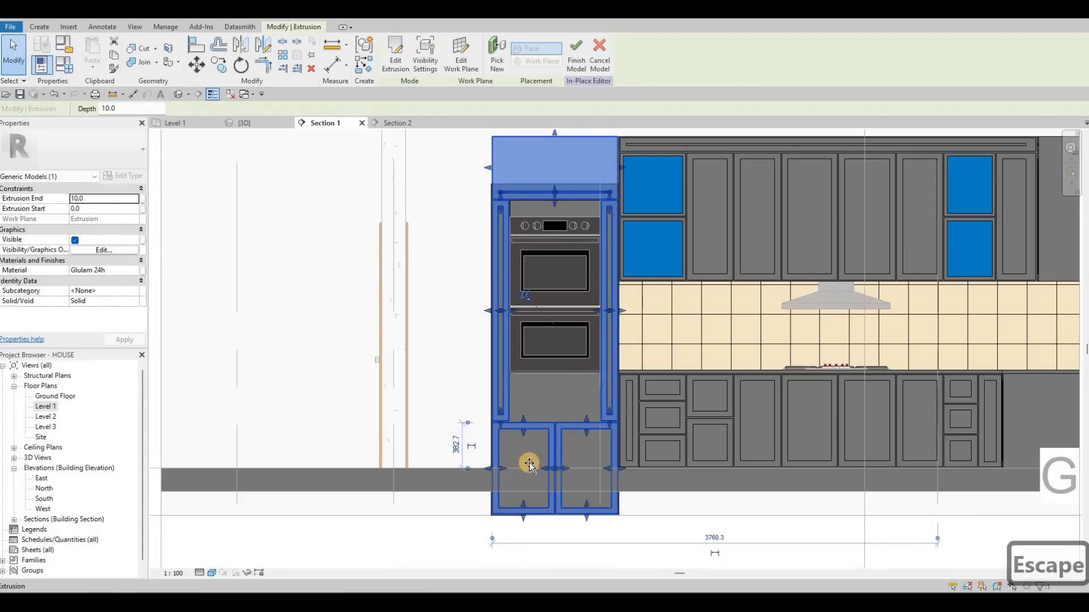
drag(529, 464, 527, 465)
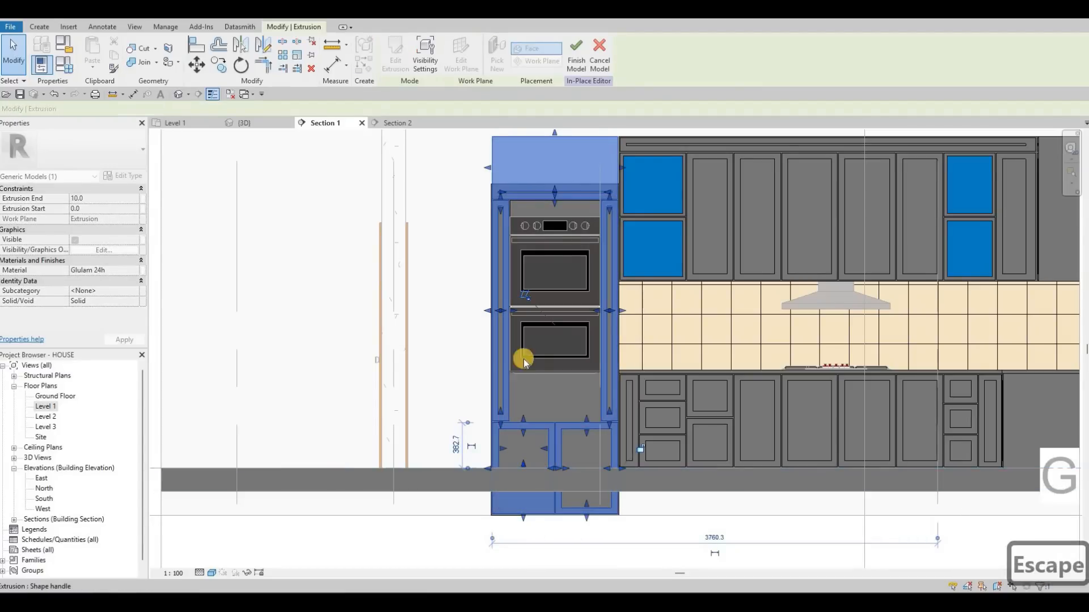
scroll(525, 499, up, 1)
key(Escape)
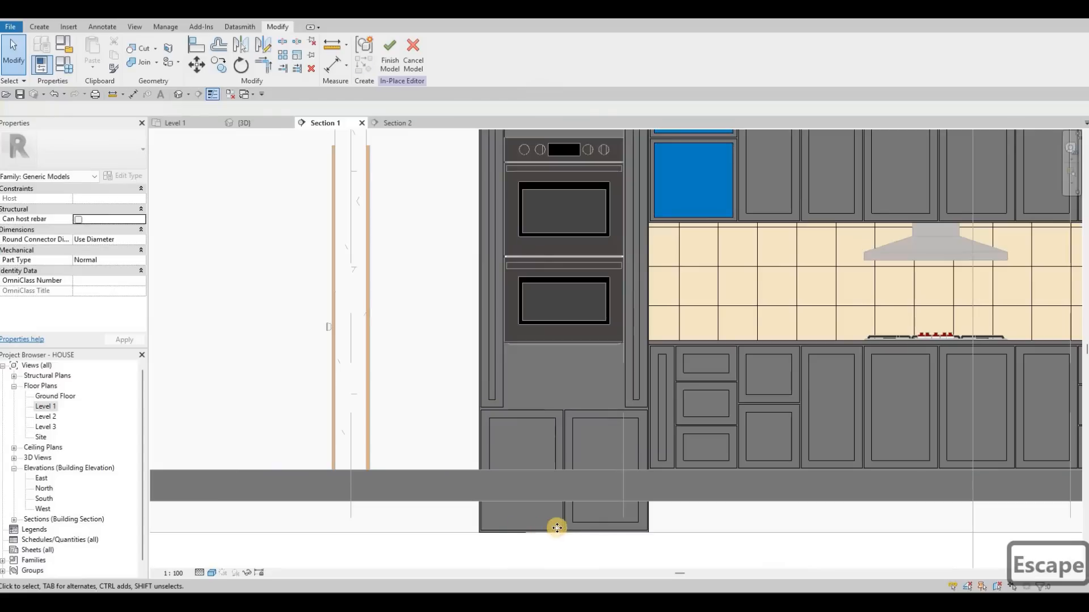
- Try to raise the outer bottom edge of the oven cabinet's left lower door above the floor slab
click(521, 534)
drag(525, 462, 538, 454)
drag(914, 590, 914, 590)
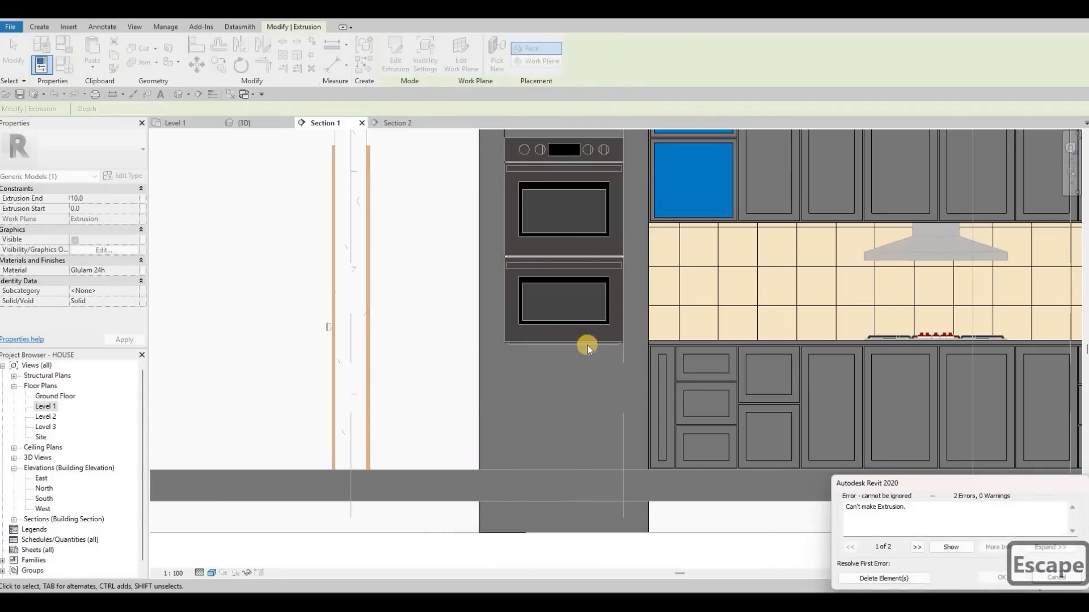
key(Escape)
scroll(575, 204, down, 3)
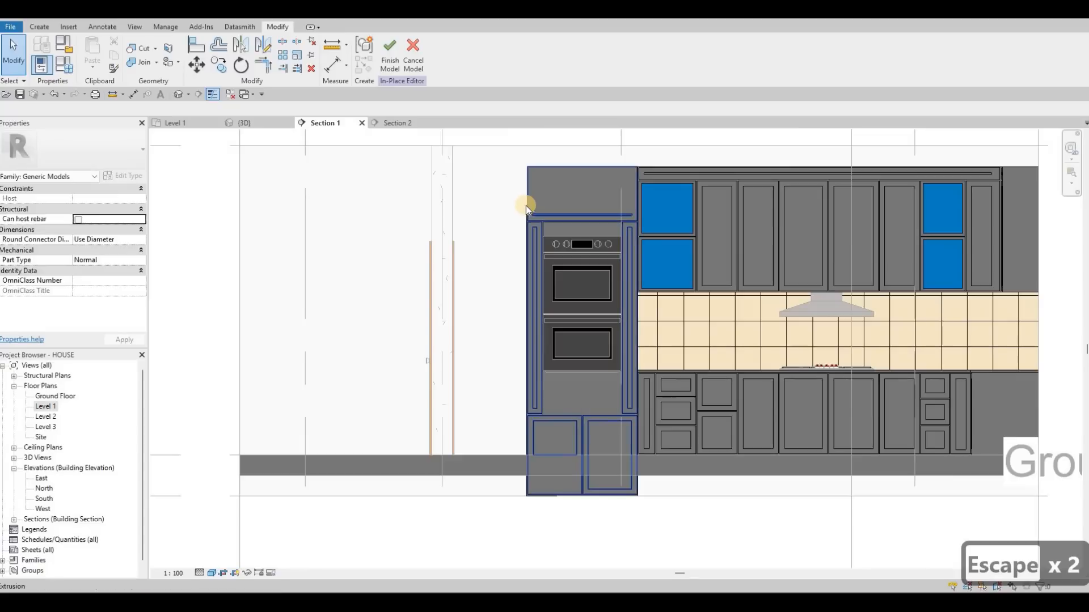
- Raise the top edge of the 750 mm deep oven cabinet carcass to align with the top of its front panel
scroll(520, 220, up, 2)
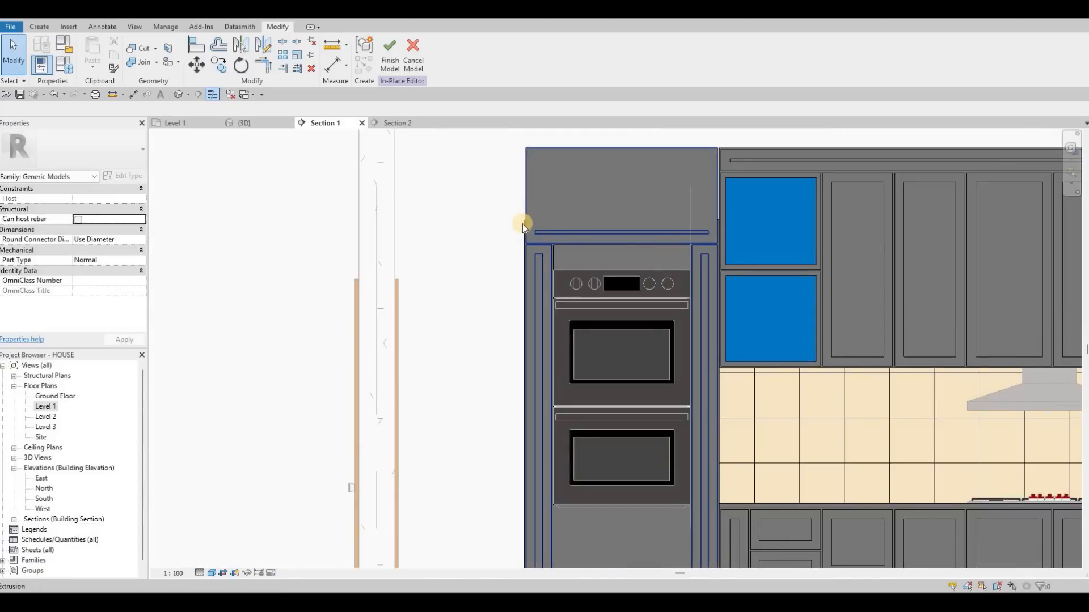
scroll(523, 223, up, 5)
click(642, 316)
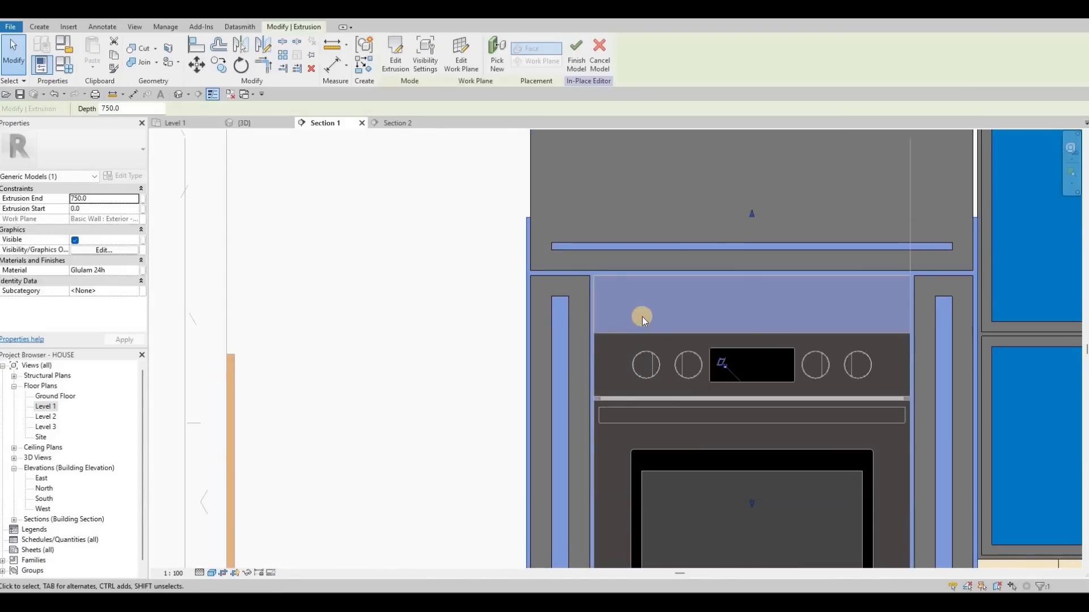
scroll(641, 316, down, 2)
mouse_move(646, 220)
mouse_down()
mouse_move(642, 232)
mouse_move(642, 220)
mouse_up()
middle_drag(603, 296, 616, 195)
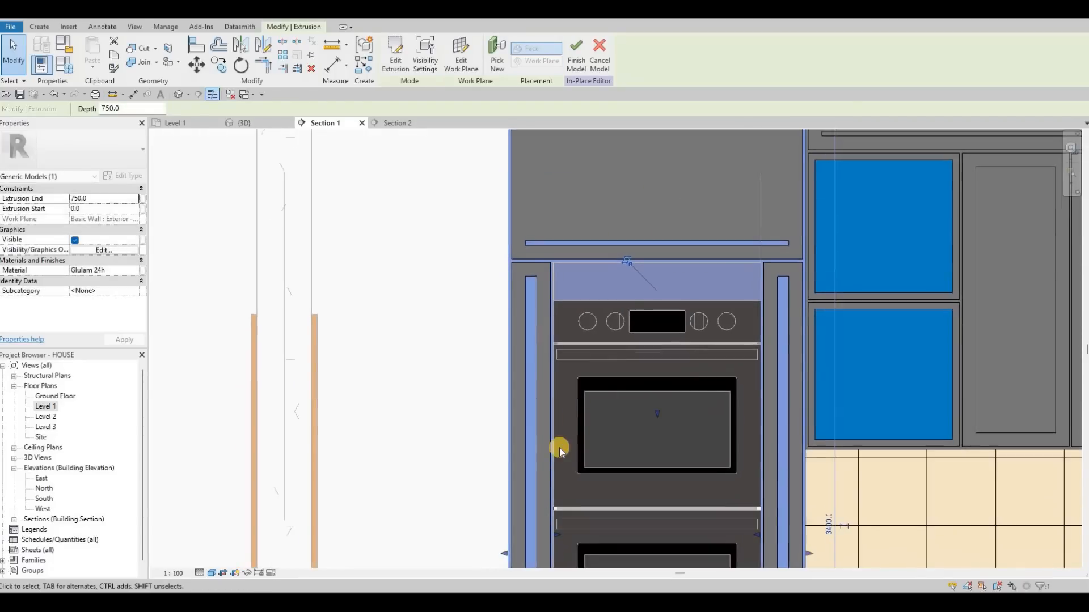
scroll(559, 443, down, 1)
middle_drag(572, 397, 578, 195)
key(Escape)
key(Escape)
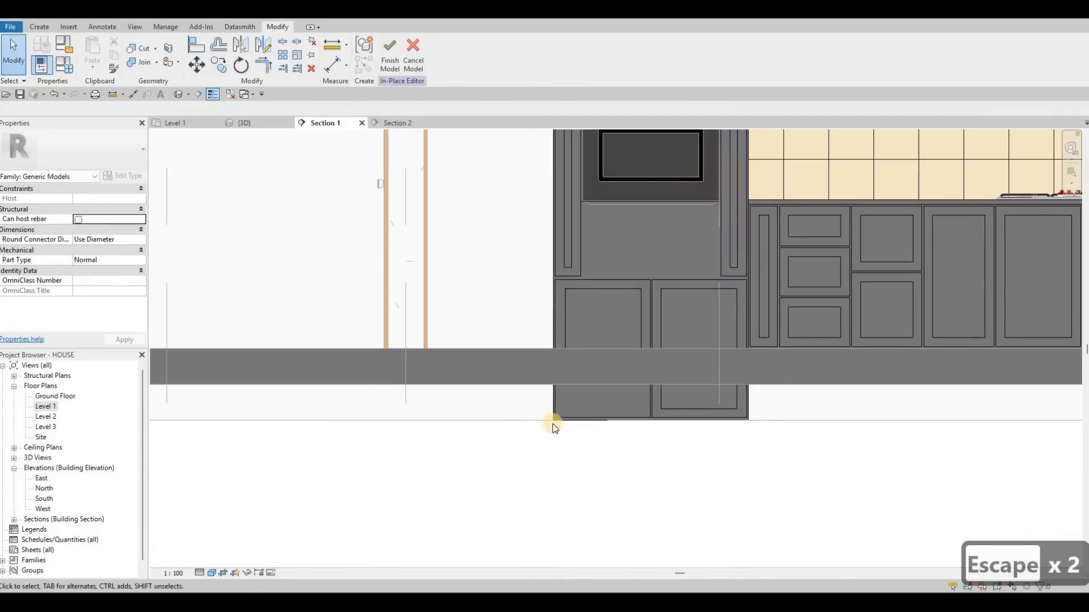
- Raise the bottom edge of the oven cabinet carcass to the top of the floor slab
scroll(554, 419, up, 3)
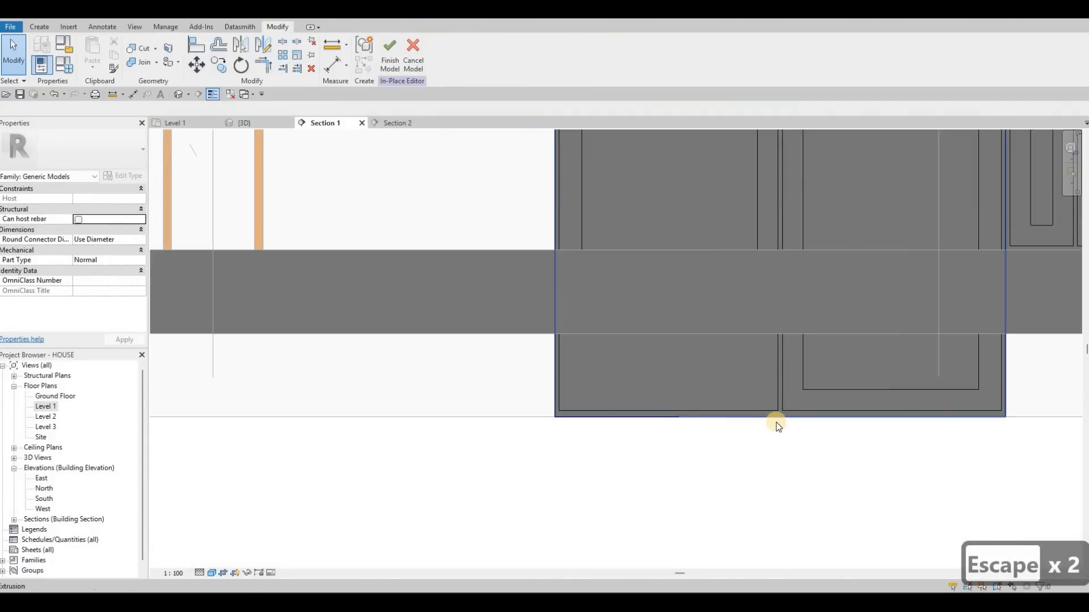
click(776, 420)
drag(780, 310, 788, 250)
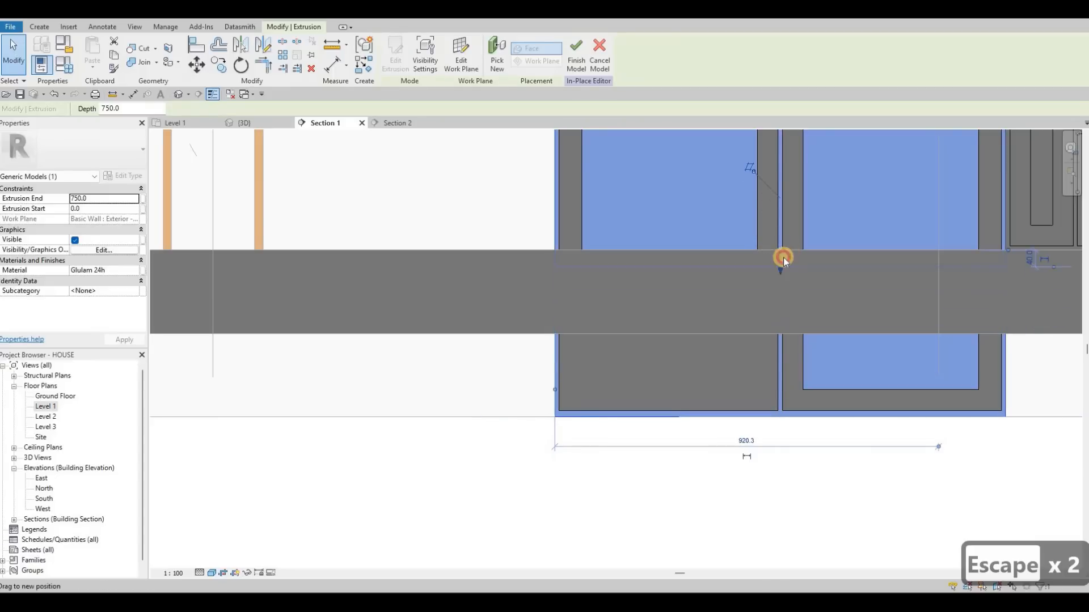
key(Escape)
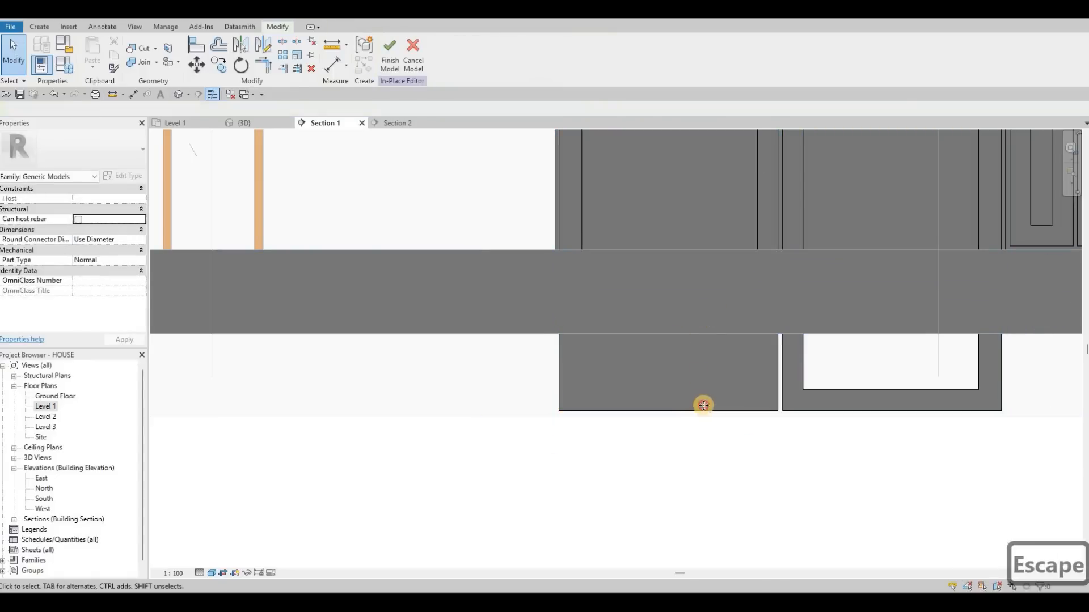
- Try again to move the left lower door's outer bottom edge up to the floor slab
click(678, 320)
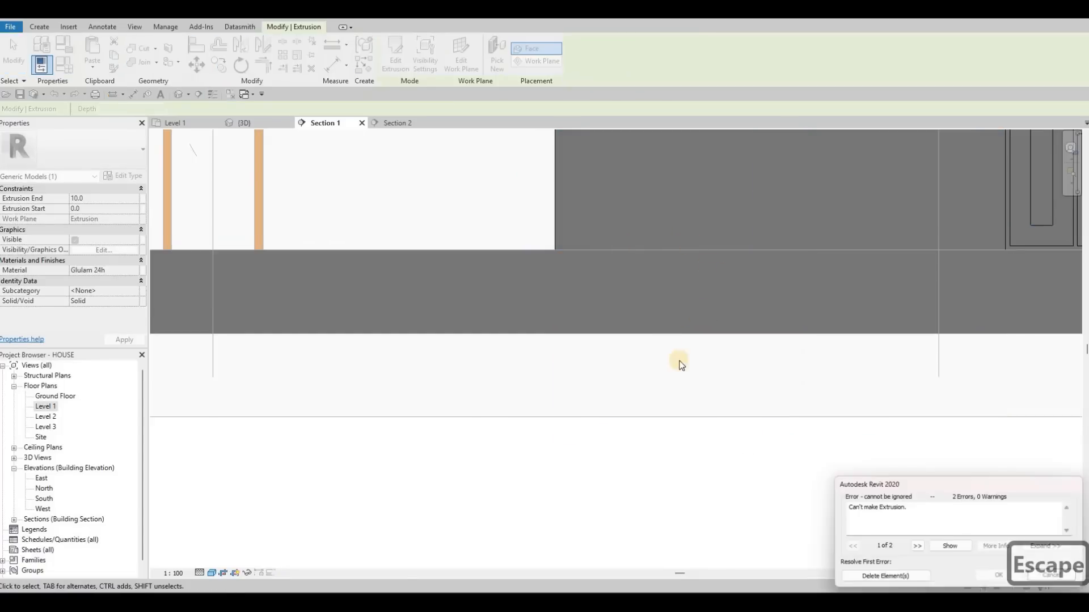
key(Escape)
key(Escape)
scroll(691, 279, down, 2)
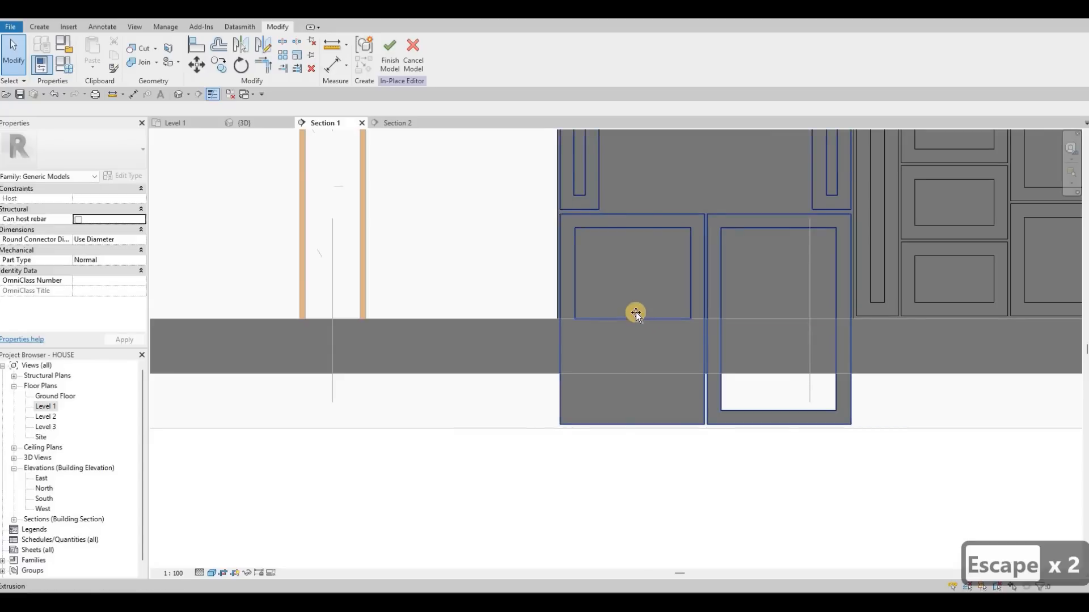
- Shorten the left lower door by raising its recess's bottom edge above the floor and its outer bottom edge to the slab top
click(639, 284)
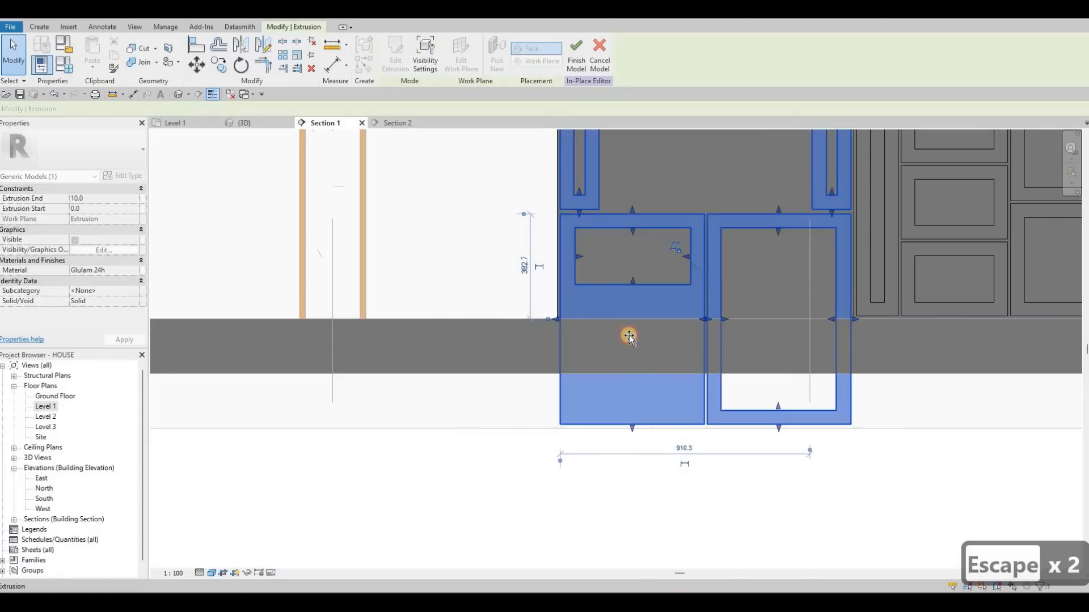
click(628, 319)
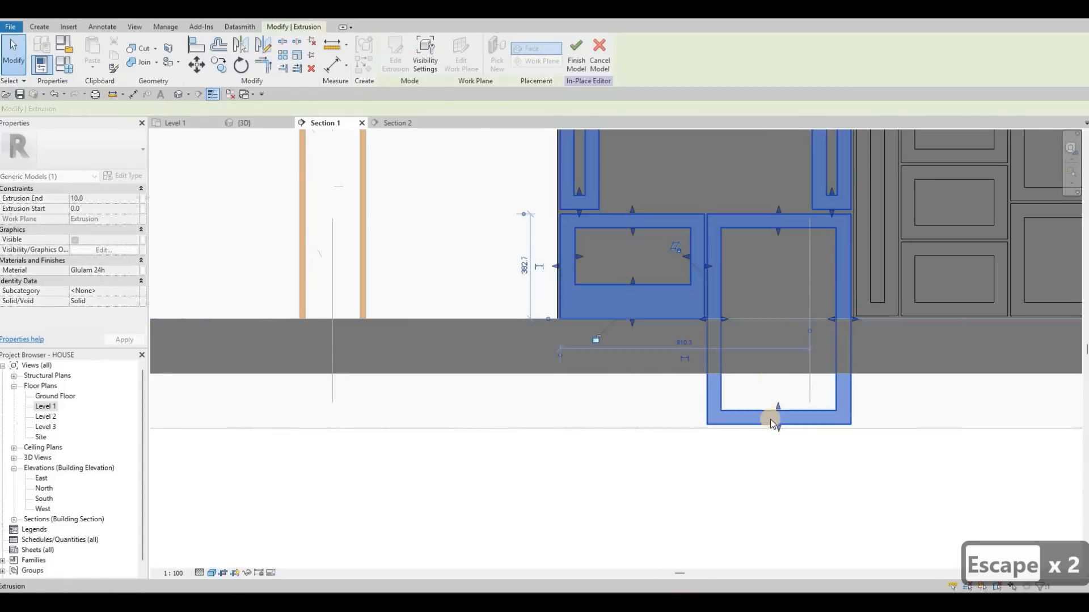
key(Escape)
- Raise the right lower door's recess and outer bottom edges above the floor slab, aligned with the neighbouring base cabinet fronts
click(780, 298)
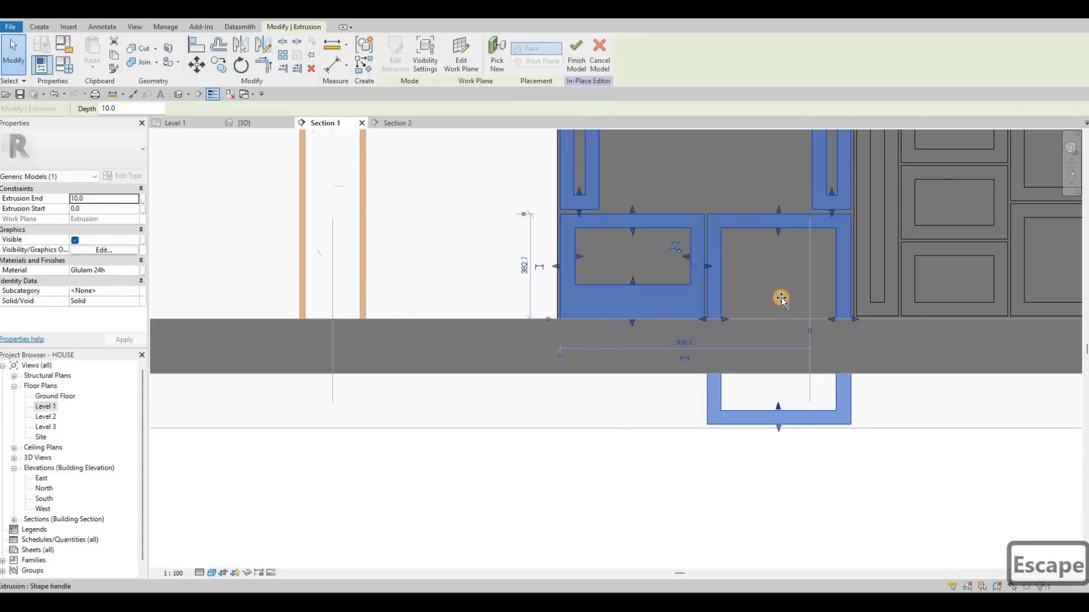
click(786, 422)
drag(767, 391, 774, 307)
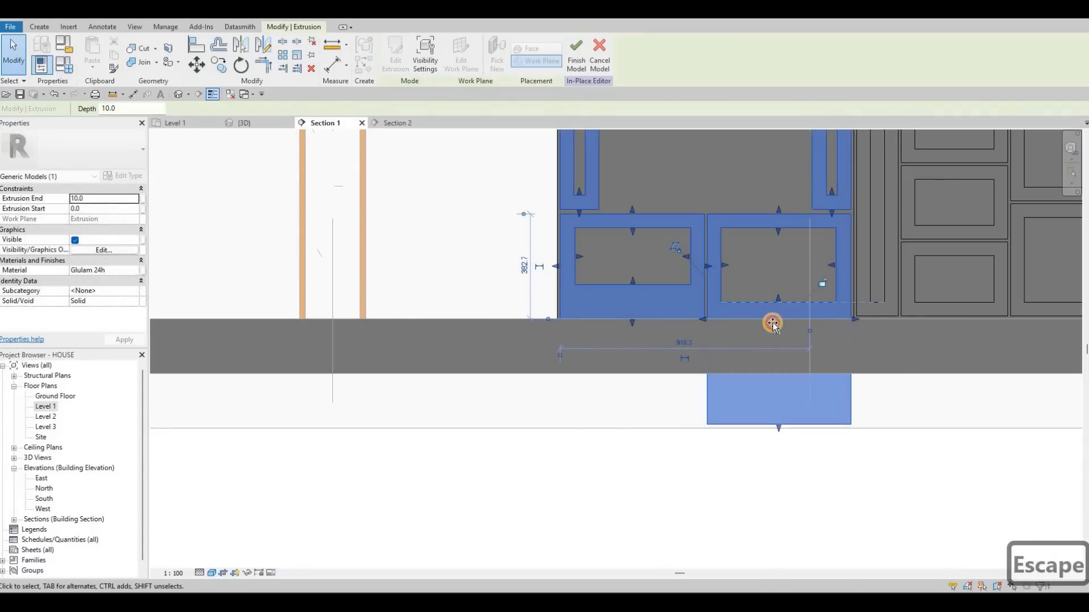
drag(778, 428, 769, 316)
- Align the left lower door's recess and outer bottom edges with those of the right lower door
scroll(769, 317, up, 4)
click(440, 246)
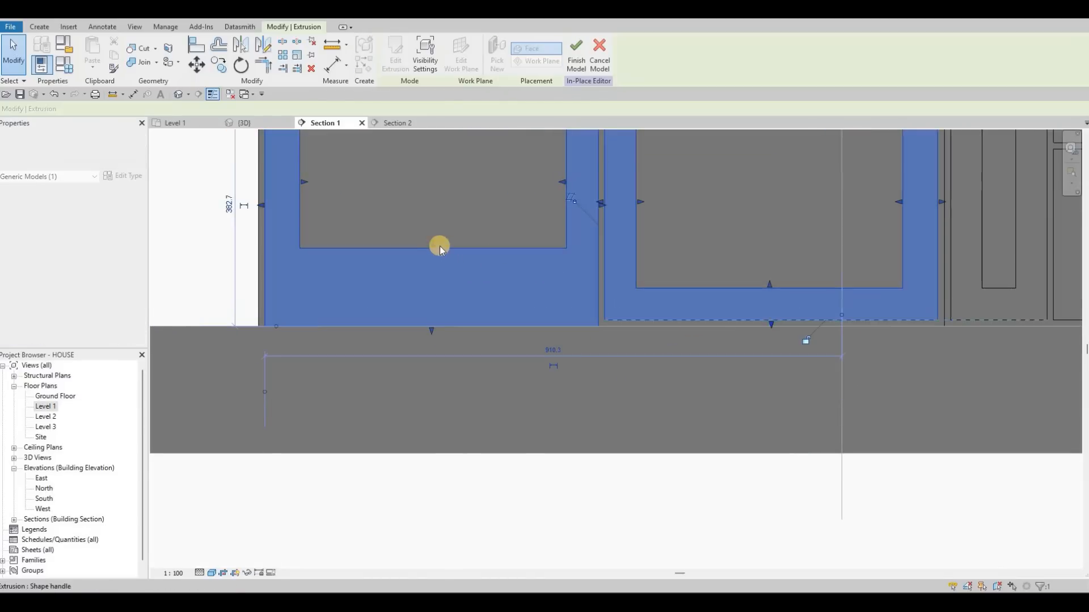
drag(433, 245, 429, 287)
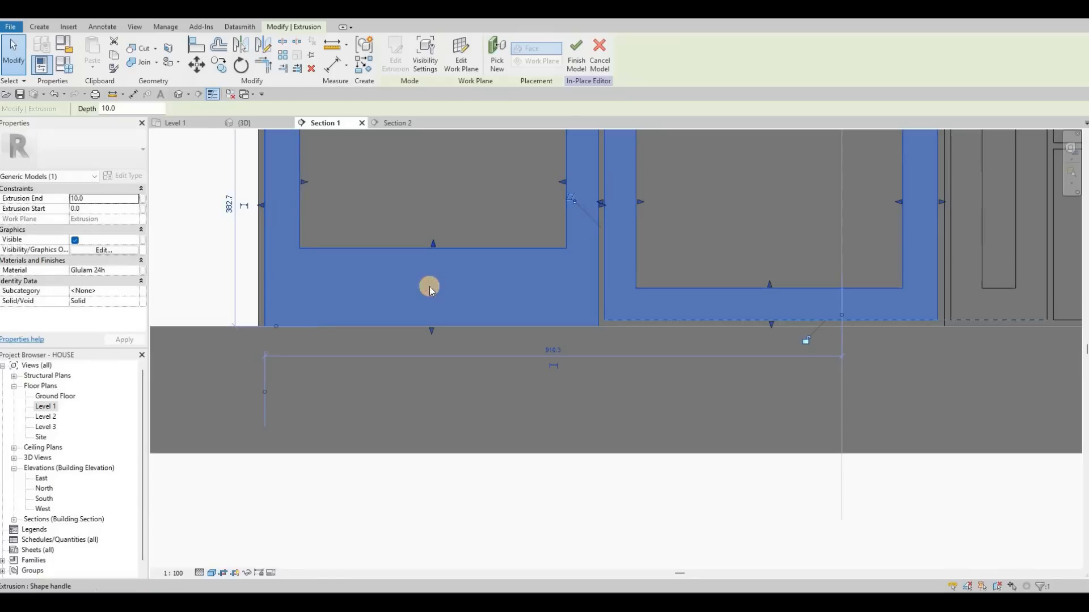
click(433, 322)
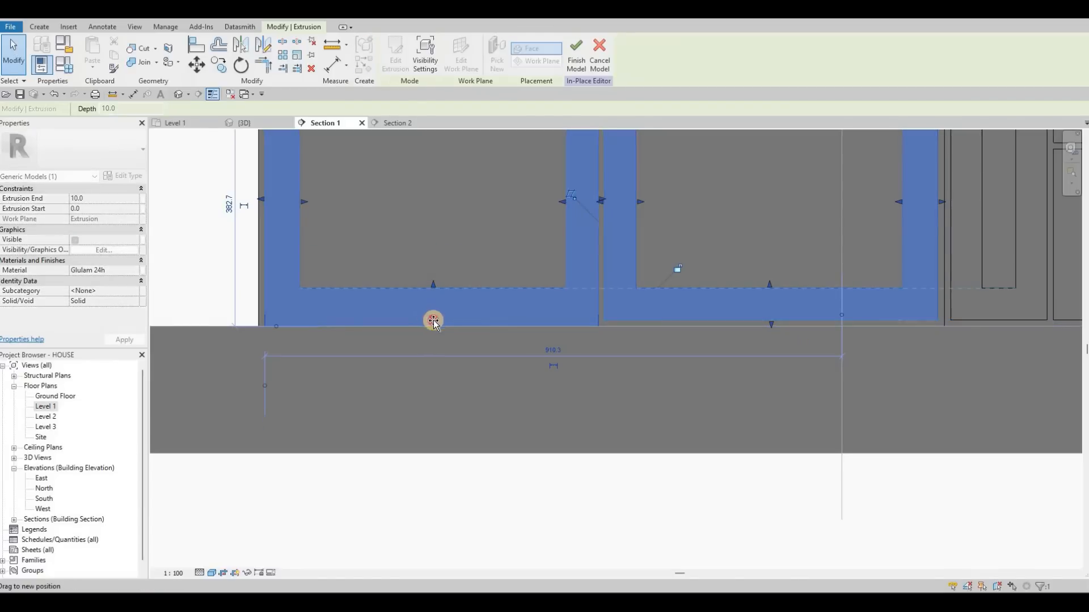
drag(433, 321, 567, 354)
key(Escape)
scroll(564, 318, up, 4)
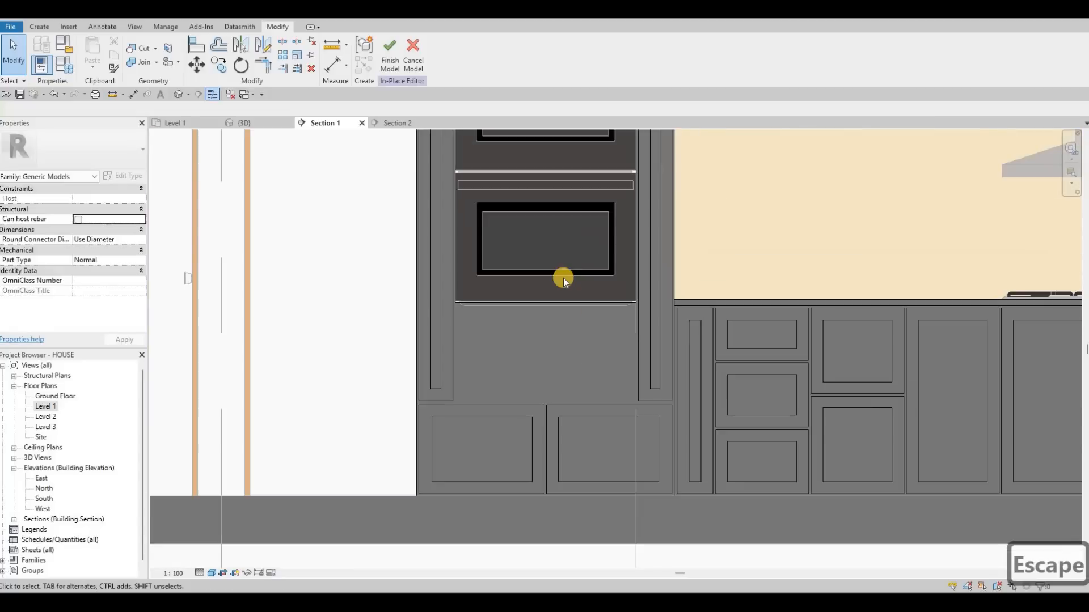
- Shorten the panel above the ovens by raising its recess and outer bottom edges to match the wall cabinets' top band
scroll(563, 278, down, 3)
scroll(569, 274, up, 4)
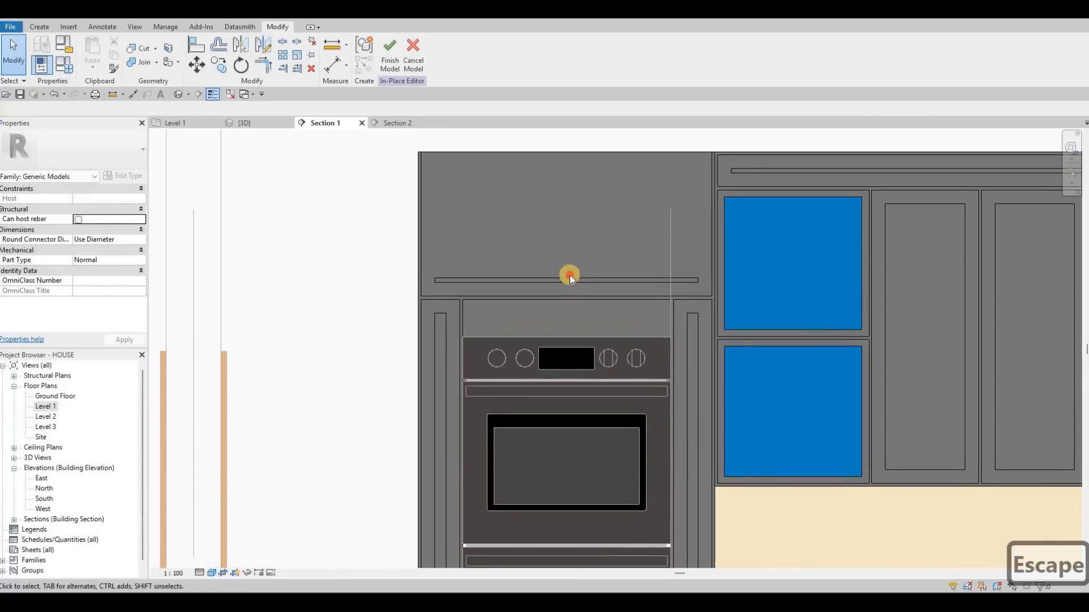
click(567, 275)
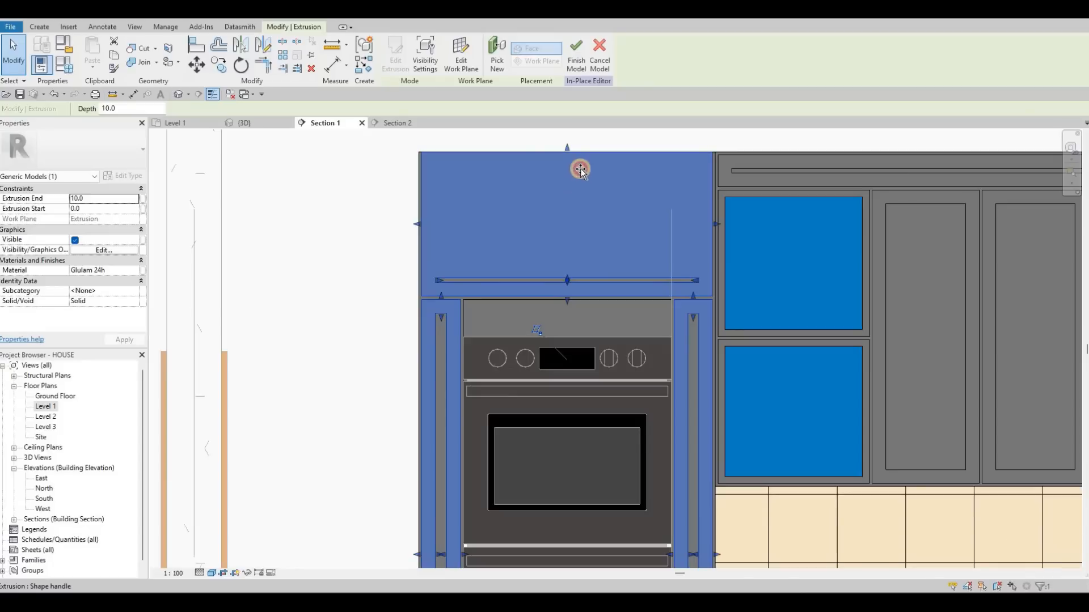
drag(580, 168, 565, 250)
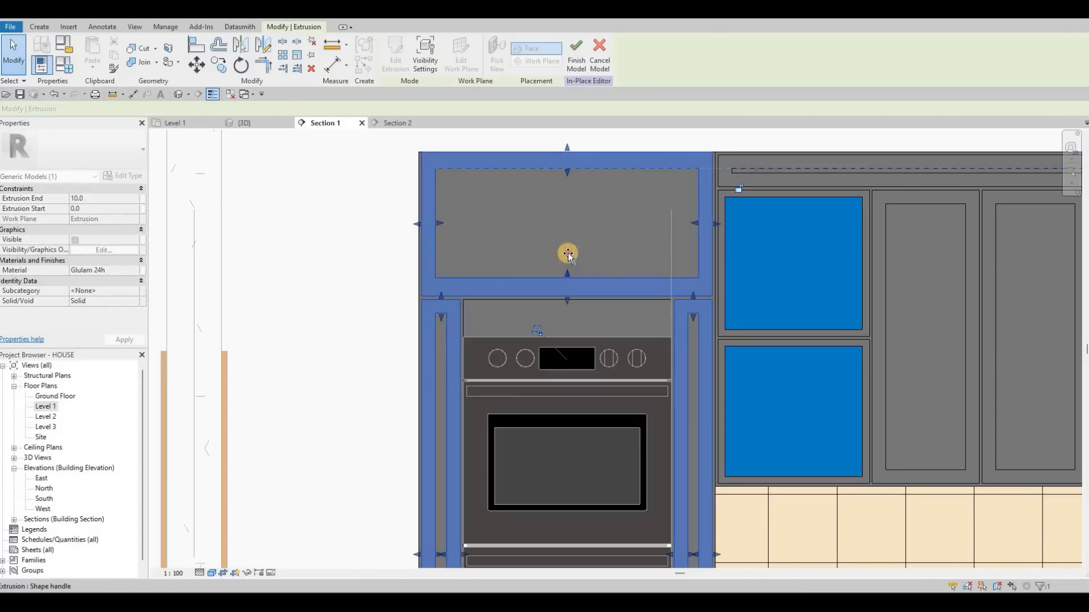
drag(573, 172, 568, 295)
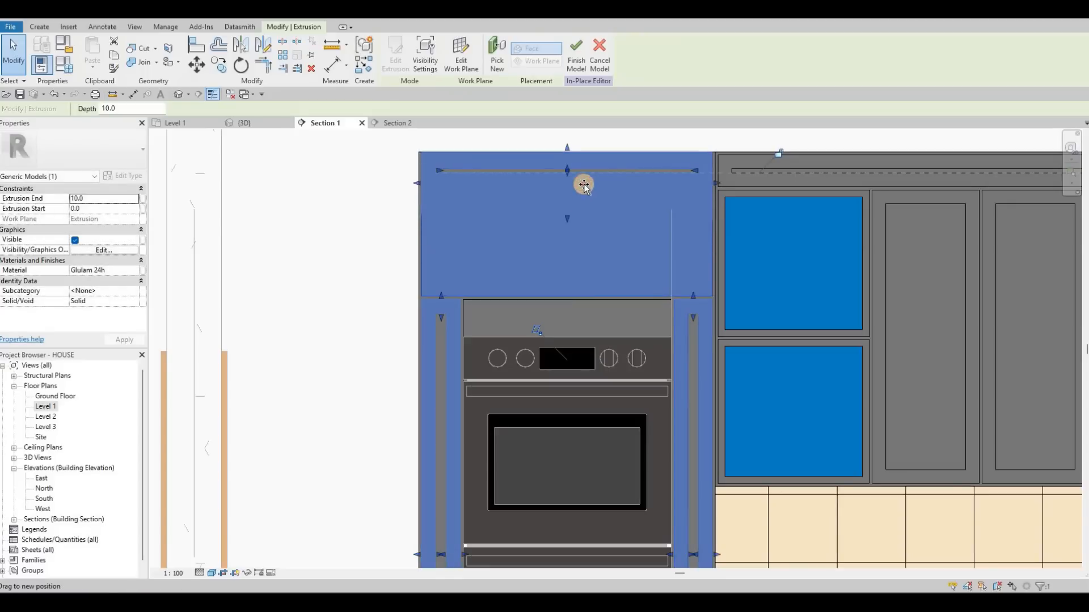
drag(584, 184, 591, 301)
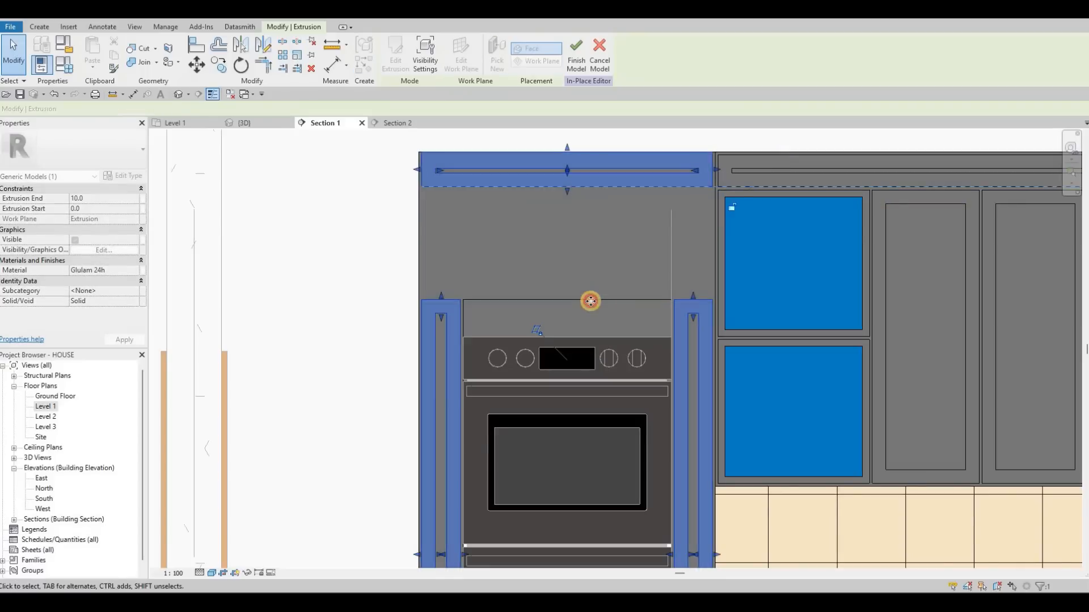
key(Escape)
- Reshape the void above the ovens into a niche by raising its top edge near the top panel and its bottom edge above the ovens
click(567, 293)
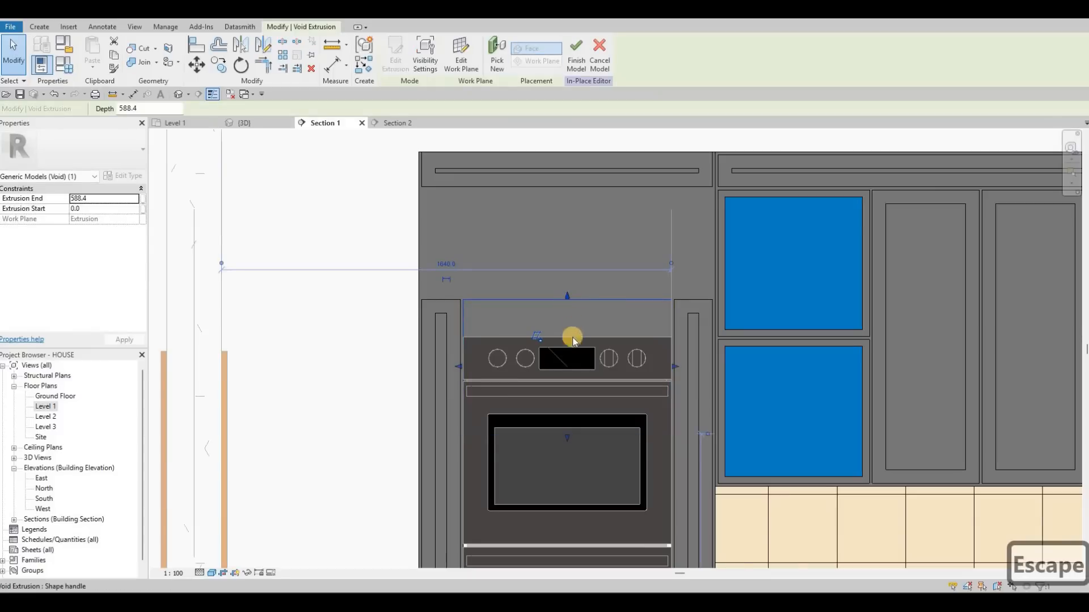
drag(573, 339, 555, 423)
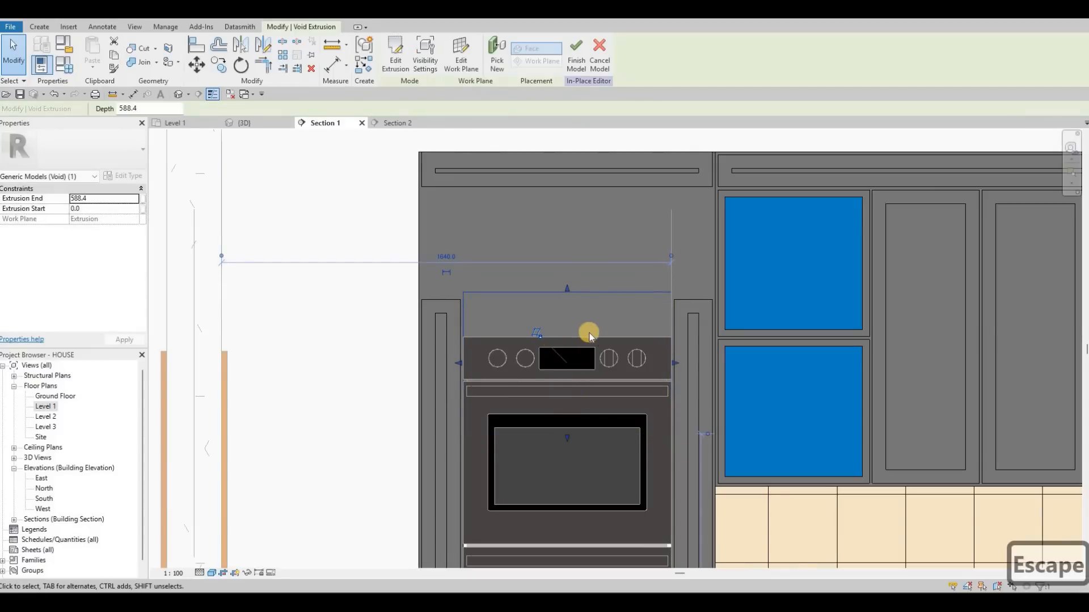
scroll(584, 331, down, 2)
middle_drag(563, 525, 585, 393)
scroll(585, 392, down, 2)
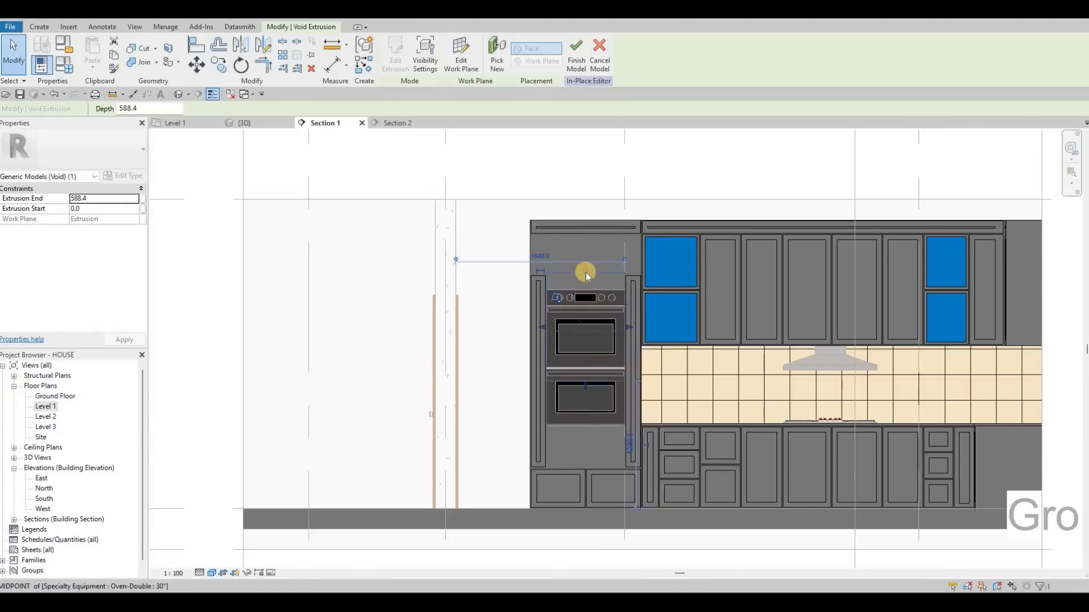
drag(584, 270, 590, 246)
drag(585, 427, 585, 425)
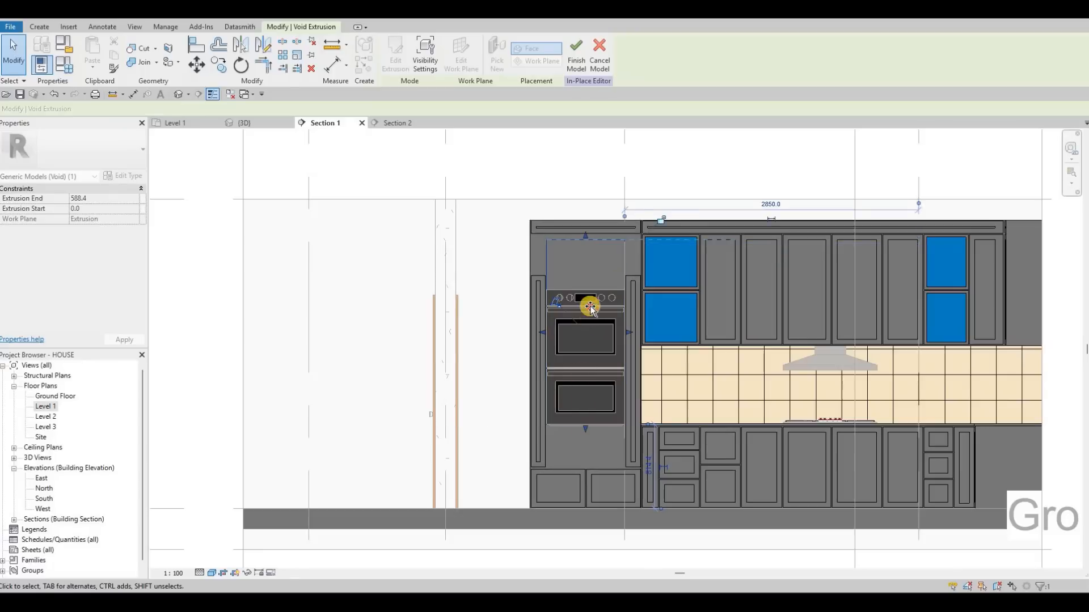
drag(589, 277, 590, 275)
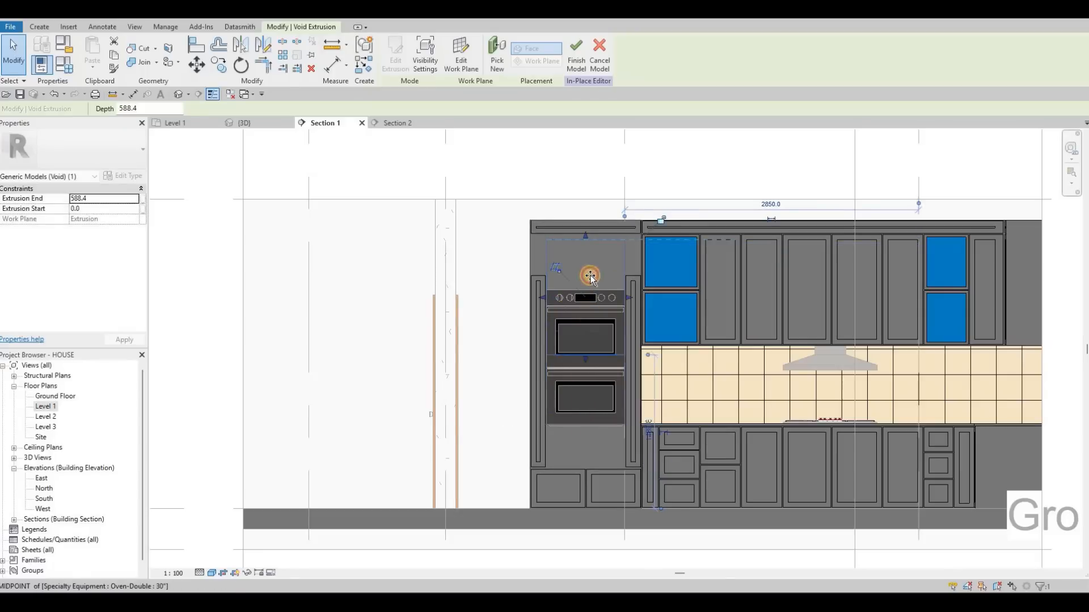
key(Escape)
- Extend both side strips beside the ovens upward to the top edge of the adjoining wall cabinet fronts
scroll(532, 267, up, 3)
click(523, 271)
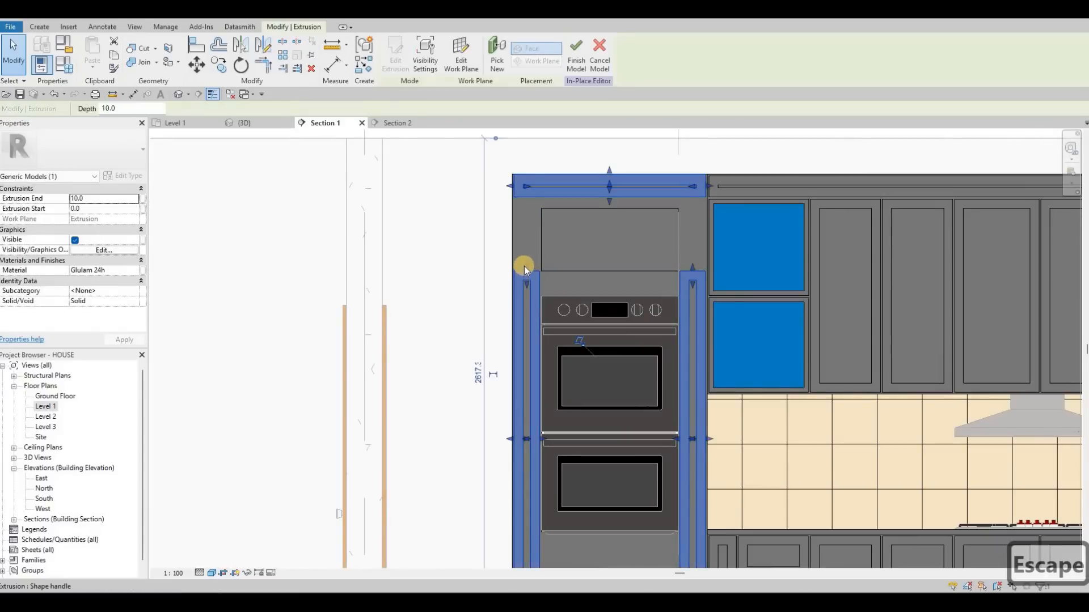
drag(527, 211, 530, 200)
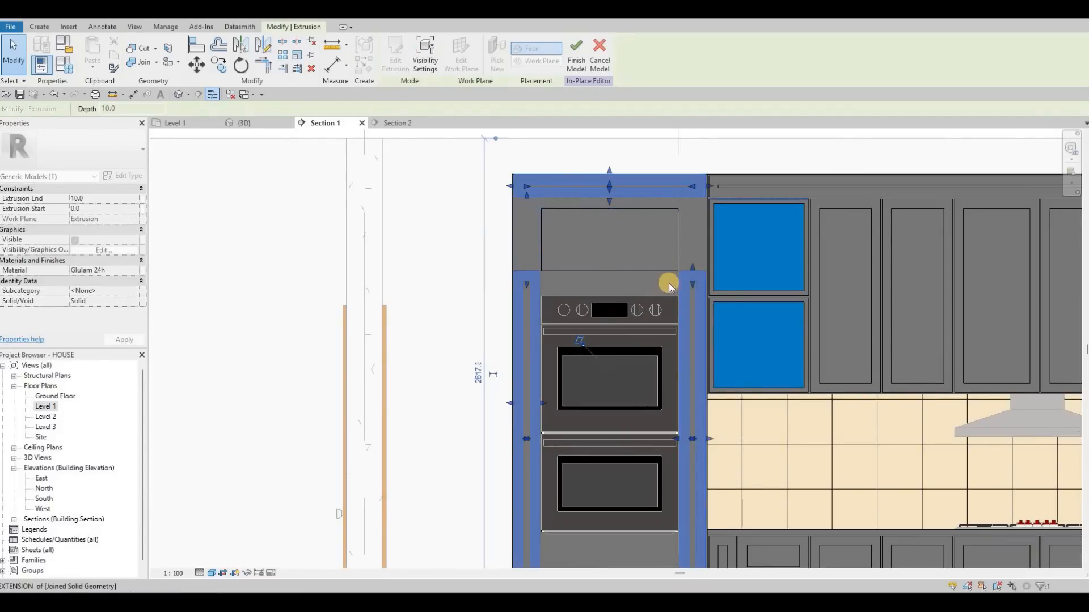
drag(689, 273, 691, 200)
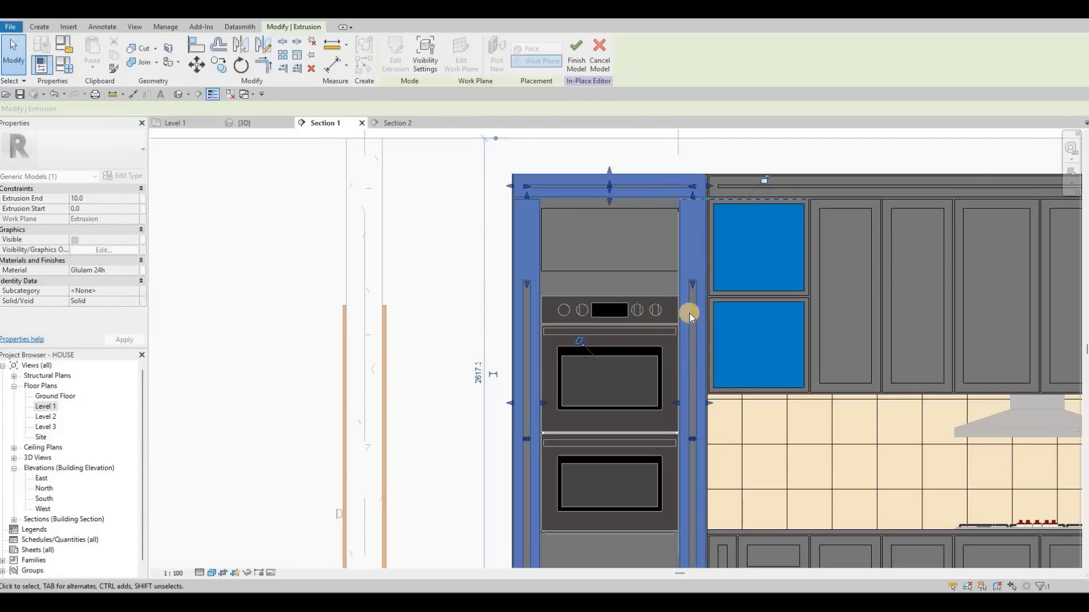
- Extend the recesses of both side strips upward to just below the strips' new top edges
scroll(696, 246, up, 2)
click(695, 178)
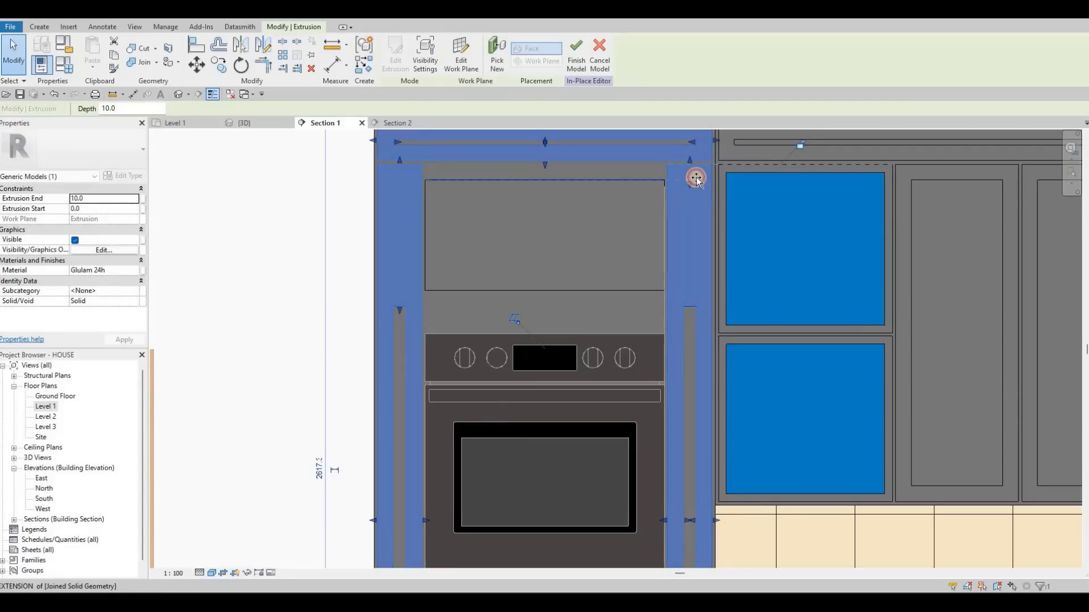
drag(695, 178, 695, 175)
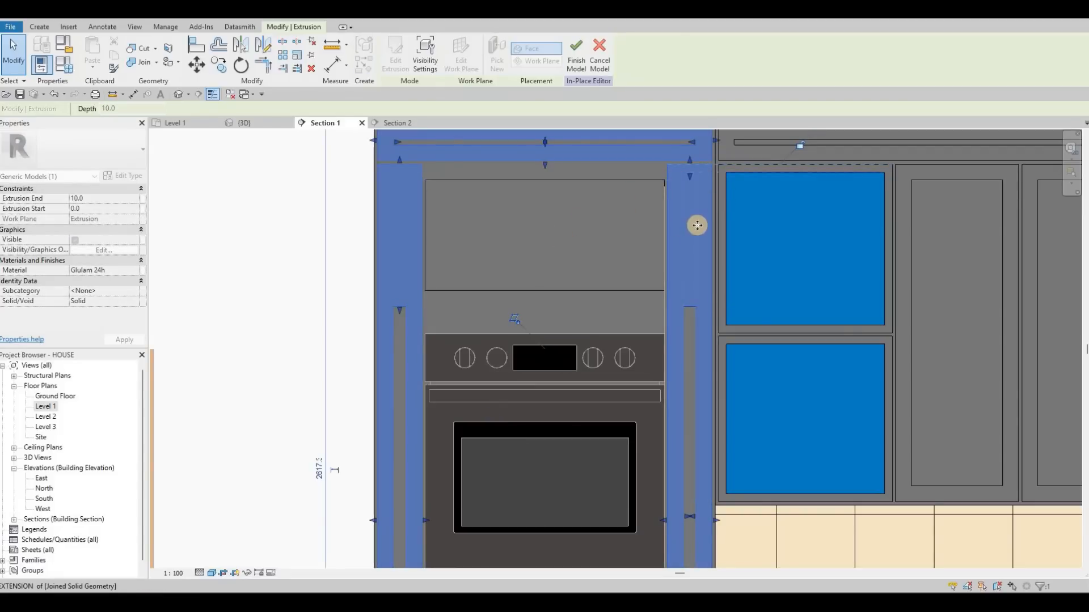
drag(692, 182, 693, 193)
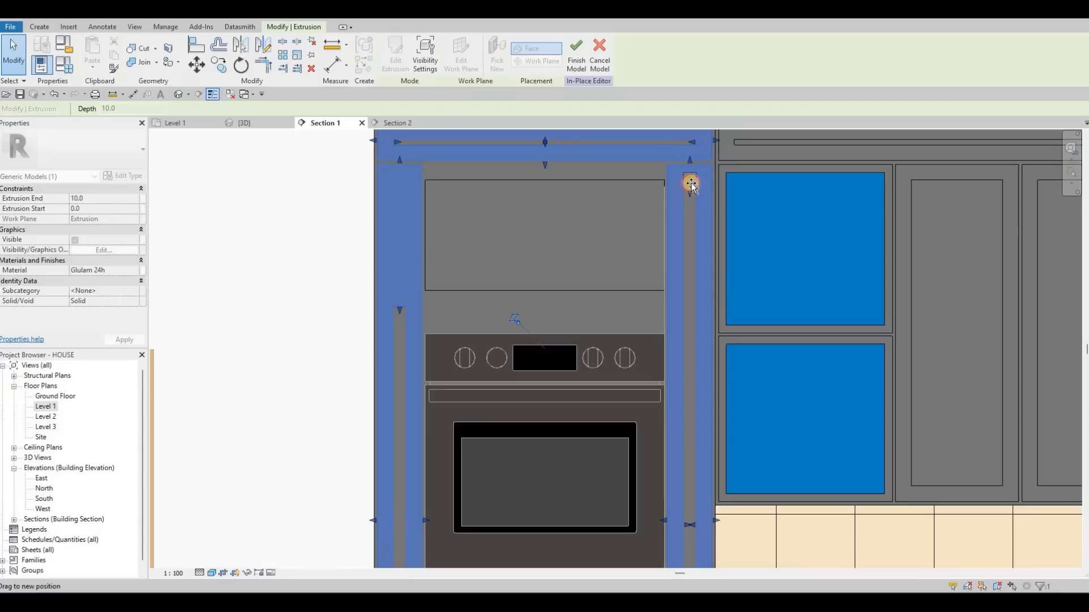
drag(399, 311, 412, 173)
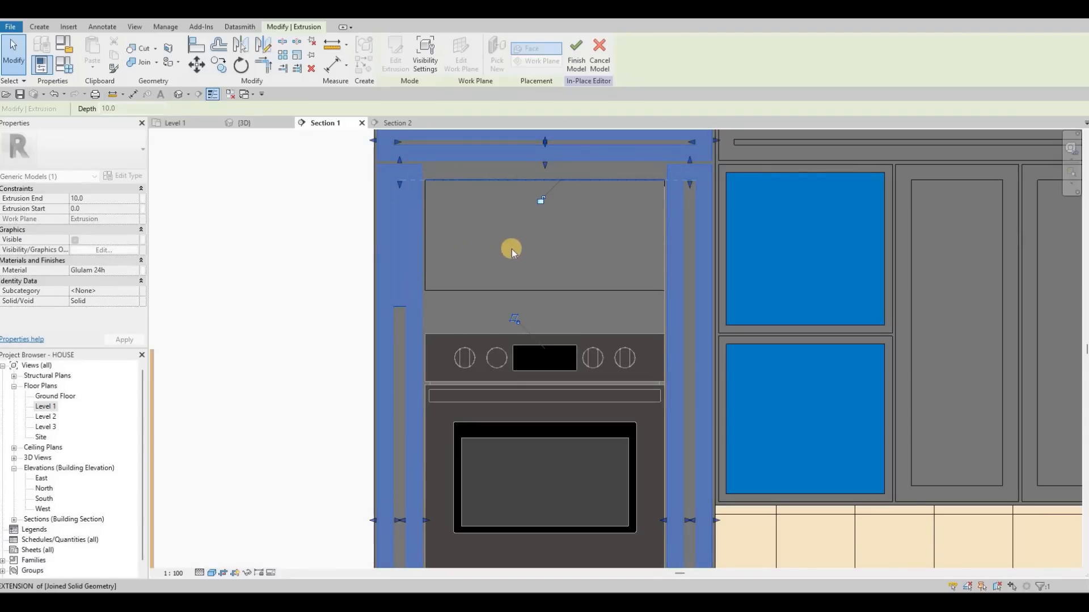
key(Escape)
key(Escape)
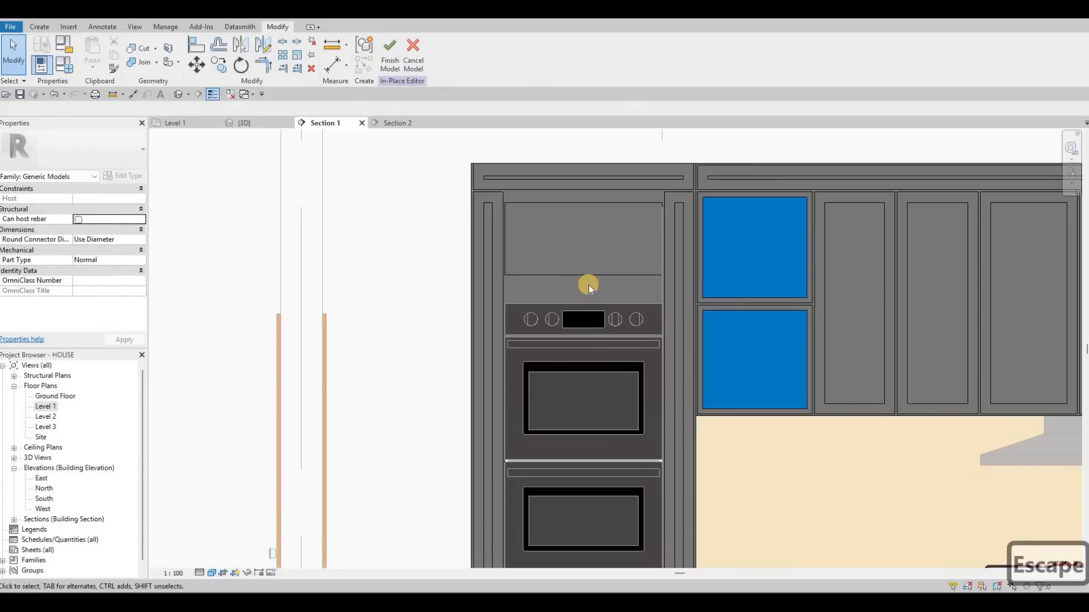
- Lower the niche void's bottom edge closer to the ovens and cut the void out of the tall cabinet
click(579, 283)
drag(577, 279, 578, 301)
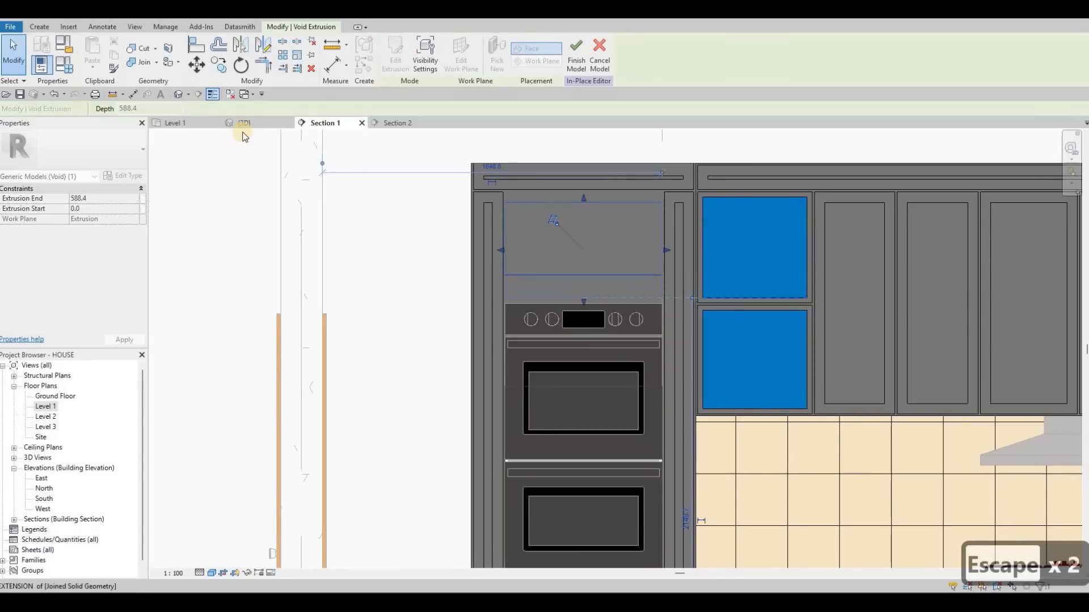
click(586, 235)
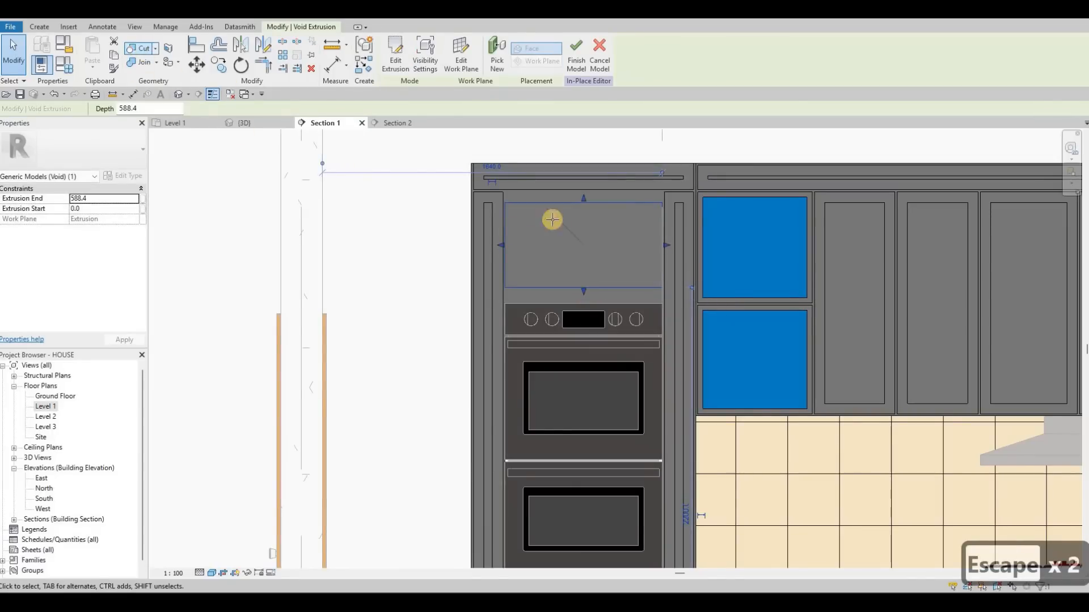
click(143, 49)
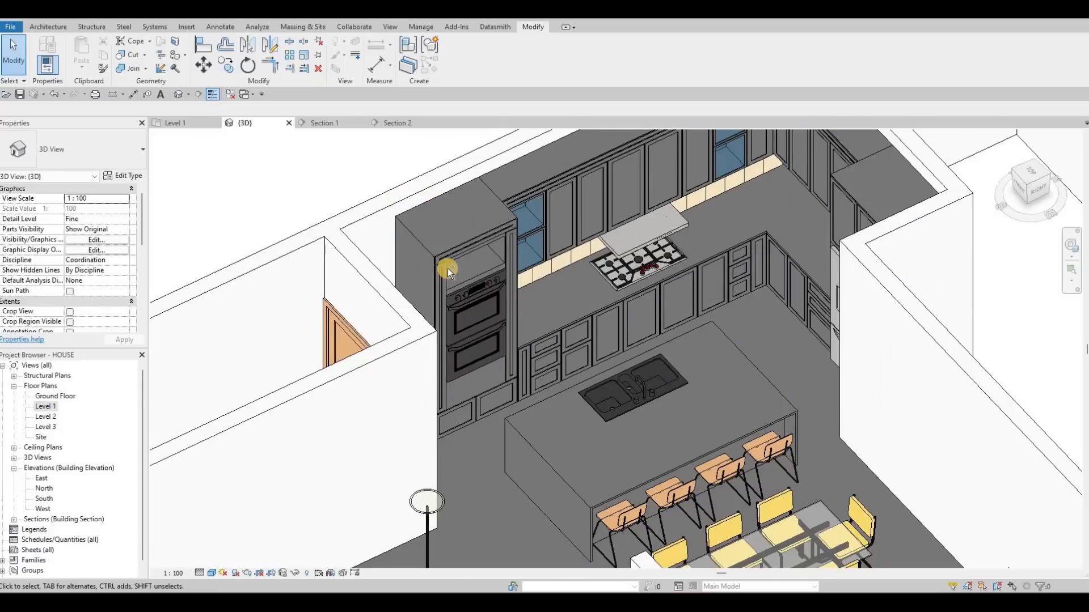
- Check the tall cabinet in the 3D view, then reopen the kitchen model for in-place editing in Section 1
shift+middle_drag(447, 267, 476, 390)
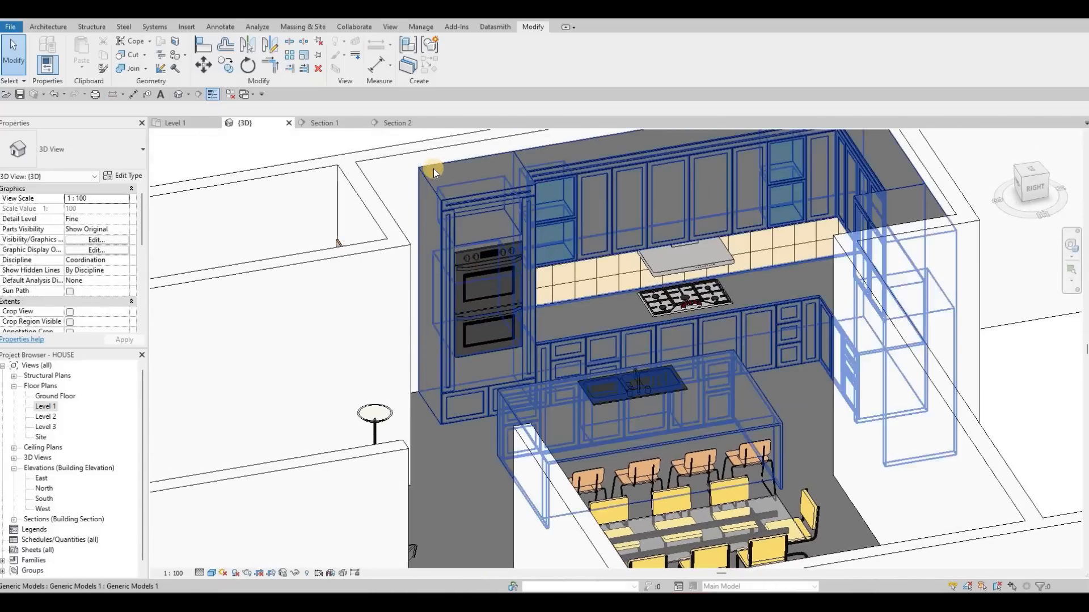
key(Escape)
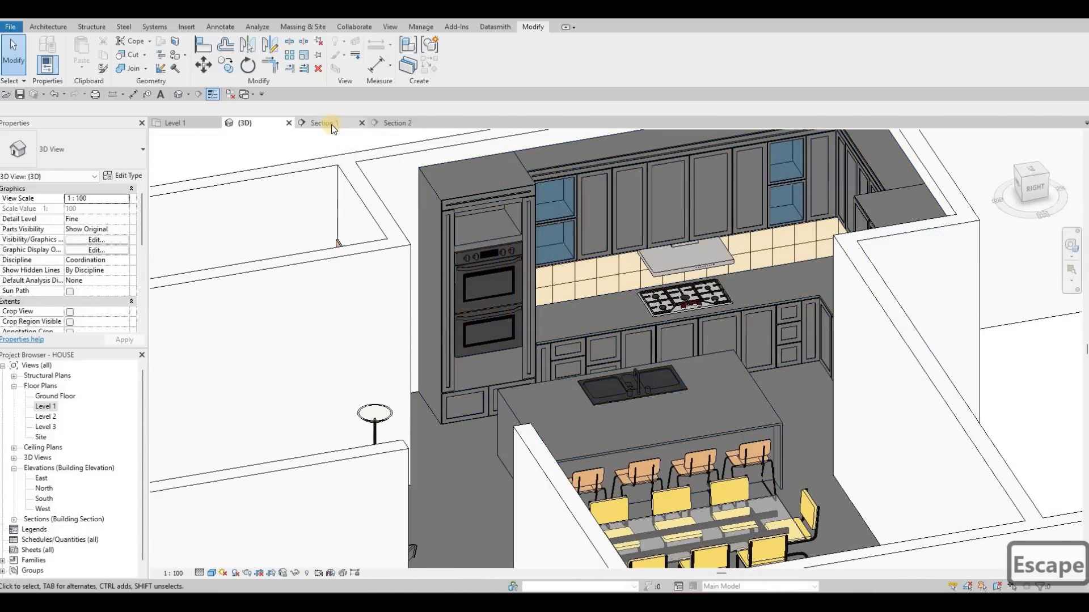
click(331, 124)
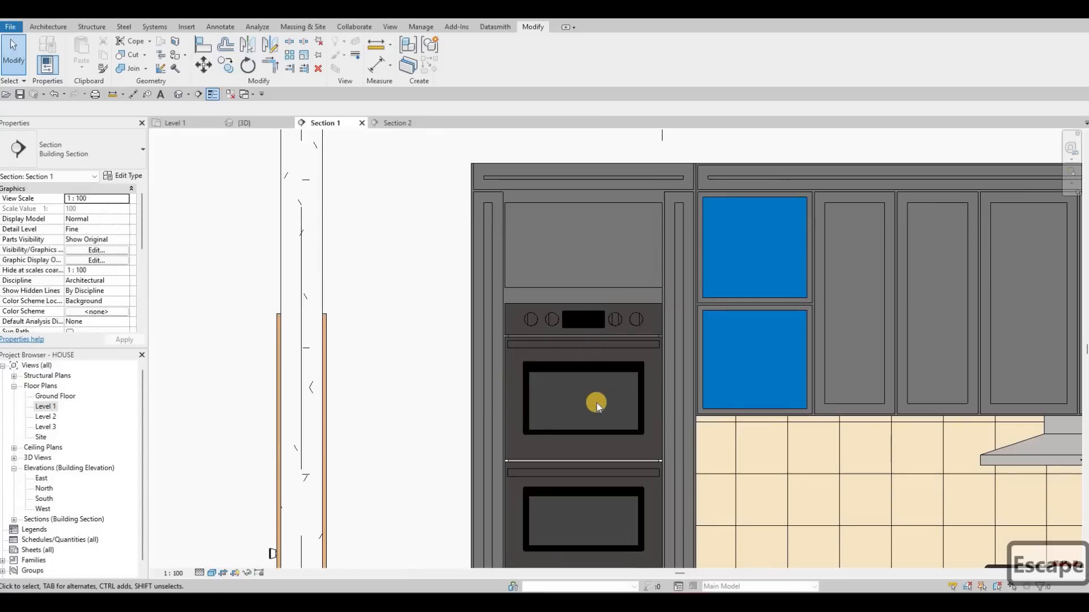
scroll(597, 406, down, 3)
click(572, 372)
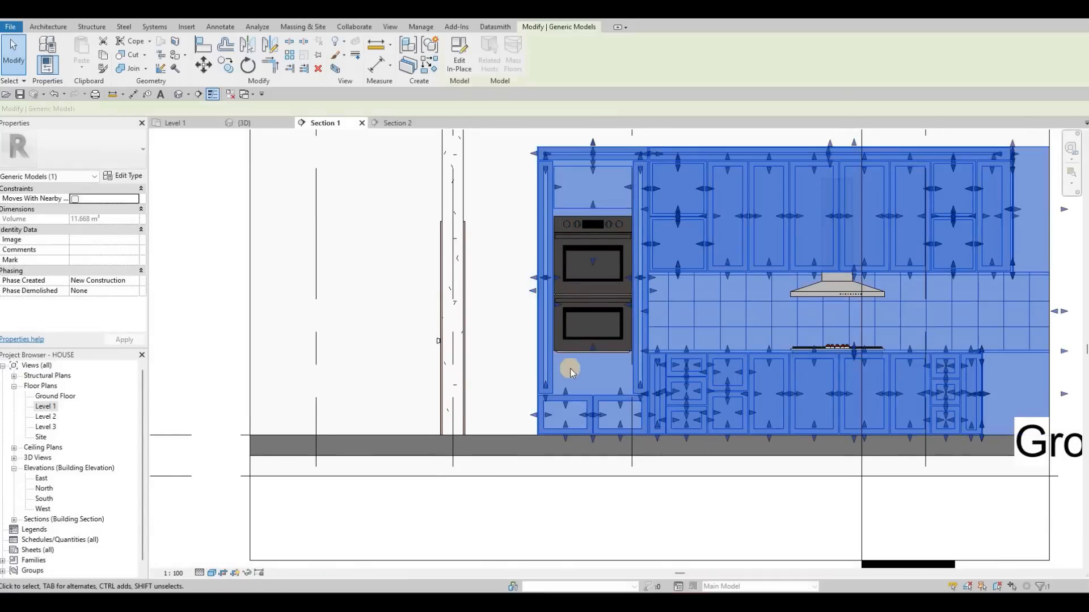
click(459, 55)
scroll(542, 391, up, 3)
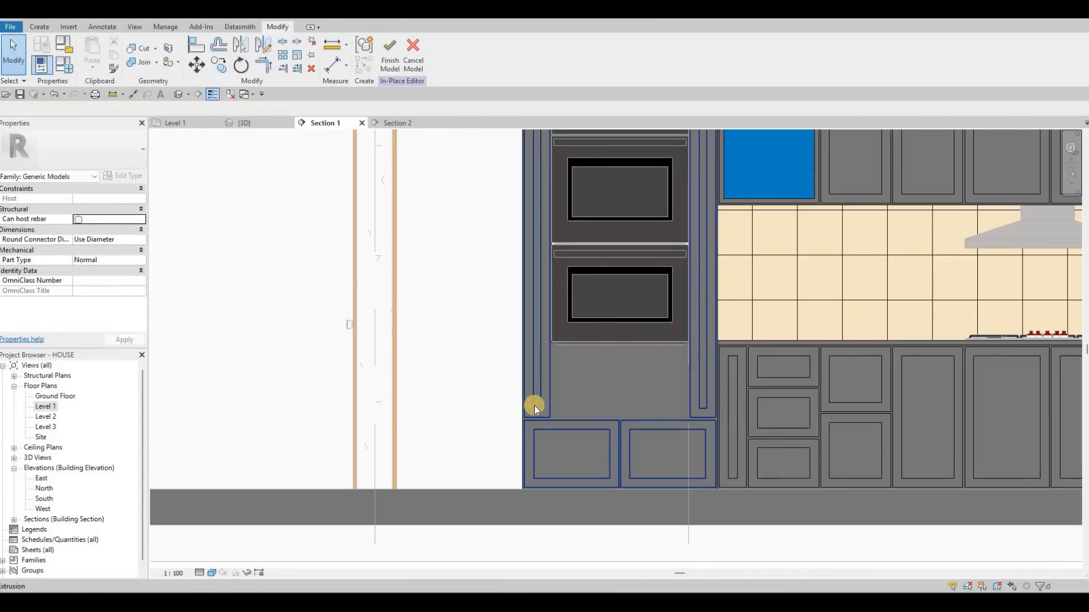
- Shorten the left side strip by raising its outer bottom edge to the base cabinet fronts' top and its recess above that
click(534, 397)
scroll(530, 408, up, 3)
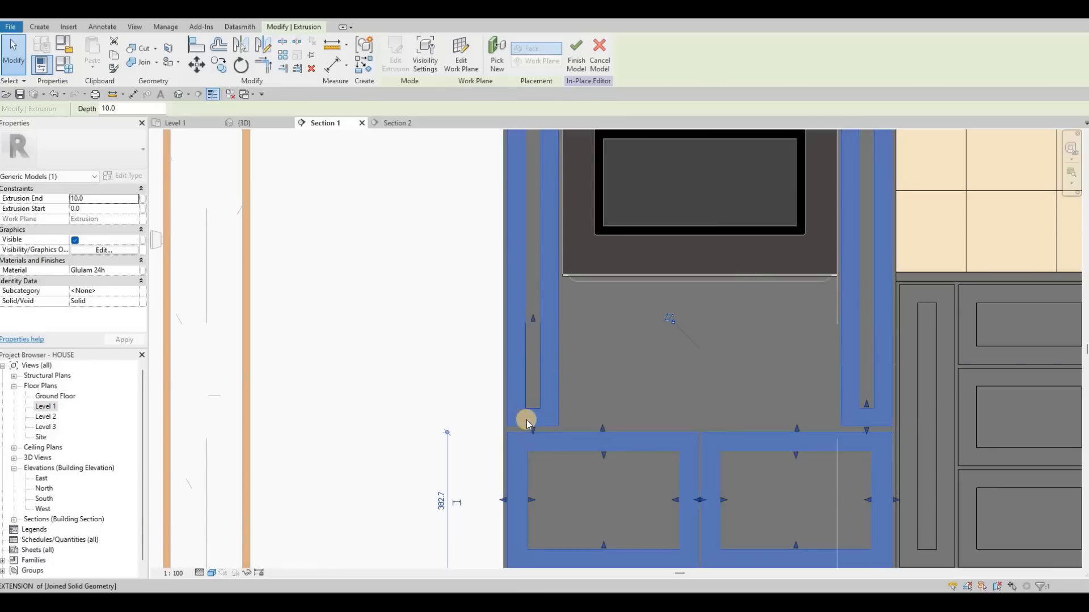
drag(536, 392, 534, 285)
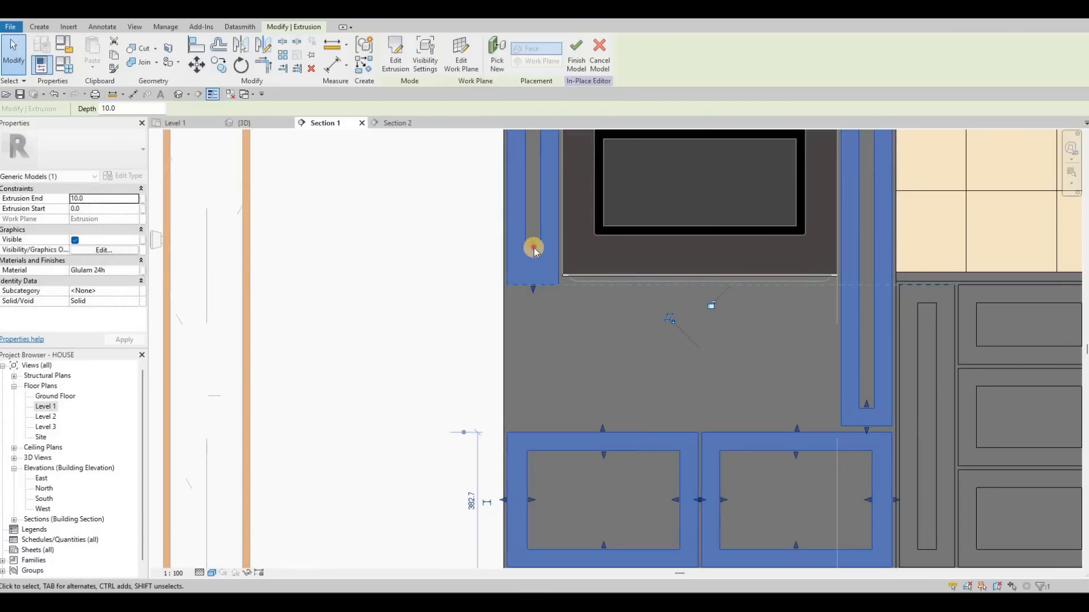
mouse_move(867, 403)
mouse_down()
mouse_move(862, 368)
mouse_move(857, 388)
mouse_up()
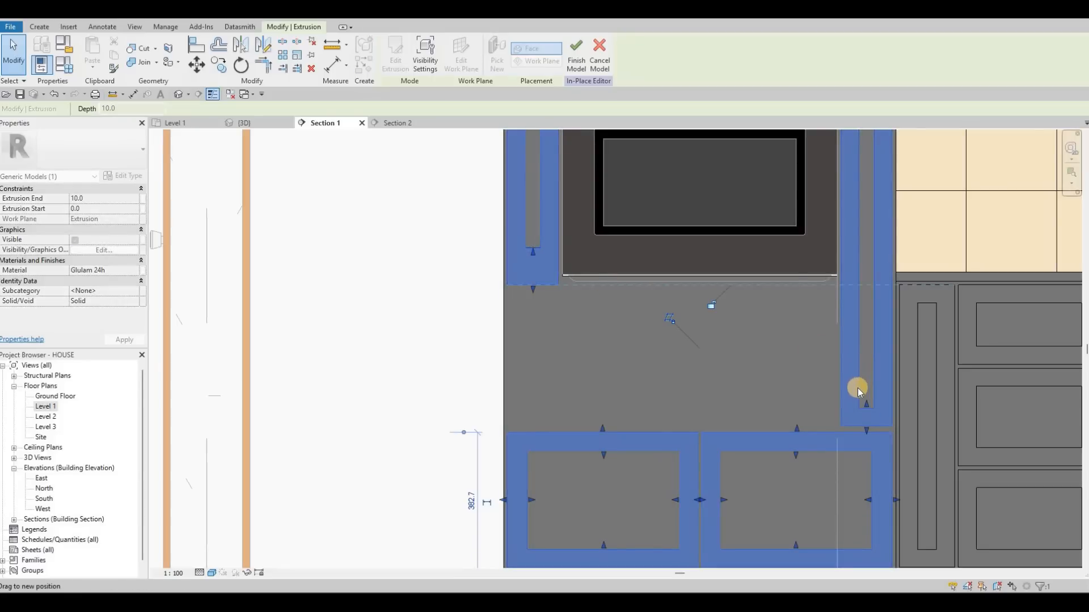
key(Escape)
key(Escape)
- Shorten the right side strip by raising its recess and outer bottom edges to the height of the base cabinet fronts' top
click(856, 265)
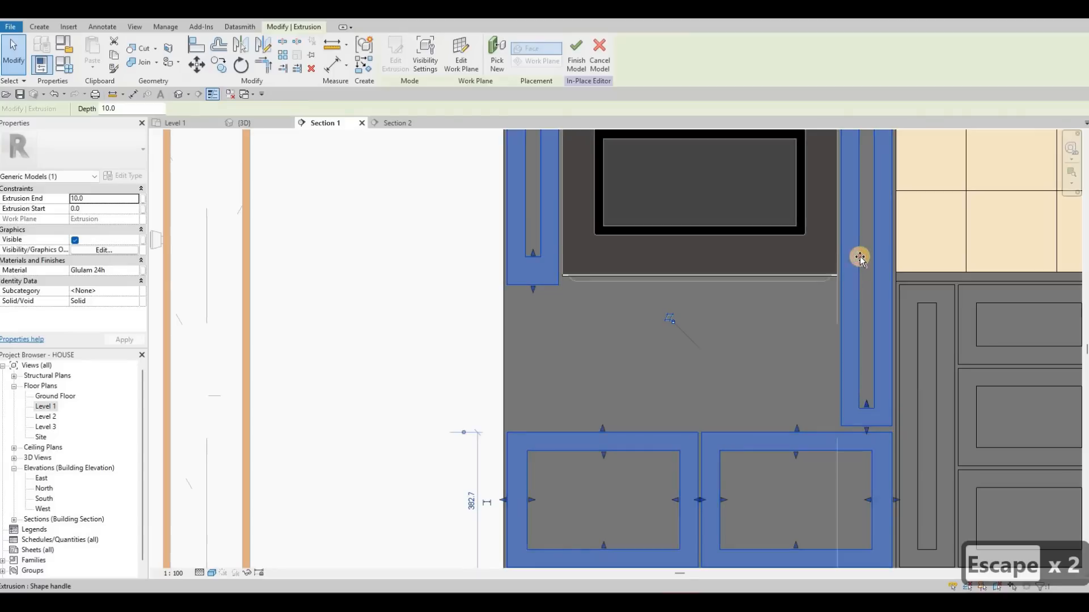
drag(862, 243, 869, 425)
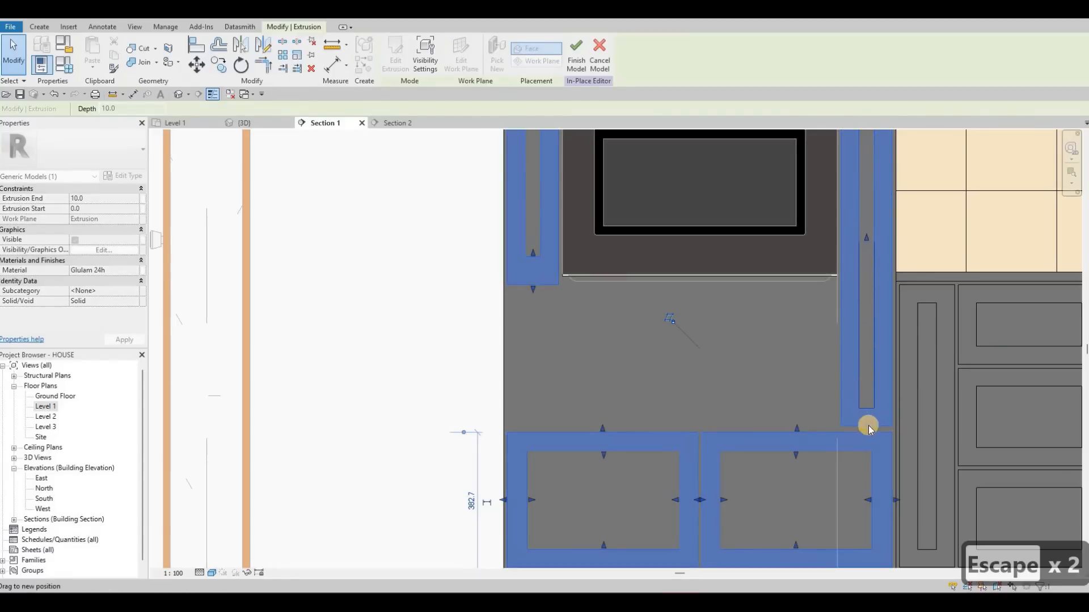
click(864, 294)
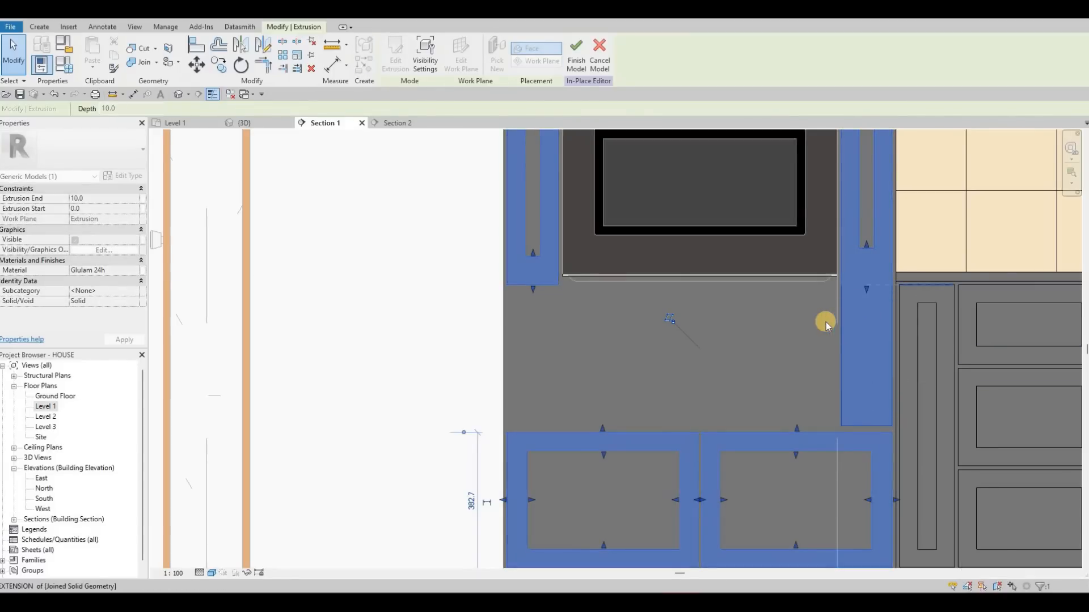
key(Escape)
key(Escape)
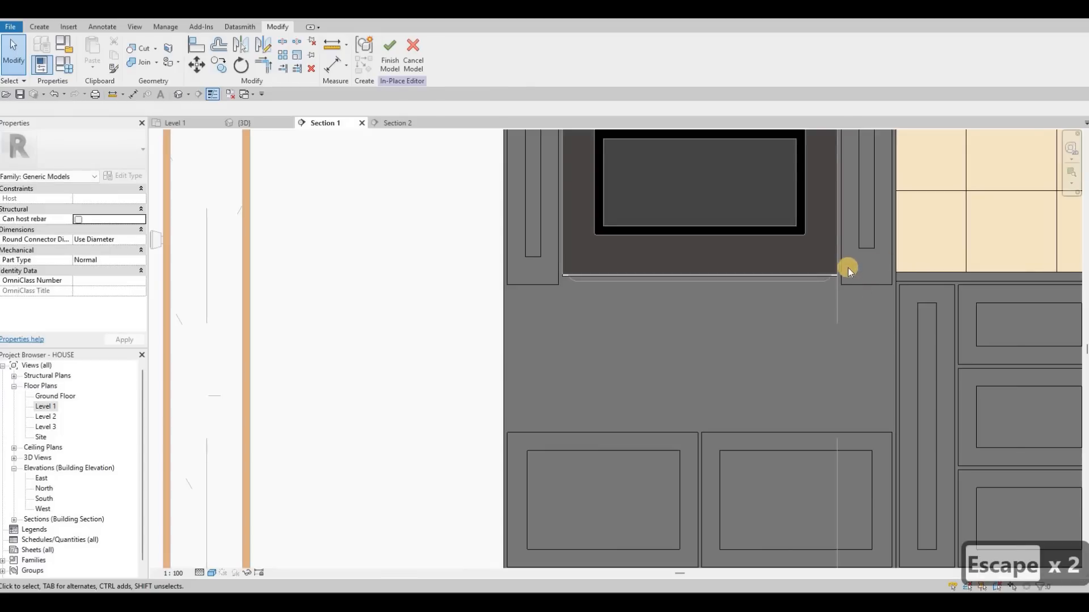
- Raise the right side strip's outer bottom edge slightly and align the left side strip's outer bottom edge with it
scroll(848, 268, up, 3)
click(831, 274)
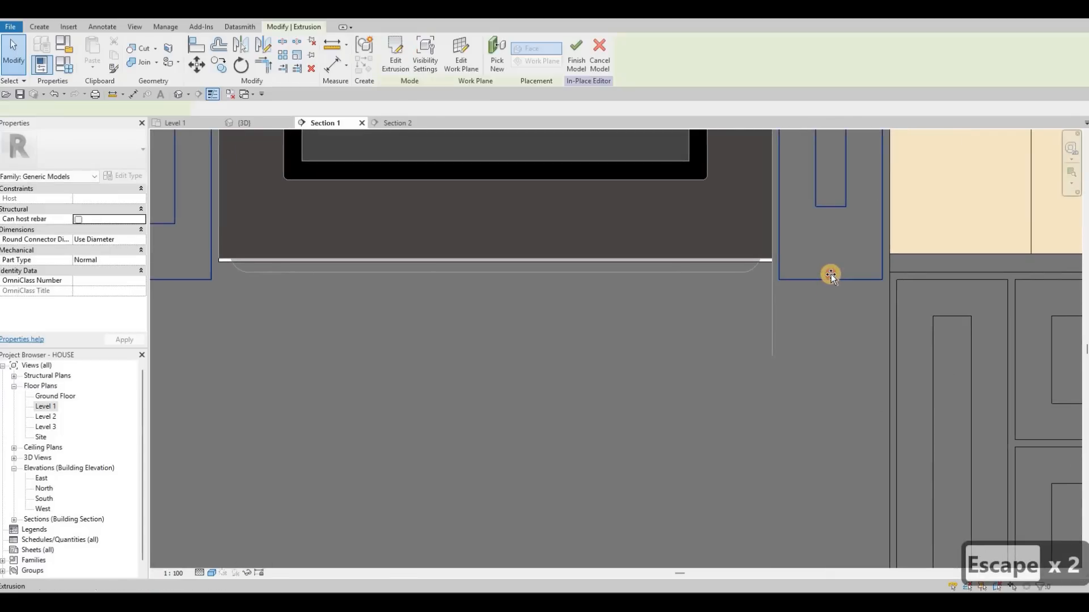
drag(829, 285, 829, 277)
scroll(828, 278, down, 3)
key(Escape)
key(Escape)
key(a)
key(l)
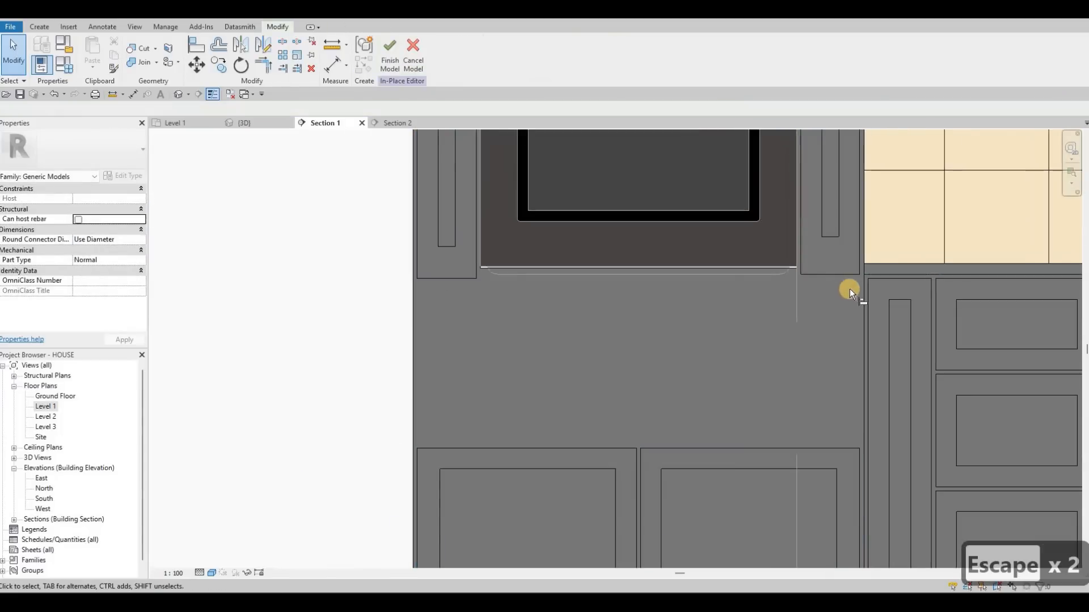
click(815, 279)
click(458, 278)
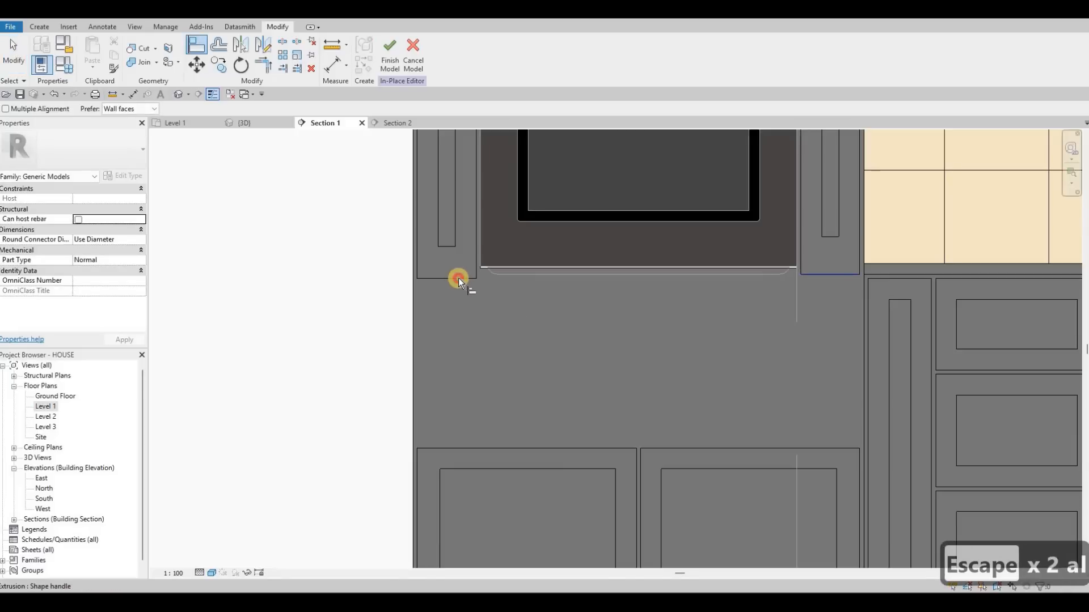
- Align the bottom edge of the right side strip's recess with the bottom edge of the left strip's recess
key(Escape)
key(Escape)
key(a)
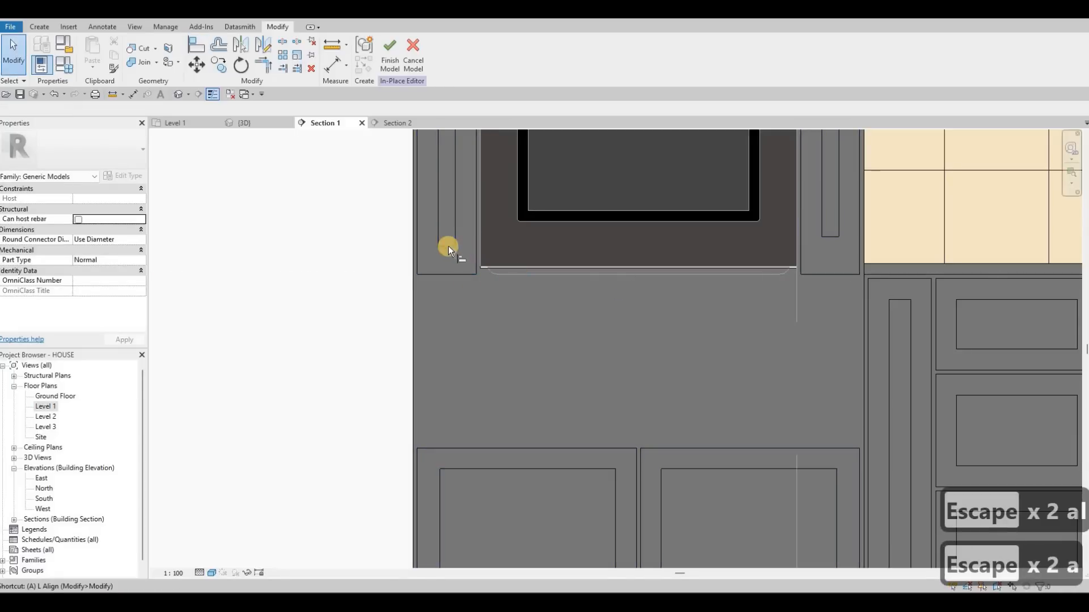
key(l)
click(448, 247)
click(833, 234)
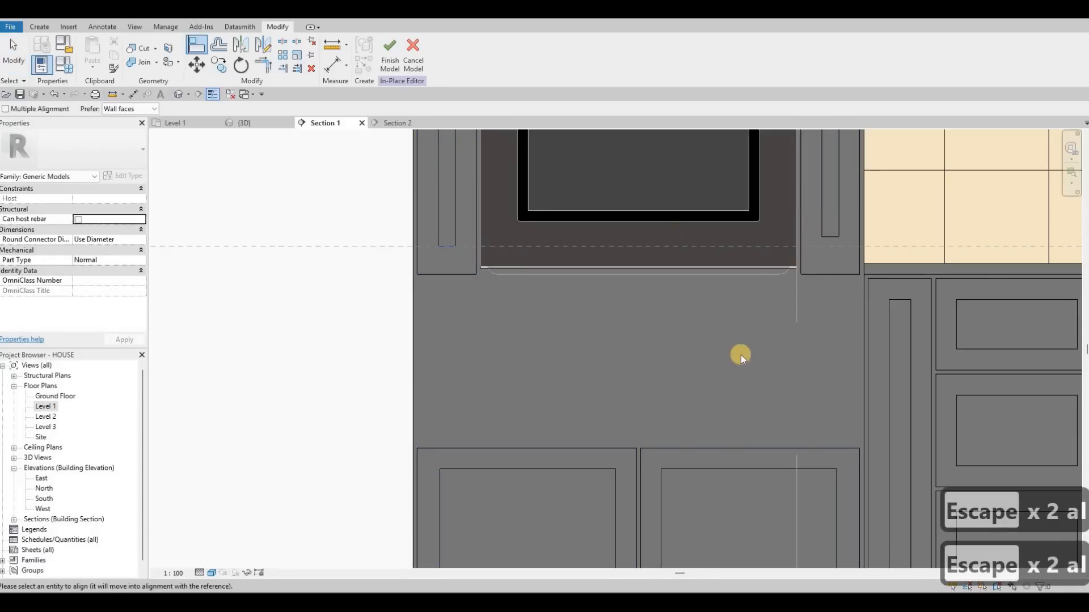
key(Escape)
key(Escape)
key(Escape)
scroll(723, 372, down, 3)
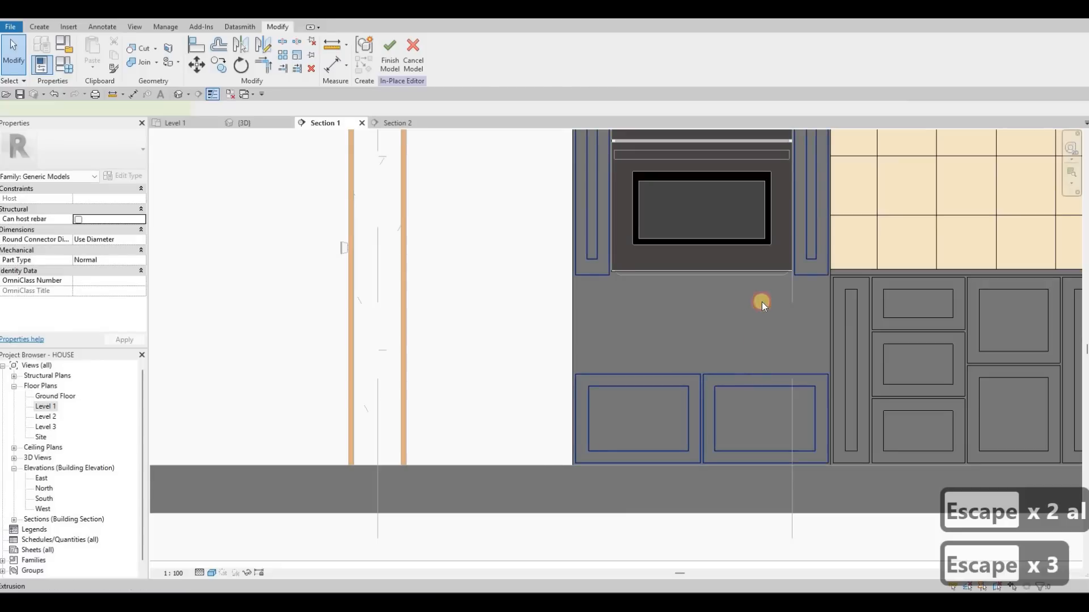
- Raise the outer top edges of both door fronts below the ovens to the top of the neighbouring base cabinet fronts
click(762, 306)
key(Escape)
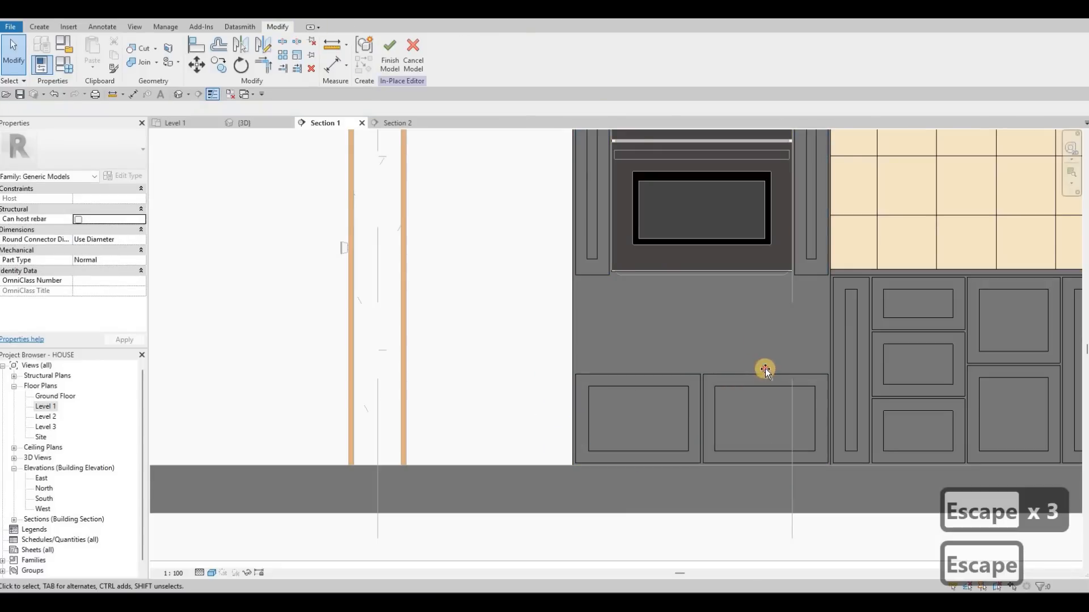
key(Escape)
click(768, 309)
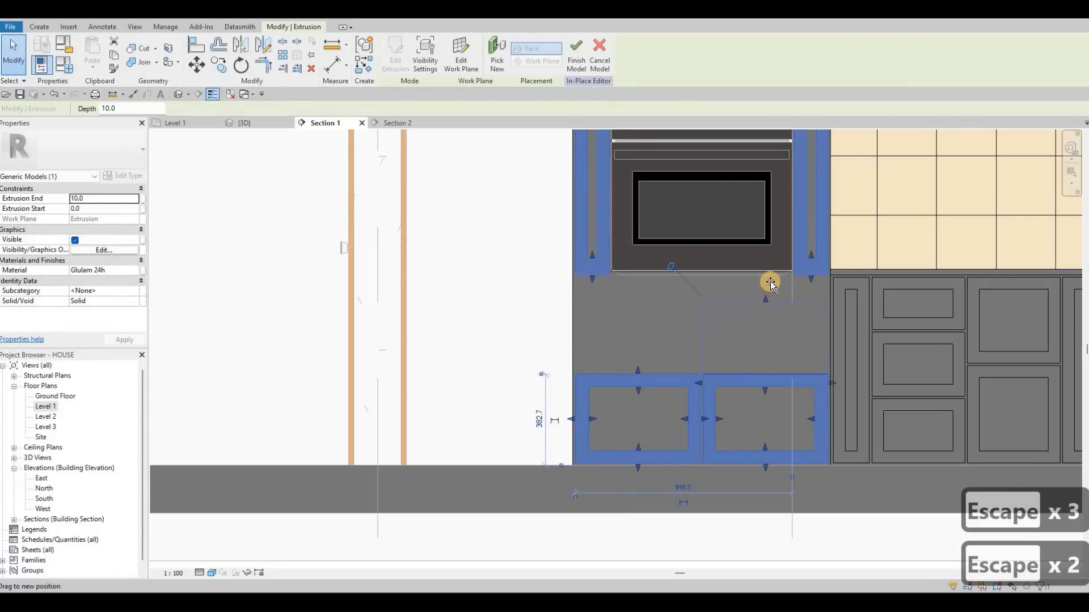
drag(638, 371, 637, 279)
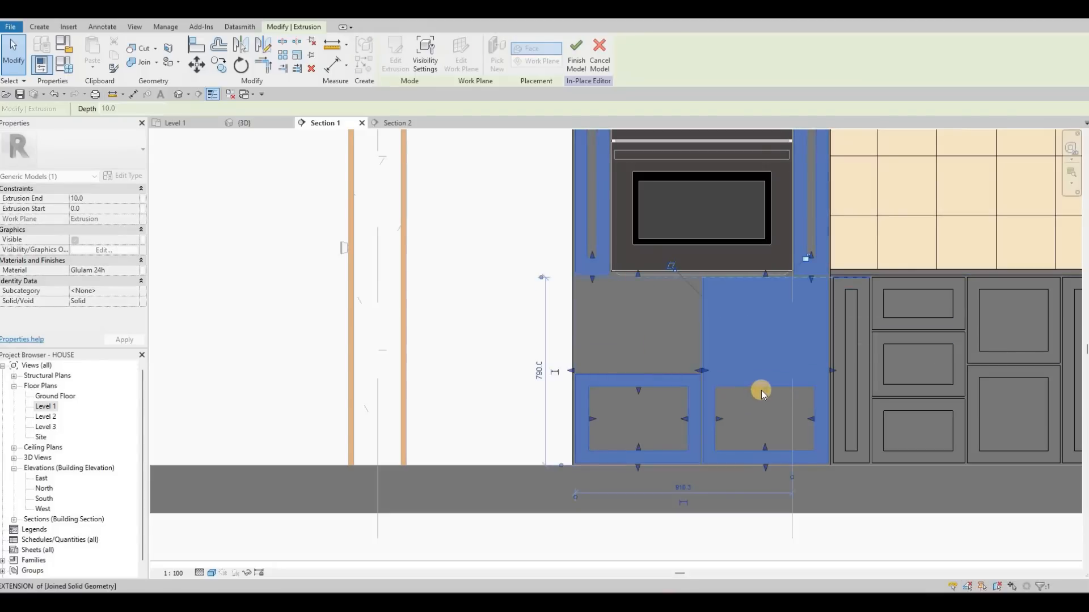
key(Escape)
- Extend the recesses of both lower door fronts upward to line up with the recess tops of the neighbouring base cabinets
click(759, 301)
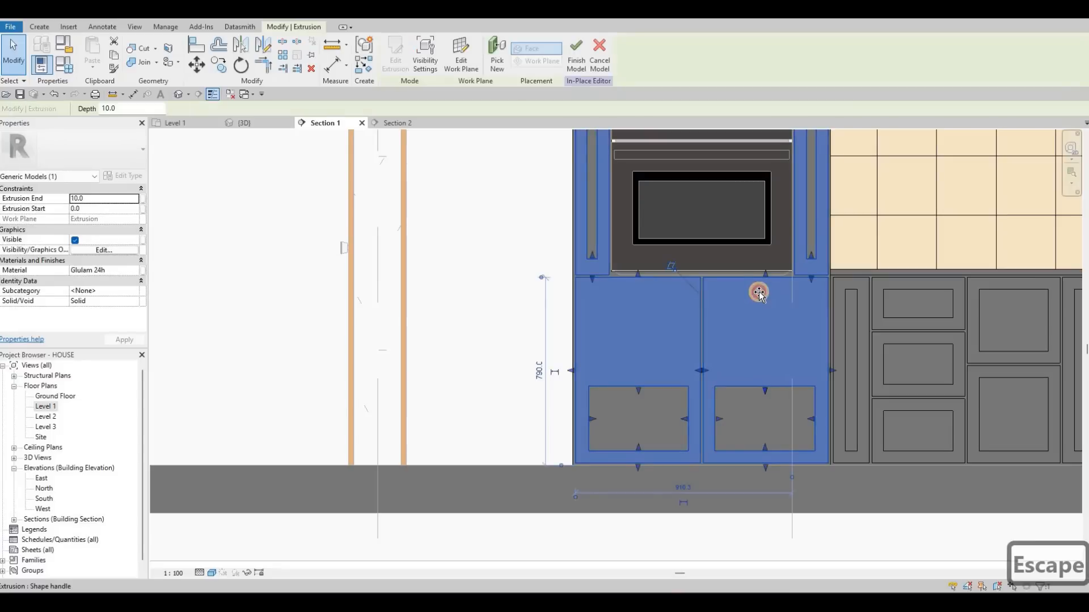
drag(639, 343, 638, 294)
key(Escape)
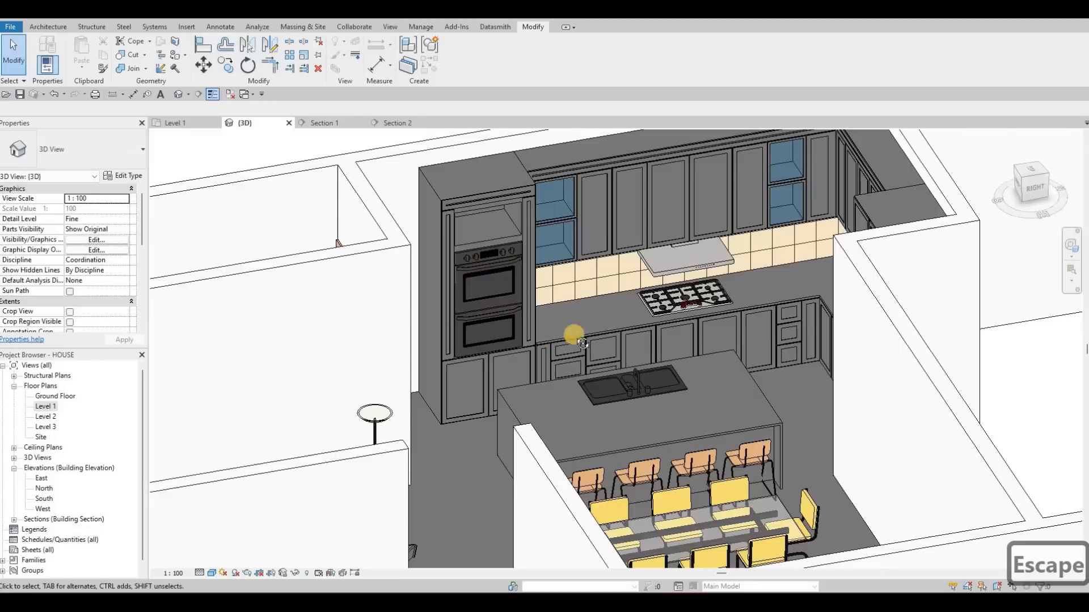
- Finish the in-place kitchen model and orbit around the refitted tall cabinet in the 3D view
shift+middle_drag(505, 333, 600, 294)
key(Escape)
scroll(494, 352, up, 3)
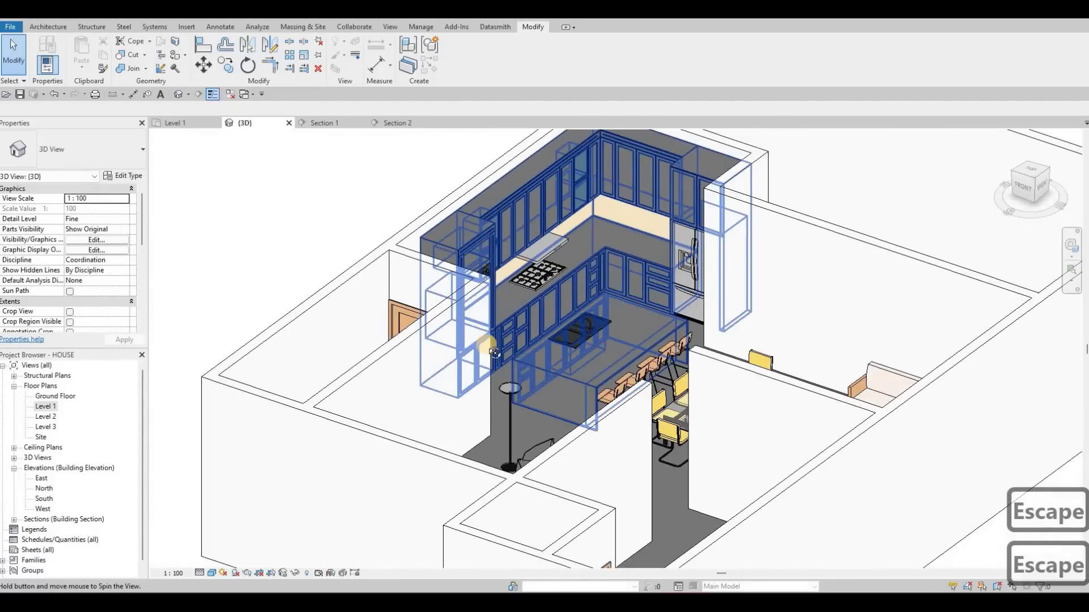
shift+middle_drag(494, 353, 554, 389)
middle_drag(588, 357, 566, 389)
middle_drag(309, 219, 307, 245)
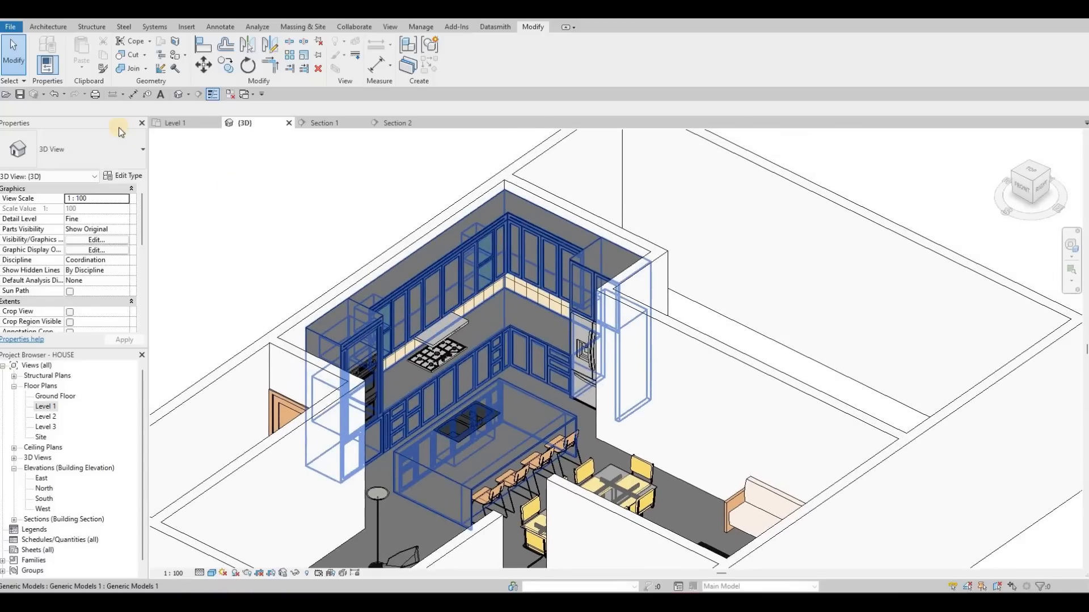